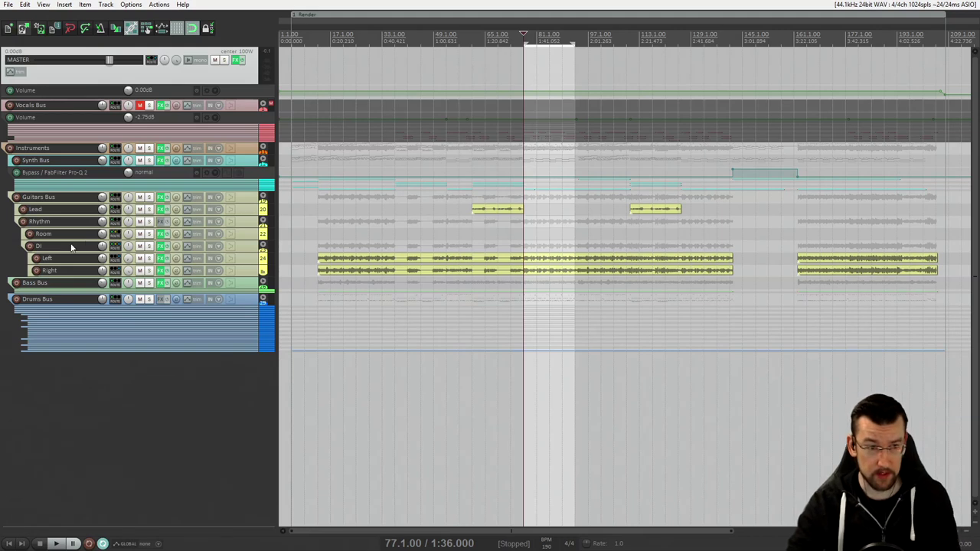
{"action": "left_click", "coordinate": [58, 201]}
{"action": "left_click", "coordinate": [59, 212]}
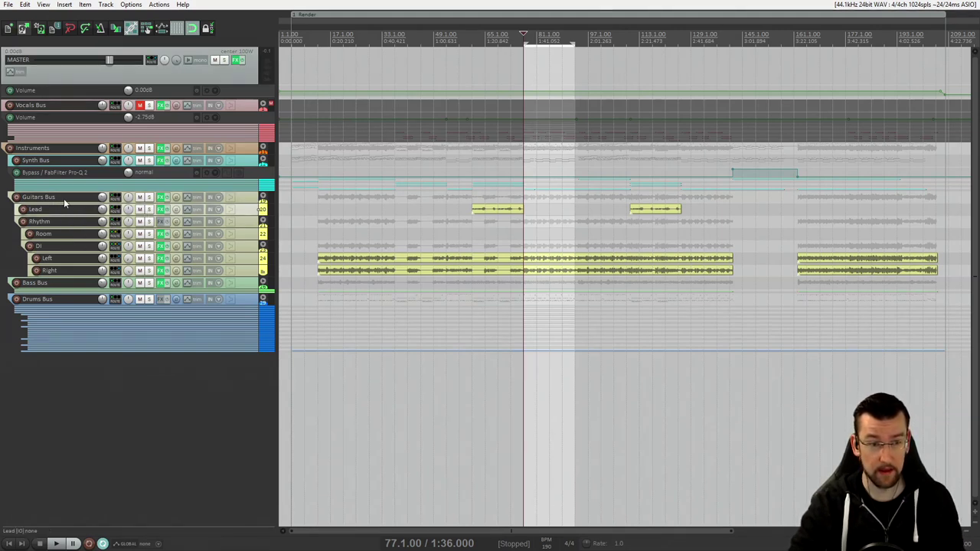
{"action": "left_click", "coordinate": [64, 199]}
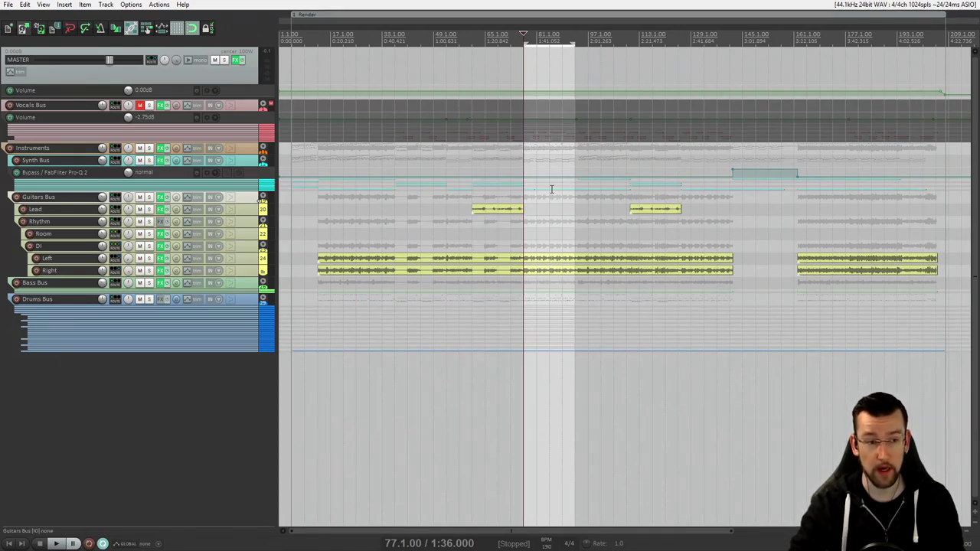
{"action": "left_click", "coordinate": [76, 162]}
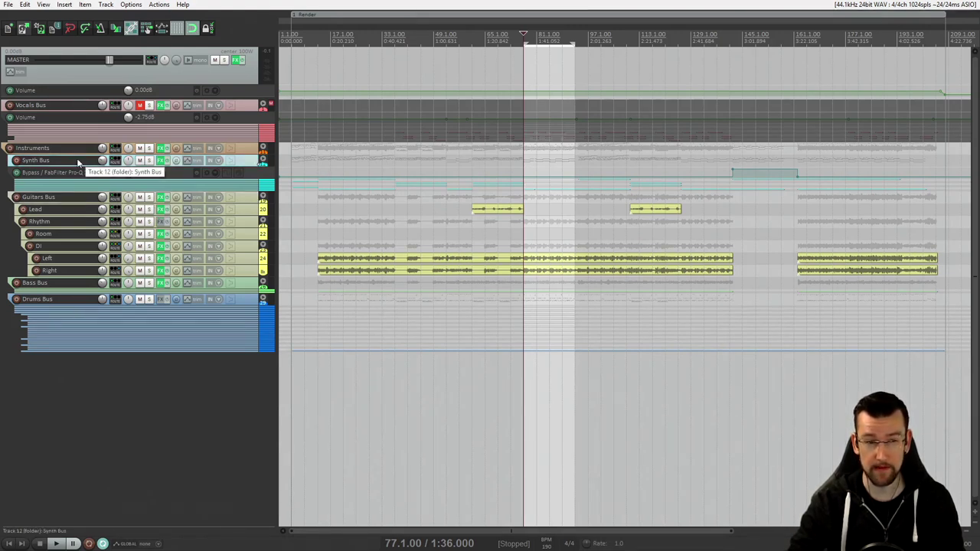
{"action": "mouse_move", "coordinate": [116, 164]}
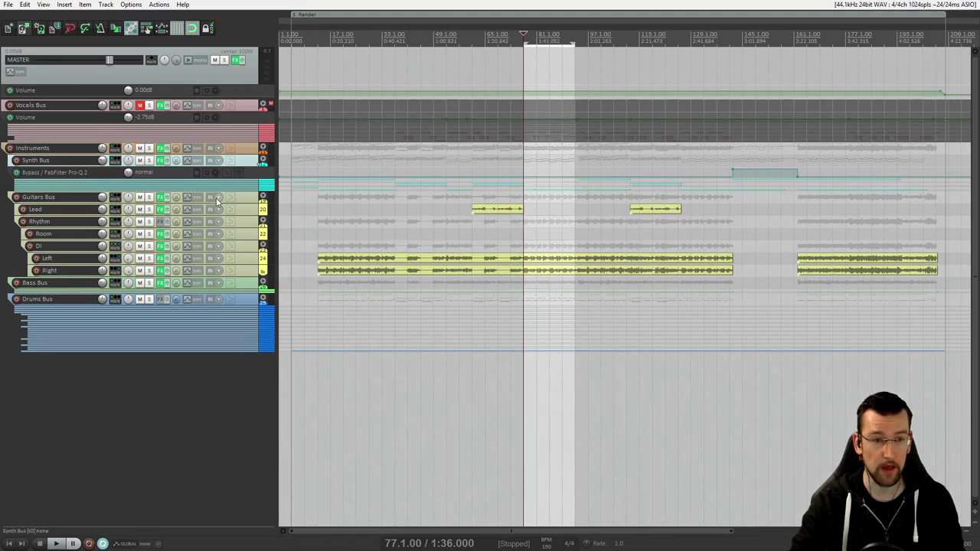
Play back the section from 77.1.00 to 93.1.00 with the synths and bass audible, and stop playback.
{"action": "key", "text": "space"}
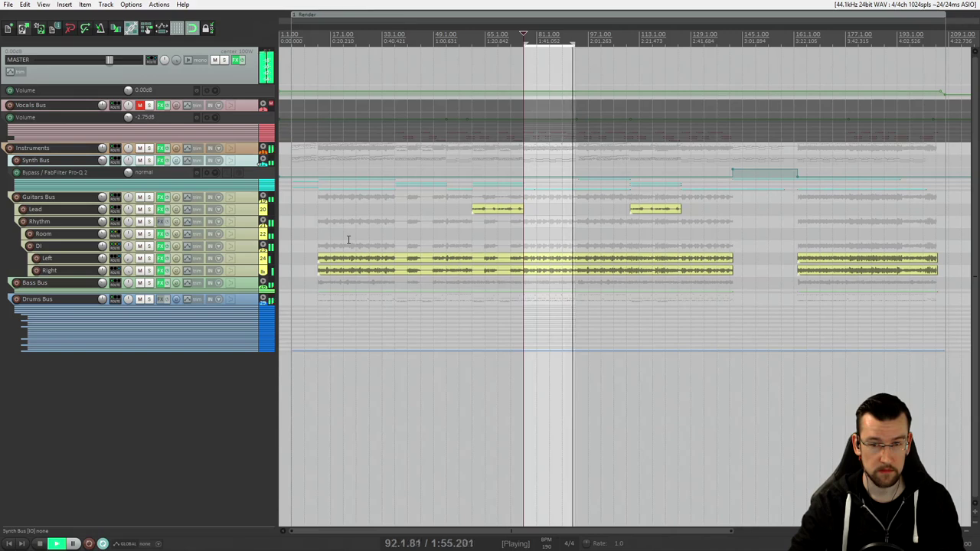
{"action": "key", "text": "space"}
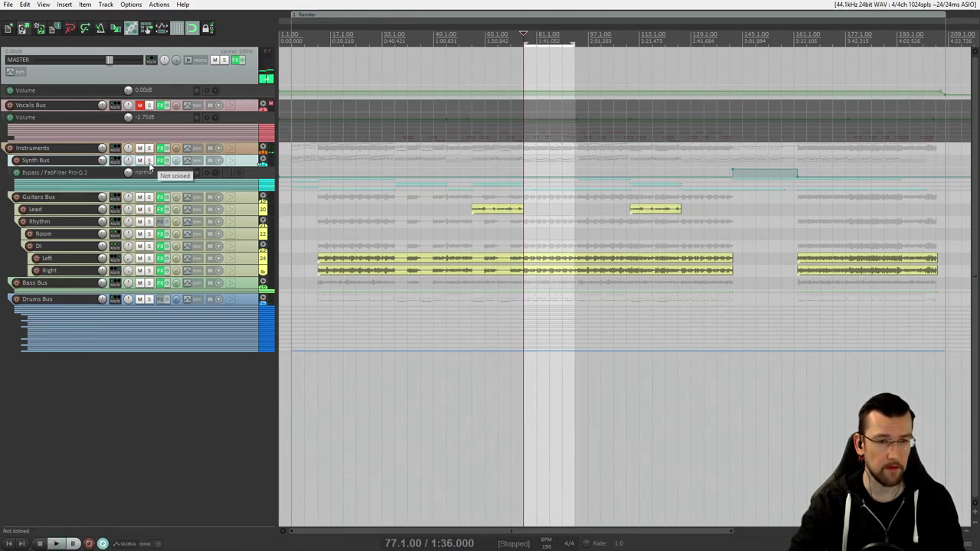
Mute the Synth Bus and listen to the time-selected section without the synths.
{"action": "left_click", "coordinate": [140, 160]}
{"action": "key", "text": "space"}
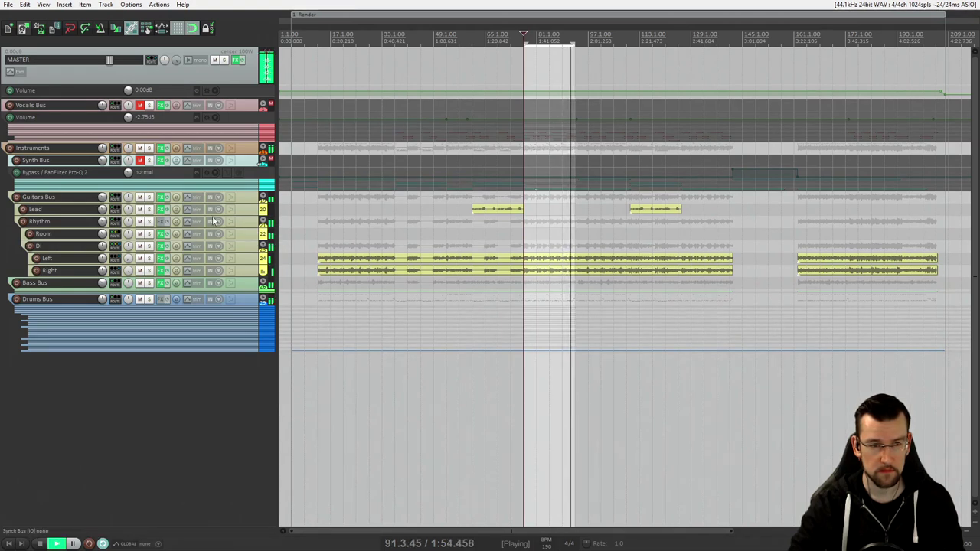
{"action": "key", "text": "space"}
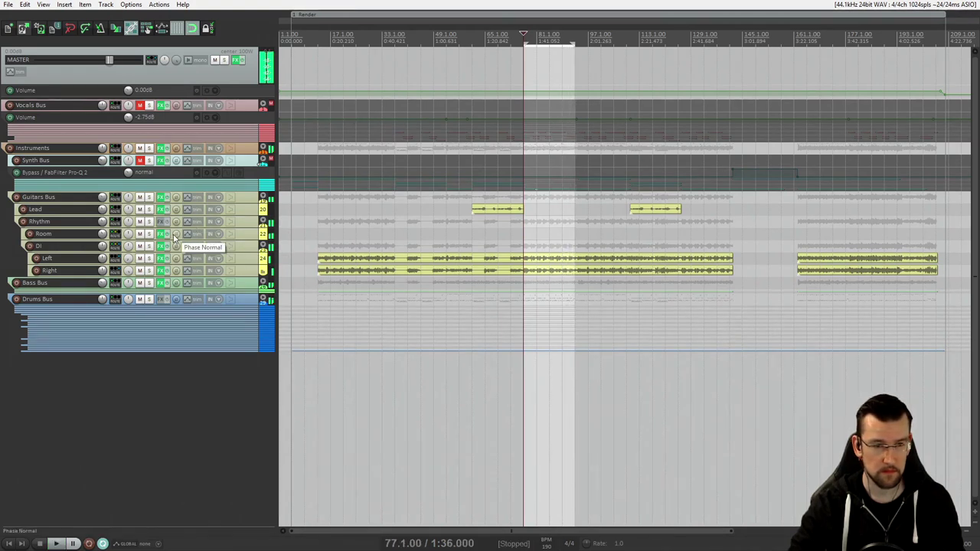
Mute the Bass Bus as well and listen to the time-selected section with only guitars and drums.
{"action": "left_click", "coordinate": [139, 282]}
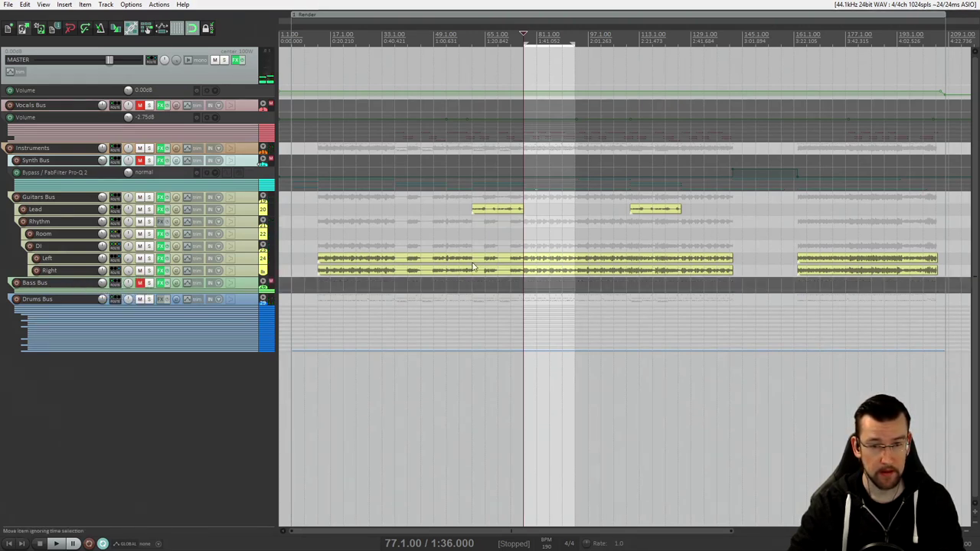
{"action": "key", "text": "space"}
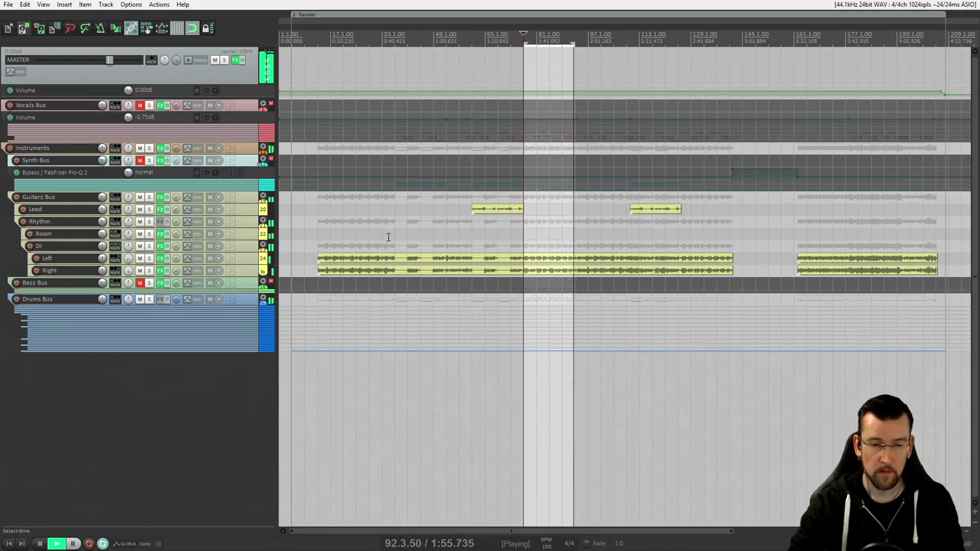
{"action": "key", "text": "space"}
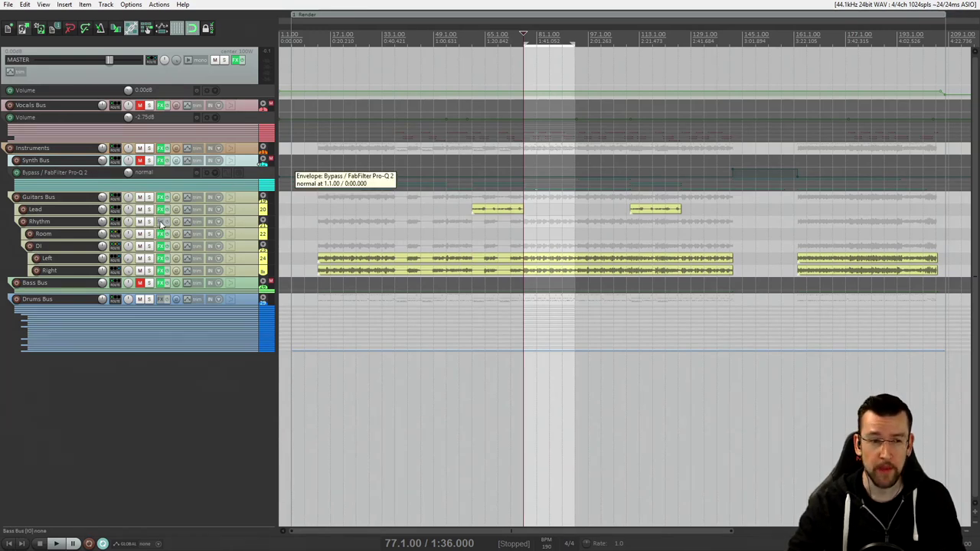
{"action": "mouse_move", "coordinate": [162, 213]}
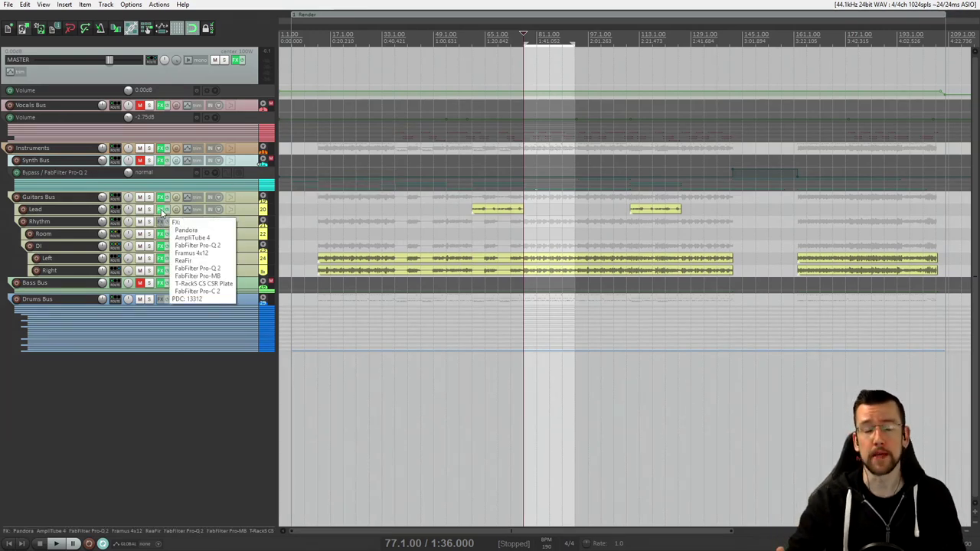
{"action": "left_click", "coordinate": [247, 200]}
{"action": "left_click", "coordinate": [249, 210]}
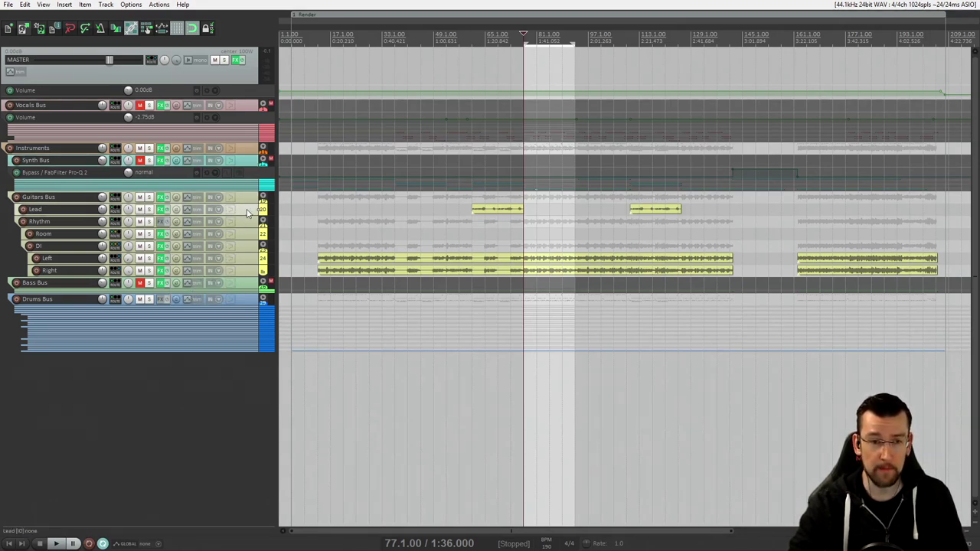
{"action": "left_click", "coordinate": [250, 201]}
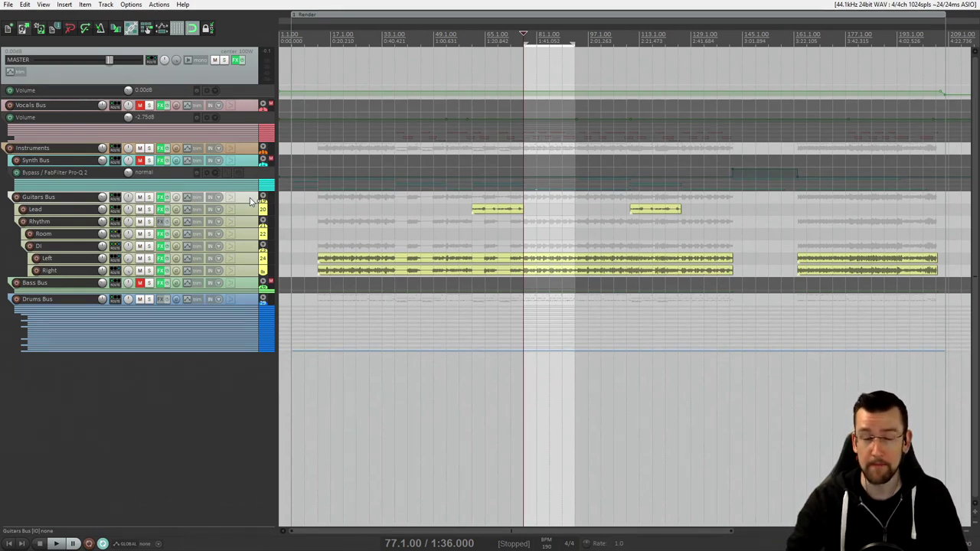
{"action": "left_click", "coordinate": [248, 149]}
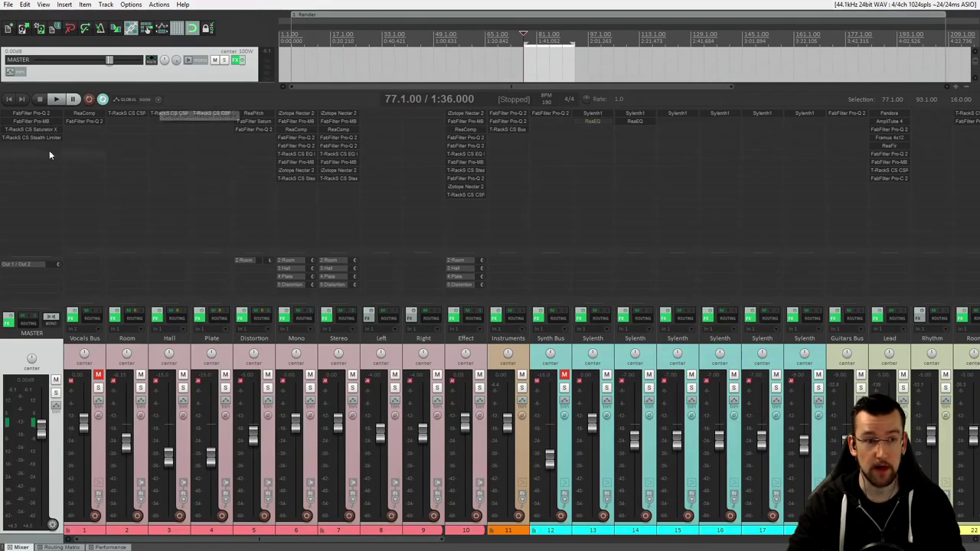
Review the master track's T-RackS CS Stealth Limiter, and bypass the three master effects that precede it in the chain.
{"action": "left_click", "coordinate": [33, 138]}
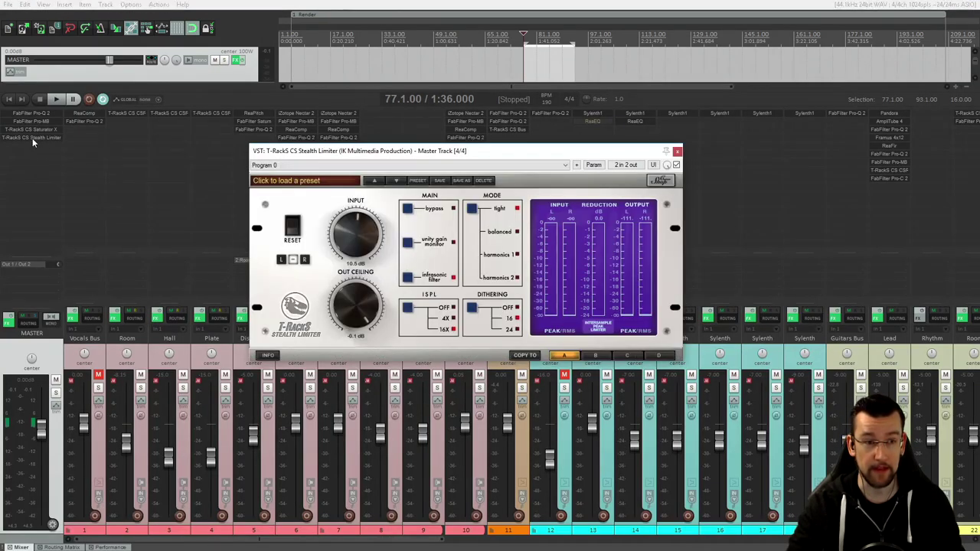
{"action": "left_click_drag", "start_coordinate": [471, 153], "coordinate": [490, 141]}
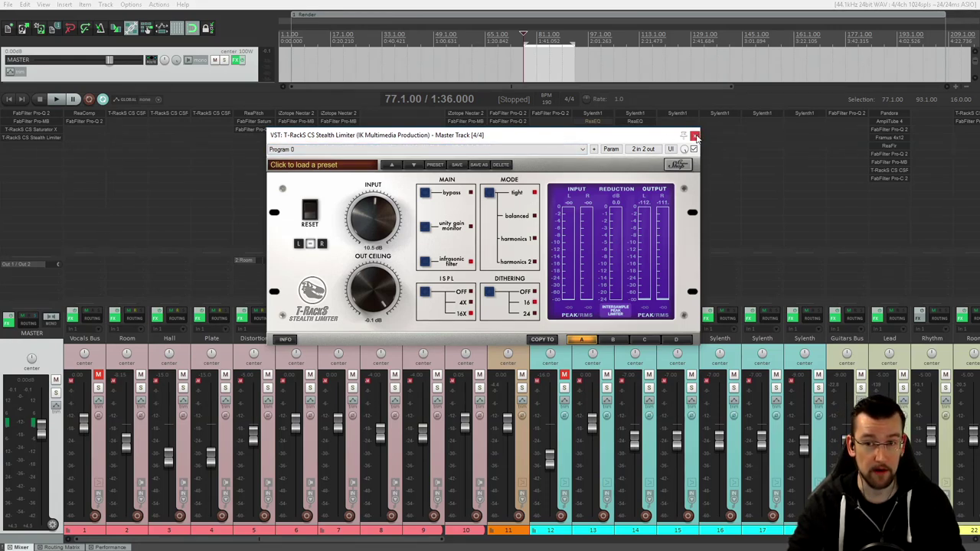
{"action": "left_click", "coordinate": [695, 138]}
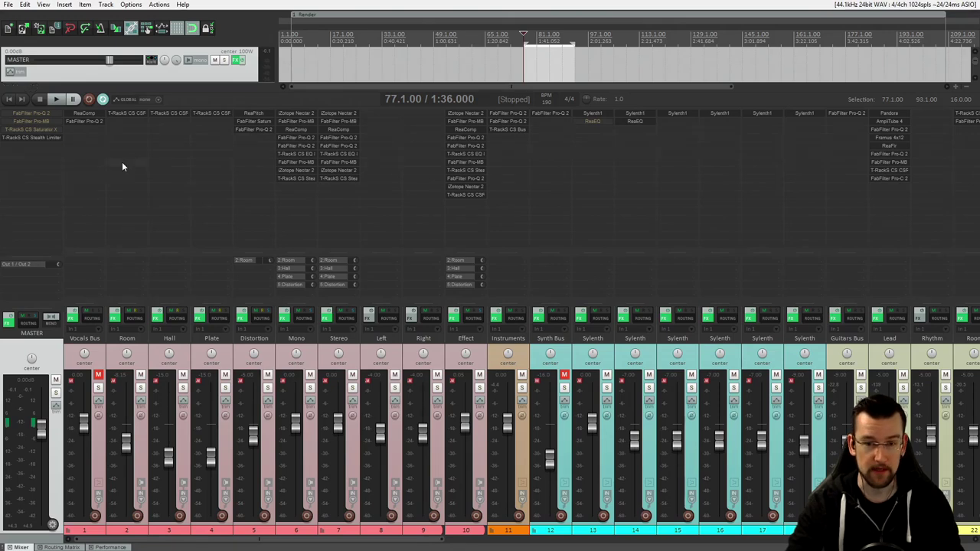
{"action": "key", "text": "ctrl+m"}
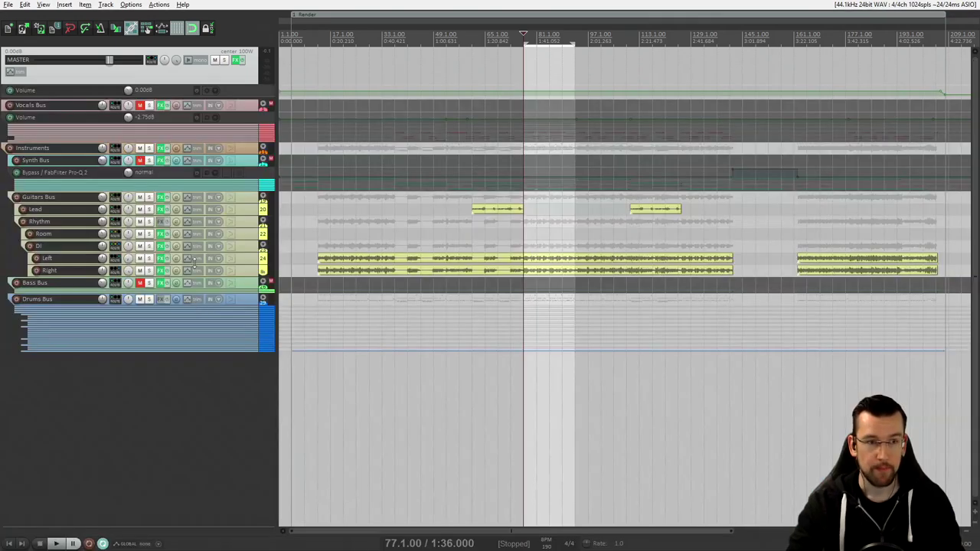
{"action": "left_click", "coordinate": [67, 160]}
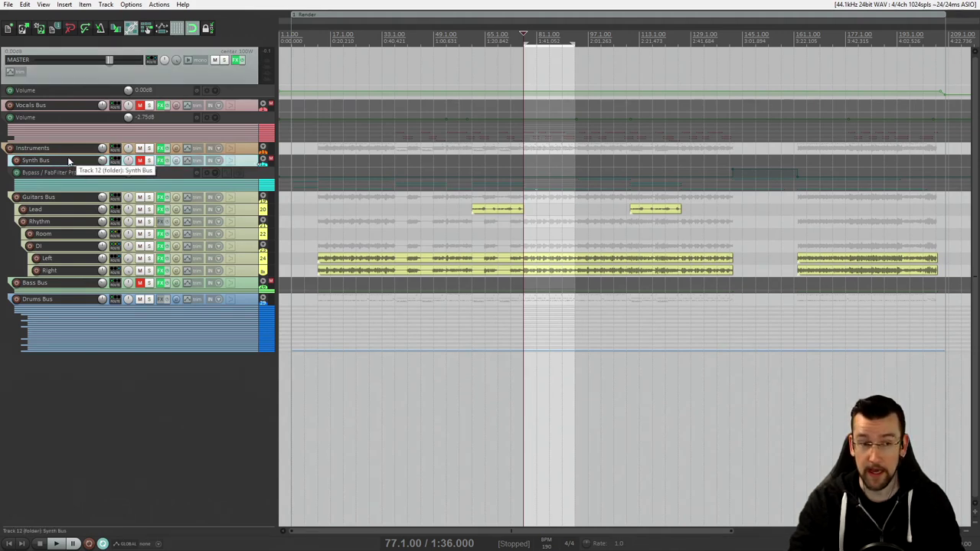
{"action": "left_click", "coordinate": [63, 199]}
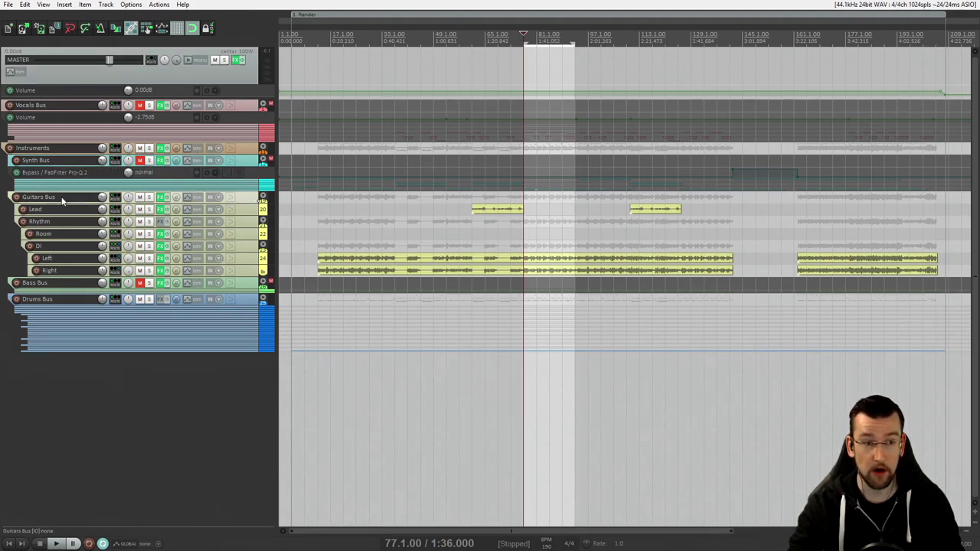
{"action": "left_click", "coordinate": [46, 282]}
{"action": "left_click", "coordinate": [47, 301]}
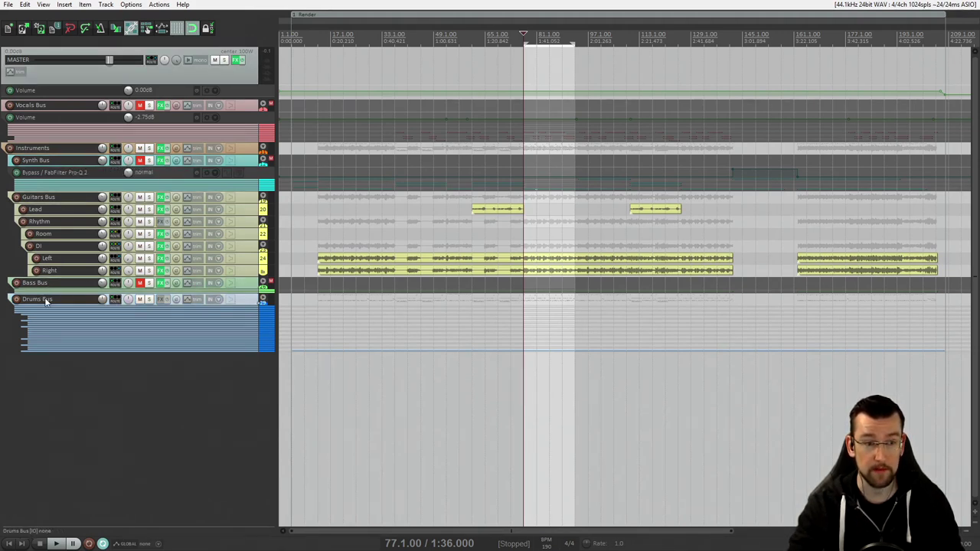
Open the Instruments track's two FabFilter Pro-Q 2 equalizers and its T-RackS CS Bus Comp side by side to examine their settings.
{"action": "left_click", "coordinate": [71, 148]}
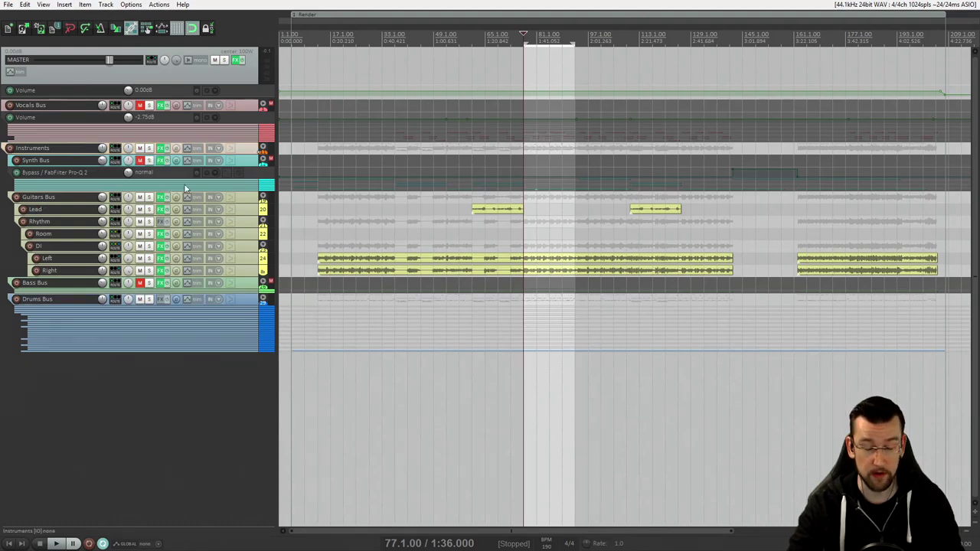
{"action": "key", "text": "ctrl+m"}
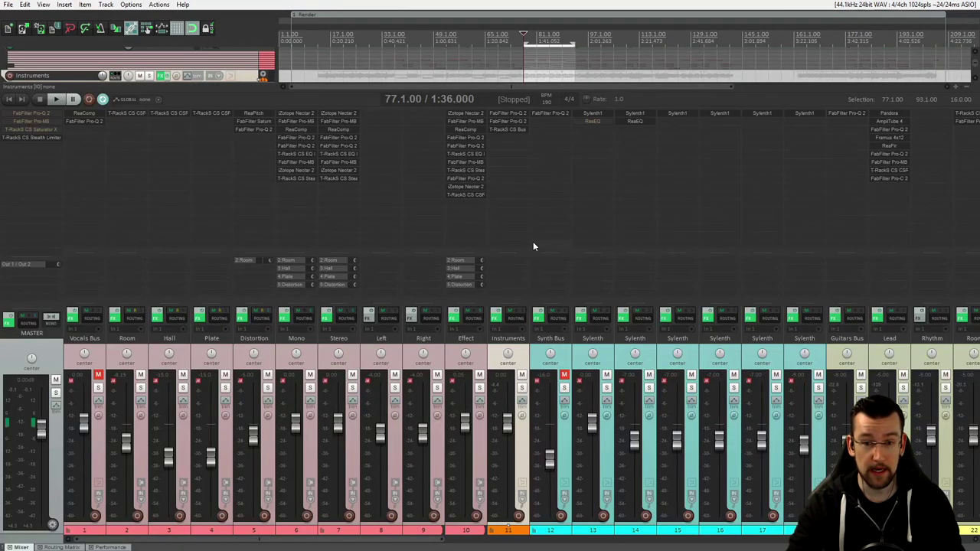
{"action": "left_click", "coordinate": [509, 113]}
{"action": "left_click", "coordinate": [510, 121]}
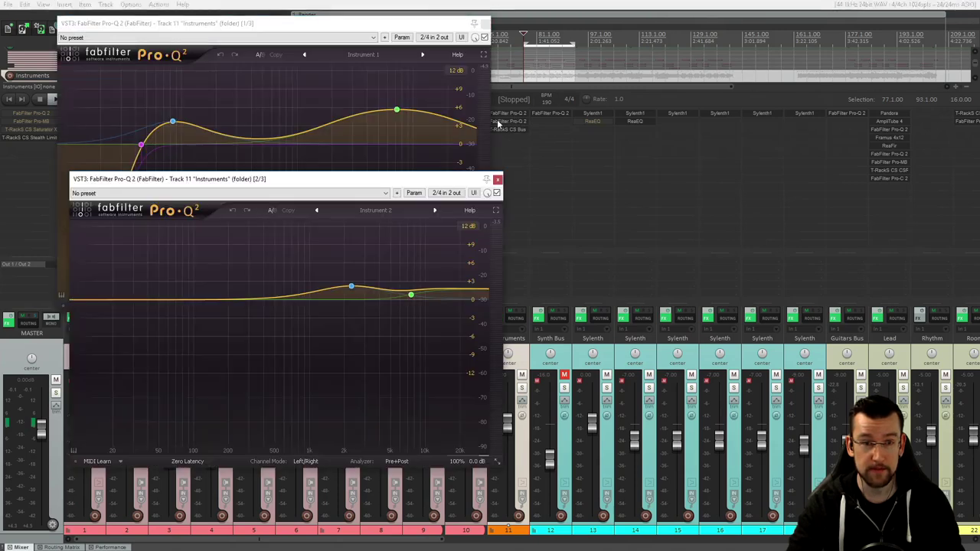
{"action": "left_click_drag", "start_coordinate": [330, 197], "coordinate": [347, 177]}
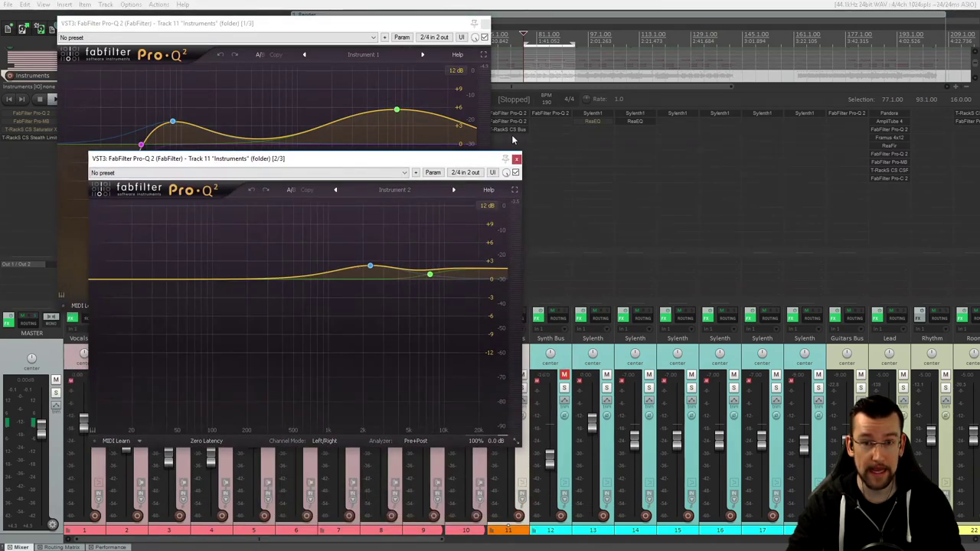
{"action": "left_click", "coordinate": [511, 130]}
{"action": "left_click_drag", "start_coordinate": [508, 144], "coordinate": [626, 181]}
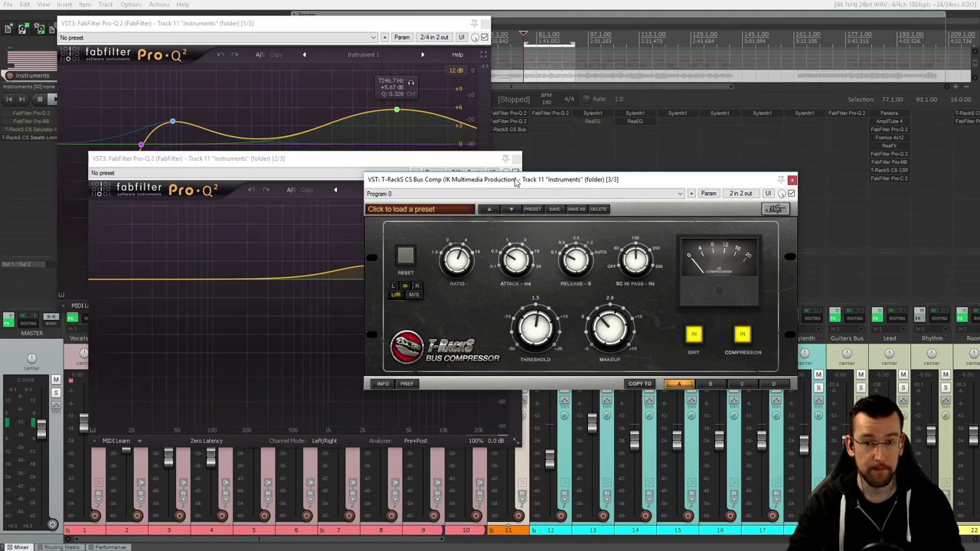
{"action": "left_click_drag", "start_coordinate": [515, 184], "coordinate": [456, 200]}
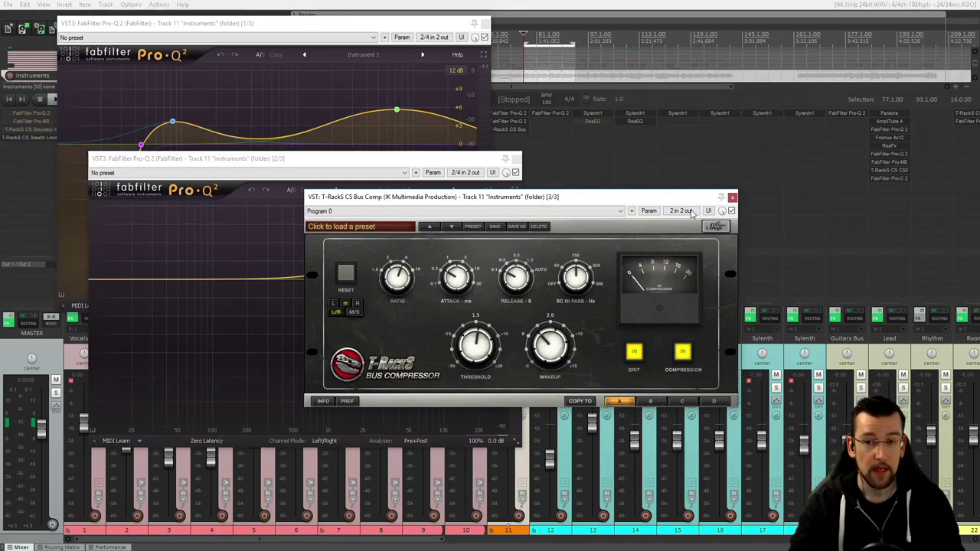
Close the Instruments track's three plug-in windows and return to the track arrangement.
{"action": "left_click", "coordinate": [732, 198]}
{"action": "left_click", "coordinate": [516, 158]}
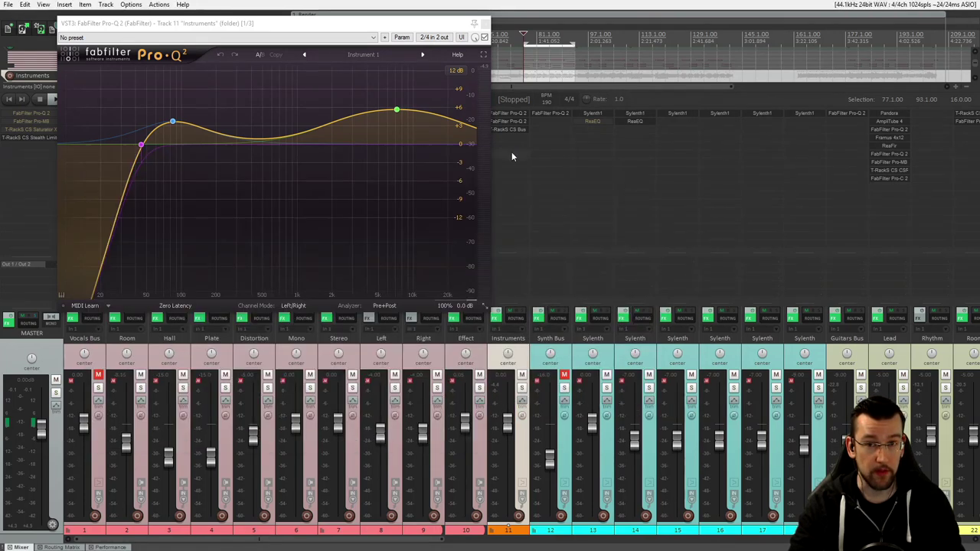
{"action": "left_click", "coordinate": [486, 24]}
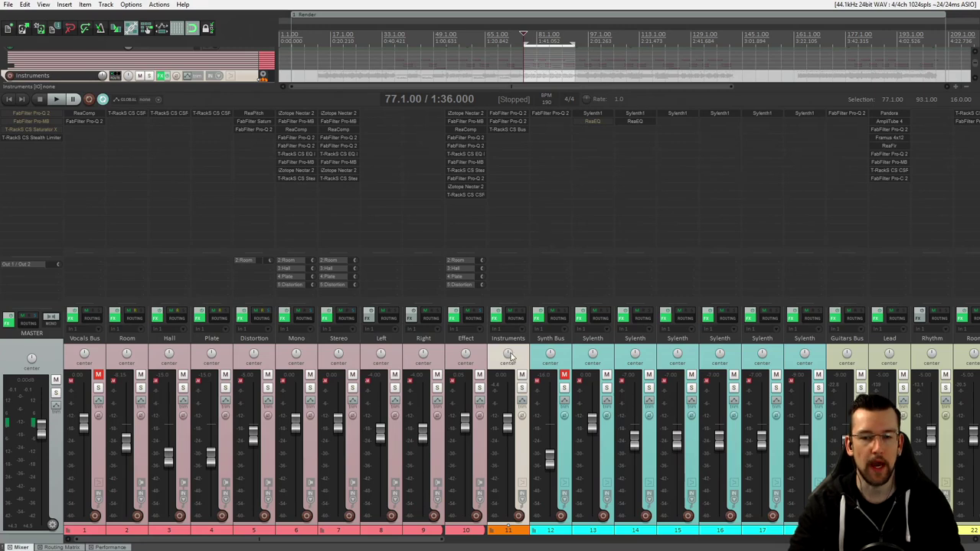
{"action": "scroll", "coordinate": [423, 403], "scroll_direction": "down", "scroll_amount": 3}
{"action": "key", "text": "ctrl+m"}
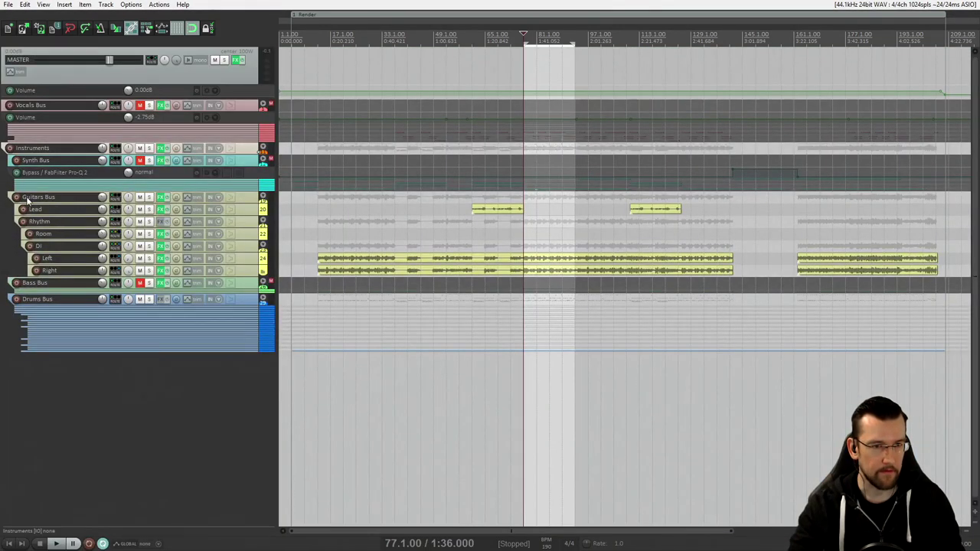
Look over the Guitars Bus effect chains in the mixer, and return to the arrangement with the Rhythm track selected.
{"action": "left_click", "coordinate": [71, 201]}
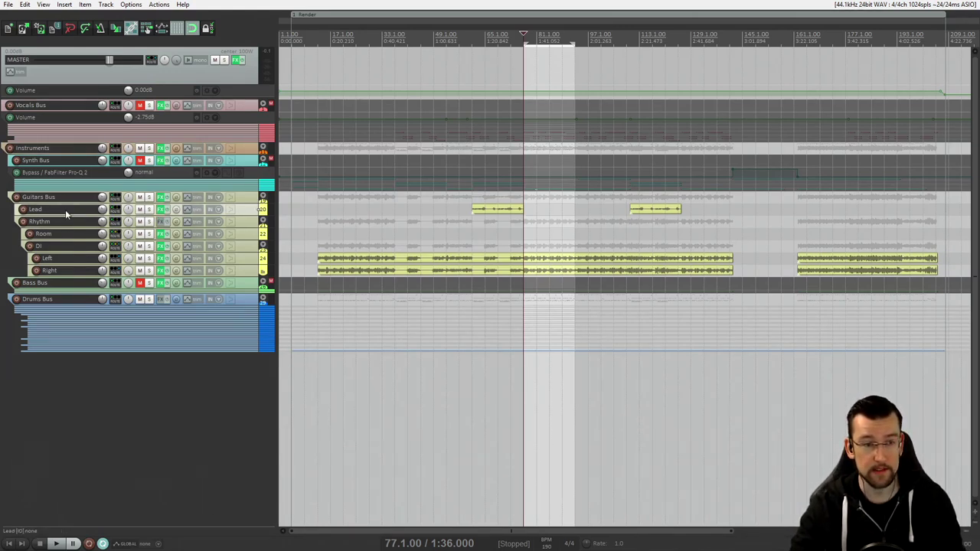
{"action": "key", "text": "ctrl+m"}
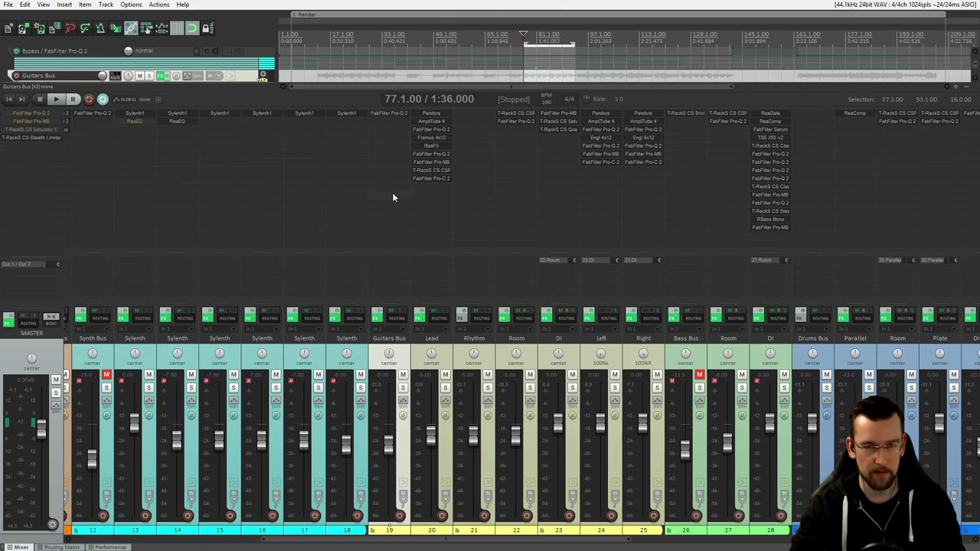
{"action": "key", "text": "ctrl+m"}
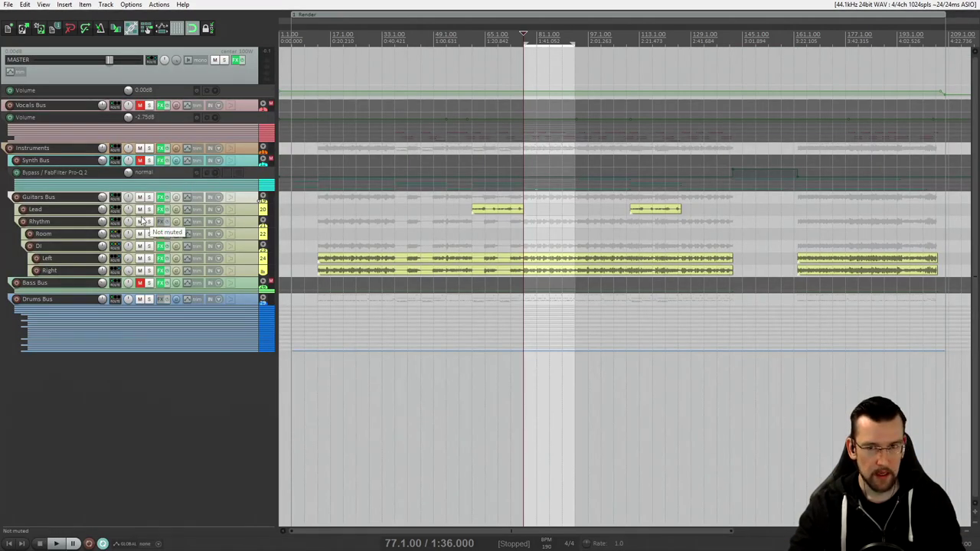
{"action": "left_click", "coordinate": [69, 214]}
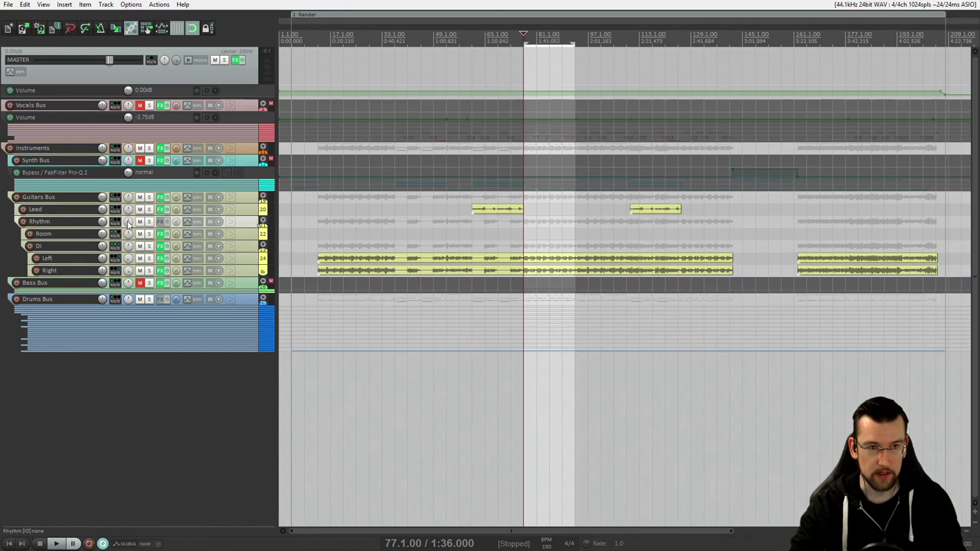
Mute the Lead track, and rename the DI folder track under Rhythm as Raw Tone.
{"action": "key", "text": "F5"}
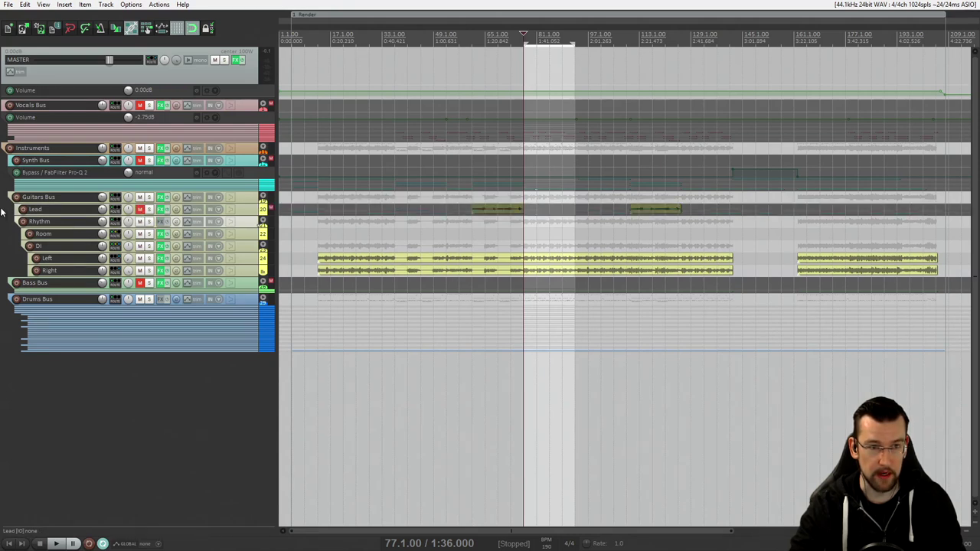
{"action": "left_click", "coordinate": [60, 249]}
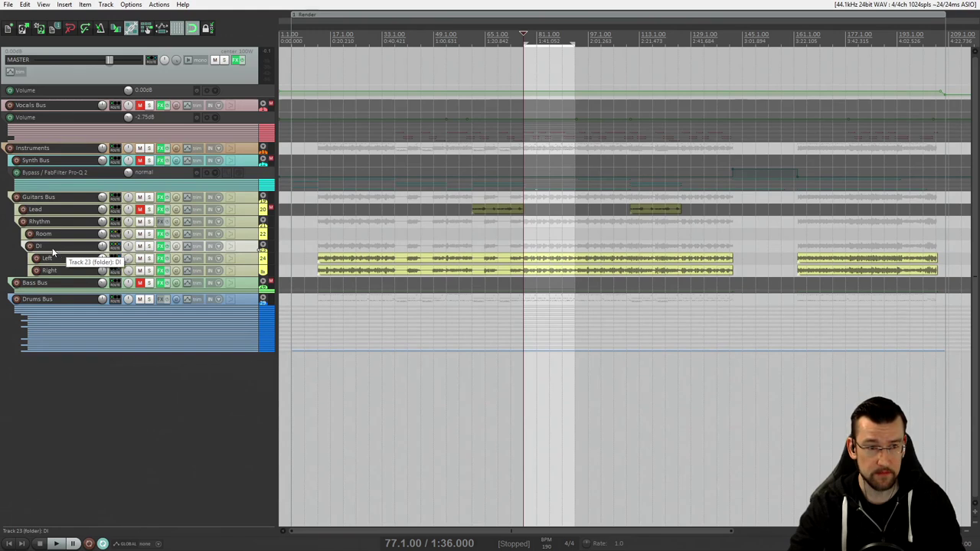
{"action": "double_click", "coordinate": [59, 248]}
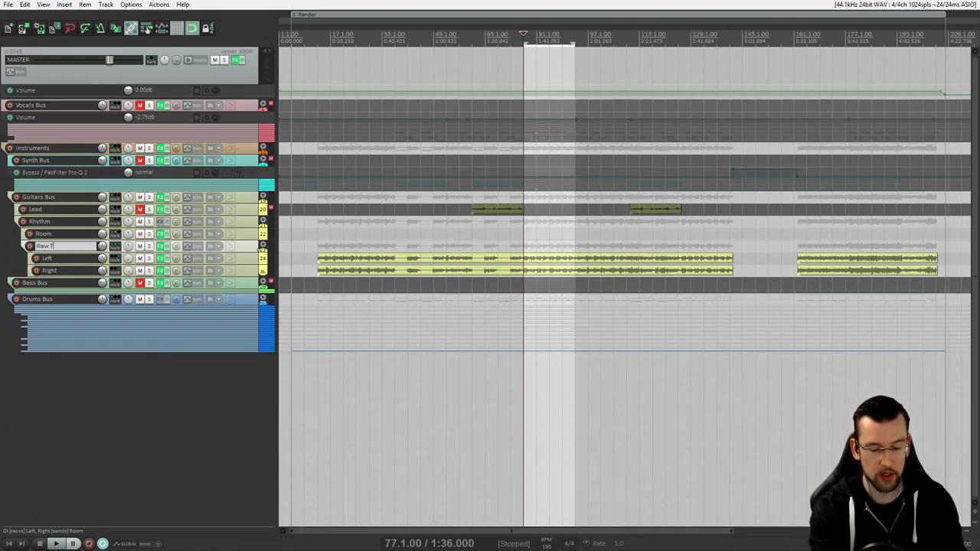
{"action": "type", "text": "Tone"}
{"action": "key", "text": "Return"}
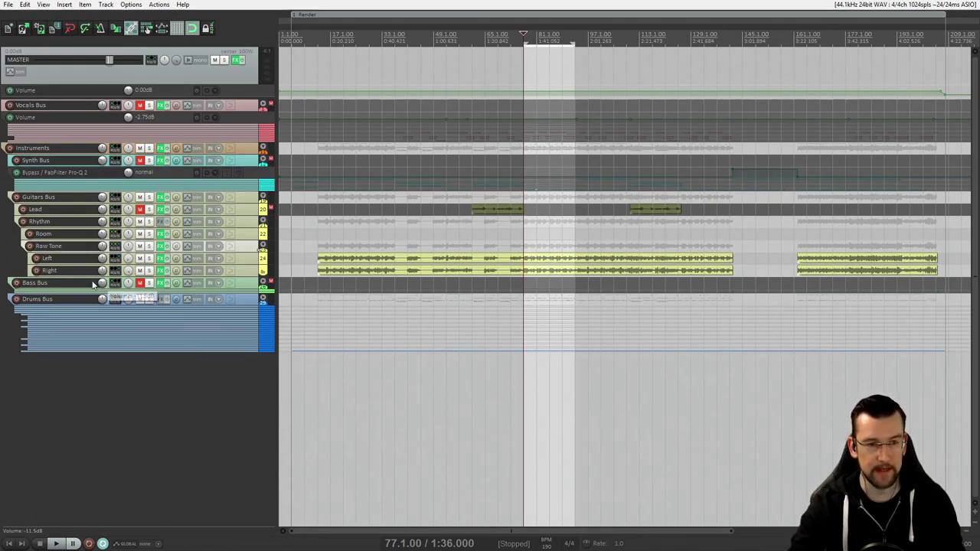
Examine the effect chains, panning and sends of the Raw Tone, Left and Right guitar channels in the mixer.
{"action": "key", "text": "ctrl+m"}
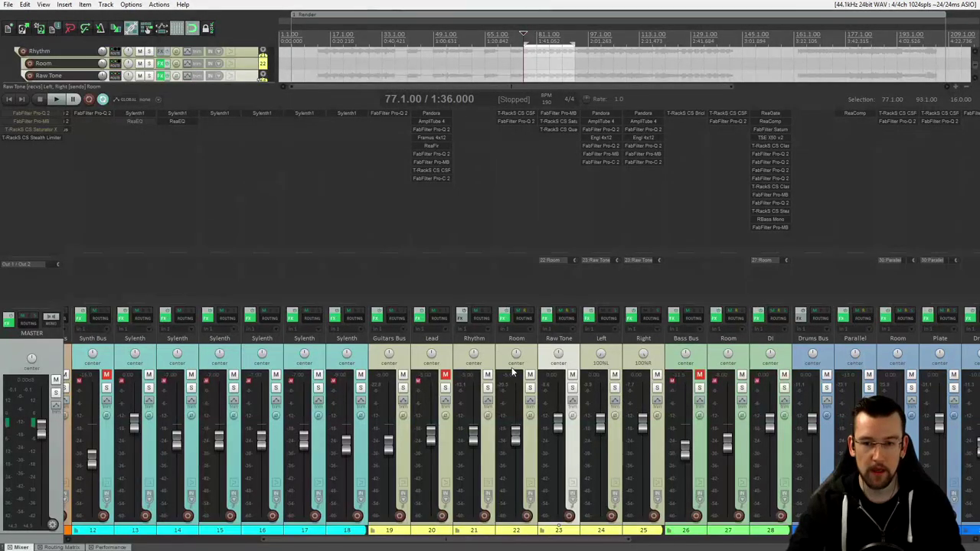
{"action": "left_click_drag", "start_coordinate": [363, 546], "coordinate": [437, 540]}
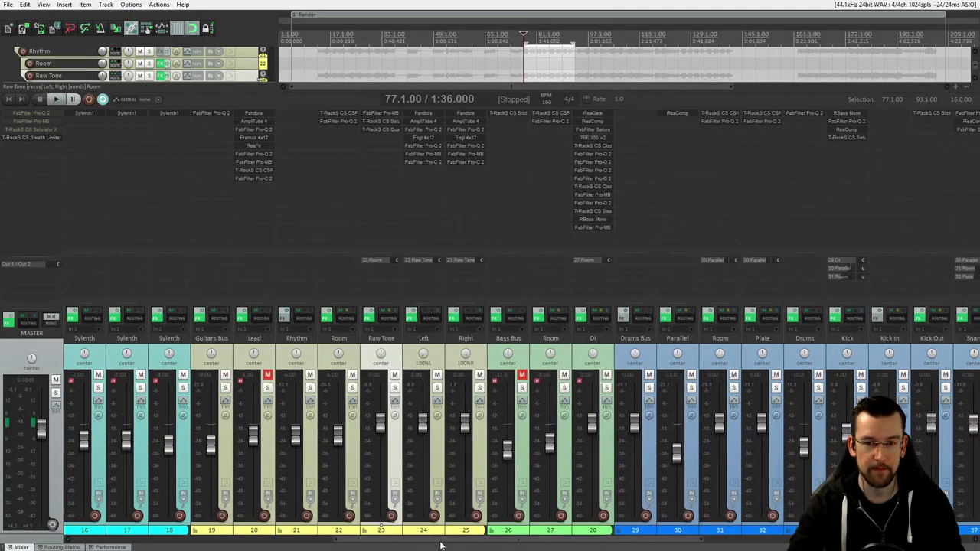
{"action": "left_click", "coordinate": [436, 351]}
{"action": "left_click", "coordinate": [456, 356], "text": "ctrl"}
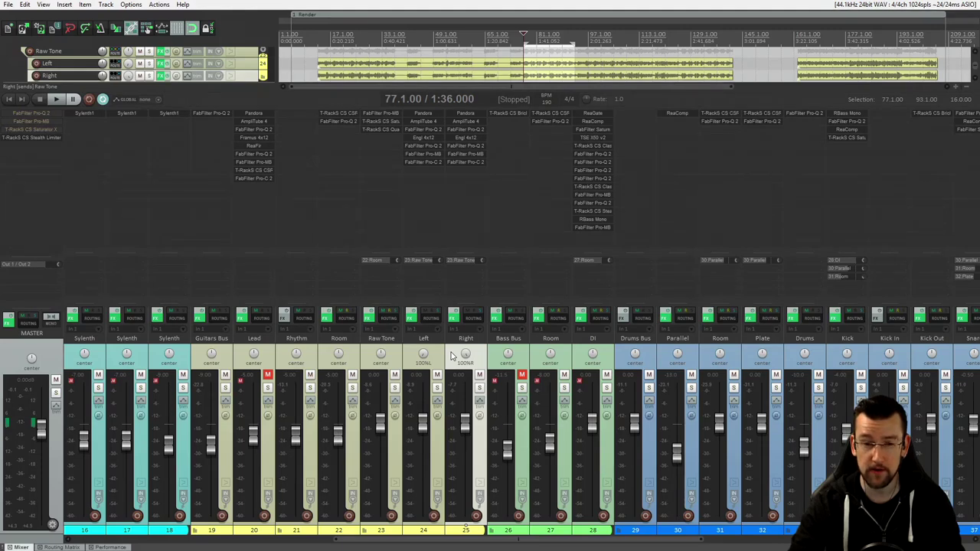
{"action": "left_click", "coordinate": [442, 357]}
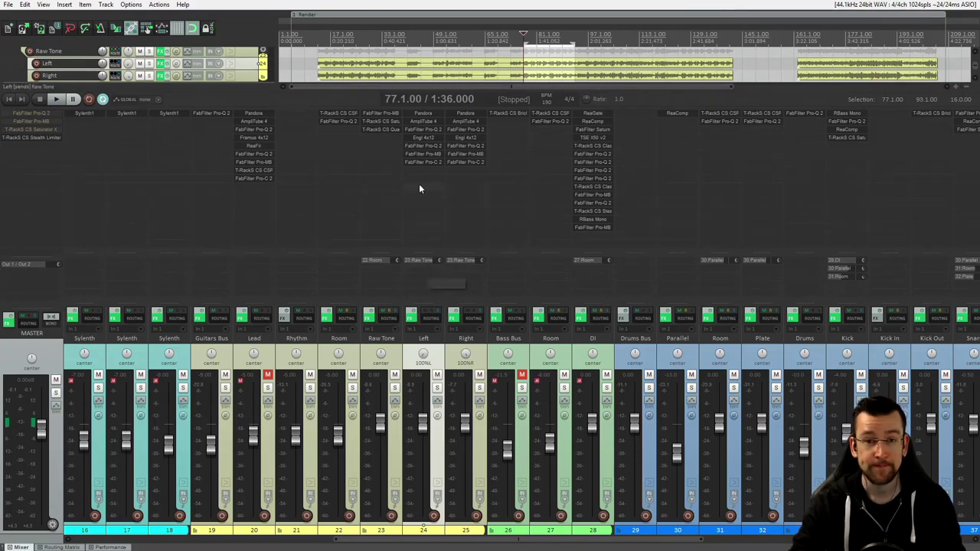
{"action": "left_click", "coordinate": [453, 355]}
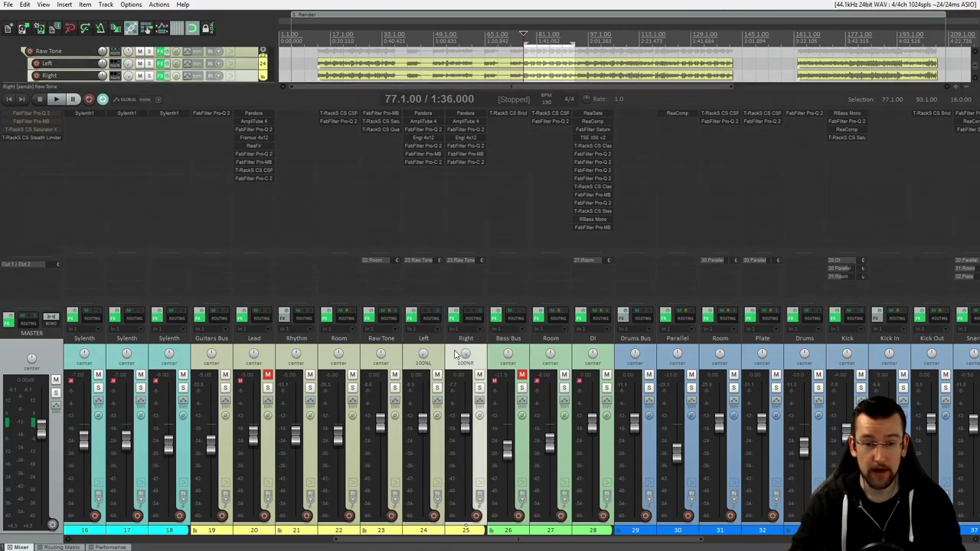
{"action": "left_click", "coordinate": [397, 352]}
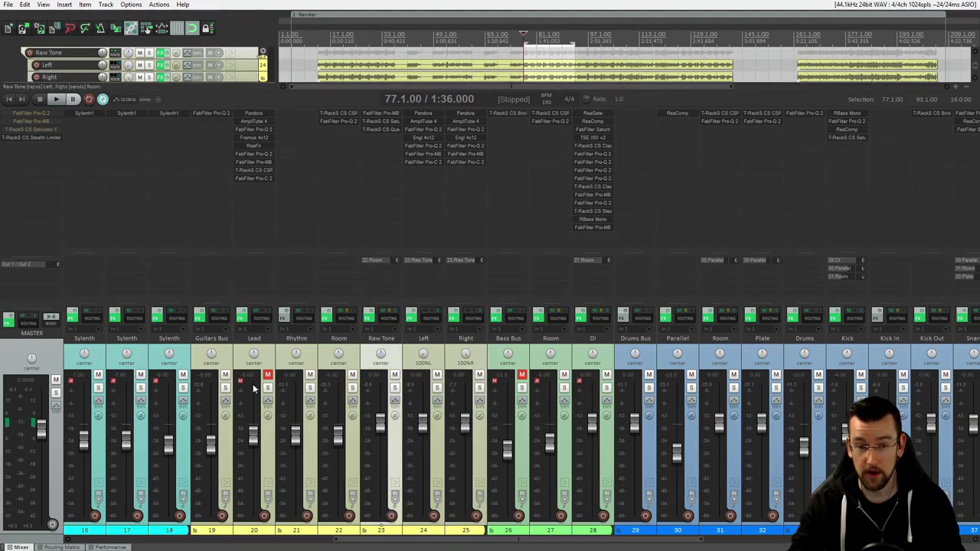
{"action": "left_click", "coordinate": [409, 359]}
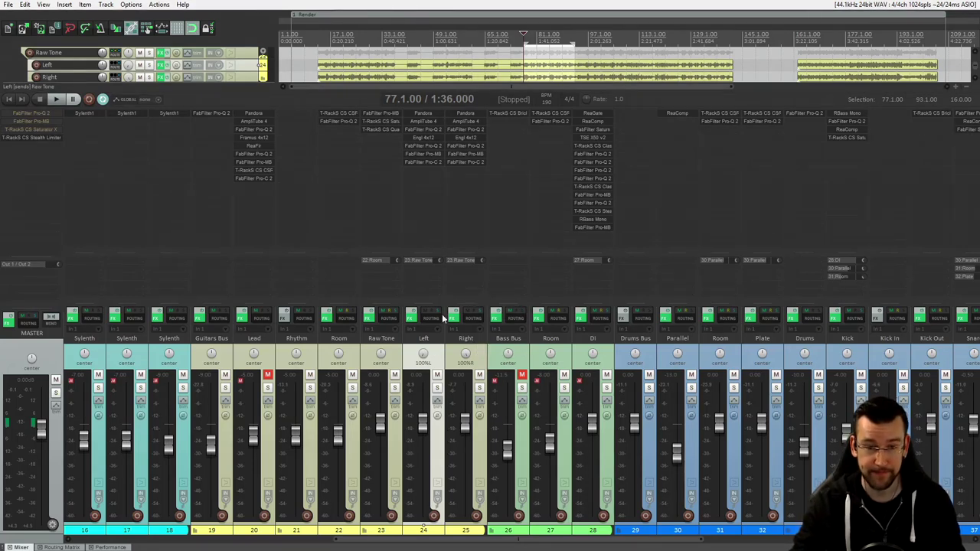
{"action": "left_click", "coordinate": [396, 363]}
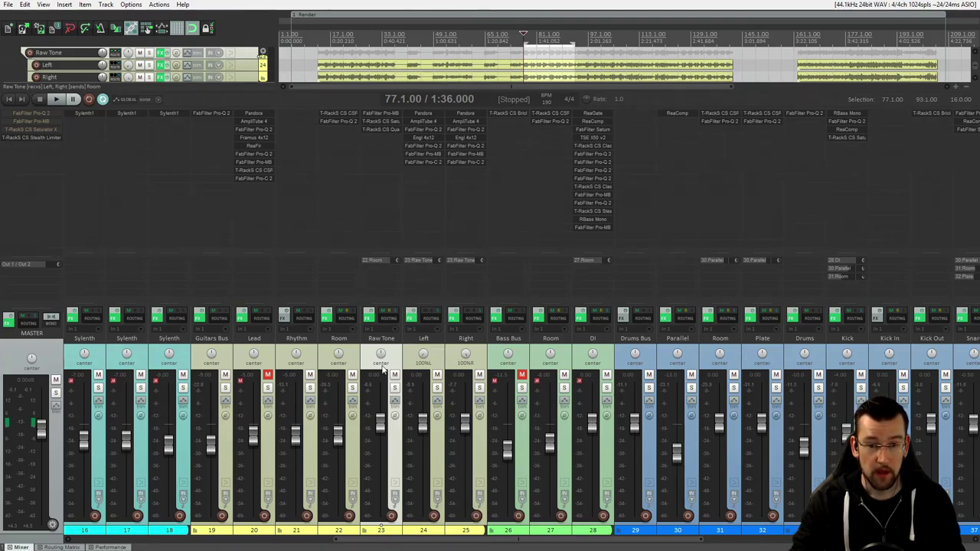
Return to the track arrangement and look over the Rhythm folder's Room, Raw Tone, Left and Right tracks.
{"action": "key", "text": "ctrl+m"}
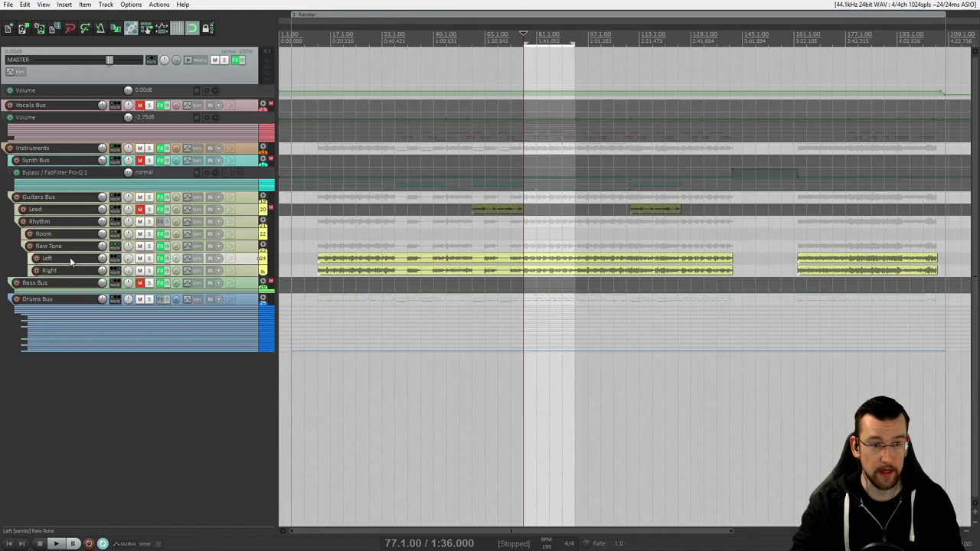
{"action": "key", "text": "alt"}
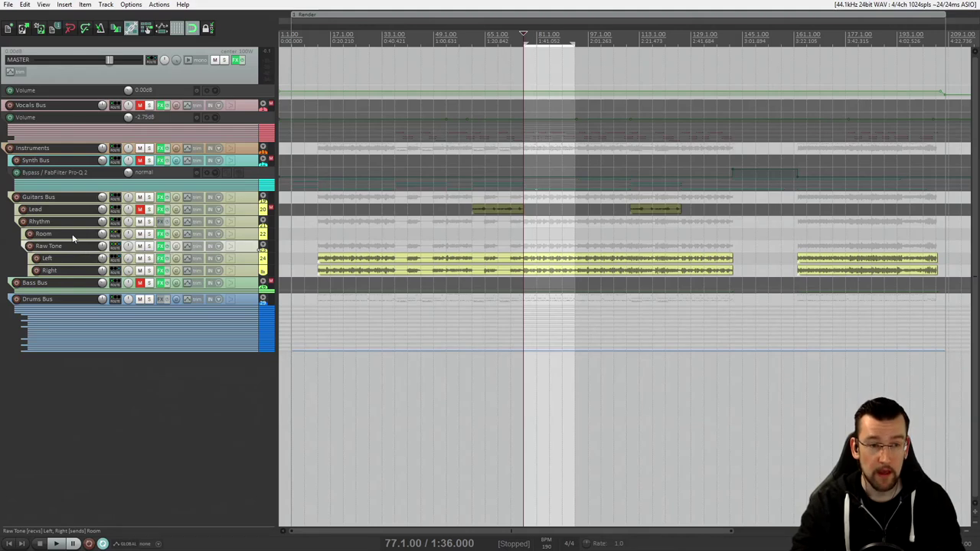
{"action": "left_click", "coordinate": [68, 236]}
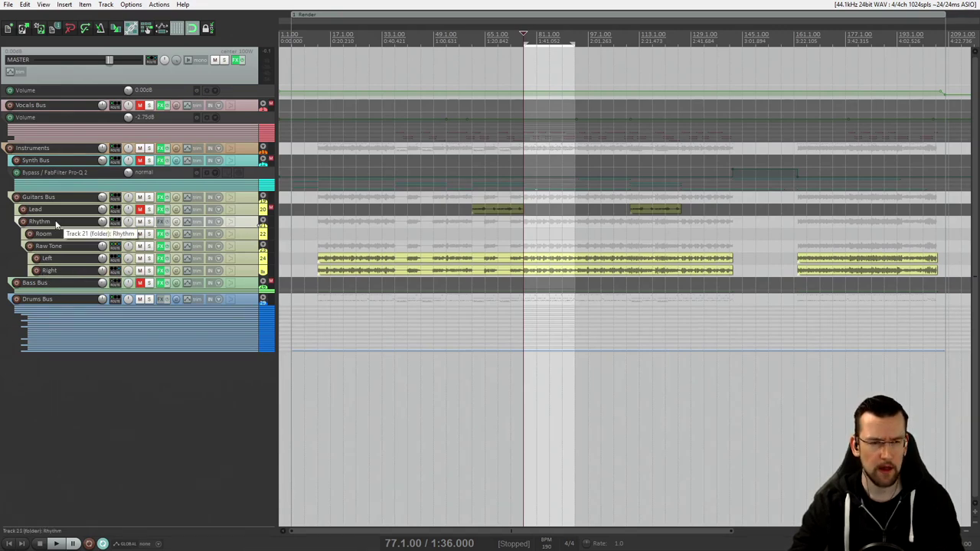
In the mixer, bypass the FabFilter effects on the Left and Right guitar channels, and mute the guitar Room channel.
{"action": "key", "text": "ctrl+m"}
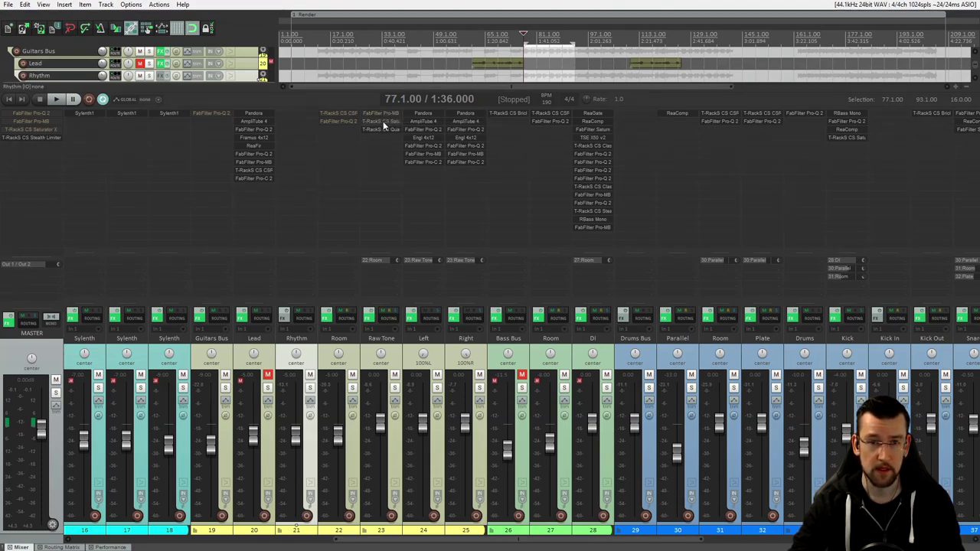
{"action": "left_click", "coordinate": [426, 162], "text": "shift"}
{"action": "left_click", "coordinate": [431, 153], "text": "shift"}
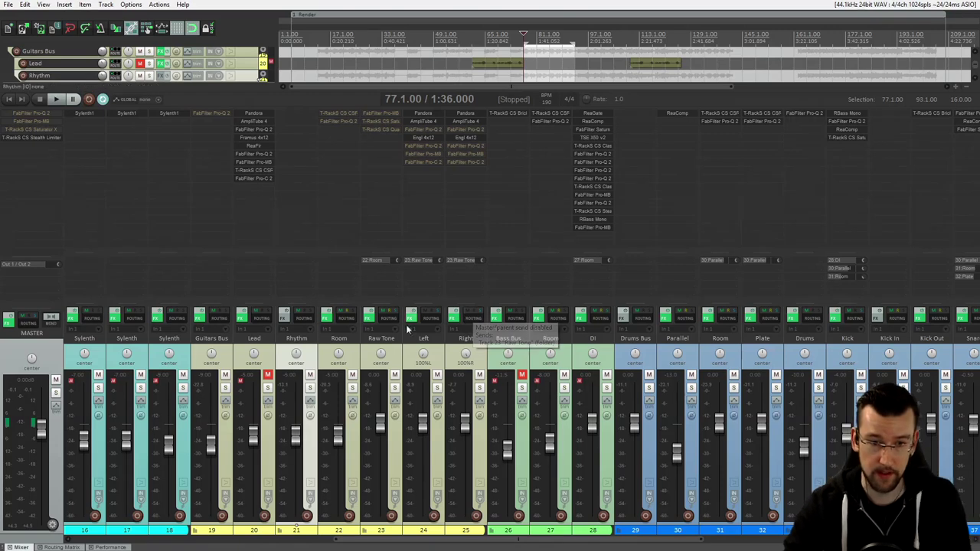
{"action": "left_click", "coordinate": [352, 375]}
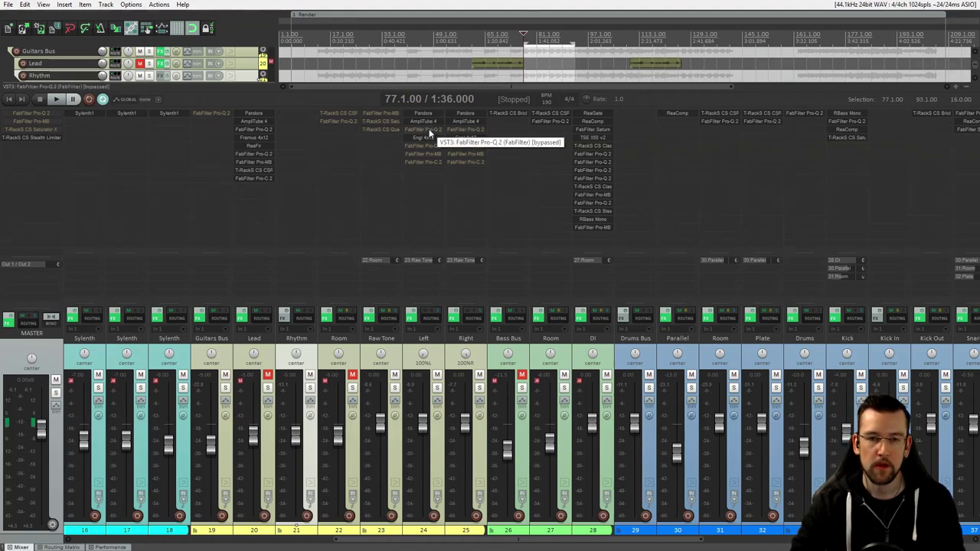
{"action": "mouse_move", "coordinate": [429, 128]}
{"action": "left_mouse_down"}
{"action": "mouse_move", "coordinate": [455, 137]}
{"action": "mouse_move", "coordinate": [427, 143]}
{"action": "left_mouse_up"}
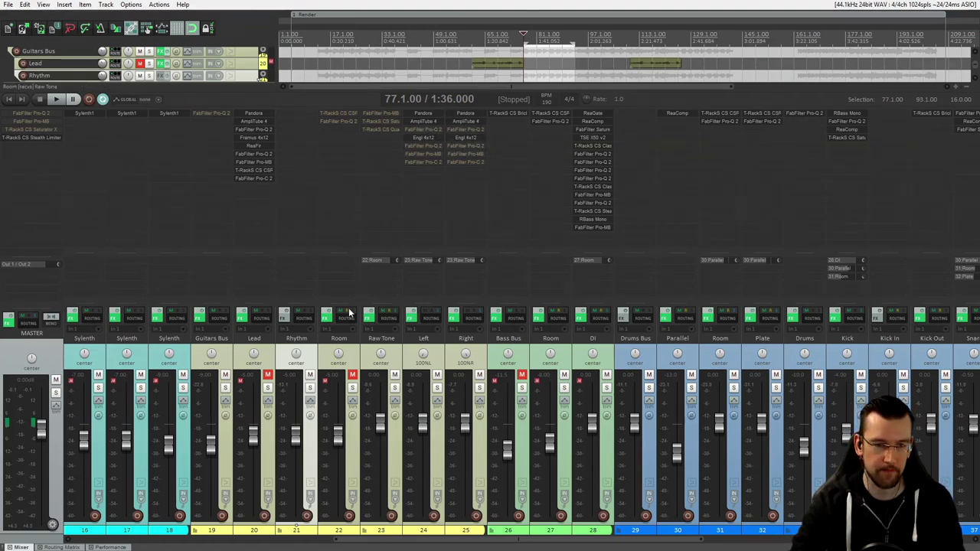
Solo the Guitars Bus and play the selected section to compare the guitars with and without the amp simulation.
{"action": "left_click", "coordinate": [225, 387]}
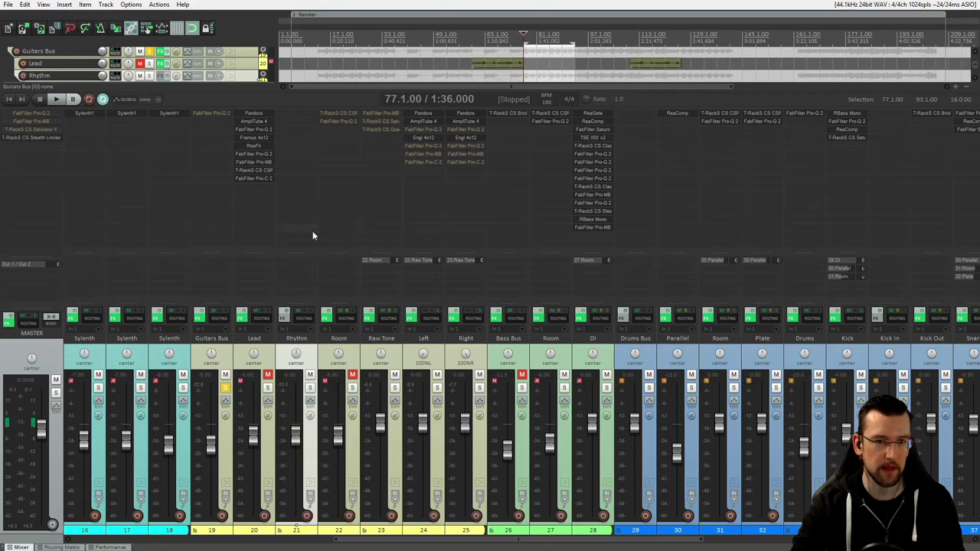
{"action": "key", "text": "space"}
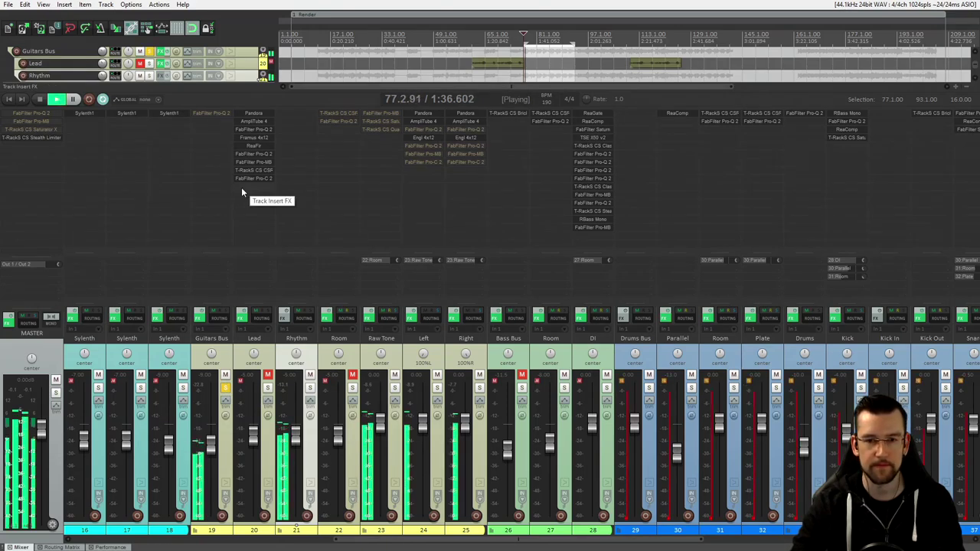
{"action": "key", "text": "space"}
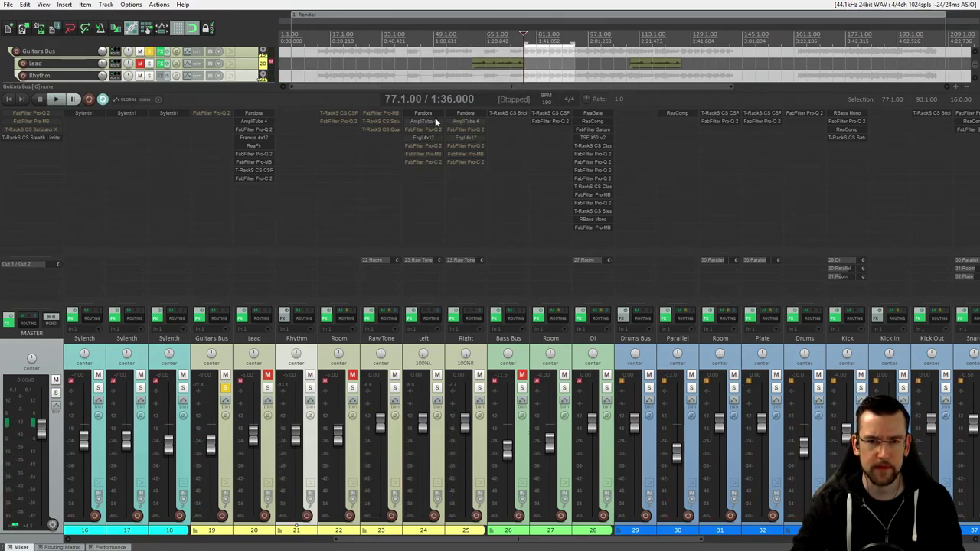
{"action": "key", "text": "space"}
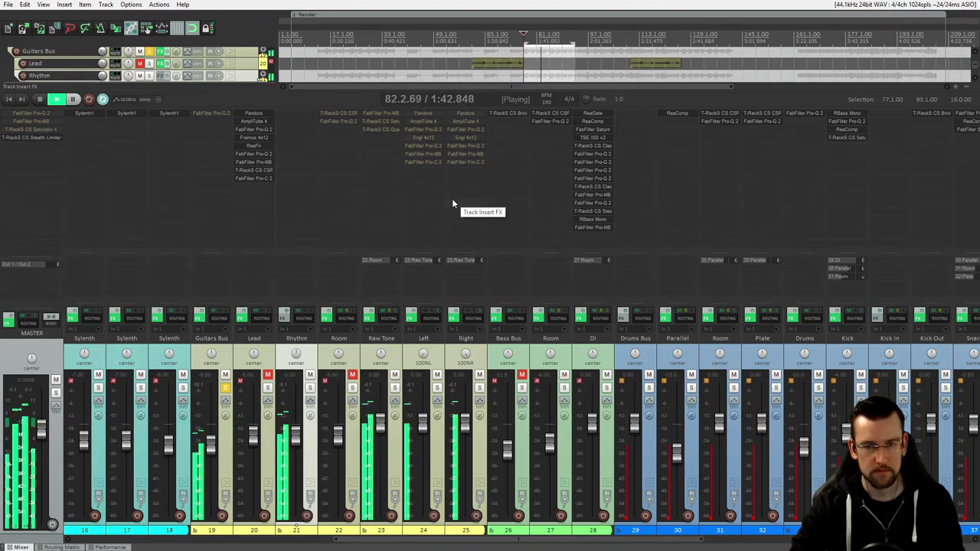
{"action": "key", "text": "space"}
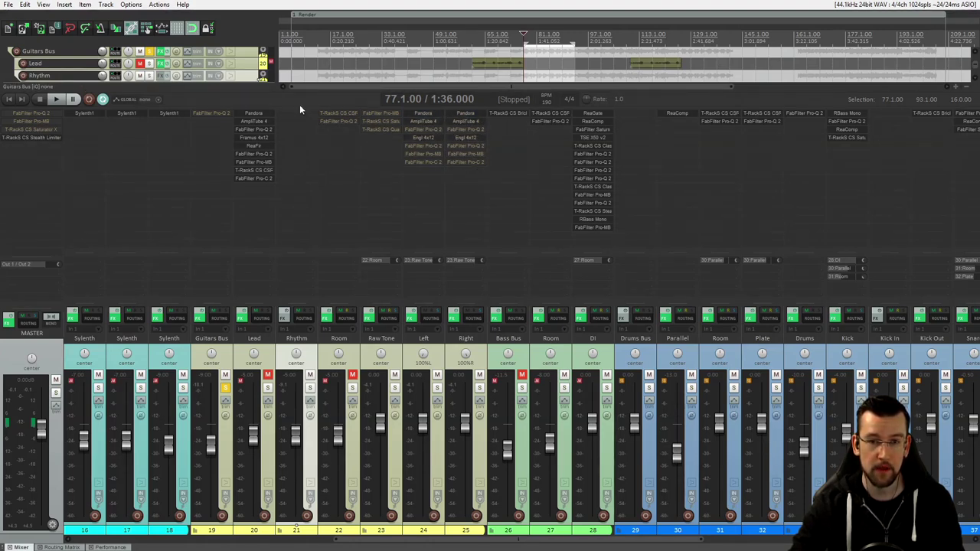
Examine the Engl Powerball amp settings in AmpliTube 4 on the Left and Right guitar tracks, closing each window.
{"action": "left_click", "coordinate": [434, 121]}
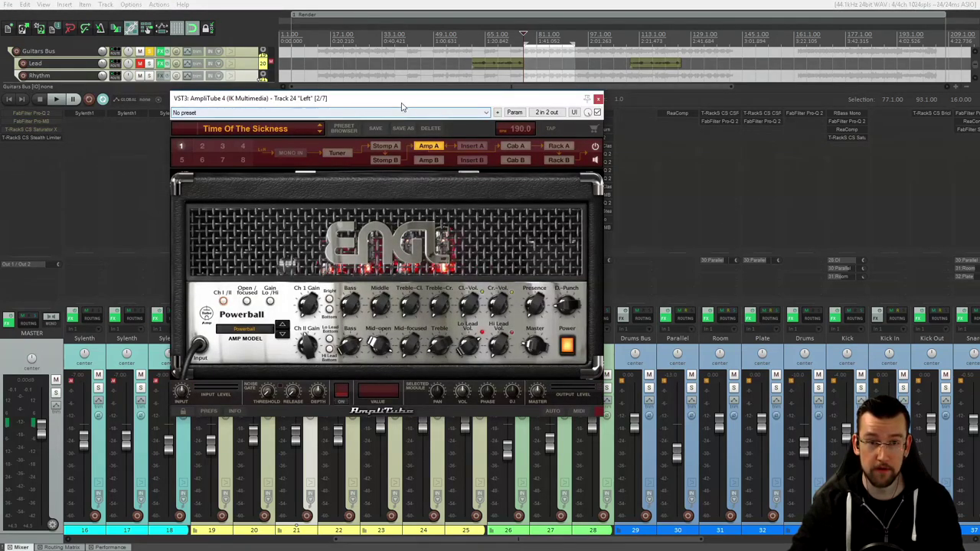
{"action": "left_click_drag", "start_coordinate": [401, 104], "coordinate": [485, 74]}
{"action": "left_click_drag", "start_coordinate": [474, 110], "coordinate": [477, 99]}
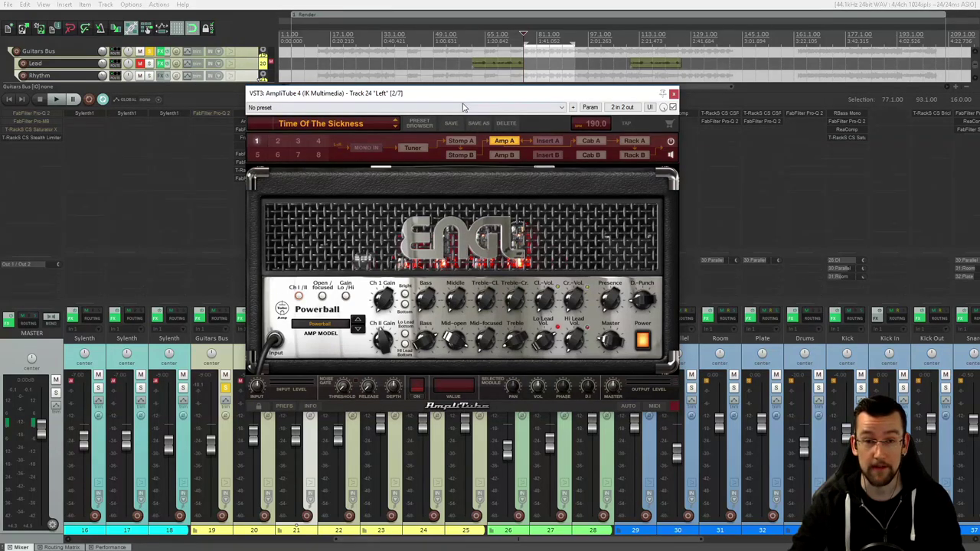
{"action": "left_click_drag", "start_coordinate": [463, 98], "coordinate": [482, 105]}
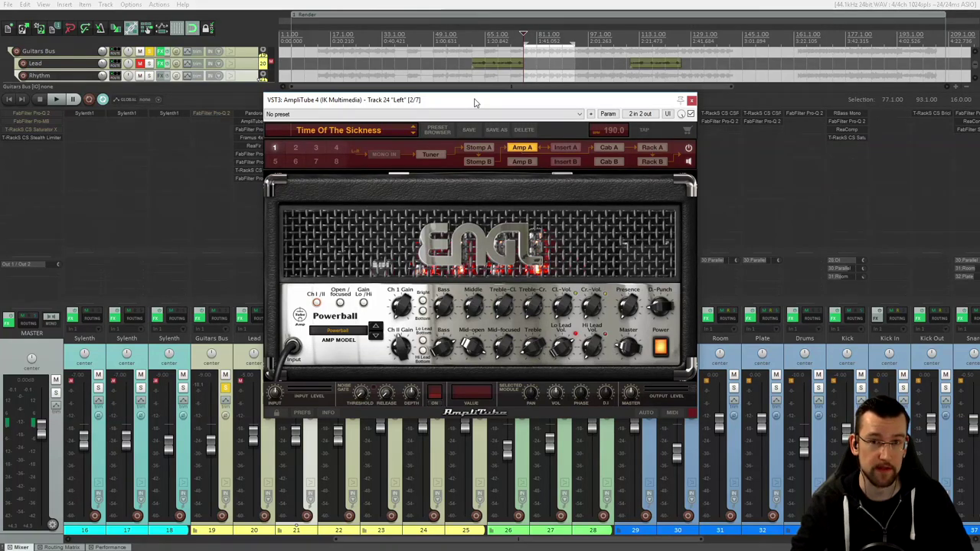
{"action": "left_click_drag", "start_coordinate": [474, 102], "coordinate": [484, 105]}
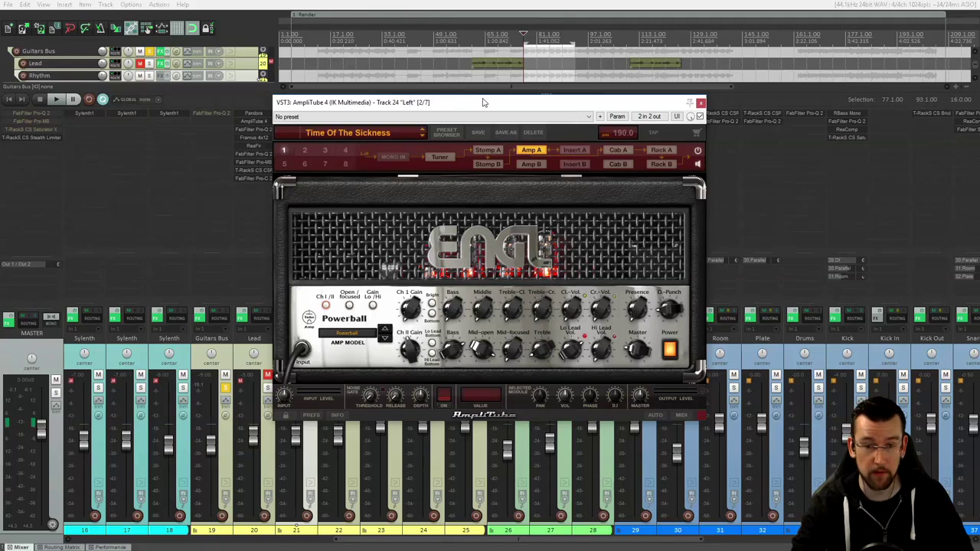
{"action": "left_click", "coordinate": [701, 105]}
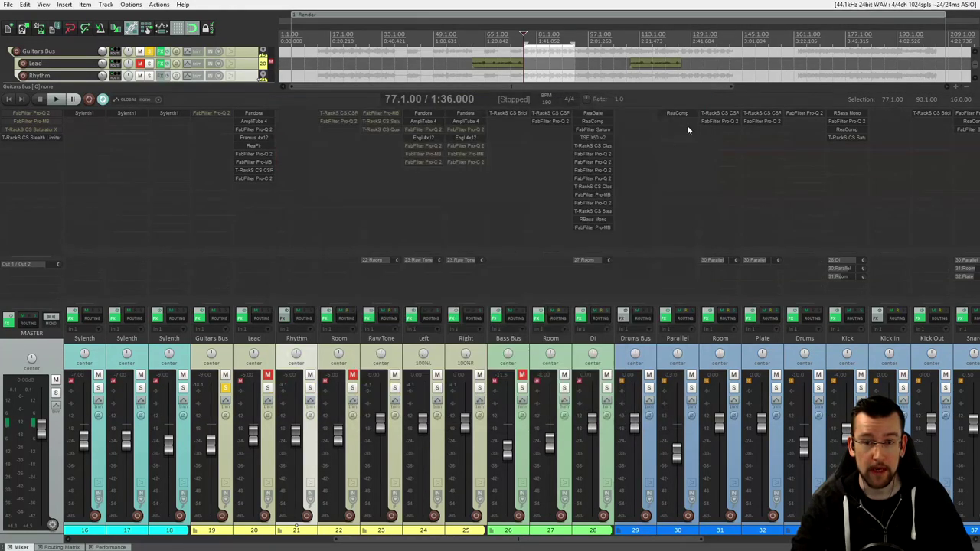
{"action": "left_click", "coordinate": [458, 123]}
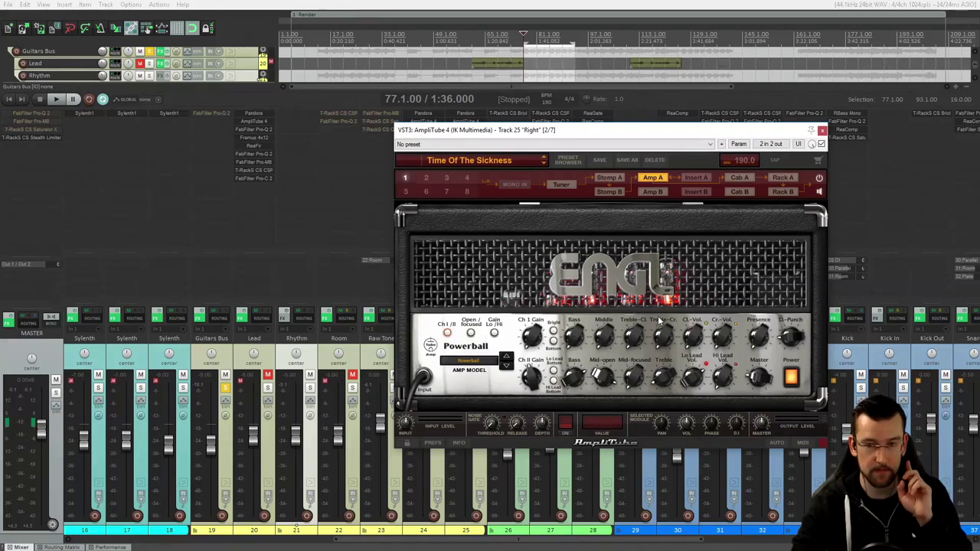
{"action": "left_click", "coordinate": [821, 130]}
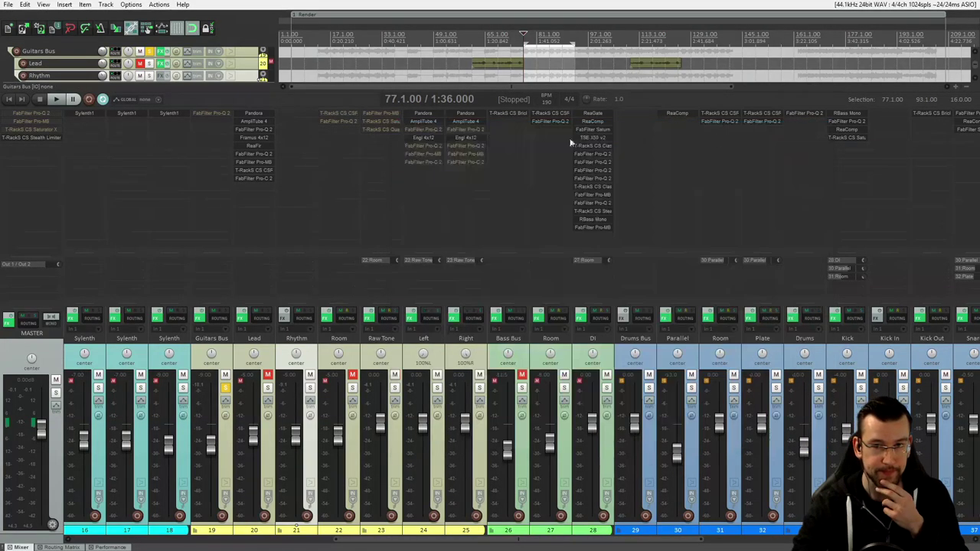
Examine the Noise Fighter and Pandora pedal settings in the Left guitar track's Pandora plug-in, and close its window.
{"action": "left_click", "coordinate": [426, 112]}
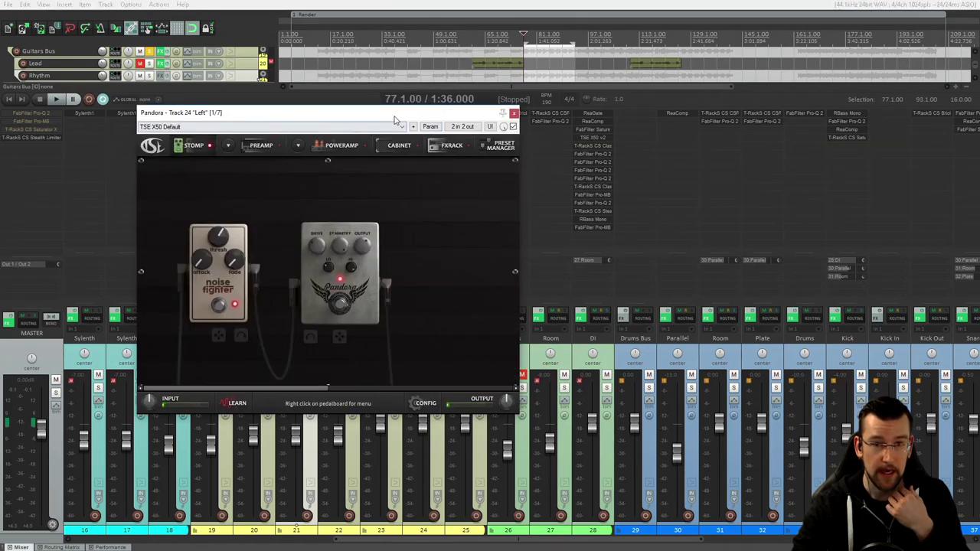
{"action": "left_click_drag", "start_coordinate": [400, 115], "coordinate": [567, 119]}
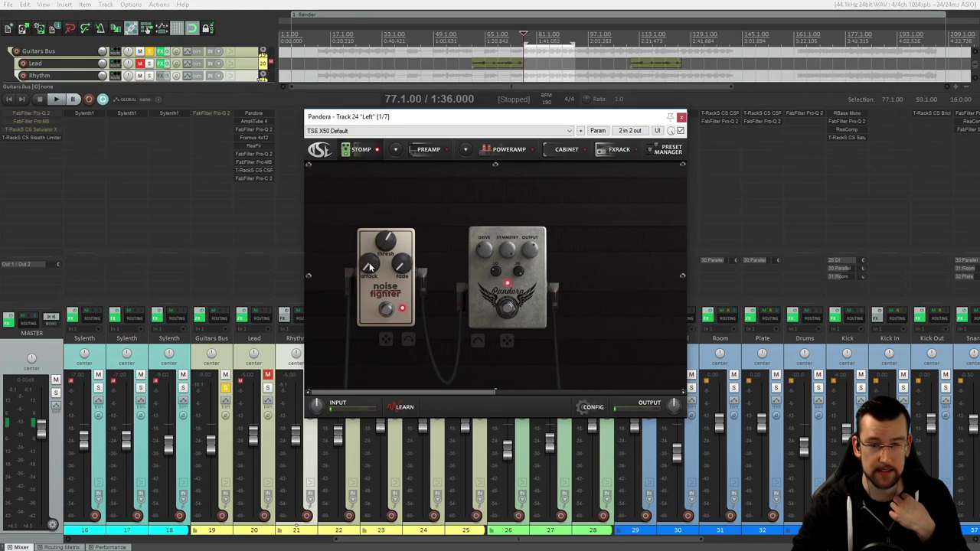
{"action": "left_click_drag", "start_coordinate": [368, 277], "coordinate": [367, 284]}
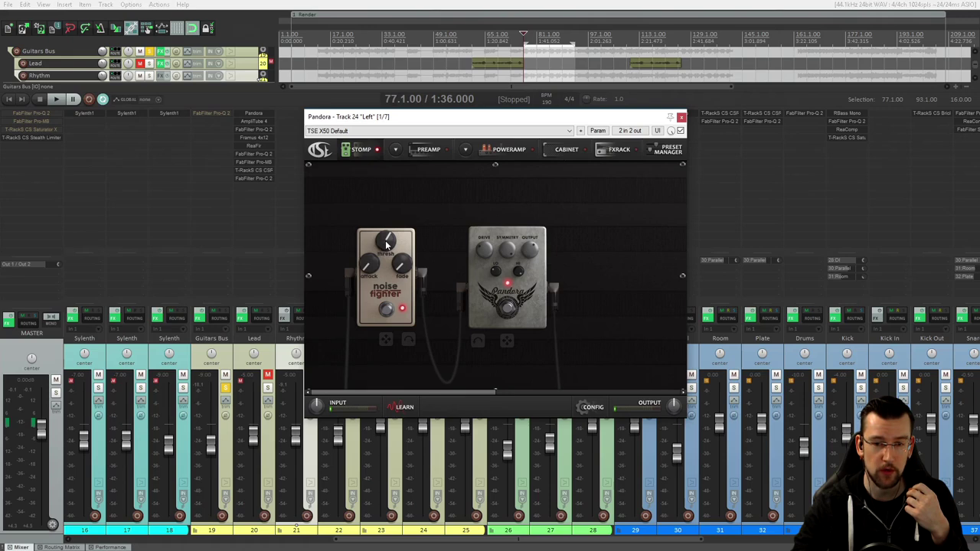
{"action": "mouse_move", "coordinate": [387, 243]}
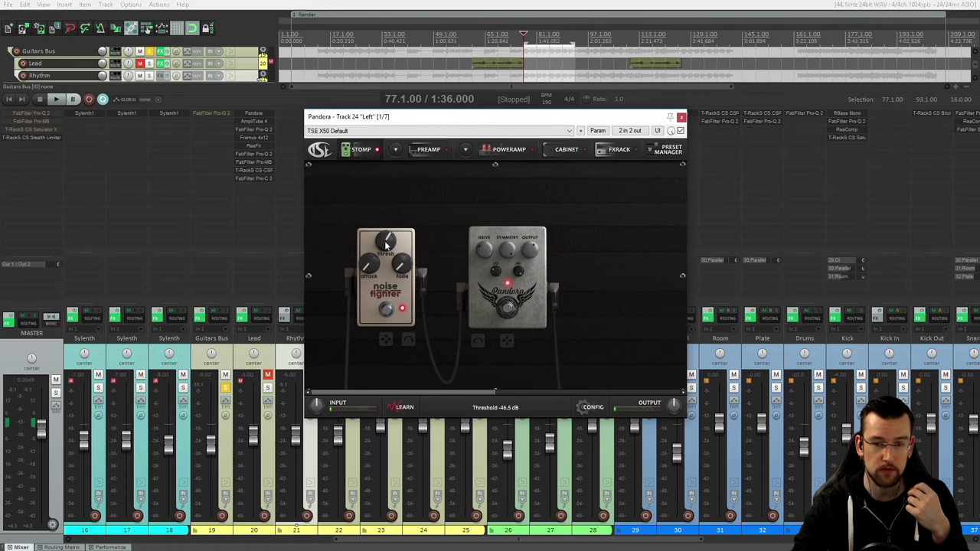
{"action": "scroll", "coordinate": [386, 243], "scroll_direction": "up", "scroll_amount": 1}
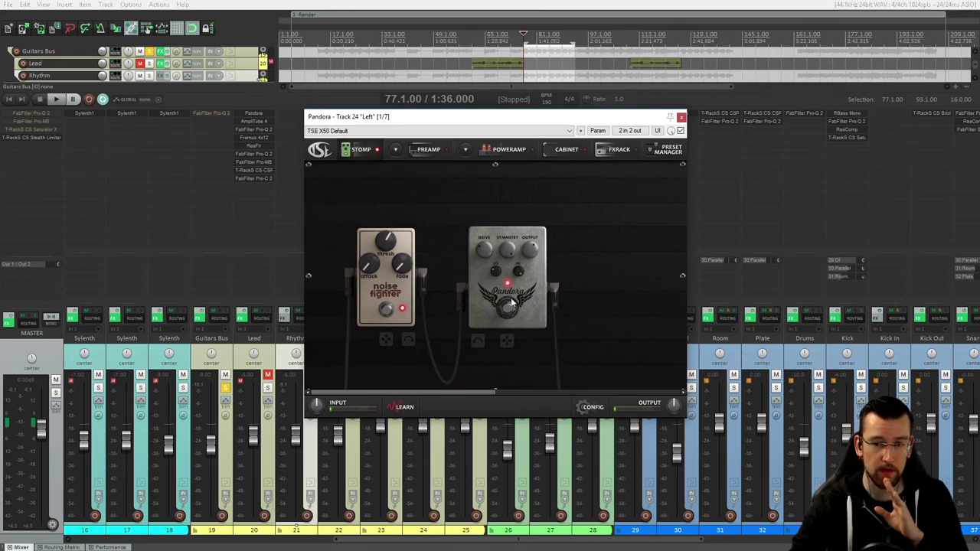
{"action": "left_click_drag", "start_coordinate": [475, 122], "coordinate": [462, 128]}
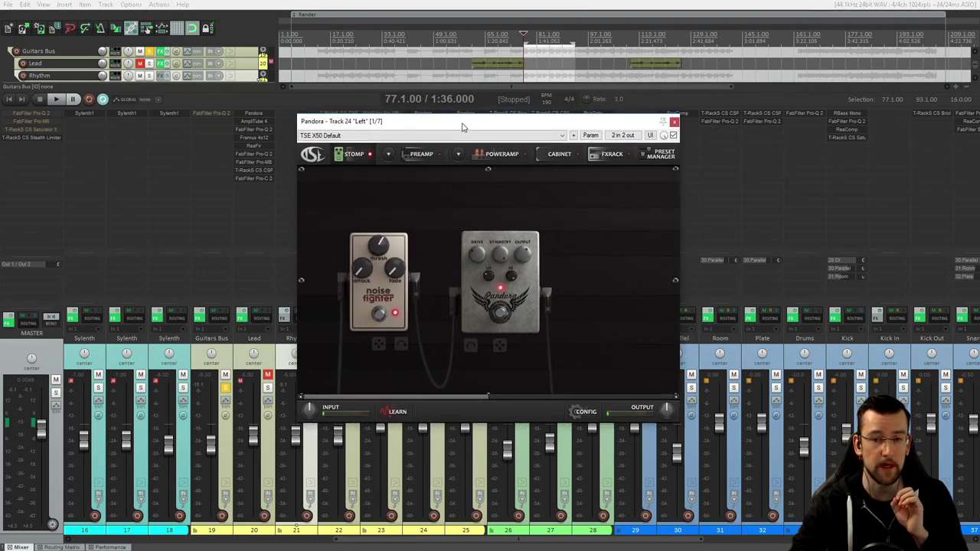
{"action": "left_click", "coordinate": [674, 124]}
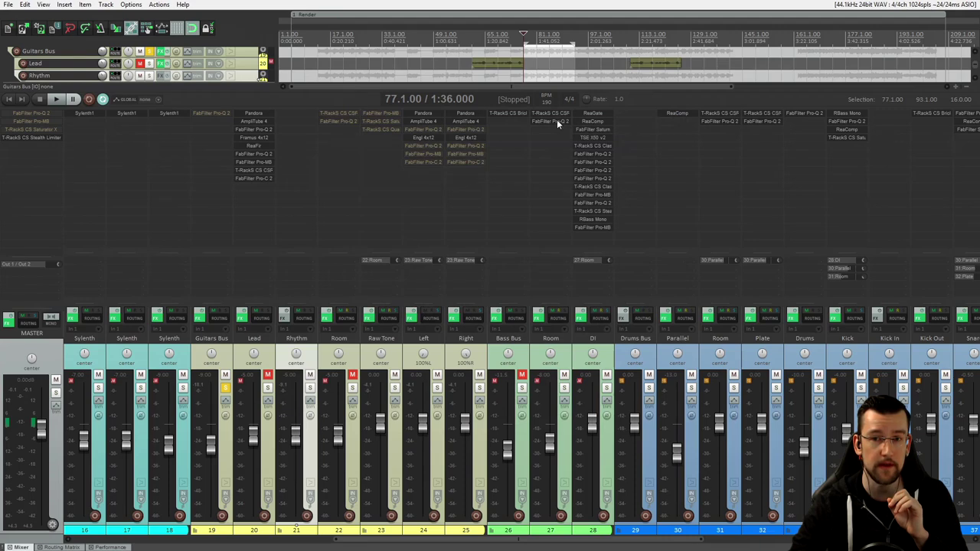
{"action": "left_click", "coordinate": [424, 113]}
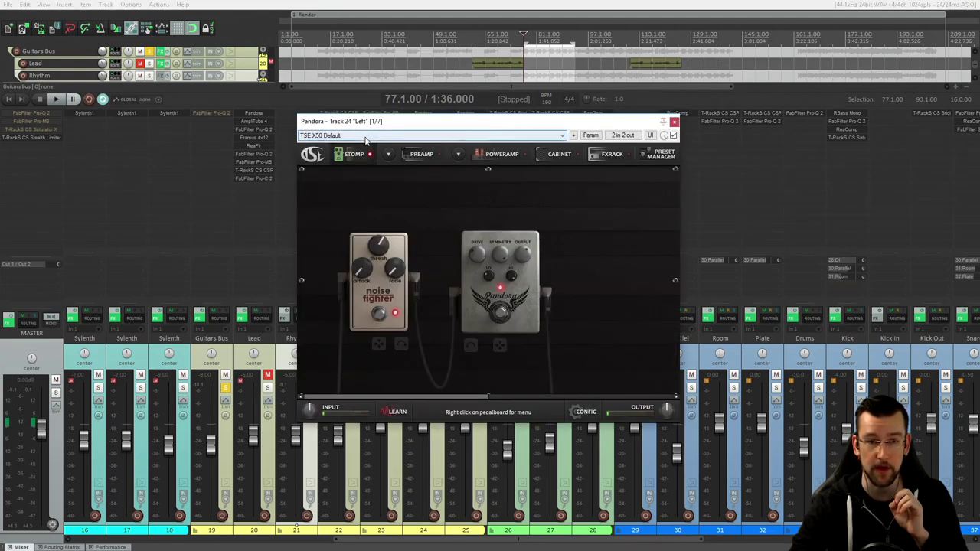
{"action": "left_click", "coordinate": [427, 114]}
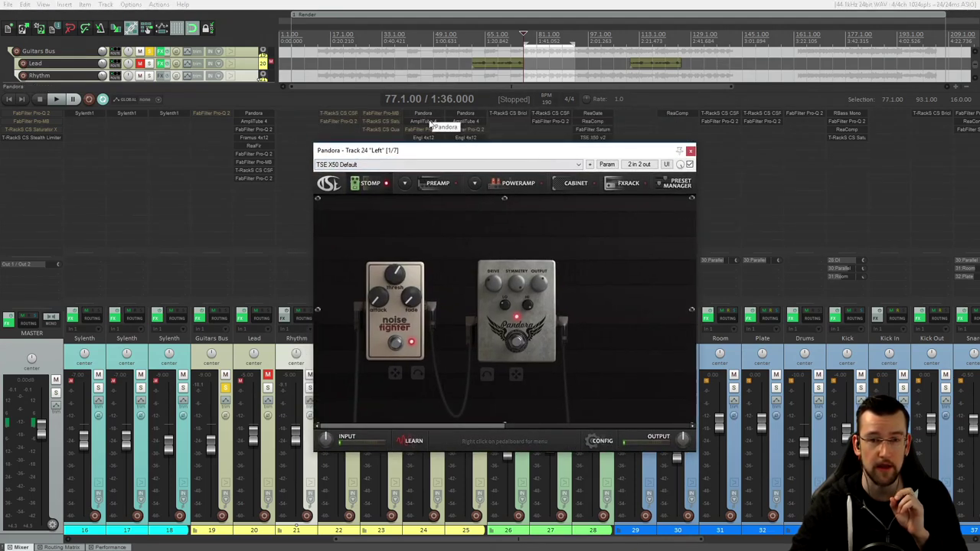
{"action": "left_click_drag", "start_coordinate": [487, 152], "coordinate": [489, 131]}
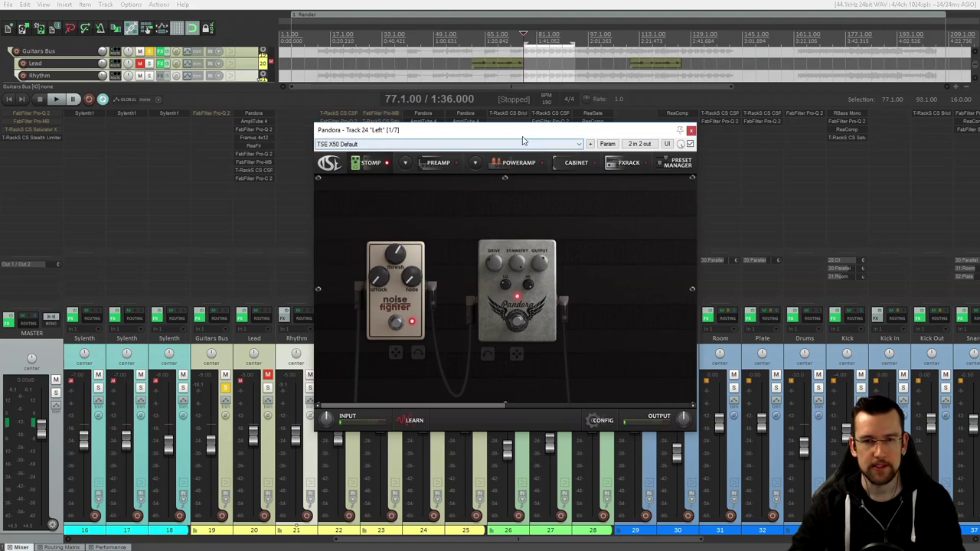
{"action": "left_click_drag", "start_coordinate": [524, 136], "coordinate": [527, 131]}
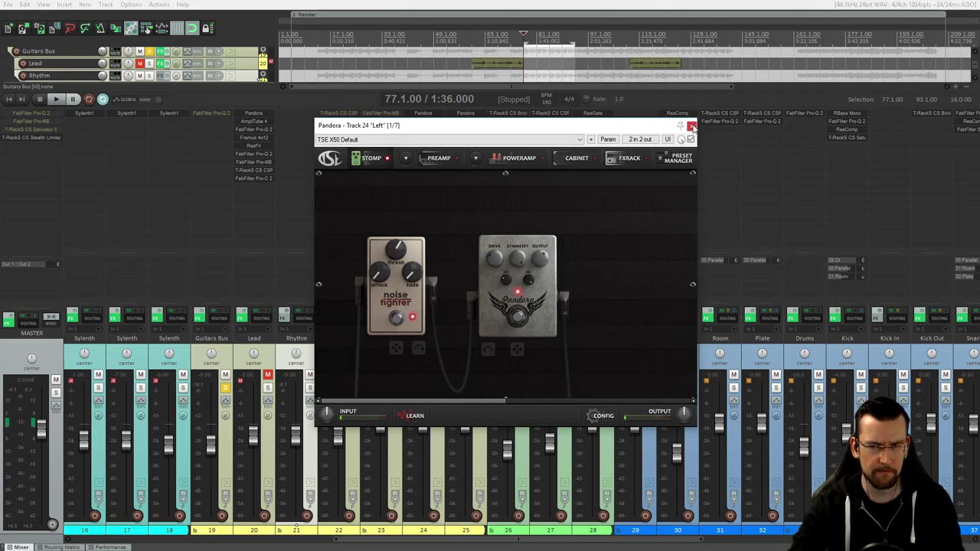
{"action": "left_click", "coordinate": [692, 127]}
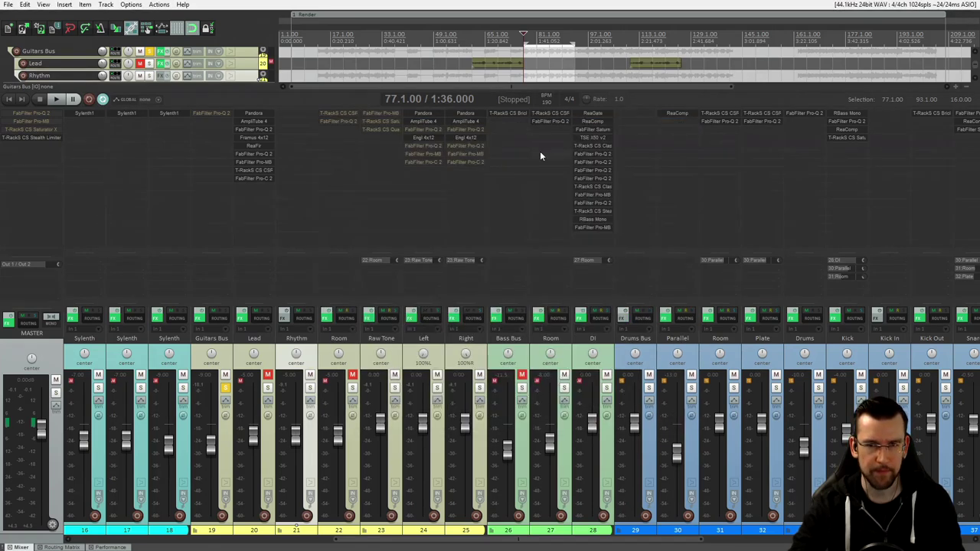
Review the cabinet impulses loaded in the Left guitar track's Engl 4x12 plug-in, and close its window.
{"action": "left_click", "coordinate": [423, 134]}
{"action": "left_click_drag", "start_coordinate": [198, 43], "coordinate": [474, 82]}
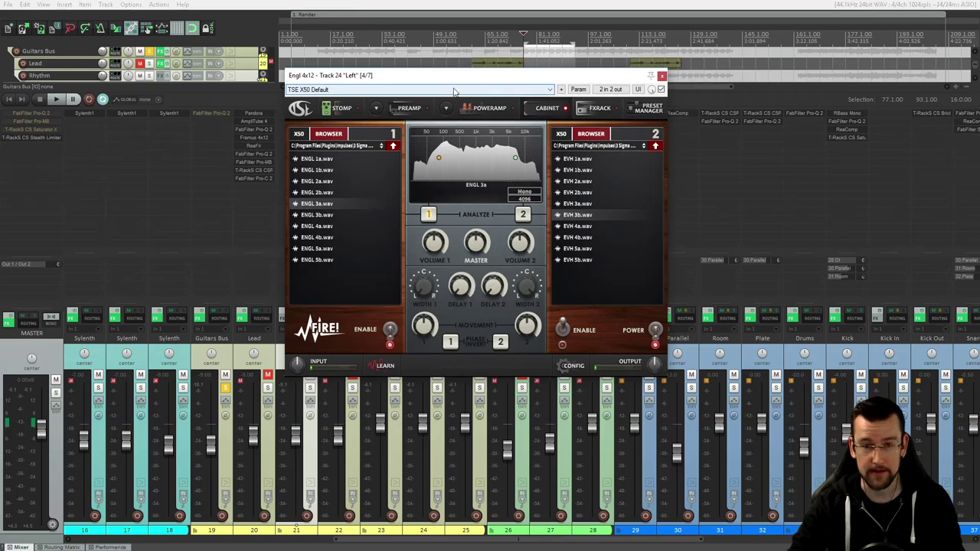
{"action": "left_click_drag", "start_coordinate": [514, 80], "coordinate": [548, 72]}
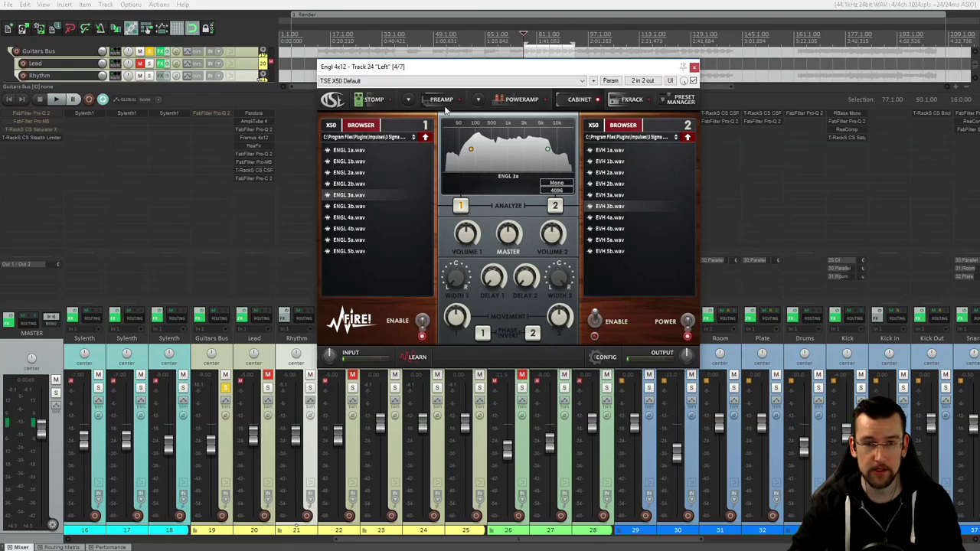
{"action": "left_click_drag", "start_coordinate": [454, 74], "coordinate": [502, 99]}
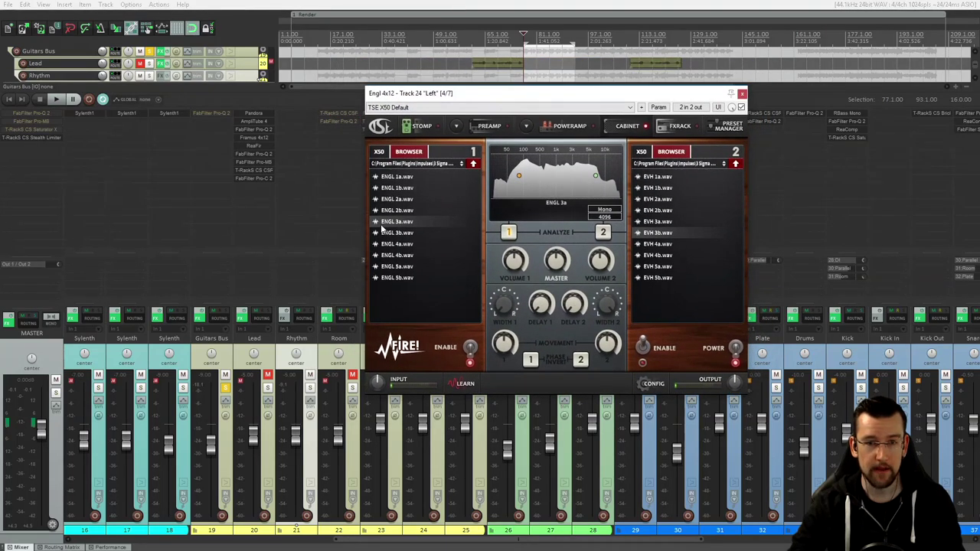
{"action": "left_click", "coordinate": [742, 93]}
Open the Right guitar track's Engl 4x12 plug-in and examine its cabinet impulses.
{"action": "left_click", "coordinate": [466, 137]}
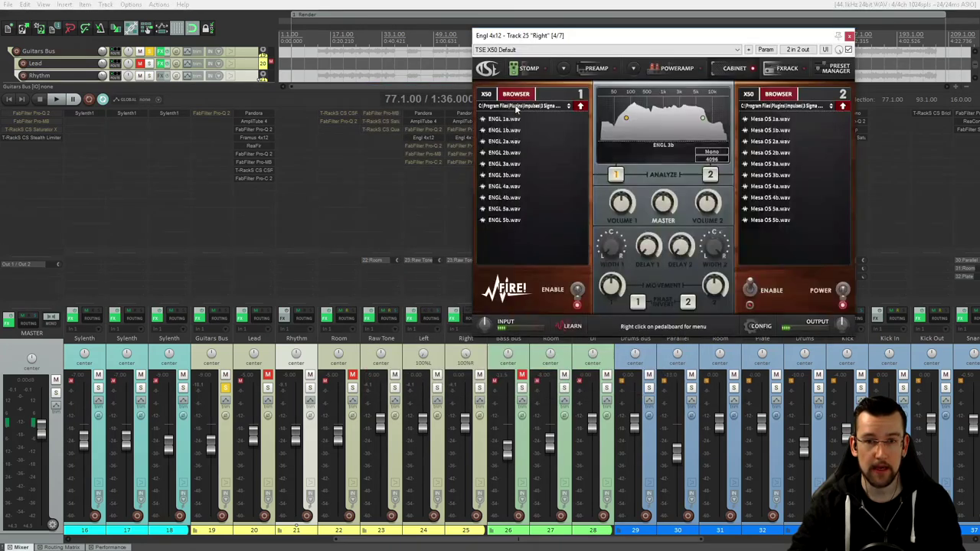
{"action": "left_click_drag", "start_coordinate": [605, 32], "coordinate": [619, 140]}
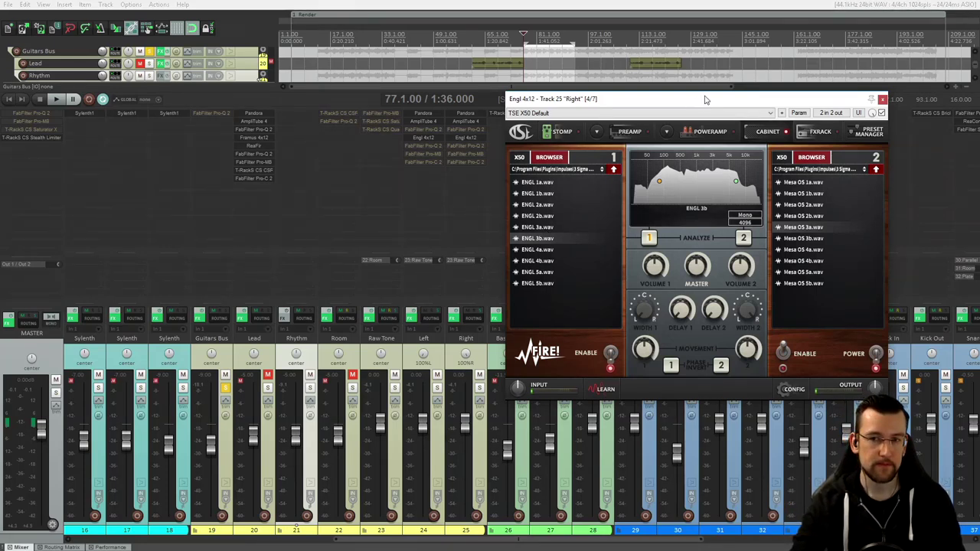
{"action": "left_click_drag", "start_coordinate": [705, 99], "coordinate": [730, 116]}
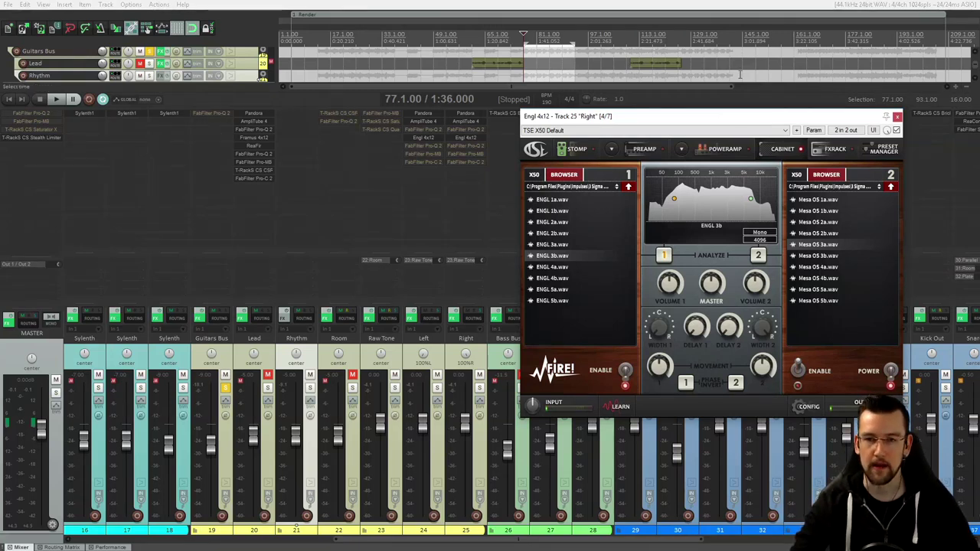
{"action": "left_click_drag", "start_coordinate": [722, 121], "coordinate": [533, 179]}
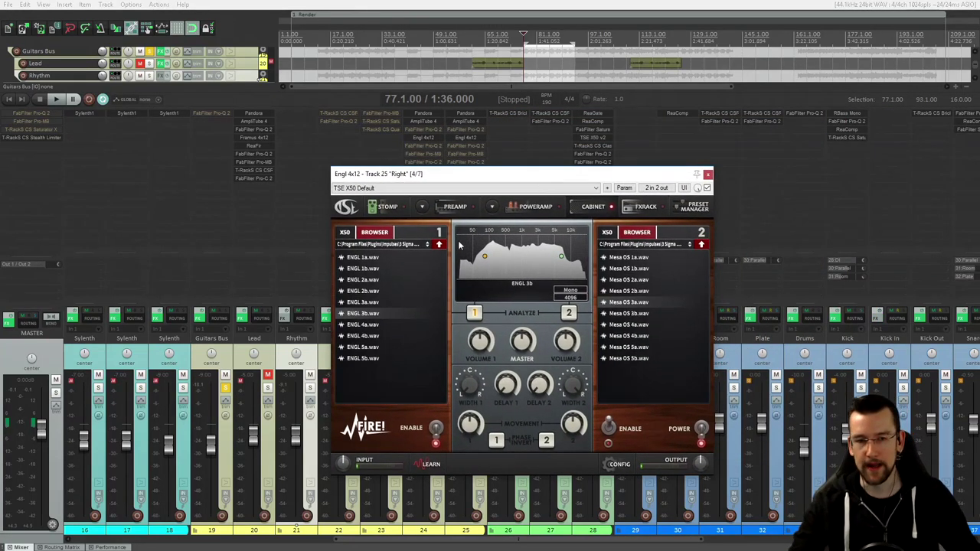
{"action": "left_click_drag", "start_coordinate": [514, 177], "coordinate": [740, 153]}
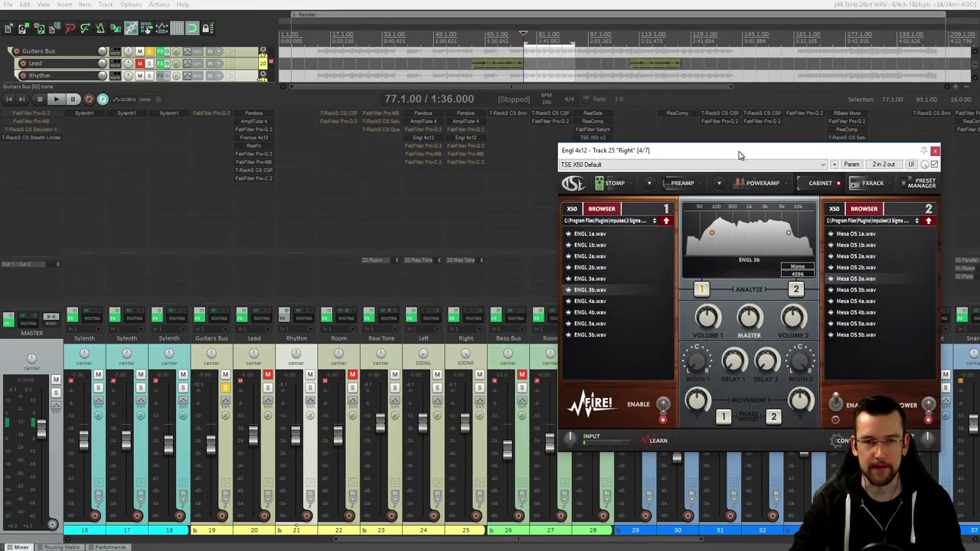
Compare the Left and Right Engl 4x12 cabinet impulses side by side, and close both windows.
{"action": "left_click", "coordinate": [428, 140]}
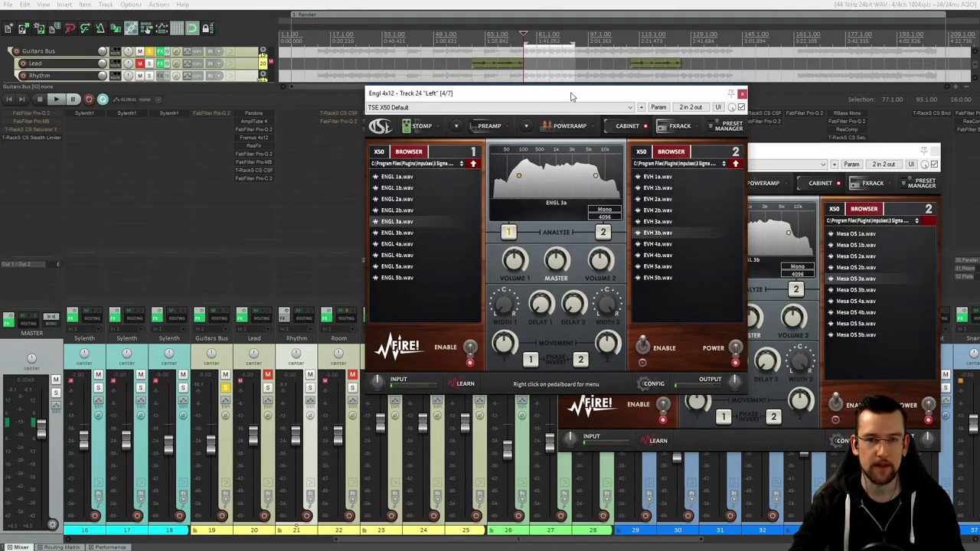
{"action": "left_click_drag", "start_coordinate": [557, 100], "coordinate": [365, 129]}
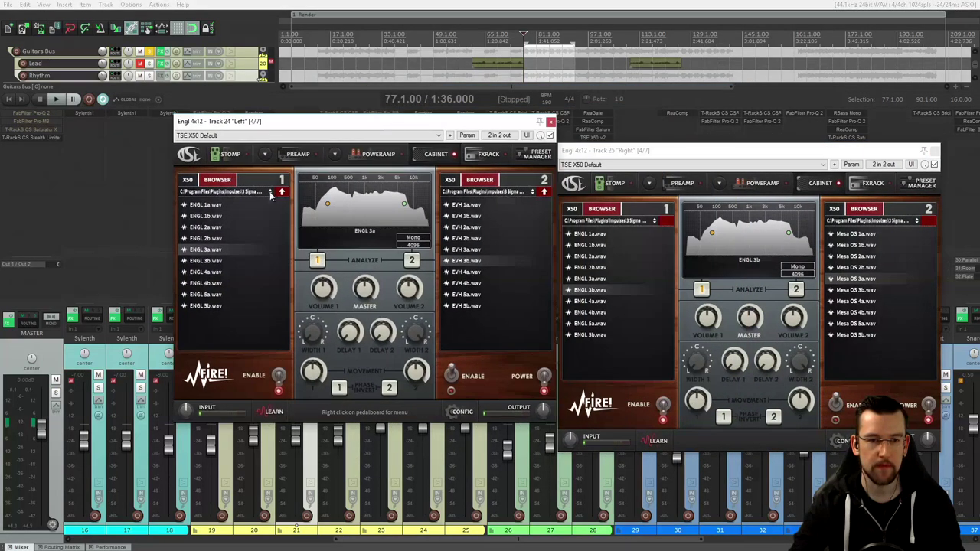
{"action": "left_click", "coordinate": [925, 150]}
{"action": "left_click", "coordinate": [551, 124]}
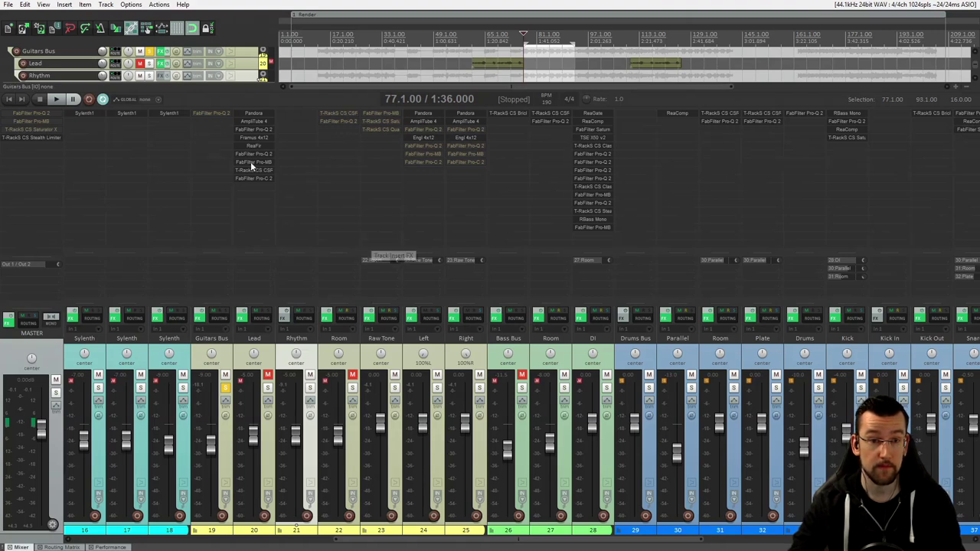
Play the selected section to hear the rhythm guitars through the amp and cabinet simulation, and stop playback.
{"action": "key", "text": "space"}
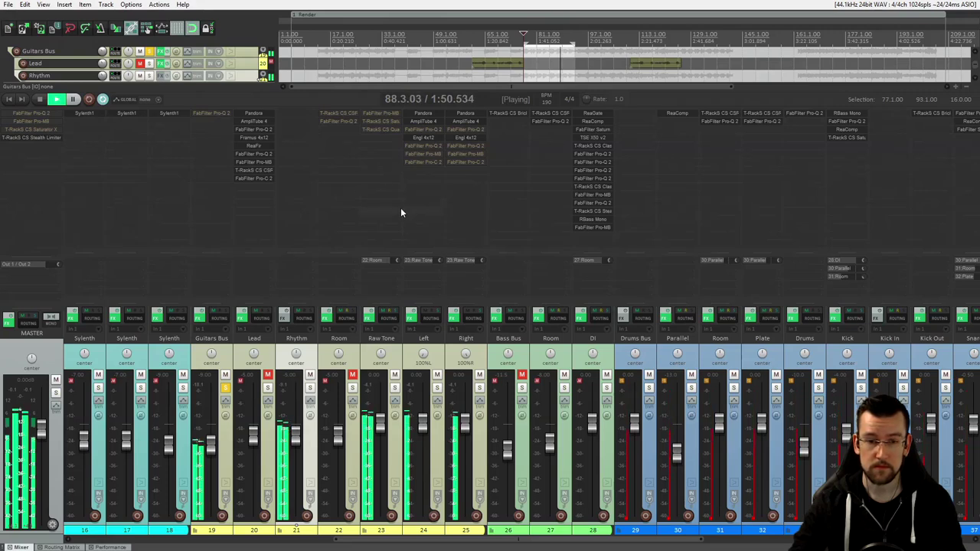
{"action": "key", "text": "space"}
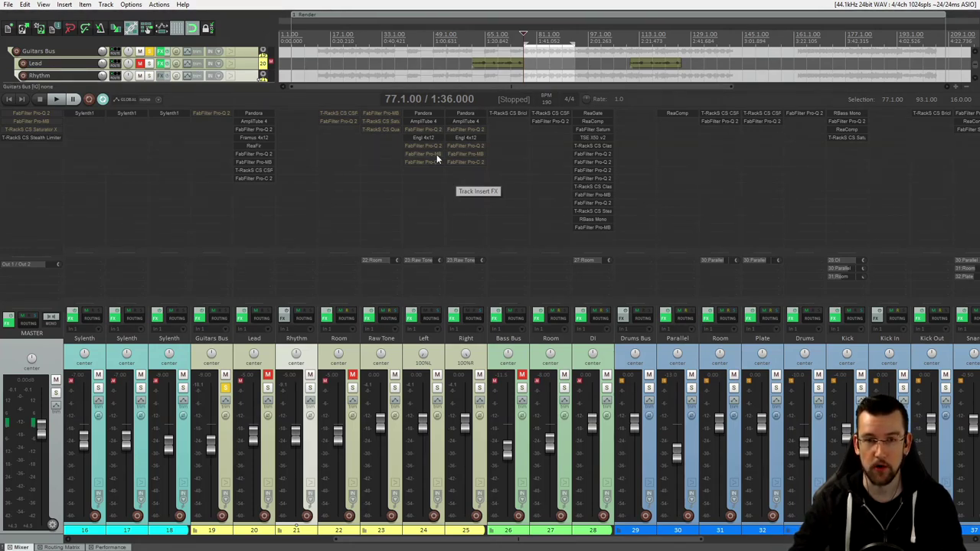
Open the Pandora plug-ins of the Left and Right guitar tracks and arrange their windows side by side.
{"action": "left_click", "coordinate": [425, 115]}
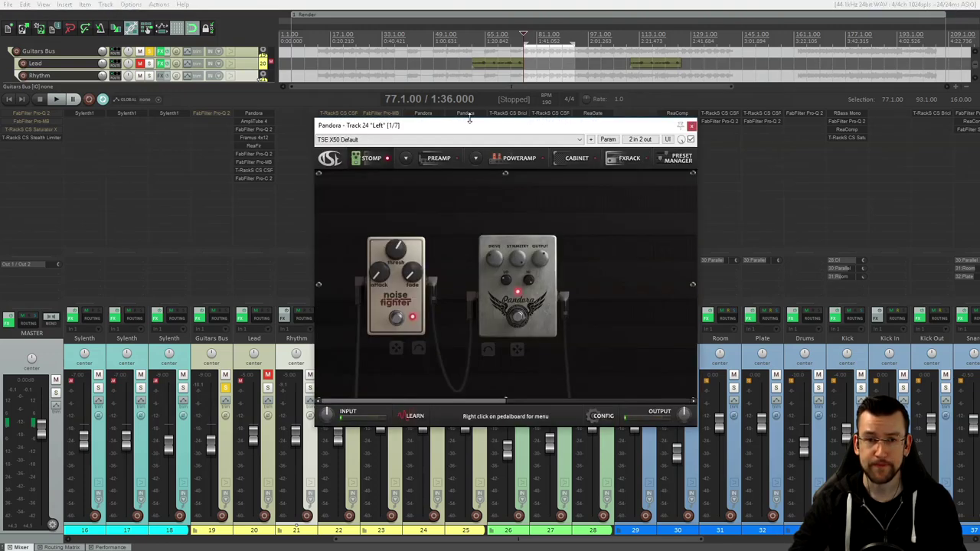
{"action": "left_click", "coordinate": [466, 115]}
{"action": "left_click_drag", "start_coordinate": [530, 135], "coordinate": [352, 129]}
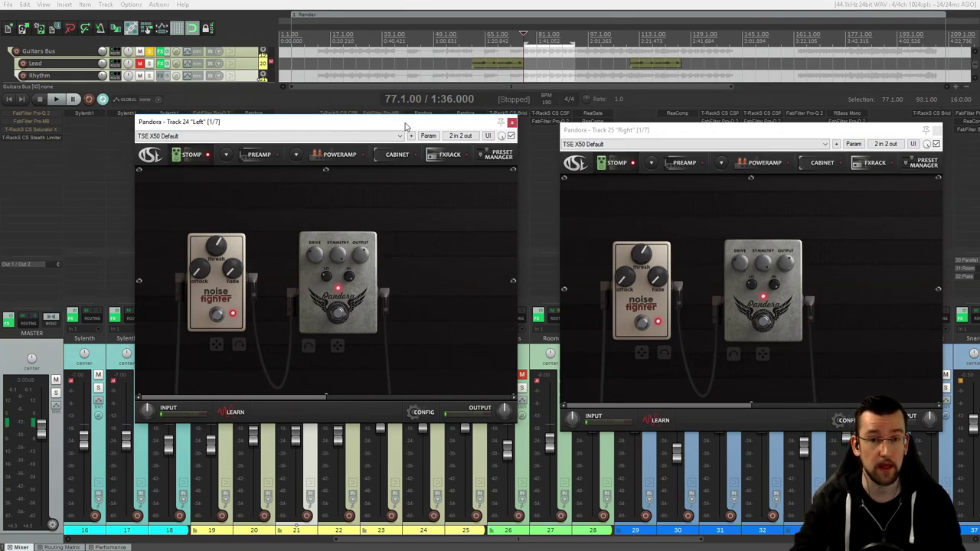
{"action": "left_click_drag", "start_coordinate": [390, 129], "coordinate": [381, 125]}
{"action": "left_click_drag", "start_coordinate": [663, 127], "coordinate": [659, 125]}
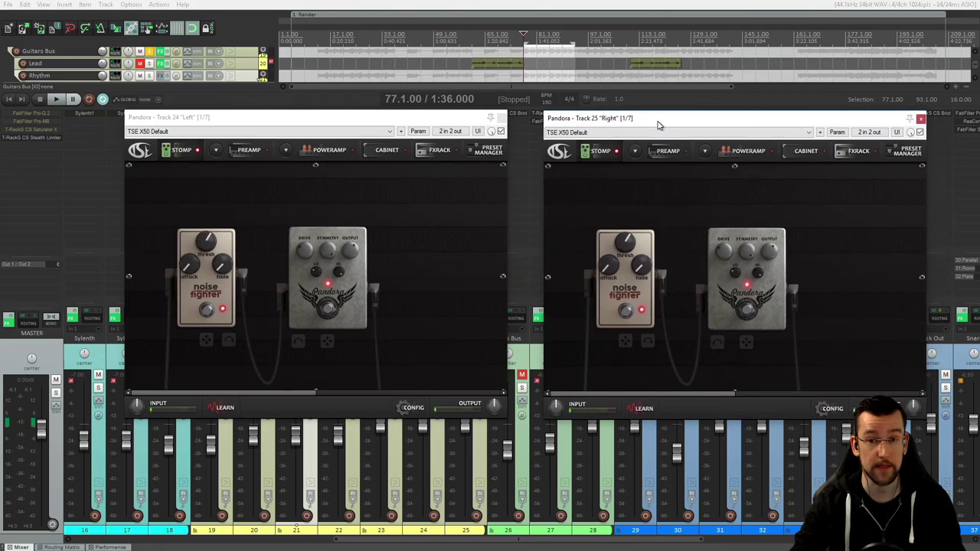
{"action": "left_click", "coordinate": [252, 394]}
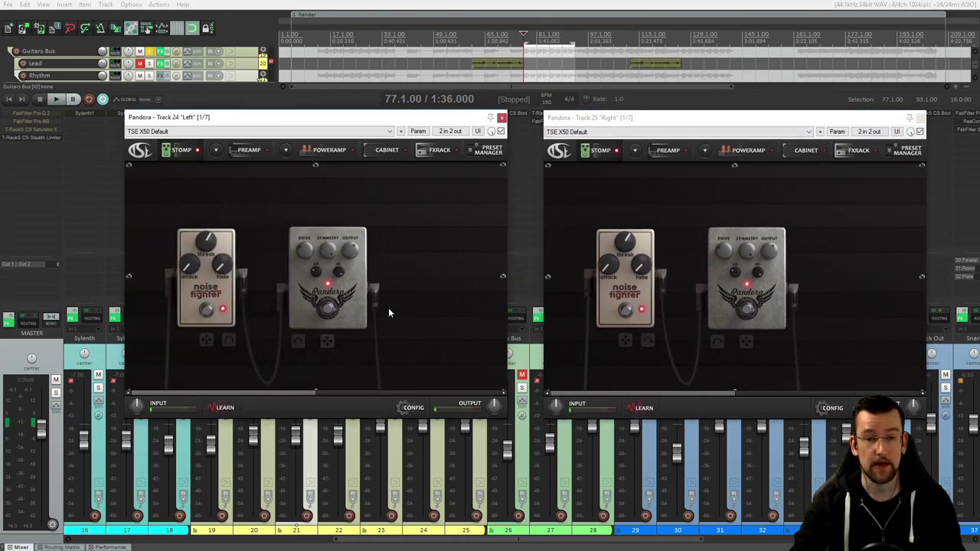
Add a TSE808 overdrive pedal after the Pandora pedal on both the Left and Right guitar pedalboards.
{"action": "right_click", "coordinate": [431, 257]}
{"action": "mouse_move", "coordinate": [446, 301]}
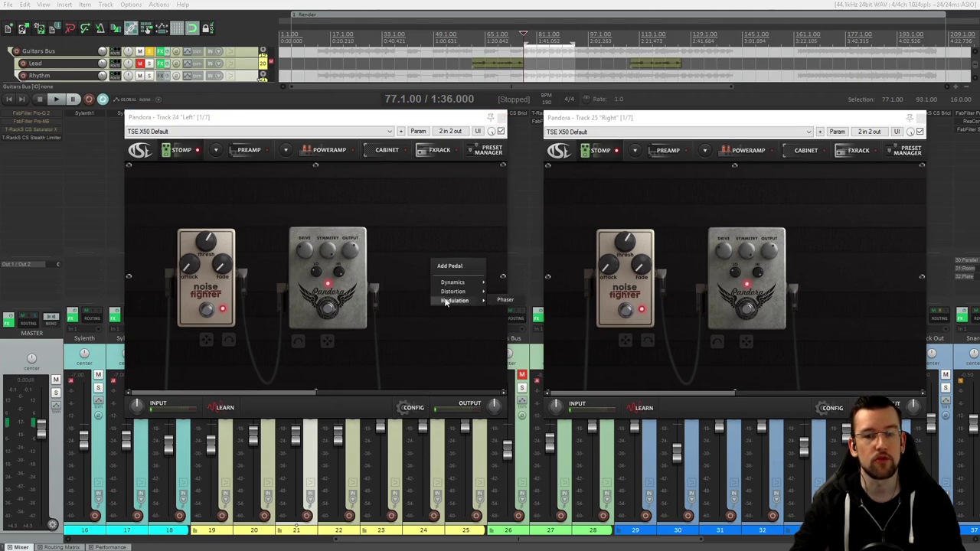
{"action": "left_click", "coordinate": [512, 277]}
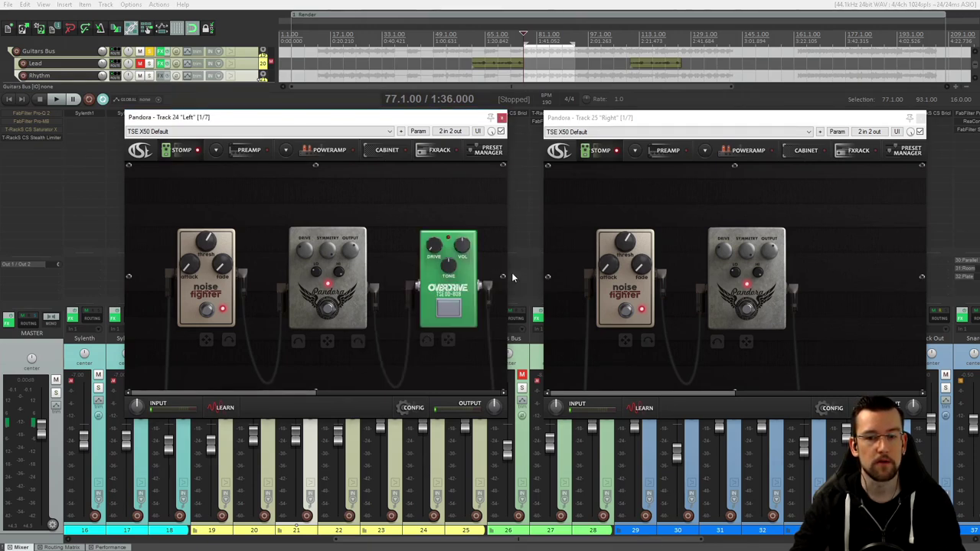
{"action": "right_click", "coordinate": [781, 235]}
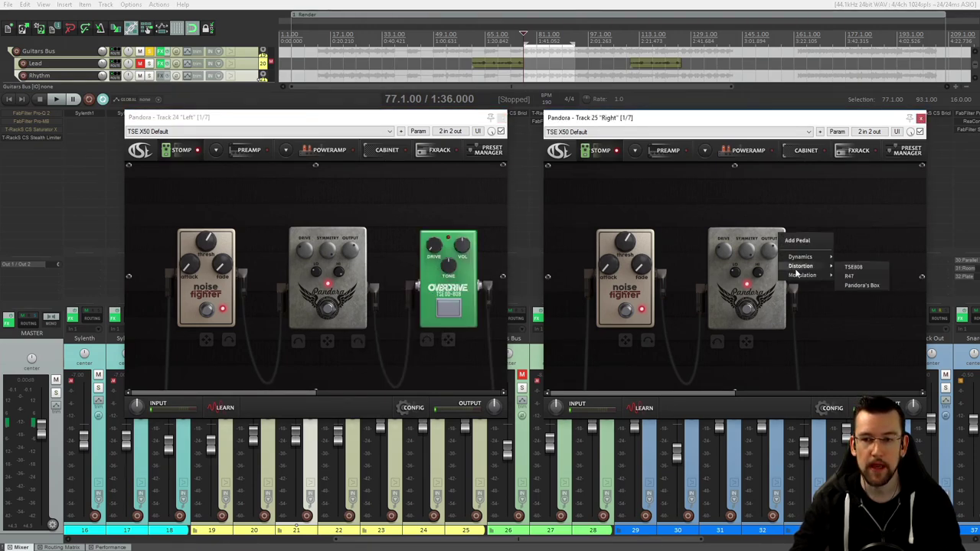
{"action": "mouse_move", "coordinate": [803, 268]}
{"action": "left_click", "coordinate": [854, 269]}
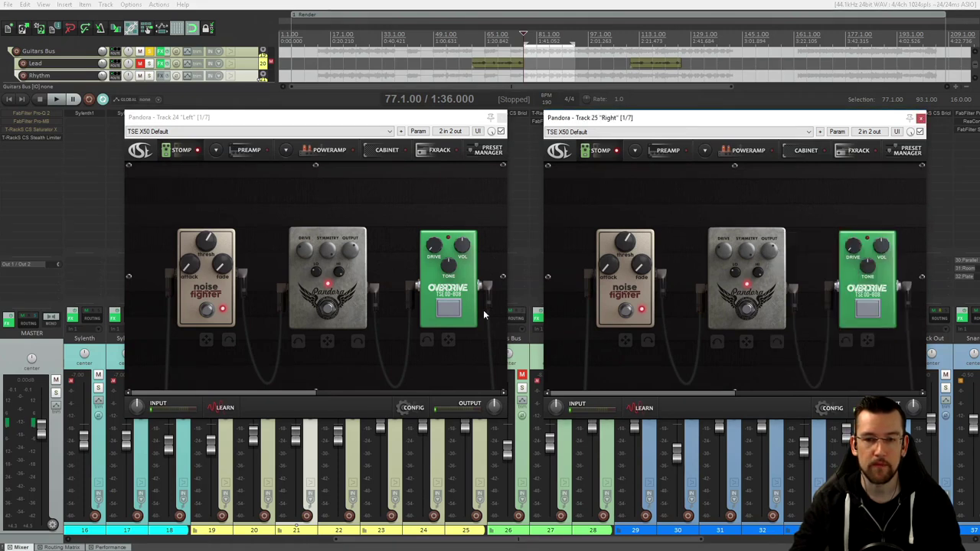
{"action": "left_click_drag", "start_coordinate": [289, 395], "coordinate": [303, 393]}
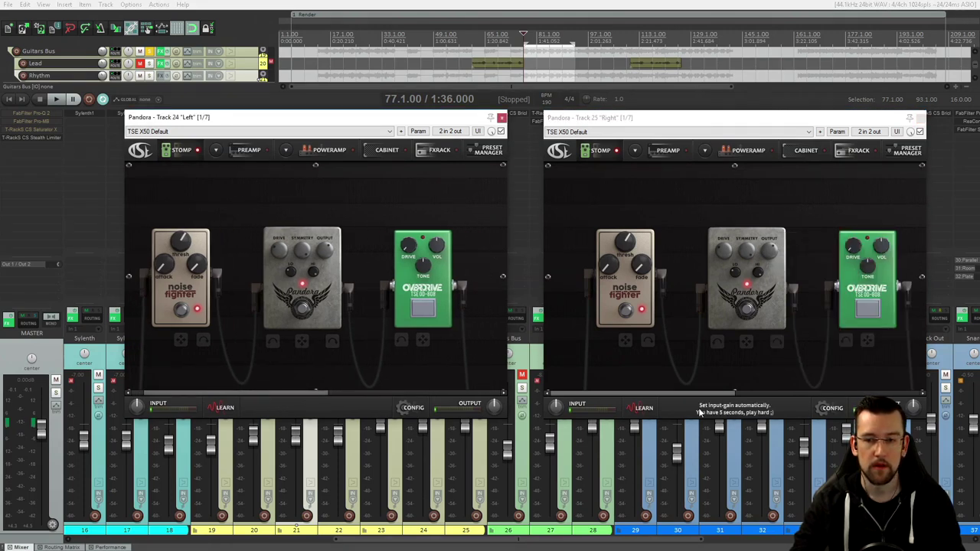
{"action": "left_click_drag", "start_coordinate": [689, 394], "coordinate": [700, 394]}
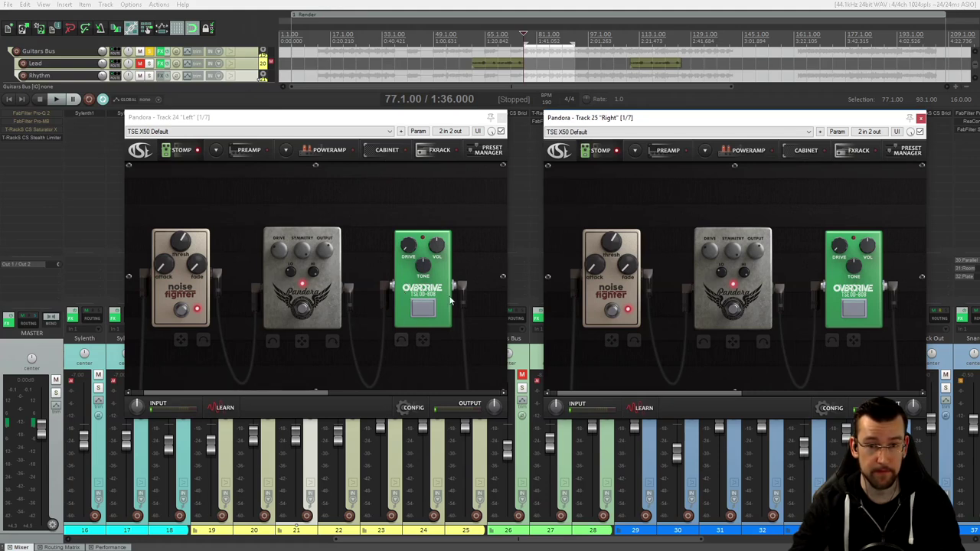
Set both TSE808 overdrive pedals to minimal drive with the volume turned up, and switch them on for the Left and Right guitars.
{"action": "left_click", "coordinate": [410, 247]}
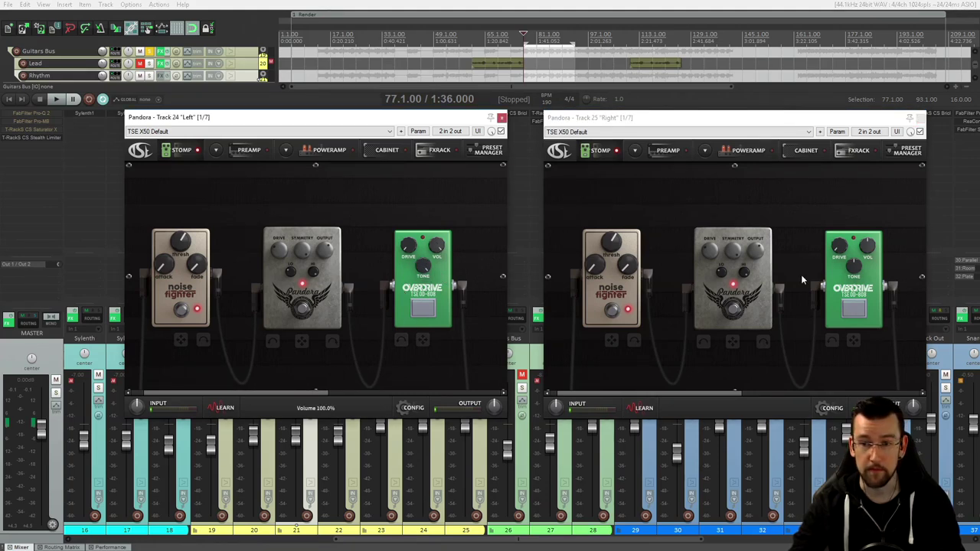
{"action": "left_click", "coordinate": [839, 247]}
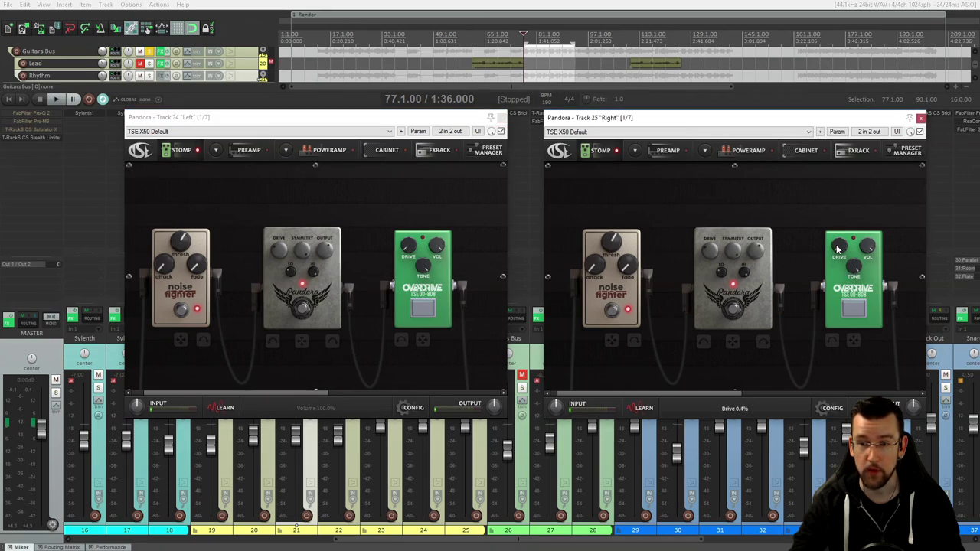
{"action": "left_click", "coordinate": [423, 309]}
{"action": "left_click", "coordinate": [854, 308]}
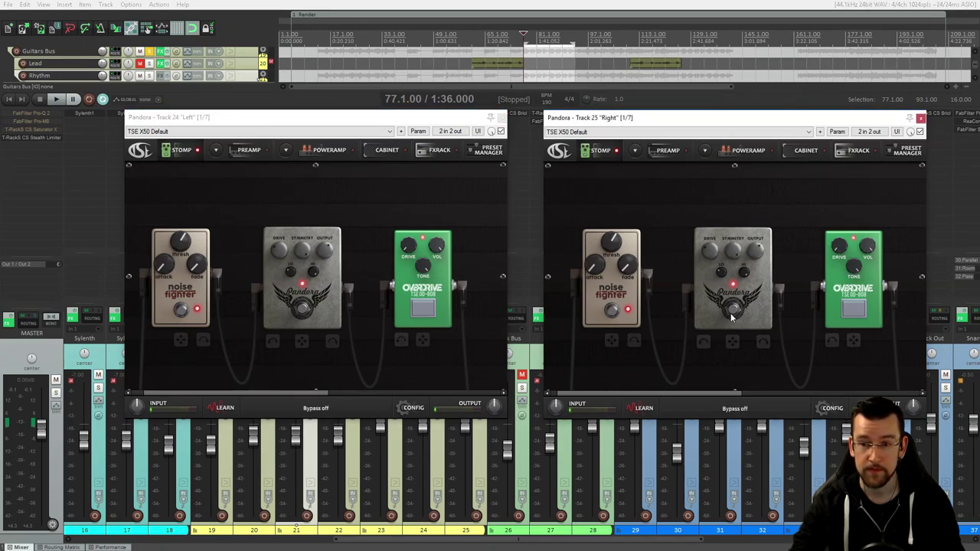
Bypass the Pandora pedal on both the Left and Right pedalboards and play the selection through the overdrive pedals.
{"action": "left_click", "coordinate": [733, 310]}
{"action": "left_click", "coordinate": [328, 326]}
{"action": "key", "text": "space"}
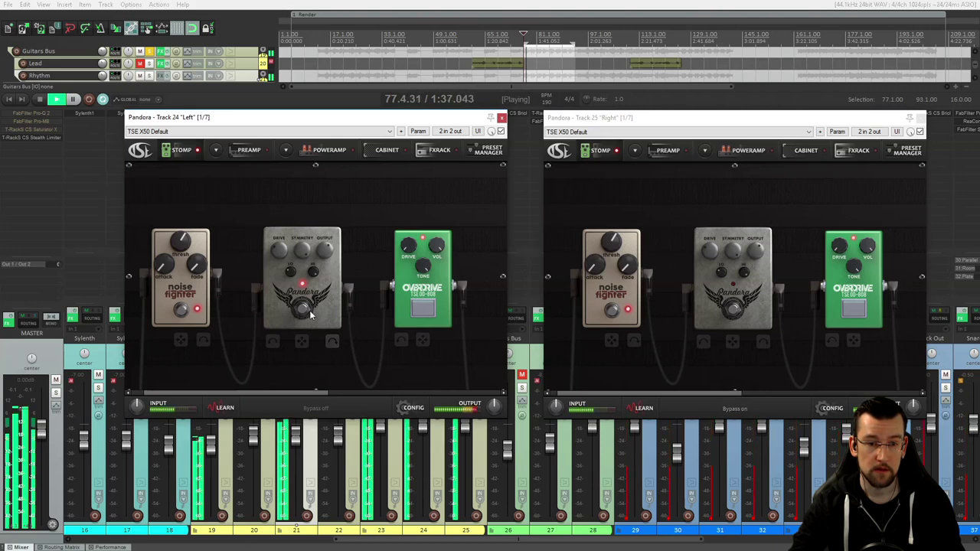
{"action": "left_click", "coordinate": [309, 312]}
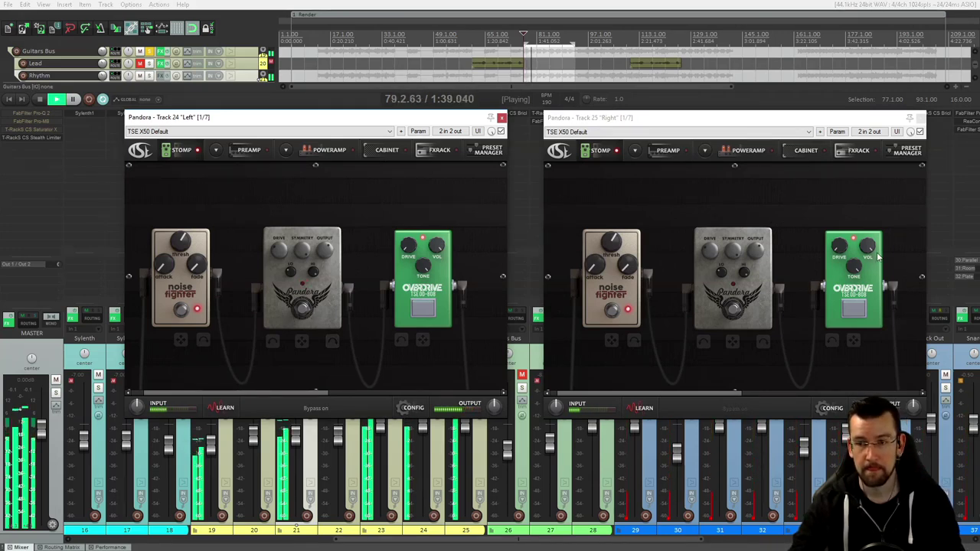
Trim the volume of both overdrive pedals slightly during playback, the Right one to 94%, and stop playback.
{"action": "mouse_move", "coordinate": [437, 251]}
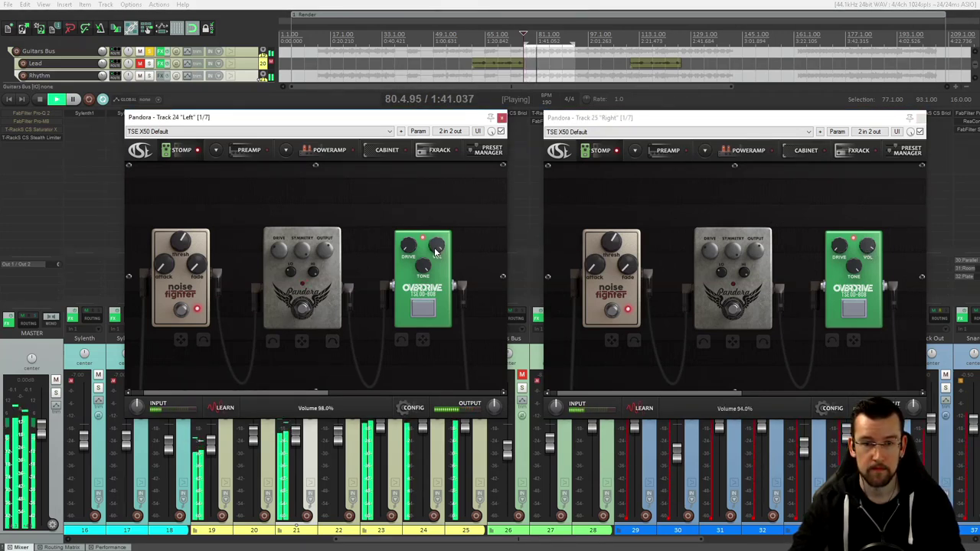
{"action": "left_click_drag", "start_coordinate": [437, 251], "coordinate": [438, 255]}
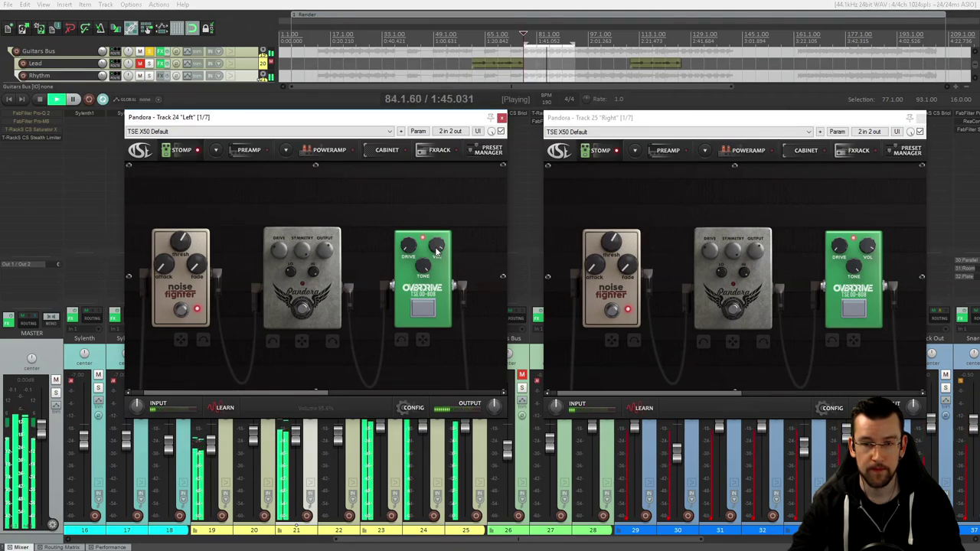
{"action": "key", "text": "space"}
Bypass both overdrive pedals, re-enable both Pandora pedals, and play the selection to compare the sound.
{"action": "left_click", "coordinate": [437, 325]}
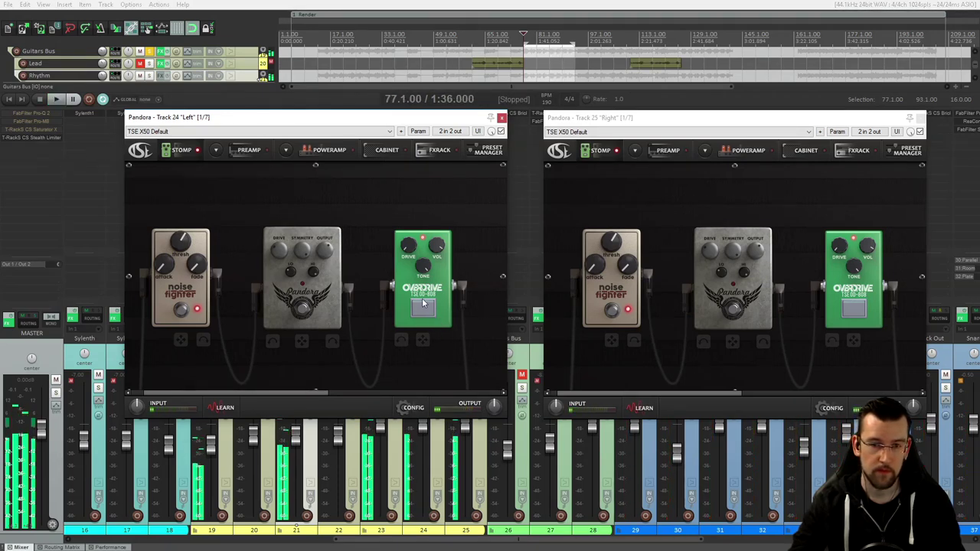
{"action": "left_click", "coordinate": [854, 308]}
{"action": "left_click", "coordinate": [305, 308]}
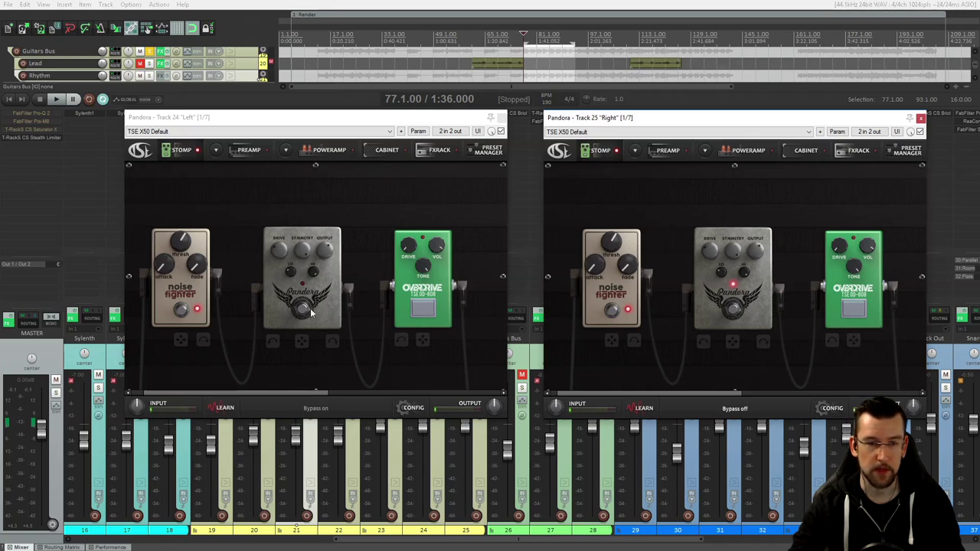
{"action": "key", "text": "space"}
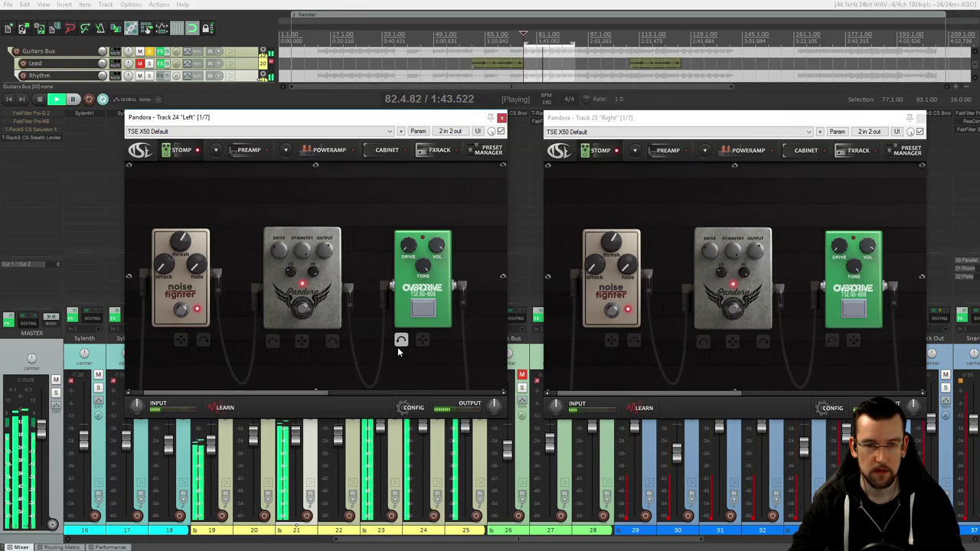
{"action": "key", "text": "space"}
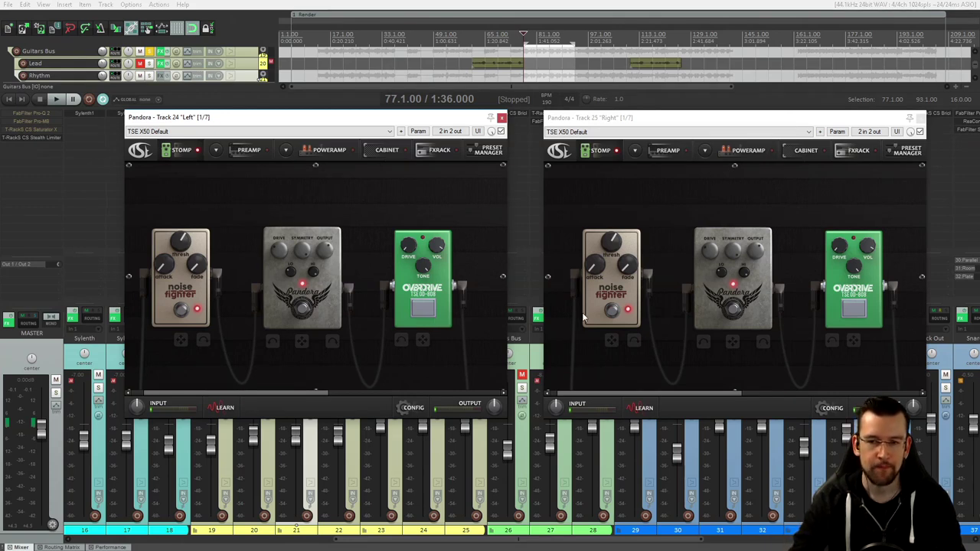
Remove the TSE808 overdrive pedal from both the Left and Right guitar pedalboards.
{"action": "right_click", "coordinate": [413, 291]}
{"action": "left_click", "coordinate": [433, 274]}
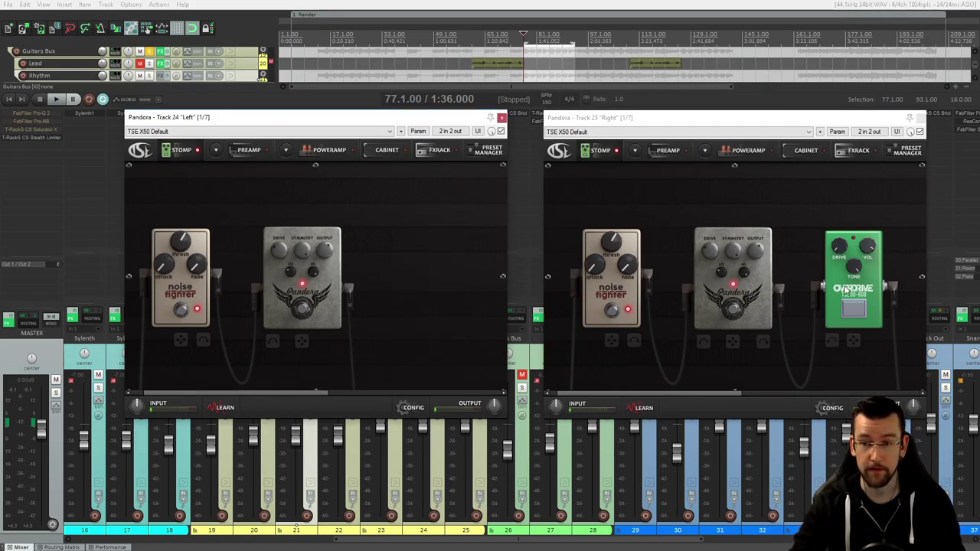
{"action": "right_click", "coordinate": [847, 289]}
{"action": "left_click", "coordinate": [817, 275]}
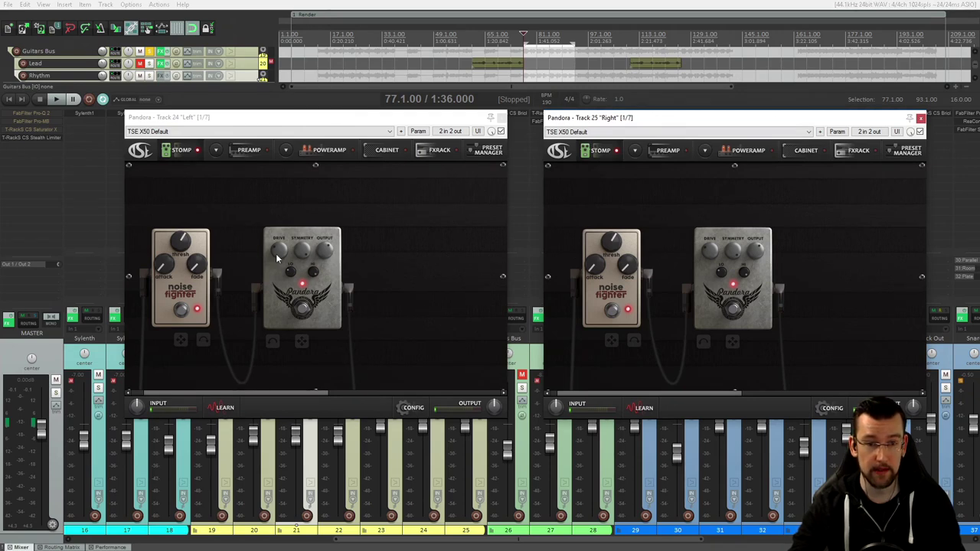
Check the Hi control on the Left and Right Pandora pedals, and close both plug-in windows.
{"action": "left_click", "coordinate": [313, 278]}
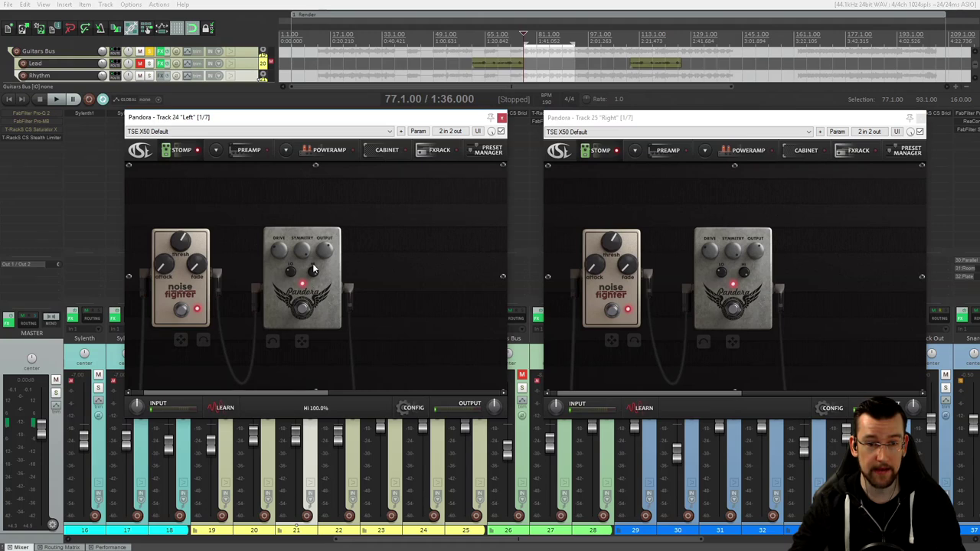
{"action": "left_click_drag", "start_coordinate": [312, 269], "coordinate": [313, 276]}
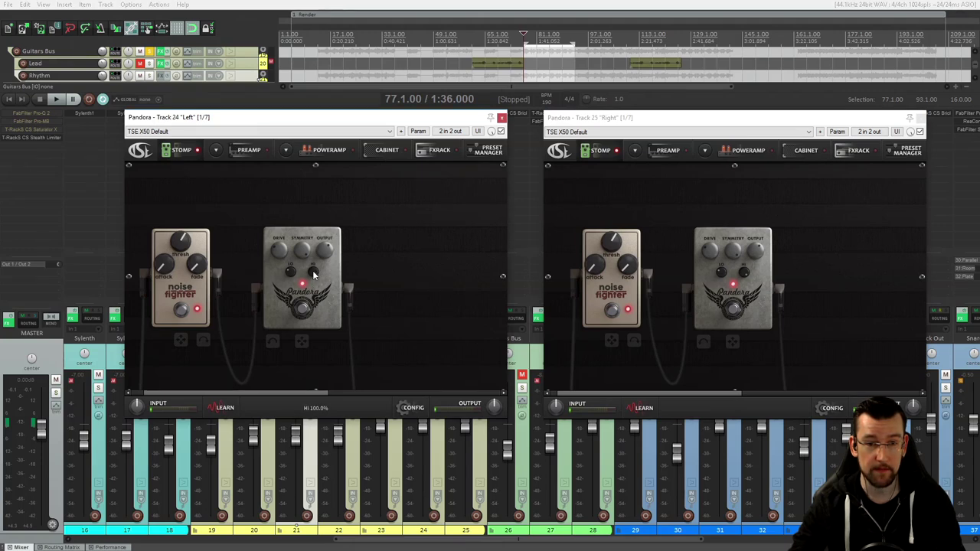
{"action": "left_click", "coordinate": [747, 274]}
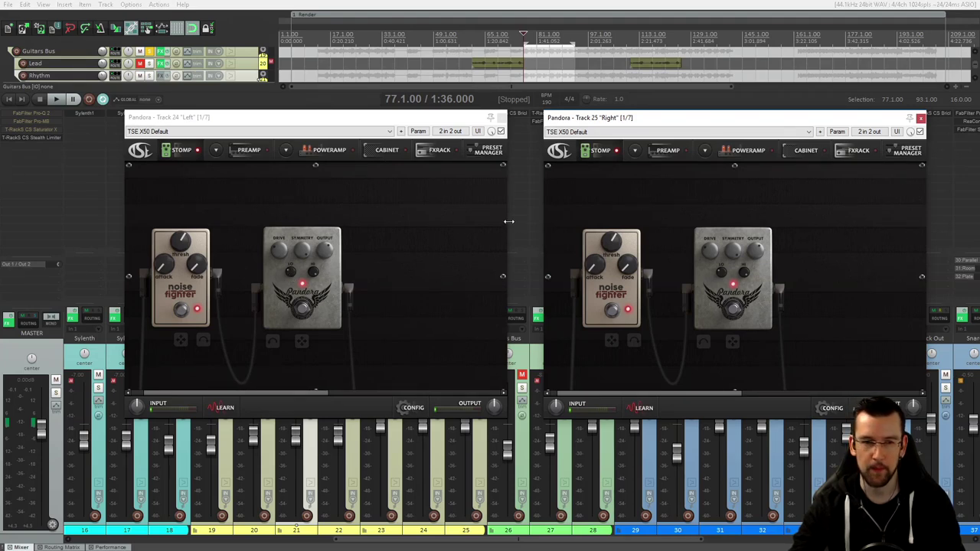
{"action": "left_click", "coordinate": [502, 120]}
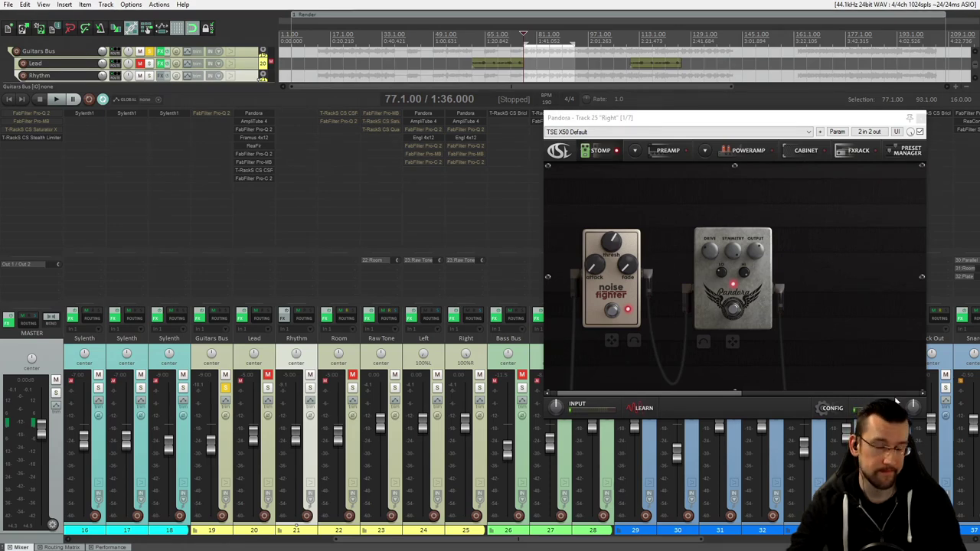
{"action": "left_click", "coordinate": [921, 119]}
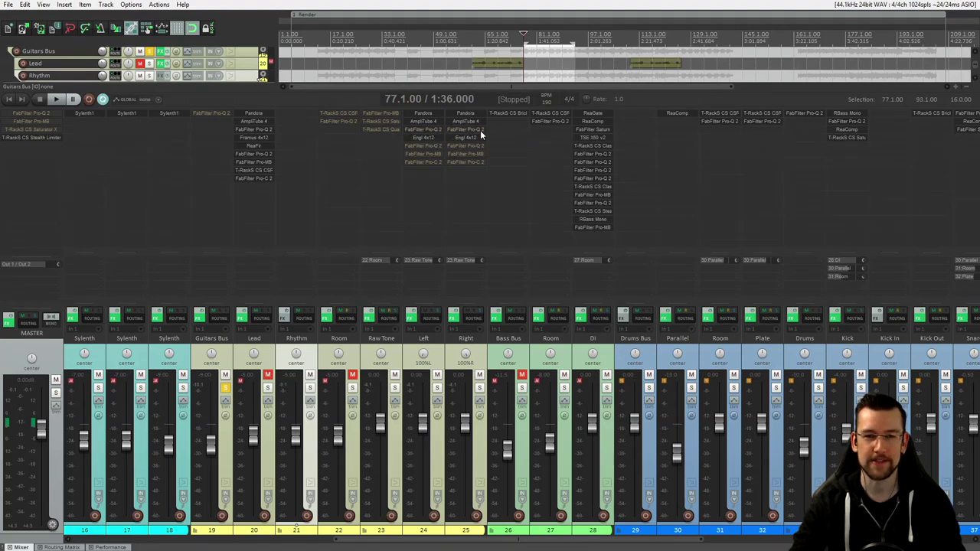
Open the first FabFilter Pro-Q 2 of the Left and Right tracks side by side, examine their filters, and close both windows.
{"action": "double_click", "coordinate": [433, 131]}
{"action": "double_click", "coordinate": [472, 130]}
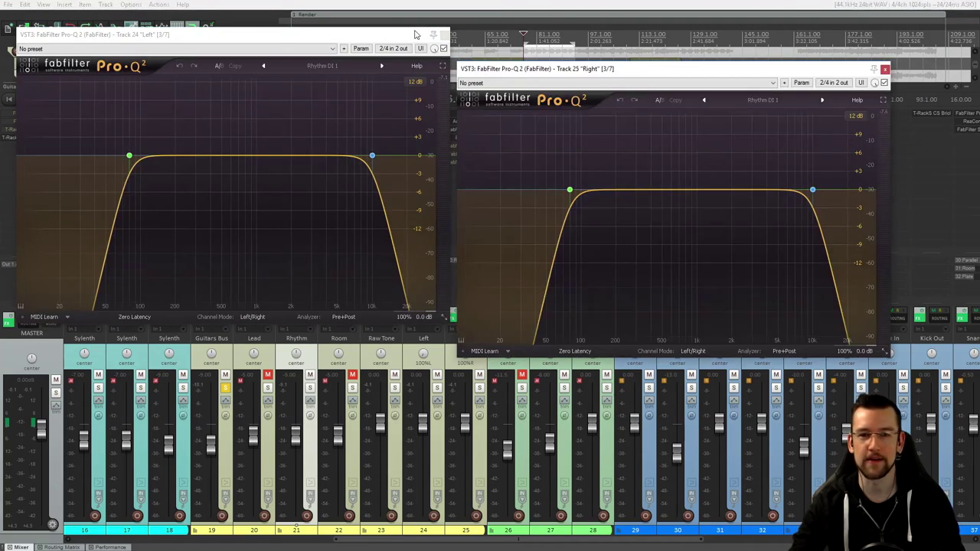
{"action": "left_click_drag", "start_coordinate": [612, 66], "coordinate": [646, 99]}
{"action": "left_click_drag", "start_coordinate": [340, 36], "coordinate": [351, 98]}
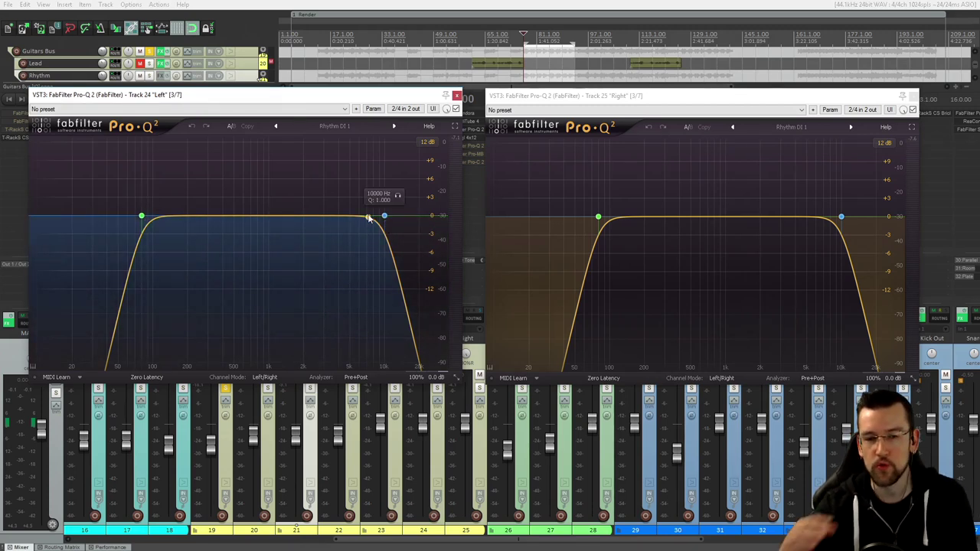
{"action": "left_click", "coordinate": [903, 96]}
{"action": "left_click", "coordinate": [456, 95]}
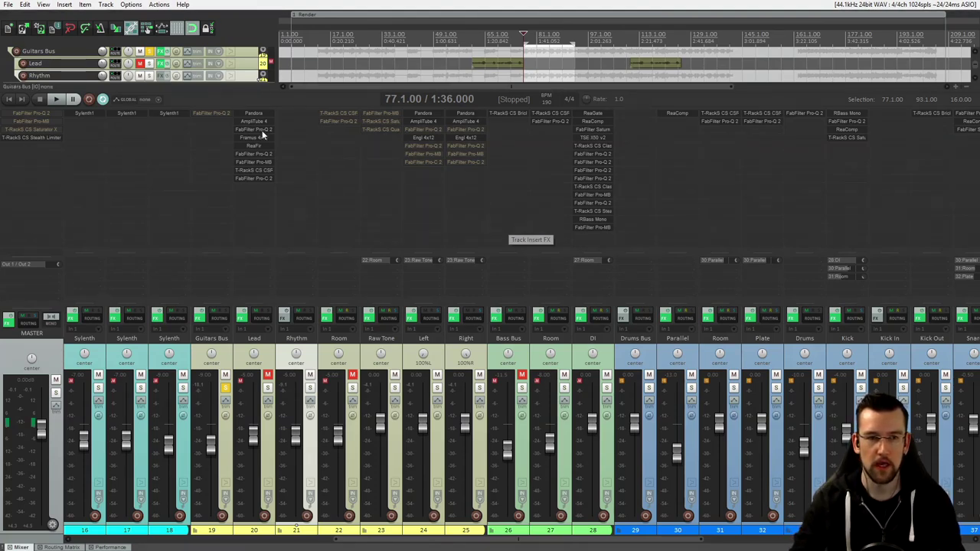
Add a VST3 FabFilter Pro-Q 2 after the existing EQ on the Guitars Bus and move its window to the middle.
{"action": "double_click", "coordinate": [212, 121]}
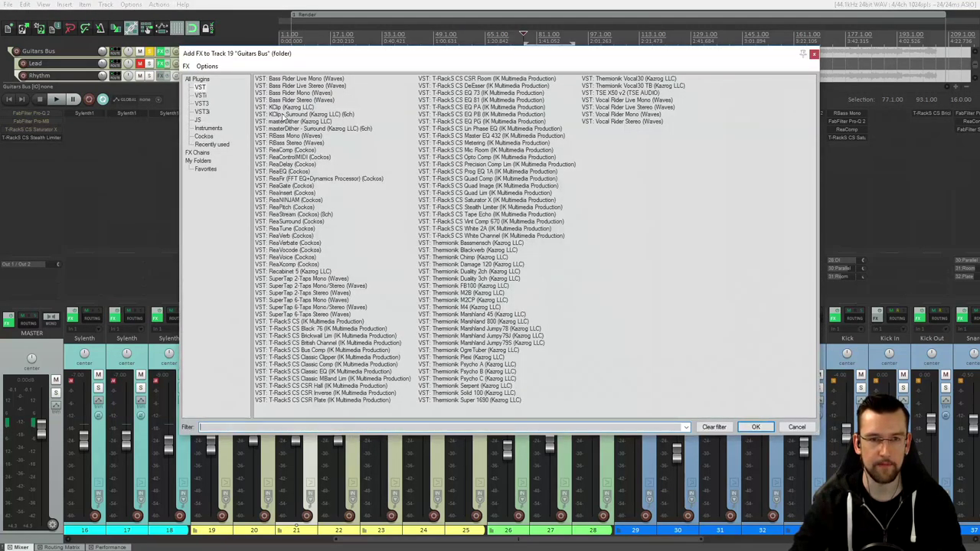
{"action": "left_click", "coordinate": [202, 103]}
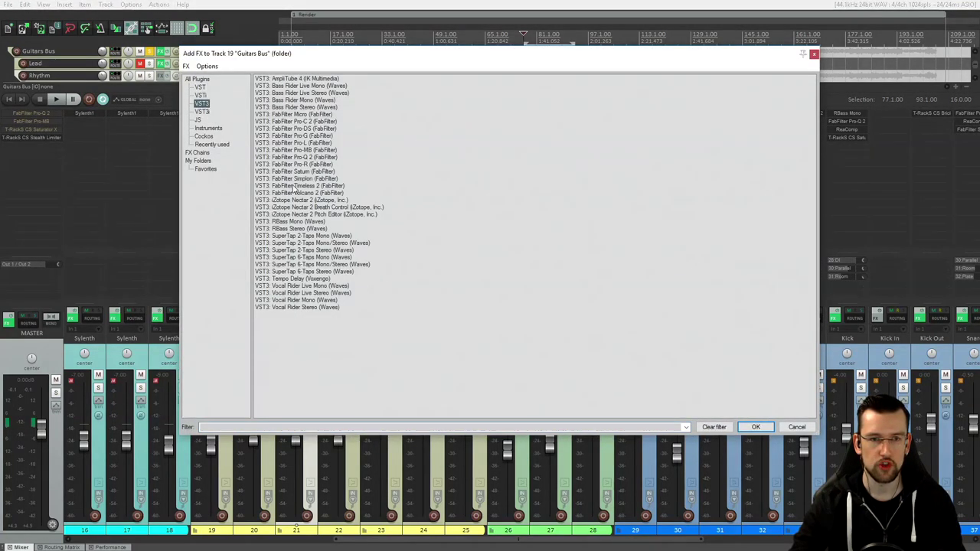
{"action": "double_click", "coordinate": [299, 158]}
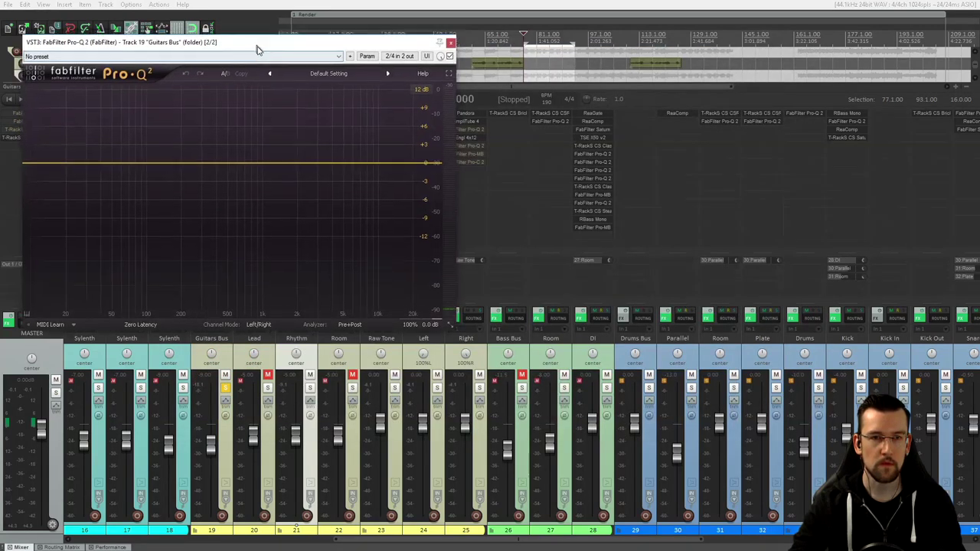
{"action": "left_click_drag", "start_coordinate": [256, 43], "coordinate": [473, 118]}
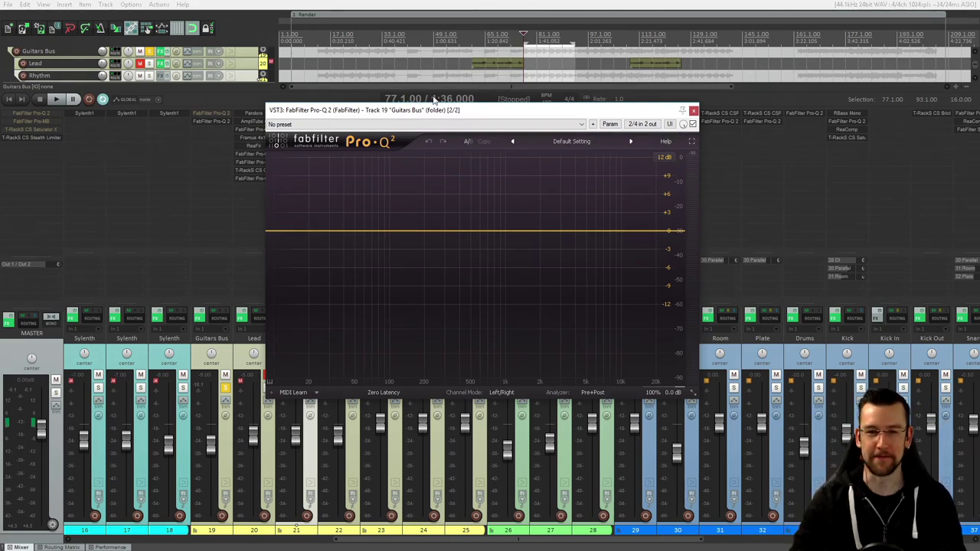
{"action": "left_click_drag", "start_coordinate": [484, 114], "coordinate": [508, 163]}
Play the selection and add a bell band near 160 Hz with about -0.25 dB gain in the new Guitars Bus EQ.
{"action": "key", "text": "space"}
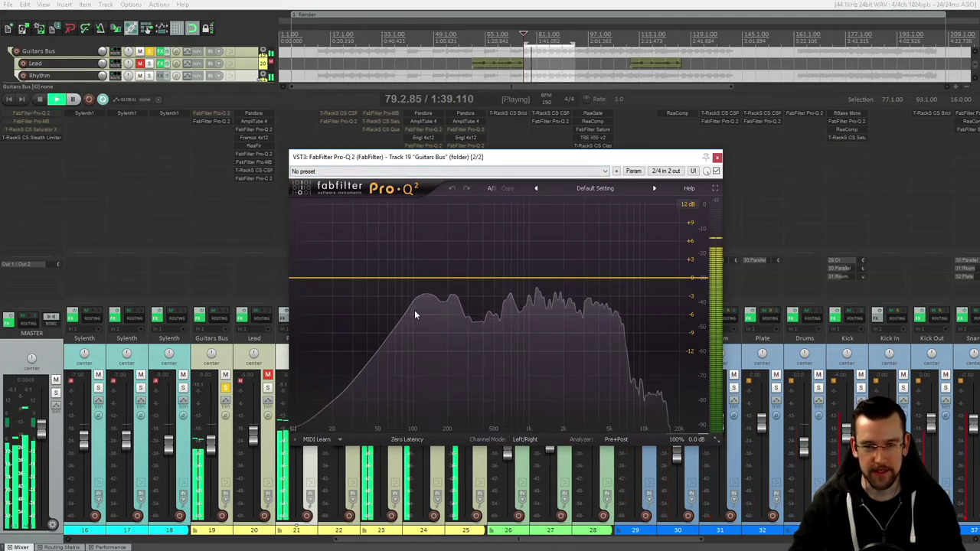
{"action": "left_click", "coordinate": [438, 279]}
{"action": "mouse_move", "coordinate": [437, 280]}
{"action": "left_mouse_down"}
{"action": "mouse_move", "coordinate": [439, 202]}
{"action": "mouse_move", "coordinate": [436, 299]}
{"action": "mouse_move", "coordinate": [439, 191]}
{"action": "mouse_move", "coordinate": [442, 279]}
{"action": "left_mouse_up"}
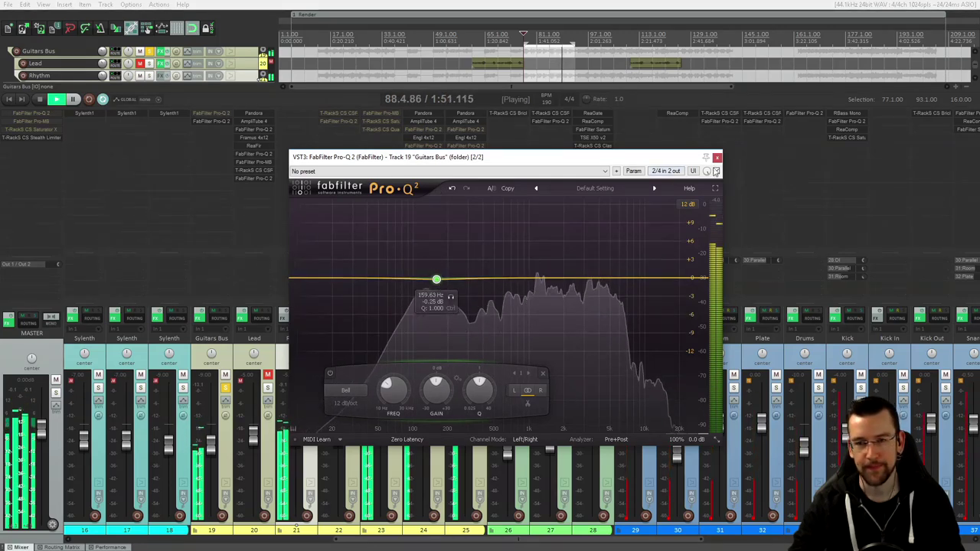
Close the added Pro-Q 2, stop playback, and remove that plug-in from the Guitars Bus.
{"action": "left_click", "coordinate": [717, 157]}
{"action": "key", "text": "space"}
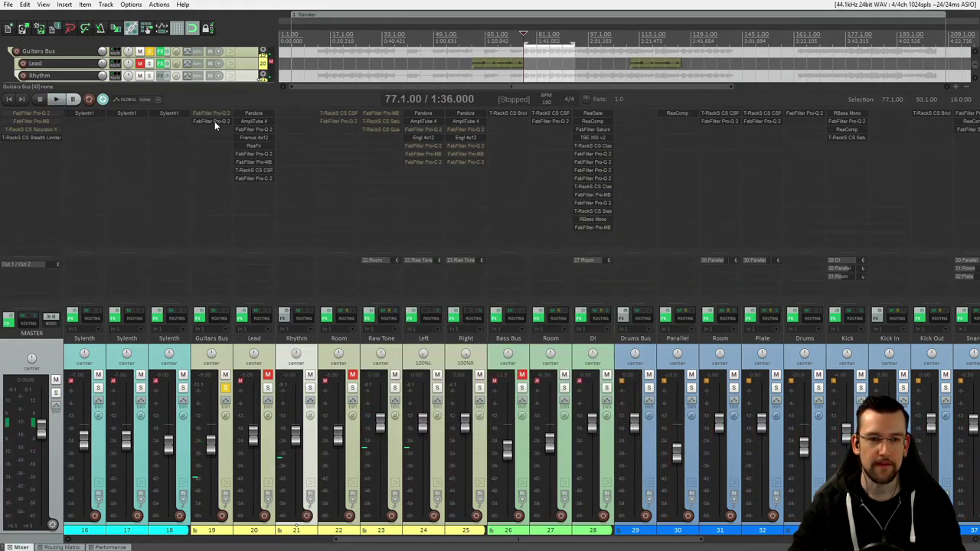
{"action": "left_click_drag", "start_coordinate": [215, 121], "coordinate": [413, 118]}
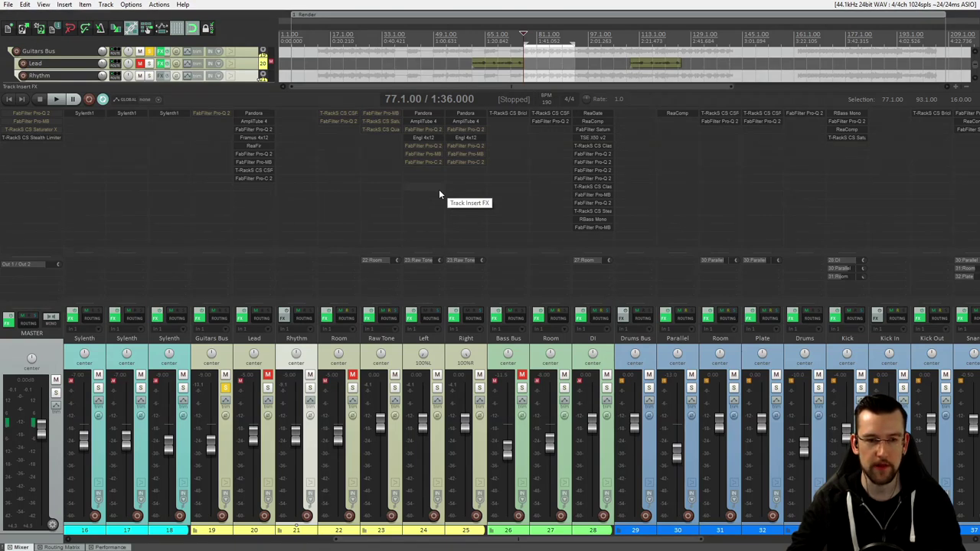
Check the low-cut filter in the existing Pro-Q 2 on the Guitars Bus and close its window.
{"action": "left_click", "coordinate": [219, 113]}
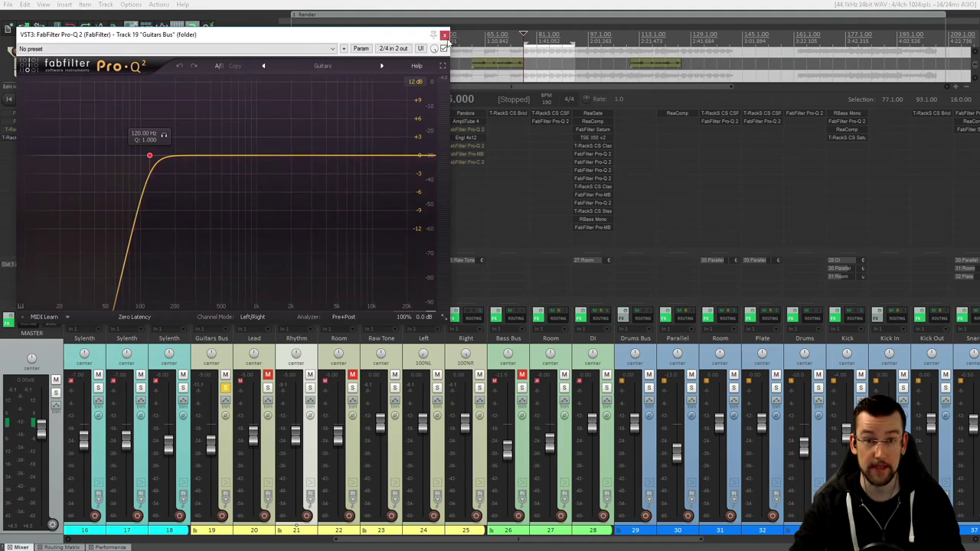
{"action": "key", "text": "Escape"}
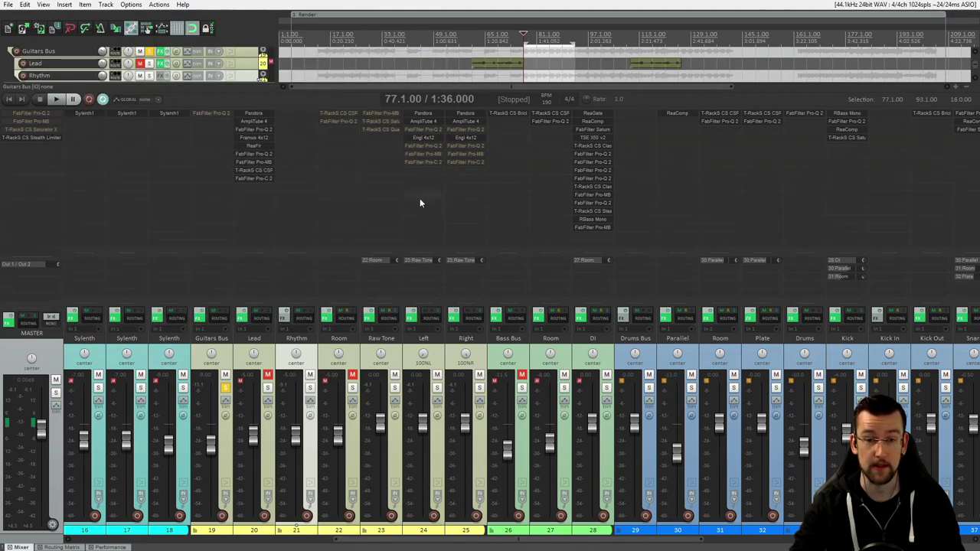
Reopen the pre-cabinet Pro-Q 2 of the Left and Right tracks, compare their low-cut and high-cut filters, and close both.
{"action": "left_click", "coordinate": [430, 130]}
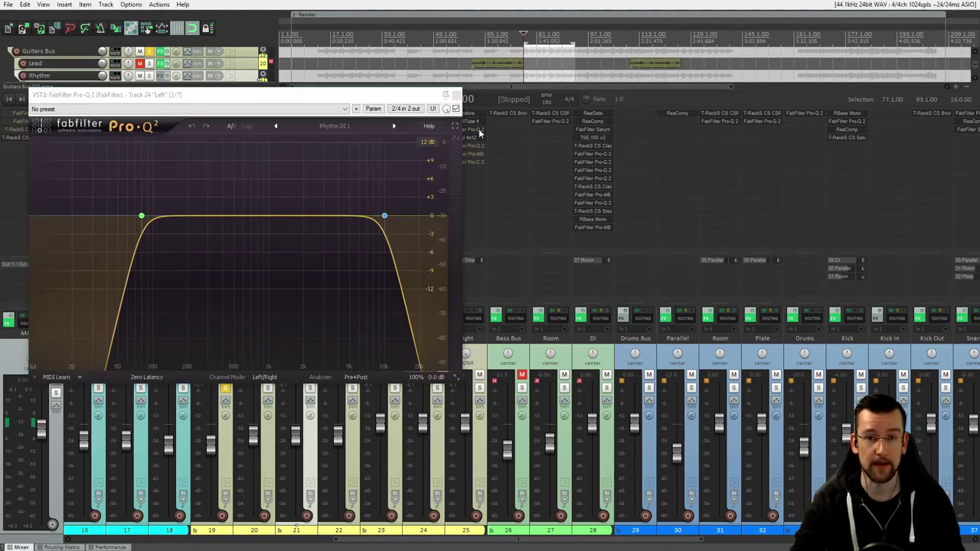
{"action": "left_click", "coordinate": [473, 132]}
{"action": "left_click_drag", "start_coordinate": [576, 96], "coordinate": [602, 98]}
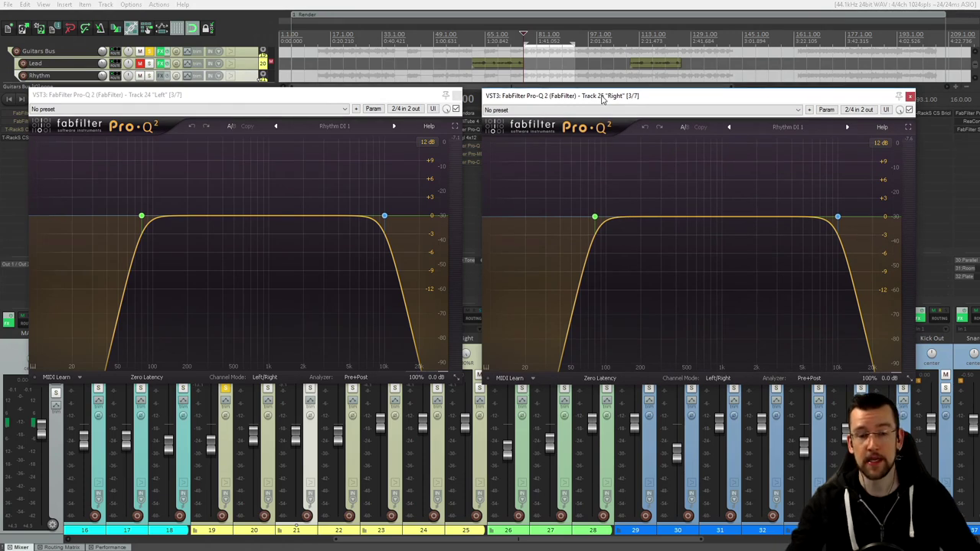
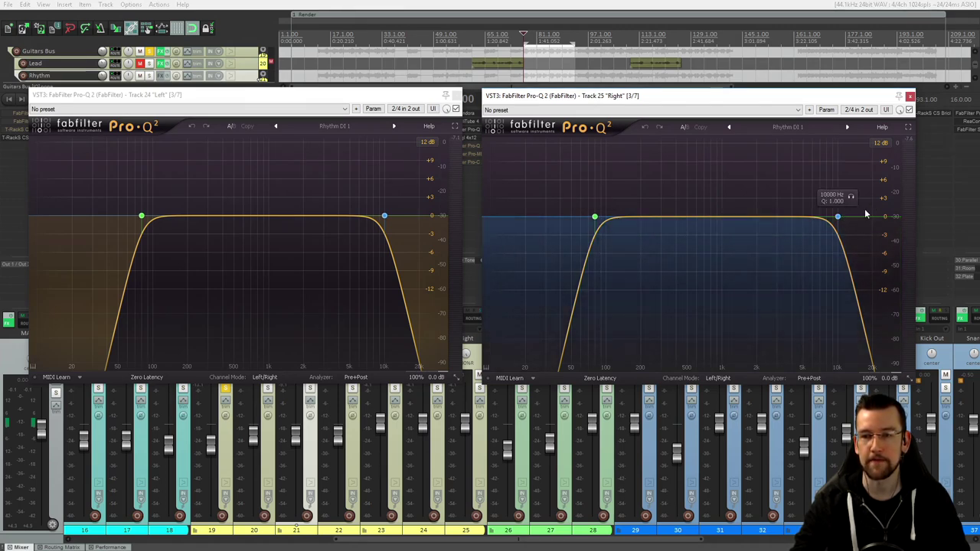
{"action": "left_click", "coordinate": [910, 96]}
{"action": "left_click", "coordinate": [457, 98]}
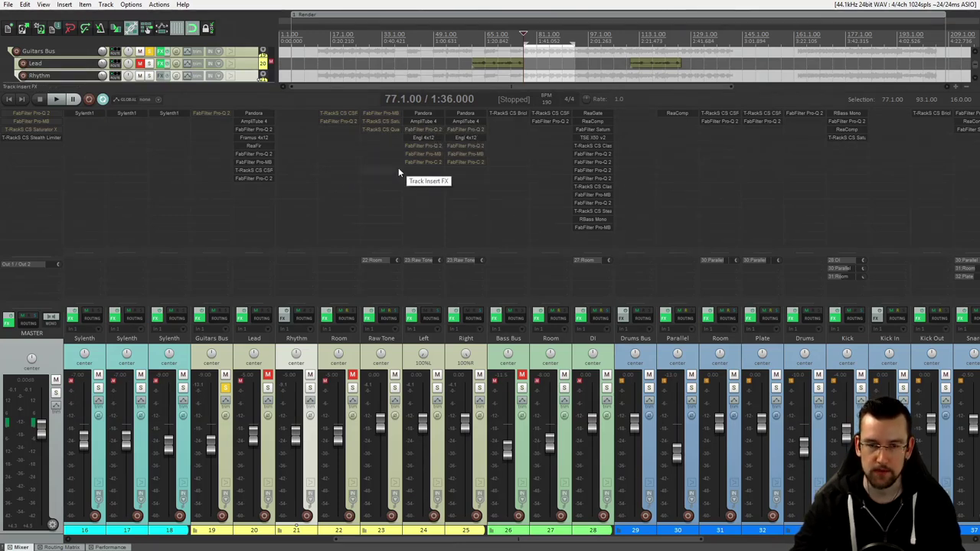
Audition the selected section, and solo the Left track with its pan centred in place of the Guitars Bus.
{"action": "key", "text": "space"}
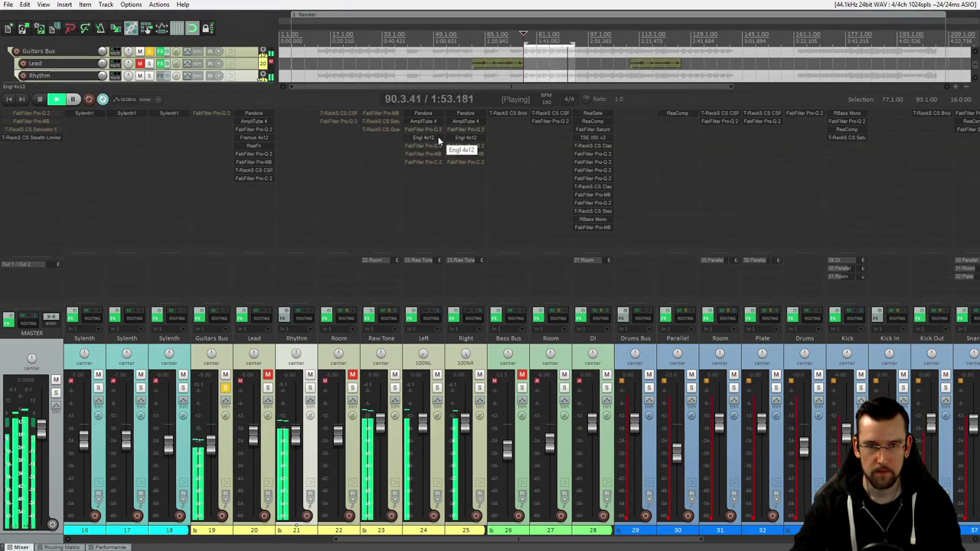
{"action": "key", "text": "space"}
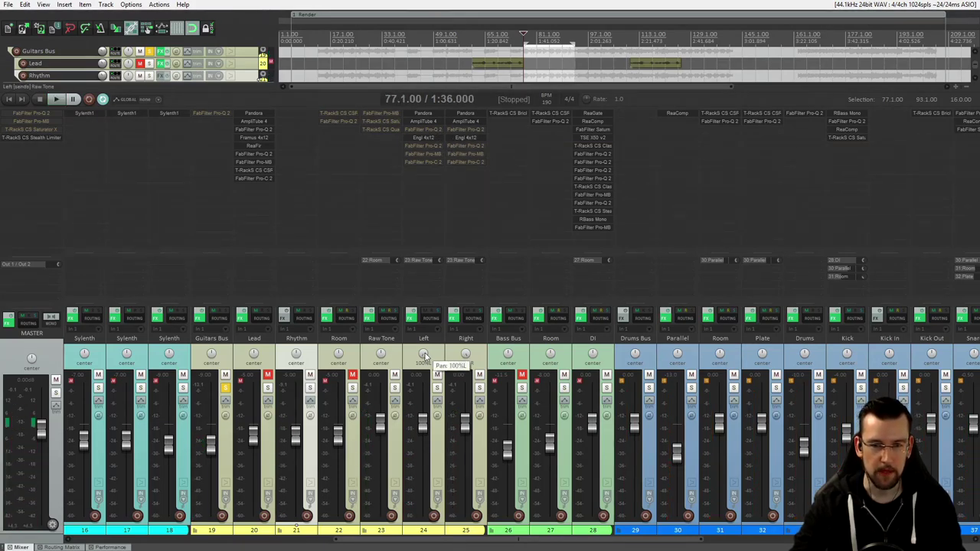
{"action": "left_click", "coordinate": [437, 387]}
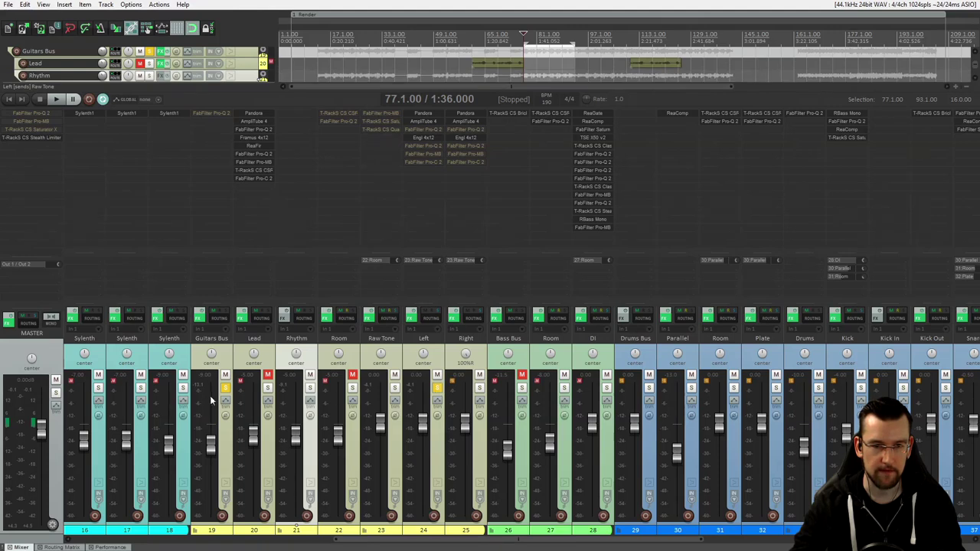
{"action": "left_click", "coordinate": [225, 388]}
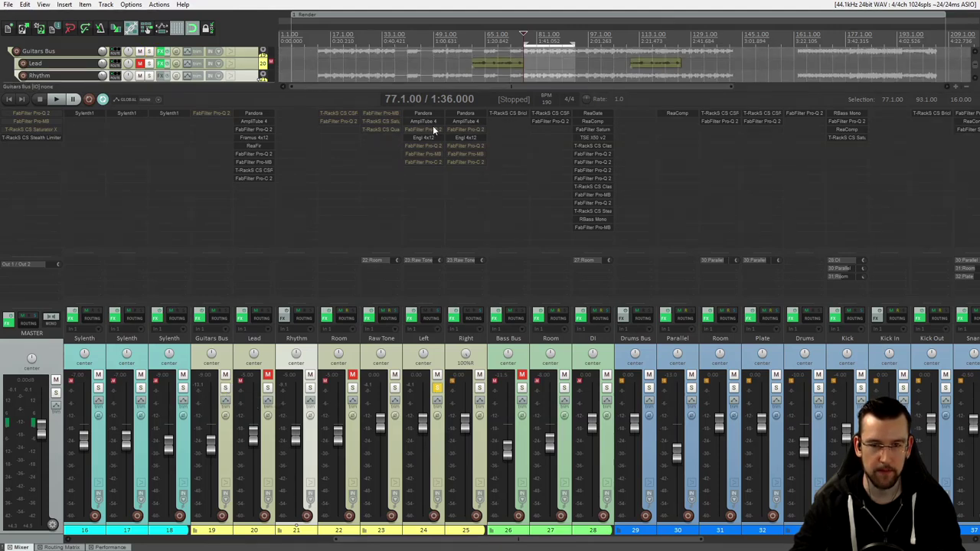
{"action": "left_click", "coordinate": [440, 355]}
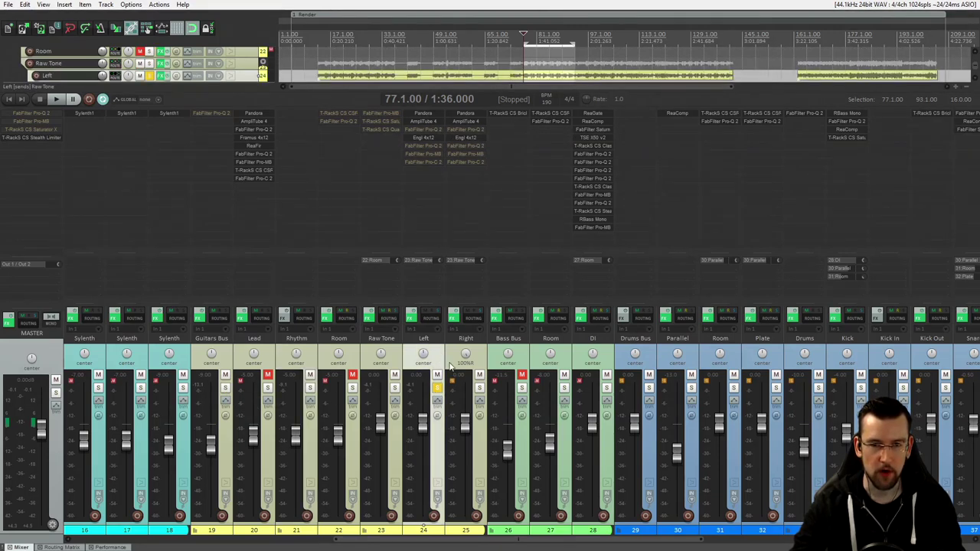
Play the soloed Left track while comparing its pre-cabinet Pro-Q 2 bypassed and active, and leave the plug-in enabled.
{"action": "key", "text": "space"}
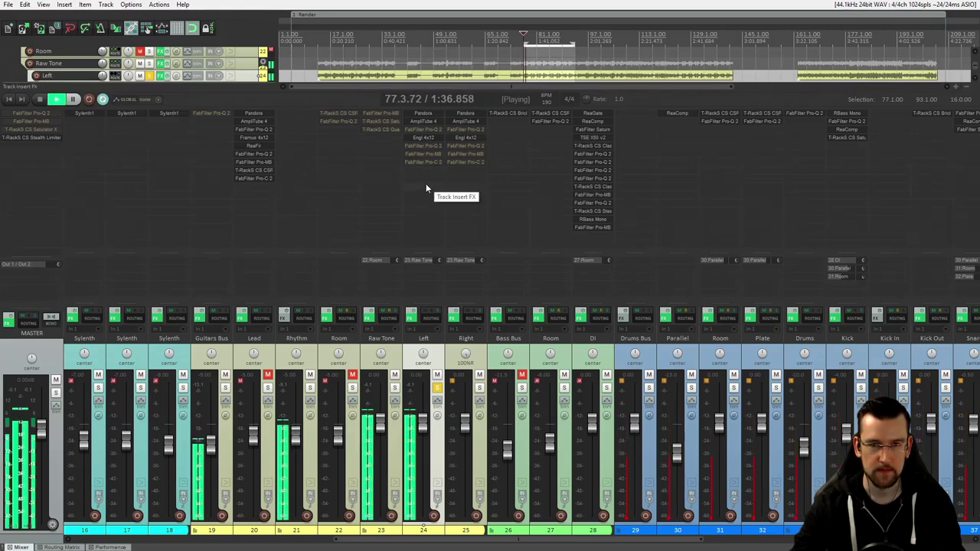
{"action": "left_click", "coordinate": [431, 130]}
{"action": "left_click_drag", "start_coordinate": [372, 109], "coordinate": [581, 128]}
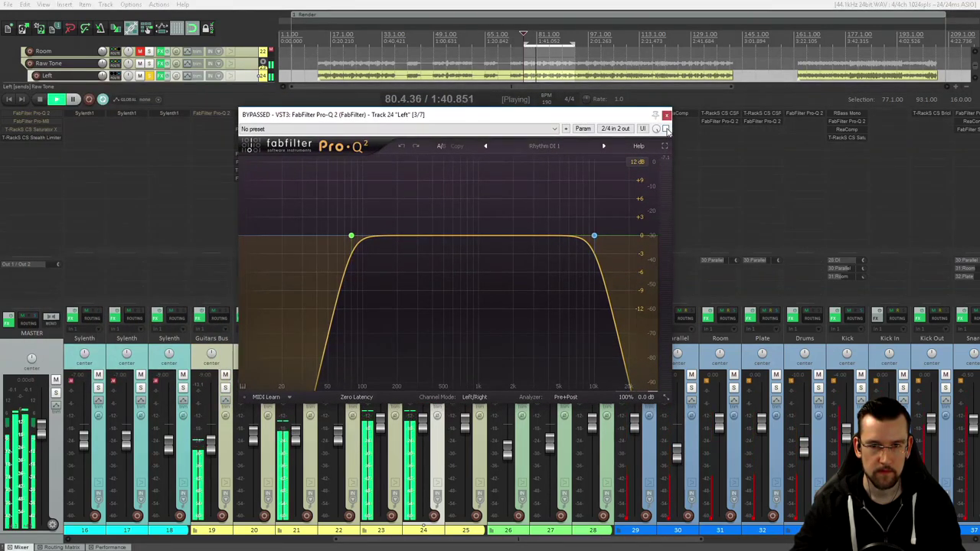
{"action": "left_click", "coordinate": [666, 128]}
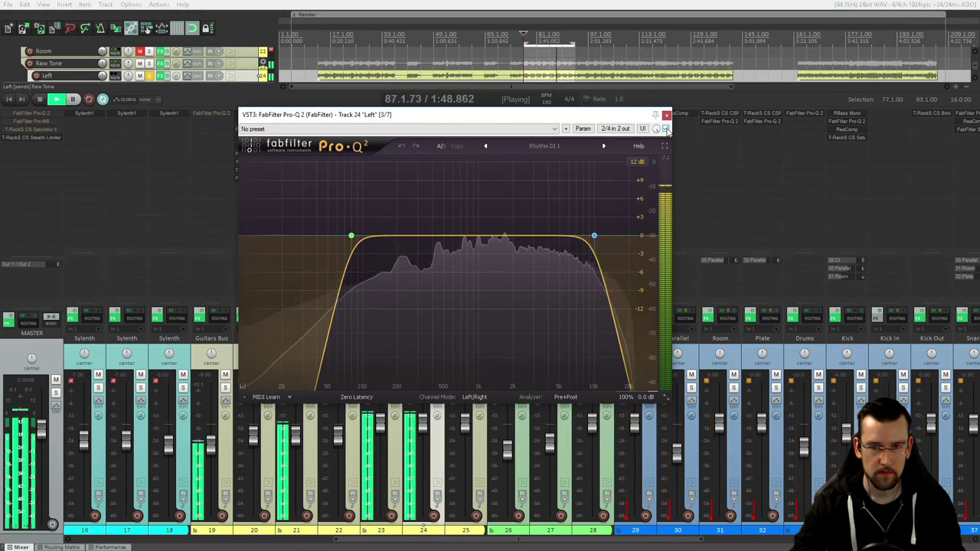
{"action": "left_click", "coordinate": [666, 129]}
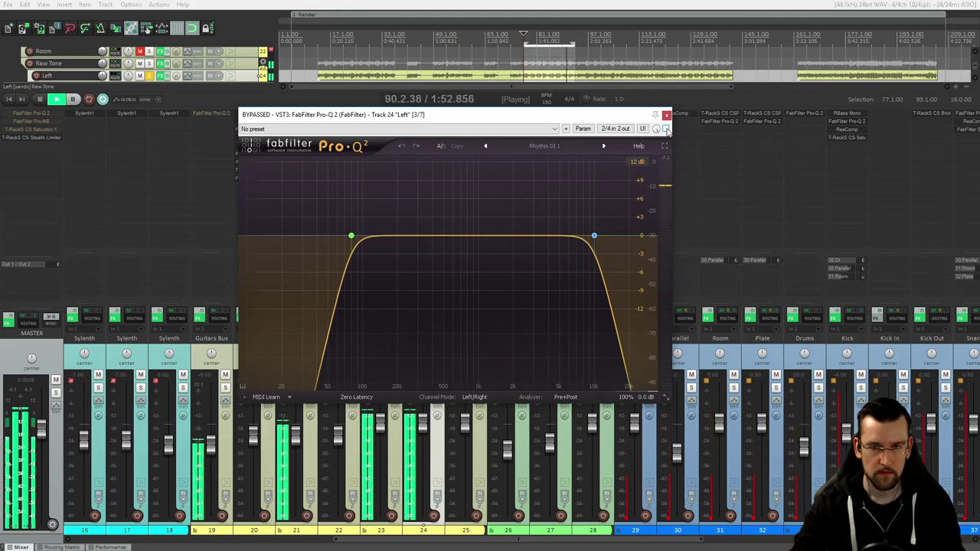
{"action": "left_click", "coordinate": [666, 129]}
{"action": "key", "text": "space"}
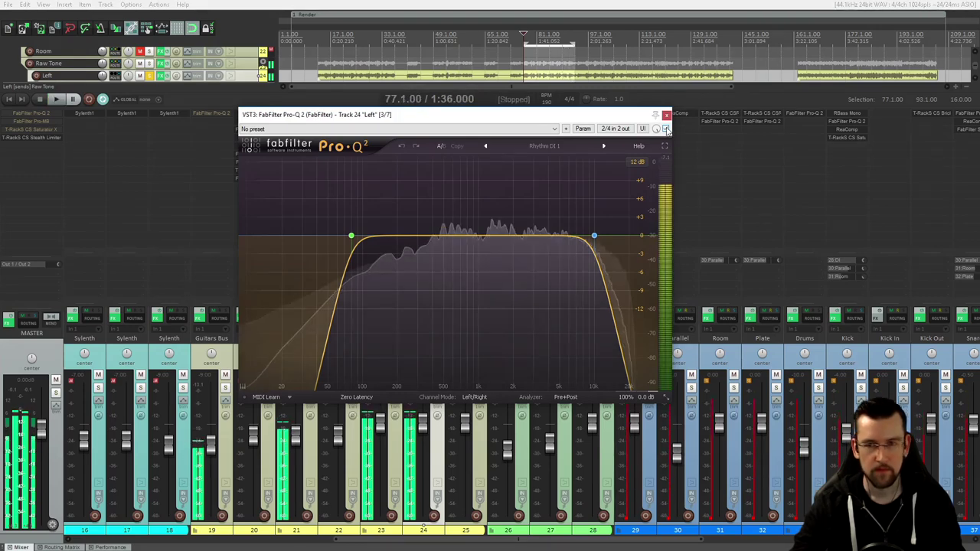
Close the equalizer, return the Left track's pan to 100% left, and solo the Guitars Bus instead of it.
{"action": "left_click", "coordinate": [666, 114]}
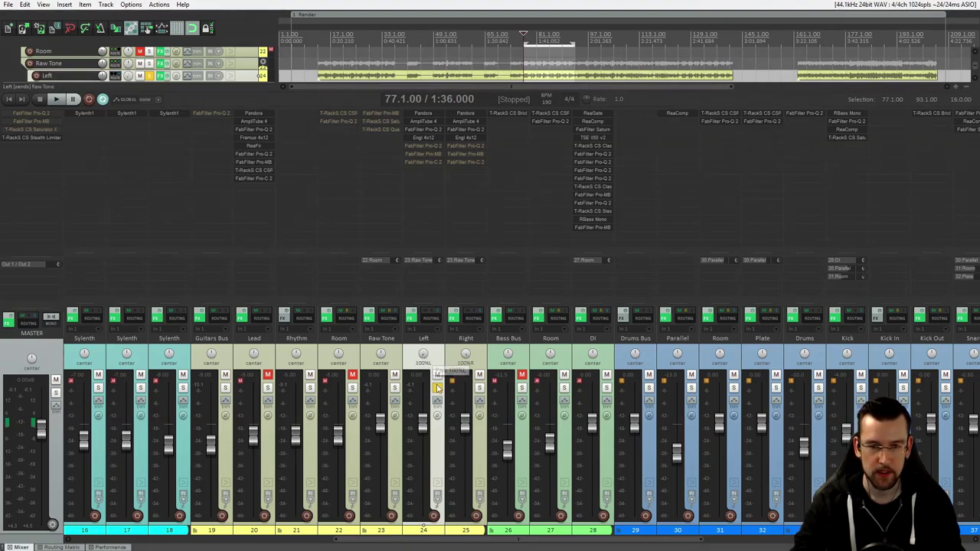
{"action": "left_click_drag", "start_coordinate": [426, 360], "coordinate": [374, 393]}
{"action": "left_click", "coordinate": [226, 389]}
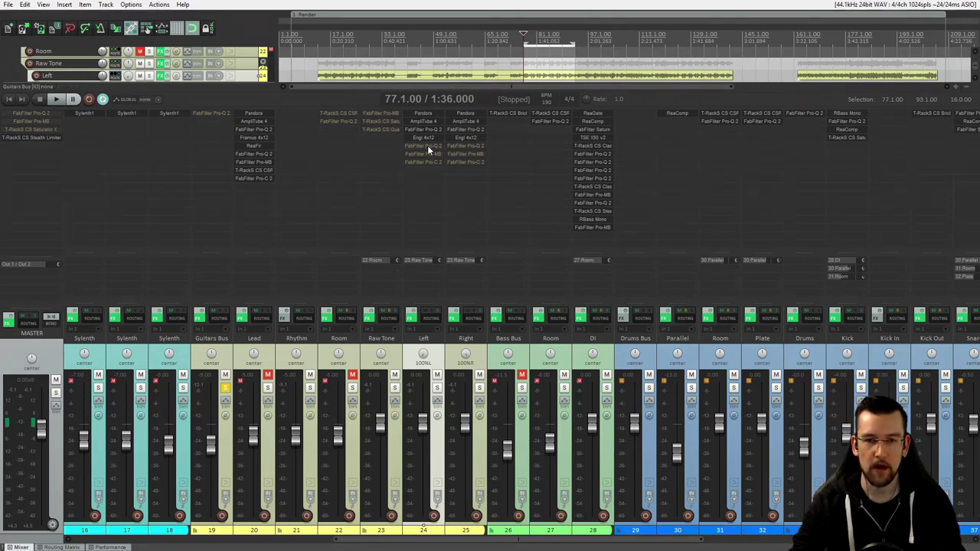
Open the post-cabinet Pro-Q 2 of the Left and Right tracks side by side and enable both.
{"action": "left_click", "coordinate": [428, 145]}
{"action": "left_click", "coordinate": [473, 151]}
{"action": "left_click_drag", "start_coordinate": [544, 93], "coordinate": [575, 95]}
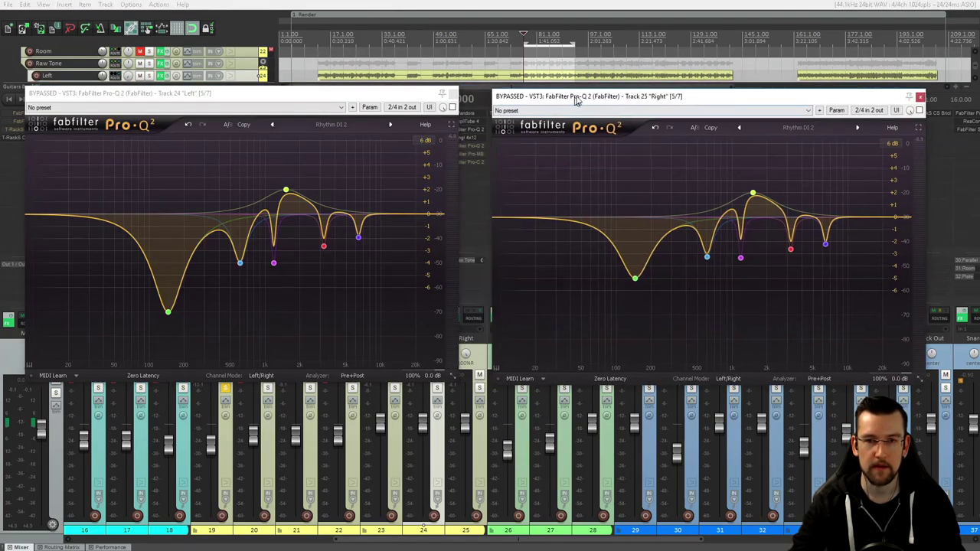
{"action": "mouse_move", "coordinate": [412, 95]}
{"action": "left_mouse_down"}
{"action": "mouse_move", "coordinate": [415, 175]}
{"action": "mouse_move", "coordinate": [399, 97]}
{"action": "left_mouse_up"}
{"action": "left_click_drag", "start_coordinate": [689, 92], "coordinate": [687, 94]}
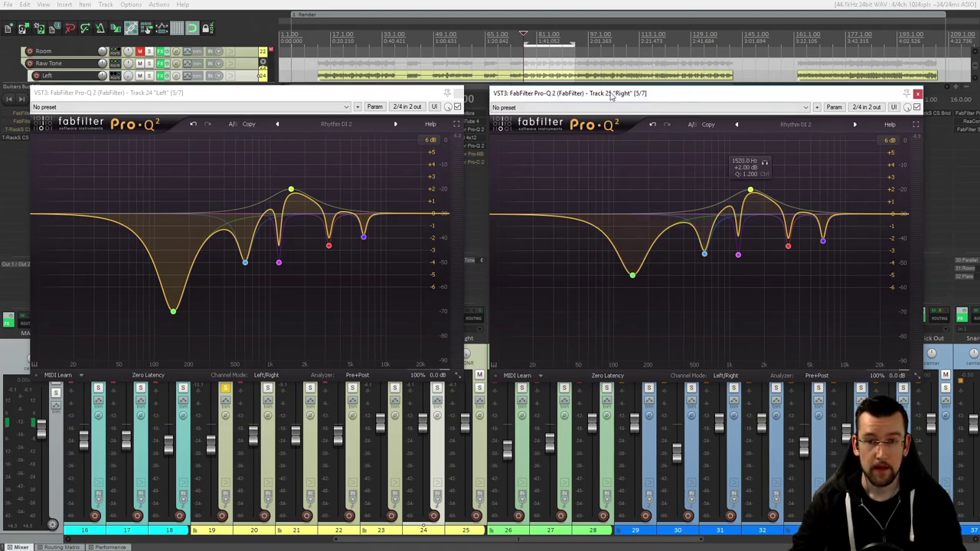
{"action": "left_click_drag", "start_coordinate": [674, 98], "coordinate": [677, 97]}
{"action": "mouse_move", "coordinate": [378, 97]}
{"action": "left_mouse_down"}
{"action": "mouse_move", "coordinate": [375, 271]}
{"action": "mouse_move", "coordinate": [394, 96]}
{"action": "mouse_move", "coordinate": [373, 99]}
{"action": "mouse_move", "coordinate": [388, 94]}
{"action": "left_mouse_up"}
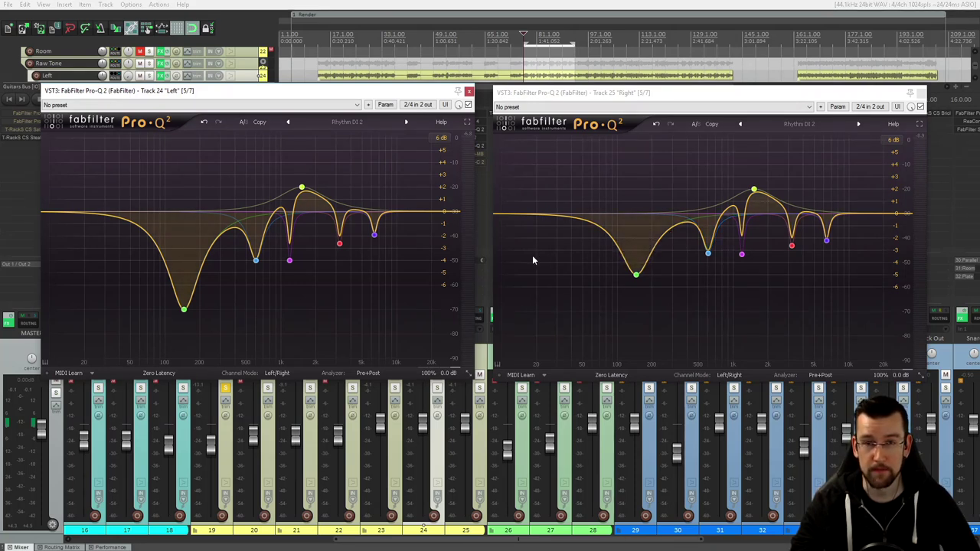
Compare the settings of the low-frequency bell cut in the Left and Right post-cabinet equalizers.
{"action": "left_click", "coordinate": [184, 310]}
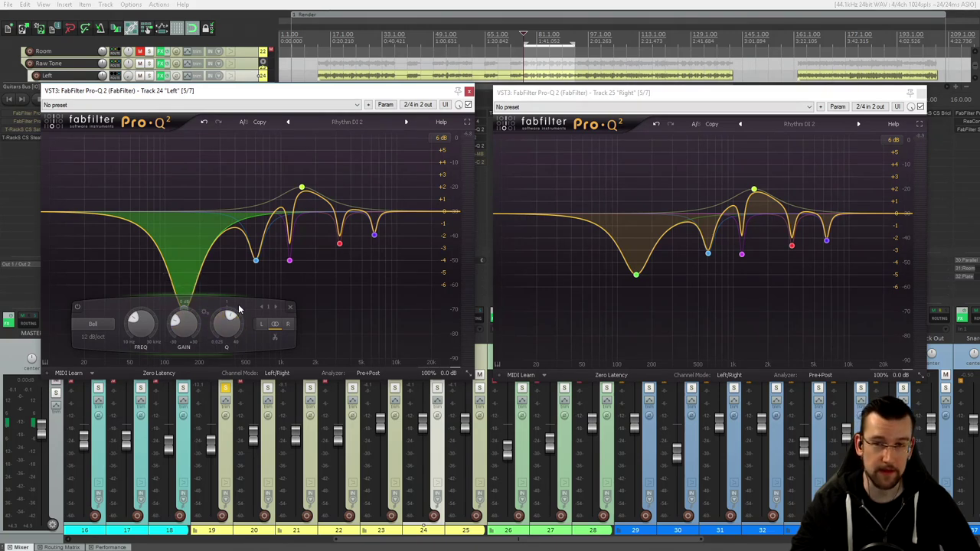
{"action": "left_click_drag", "start_coordinate": [177, 308], "coordinate": [131, 225]}
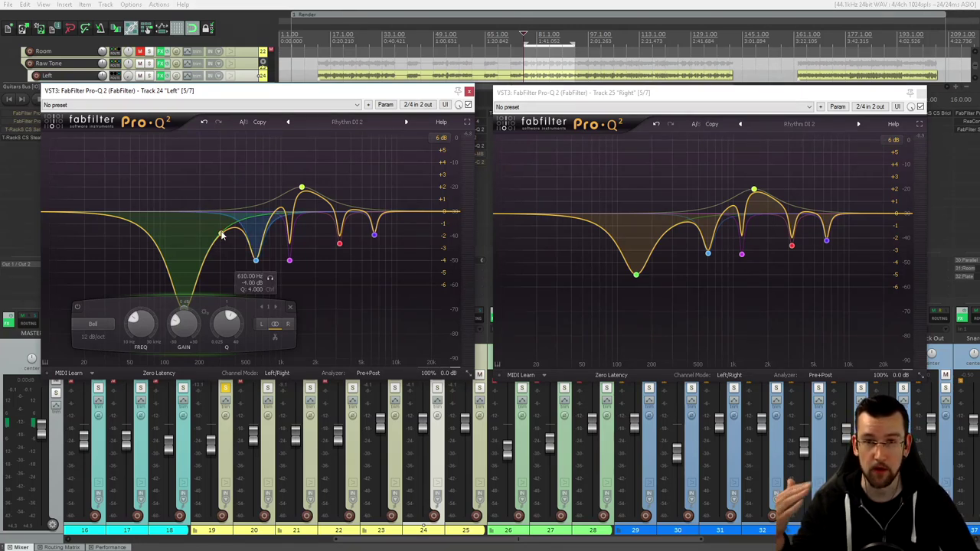
{"action": "left_click", "coordinate": [636, 277]}
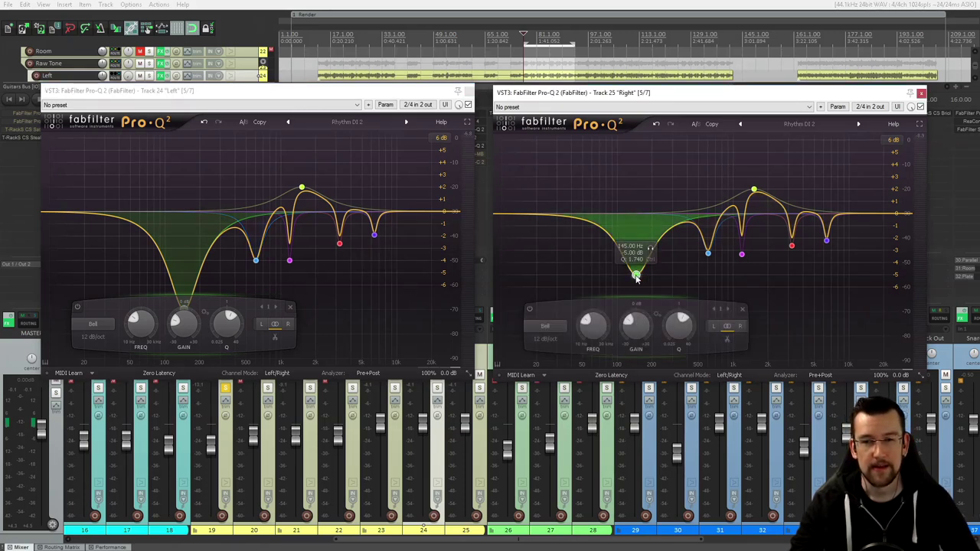
{"action": "scroll", "coordinate": [637, 277], "scroll_direction": "up", "scroll_amount": 3}
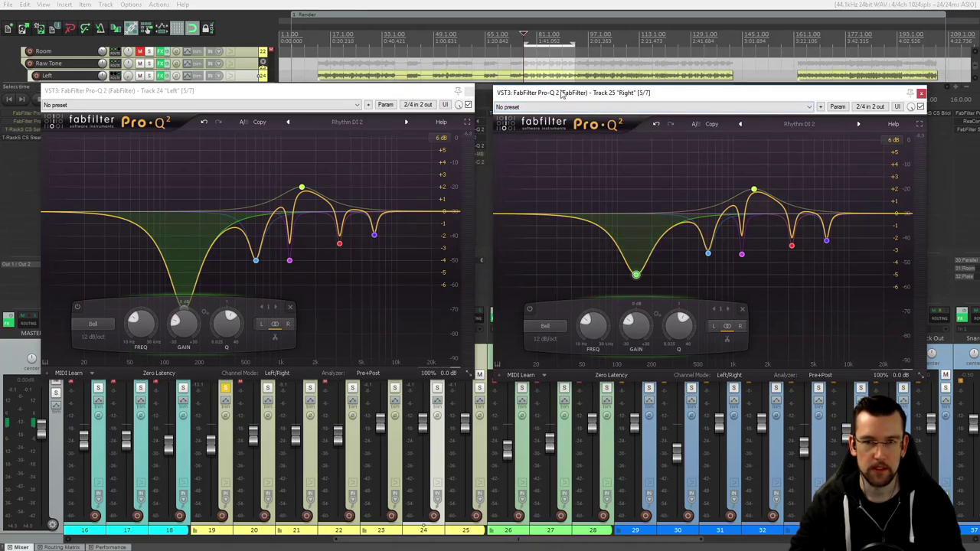
Compare the guitars without and with both post-cabinet EQs during playback, using each Pro-Q 2's own global bypass.
{"action": "left_click", "coordinate": [424, 363]}
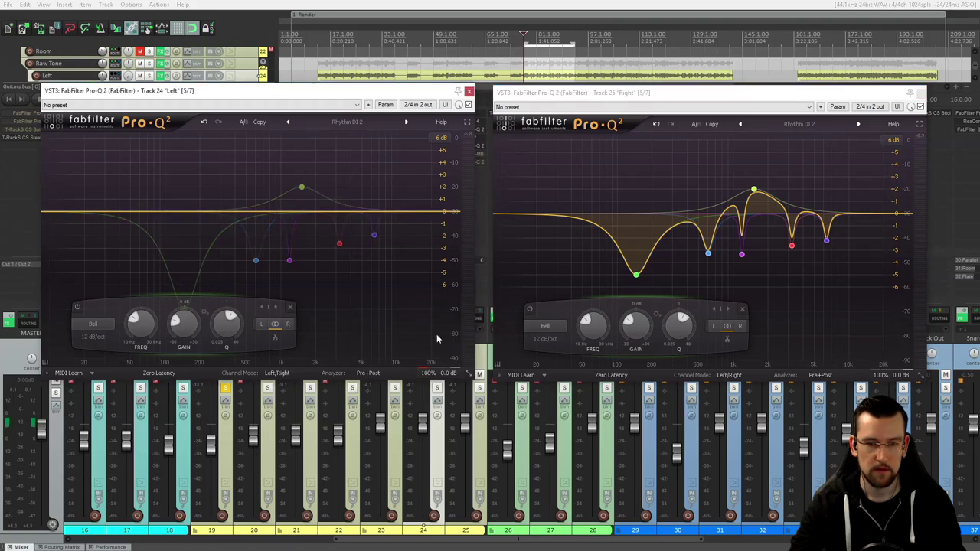
{"action": "left_click", "coordinate": [850, 307]}
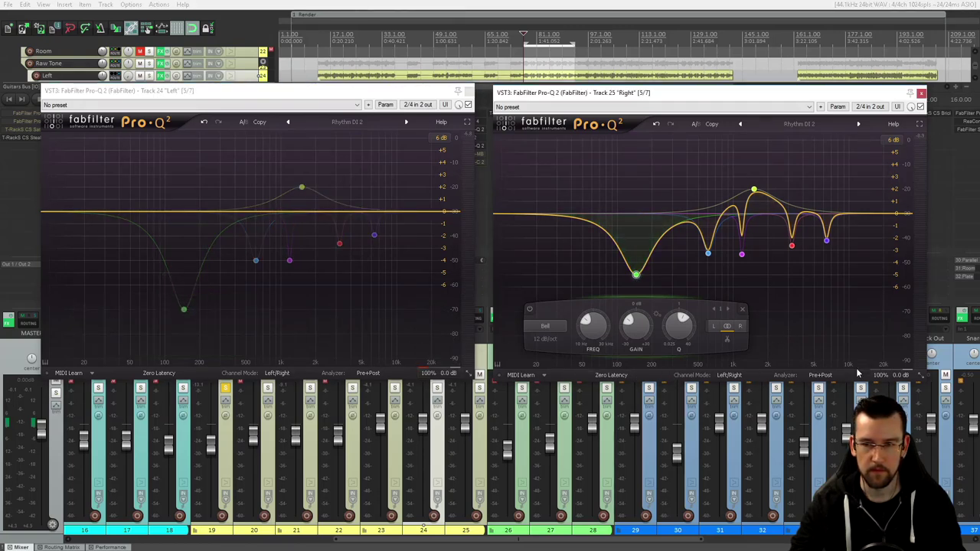
{"action": "left_click", "coordinate": [875, 365]}
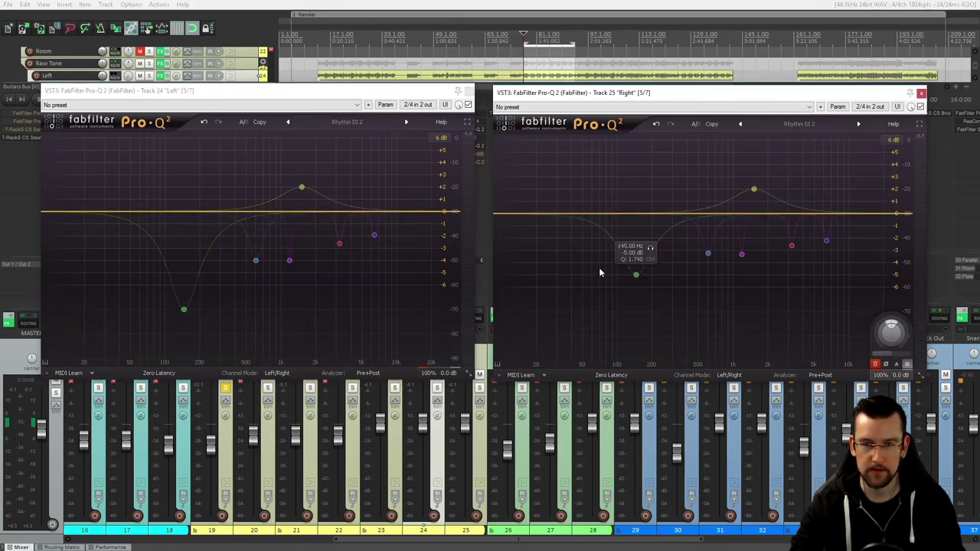
{"action": "left_click", "coordinate": [387, 321]}
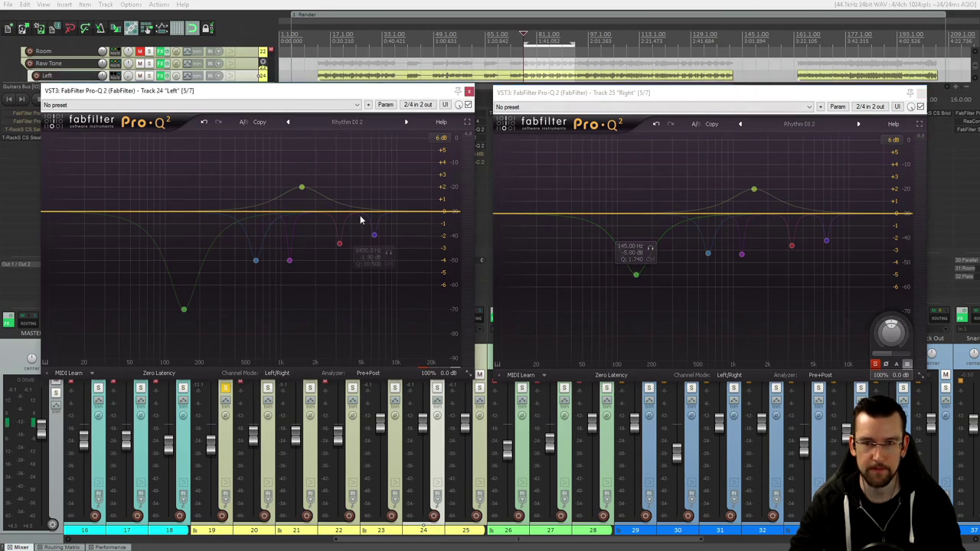
{"action": "key", "text": "space"}
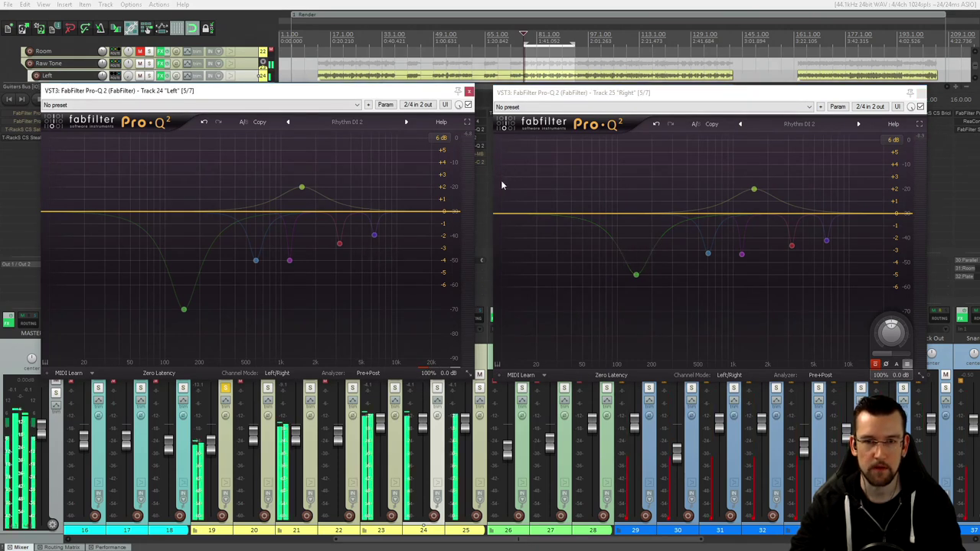
{"action": "left_click", "coordinate": [423, 364]}
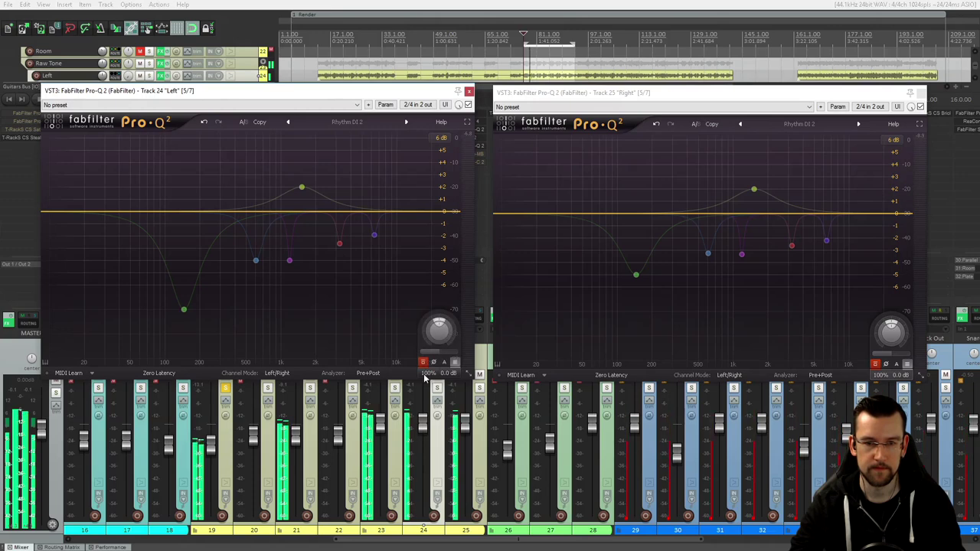
{"action": "left_click", "coordinate": [423, 363]}
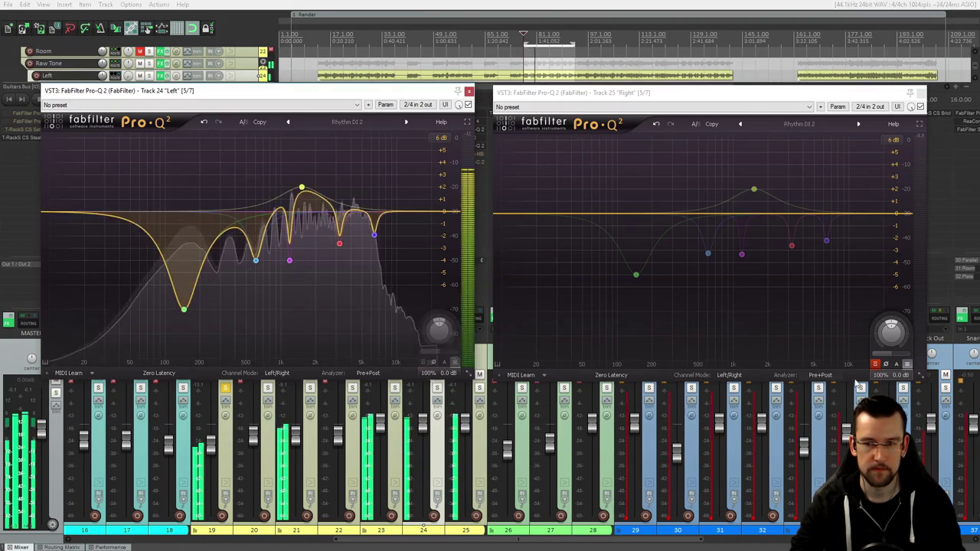
{"action": "left_click", "coordinate": [876, 364]}
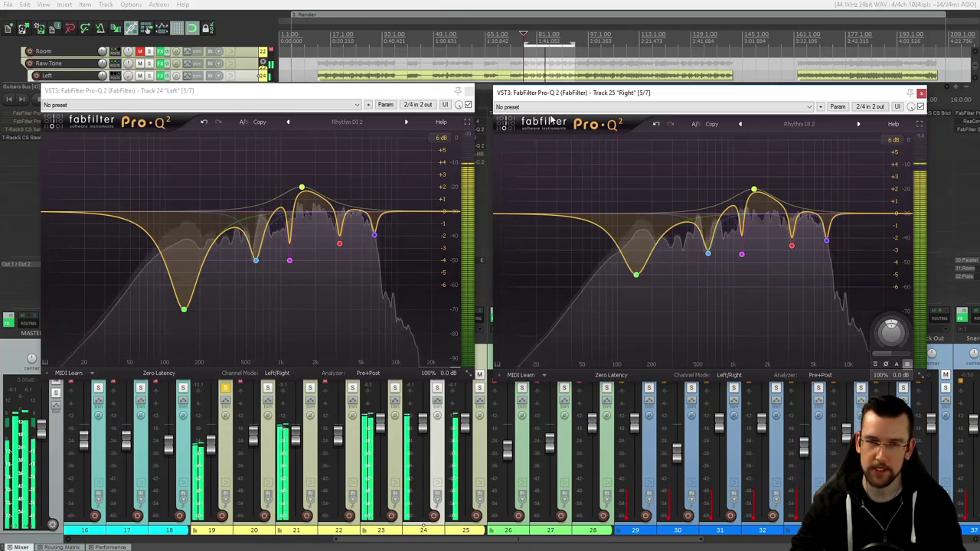
Disable and re-enable both post-cabinet Pro-Q 2 plug-ins in the host during playback to compare the sound.
{"action": "left_click", "coordinate": [921, 107]}
{"action": "left_click", "coordinate": [469, 105]}
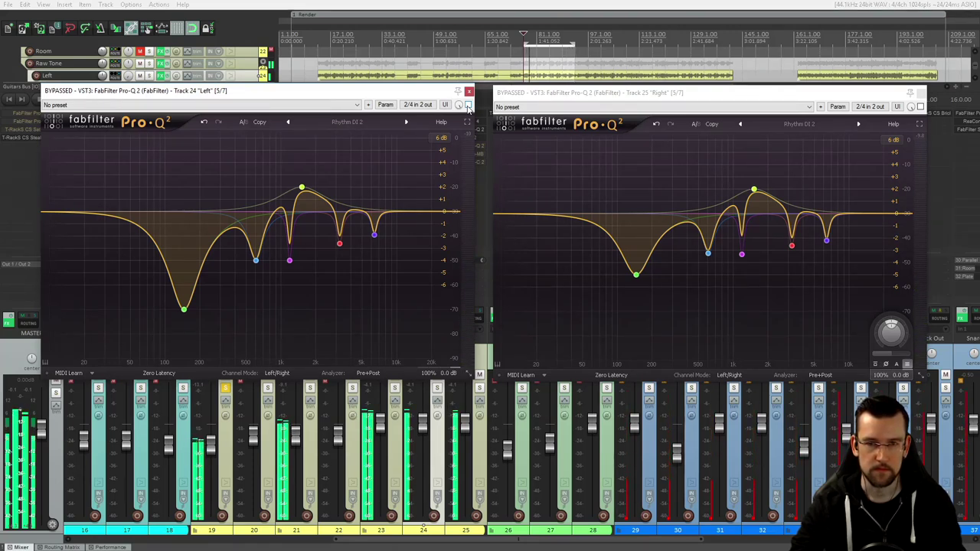
{"action": "left_click", "coordinate": [468, 105]}
{"action": "left_click", "coordinate": [921, 107]}
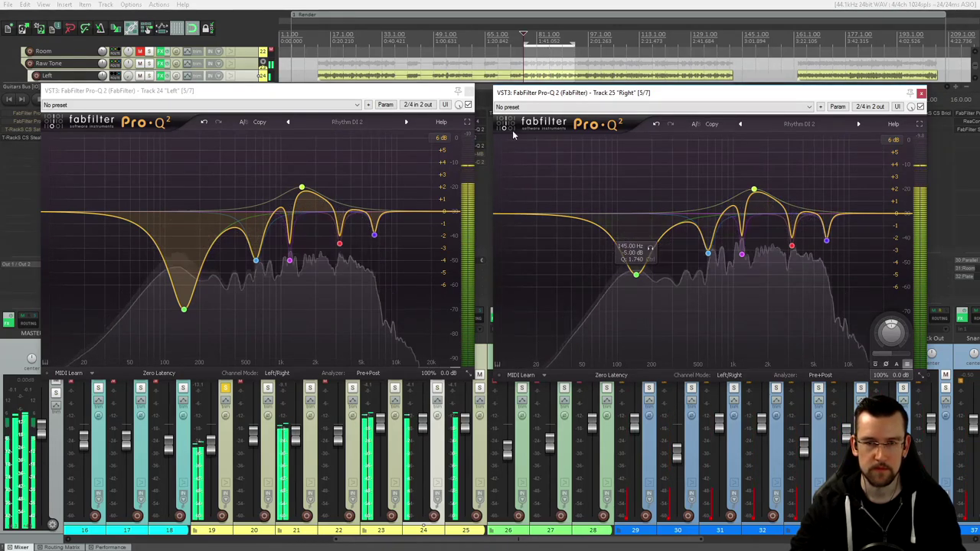
Close the Right track's equalizer, review the Left track's post-cabinet EQ bands, and close that window too.
{"action": "key", "text": "Escape"}
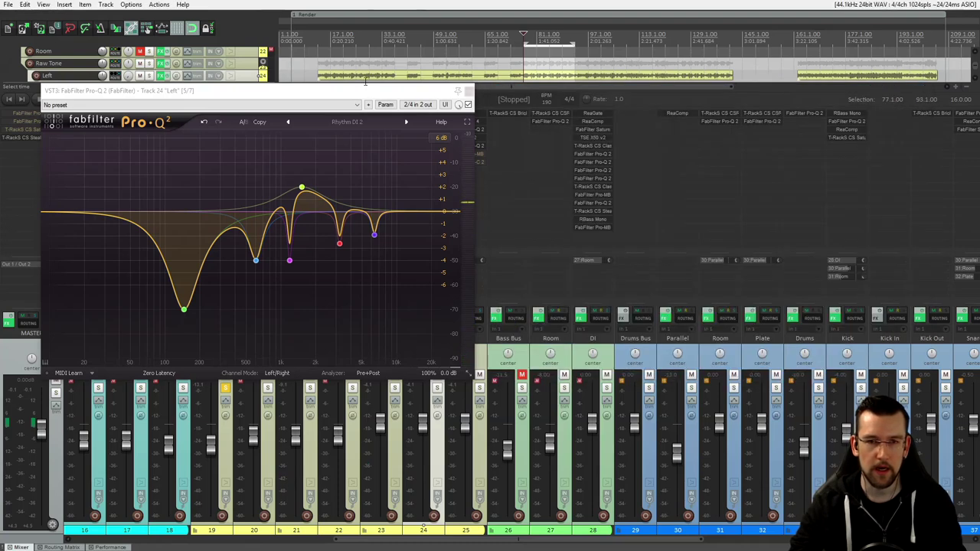
{"action": "left_click_drag", "start_coordinate": [376, 93], "coordinate": [595, 103]}
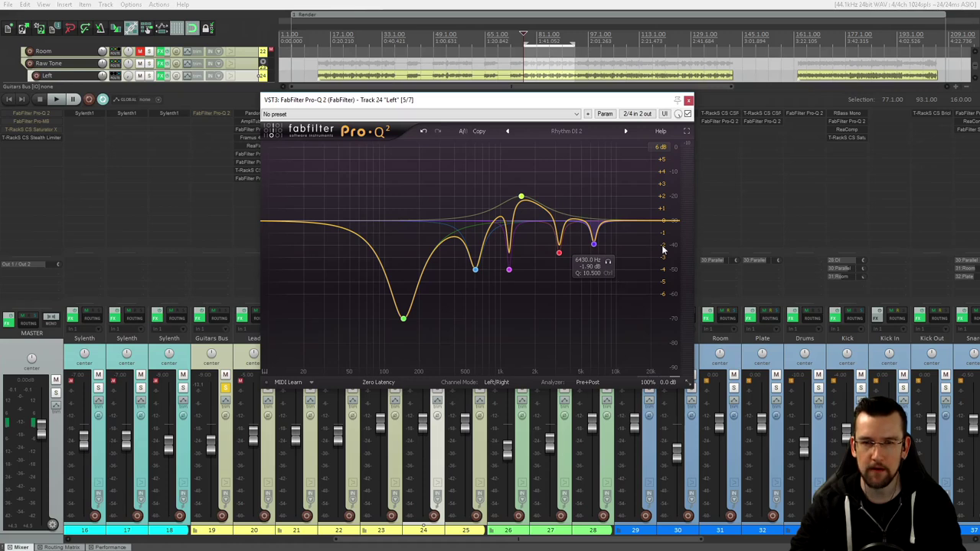
{"action": "left_click", "coordinate": [688, 100]}
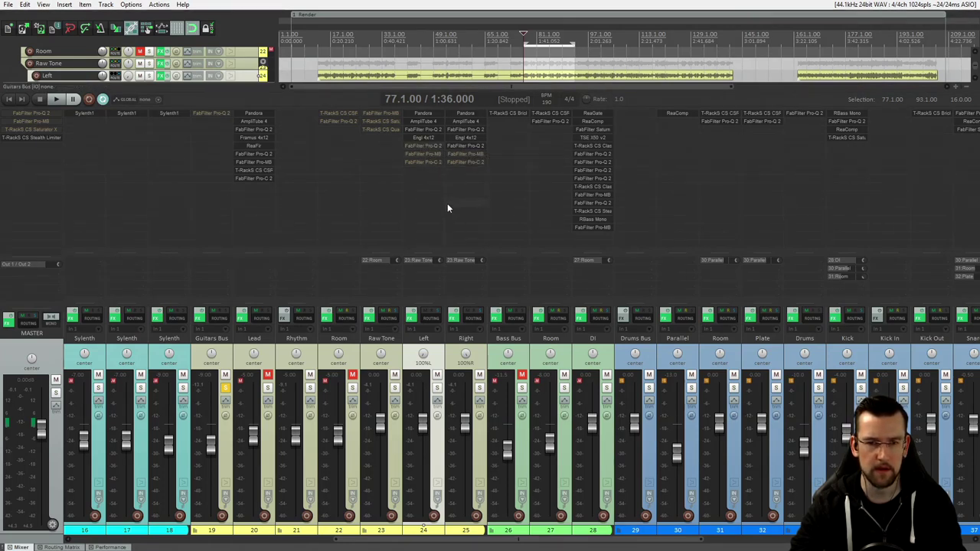
Centre the Left guitar track's pan, solo it, and add FabFilter Pro-Q 2 at the end of its FX chain.
{"action": "double_click", "coordinate": [422, 356]}
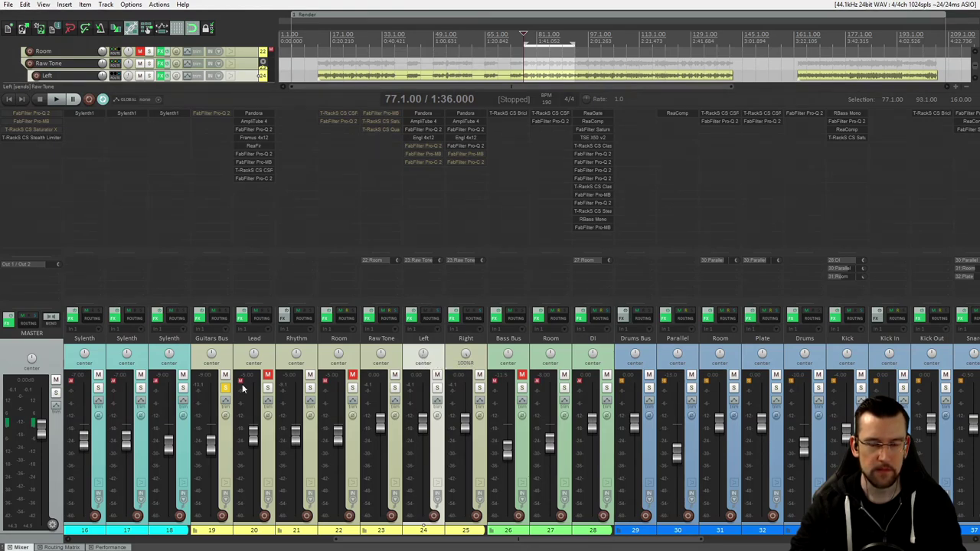
{"action": "left_click", "coordinate": [437, 388]}
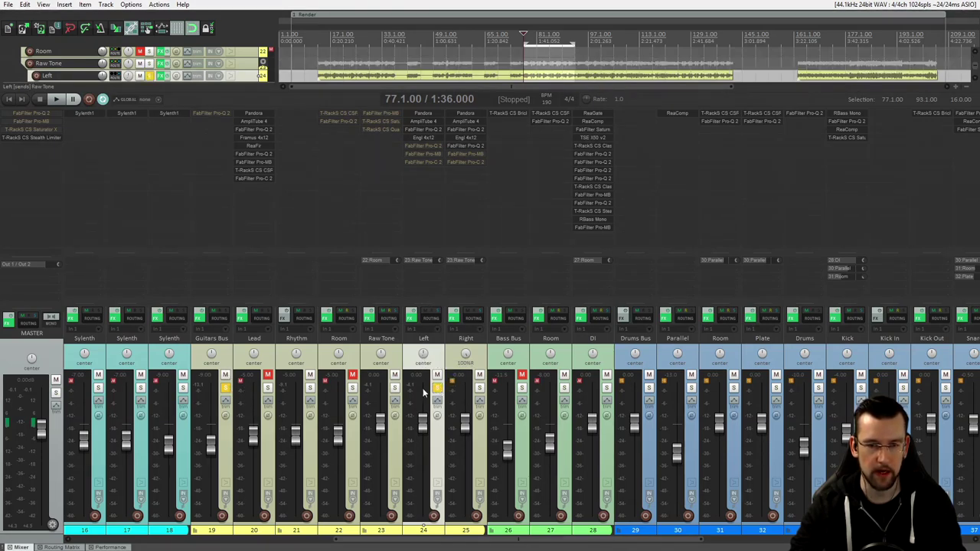
{"action": "double_click", "coordinate": [425, 170]}
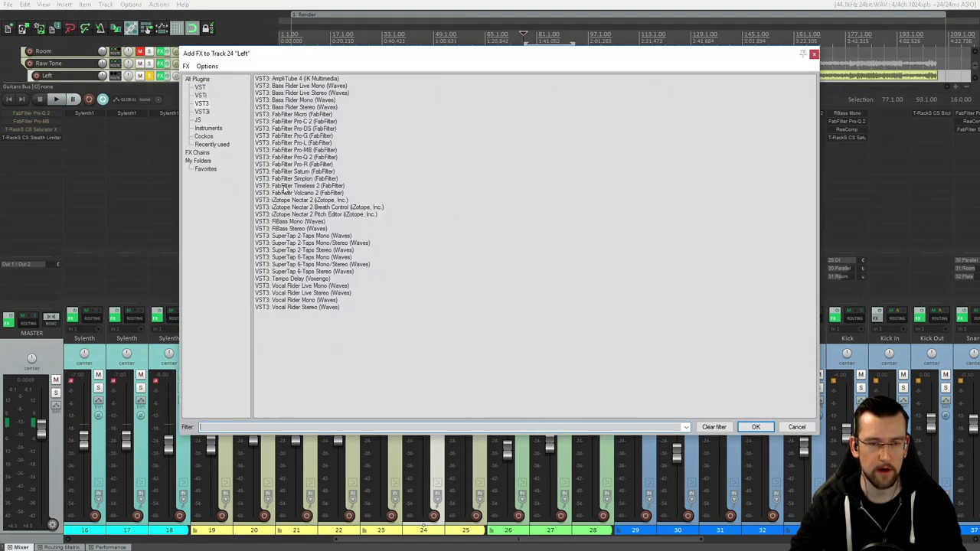
{"action": "double_click", "coordinate": [306, 158]}
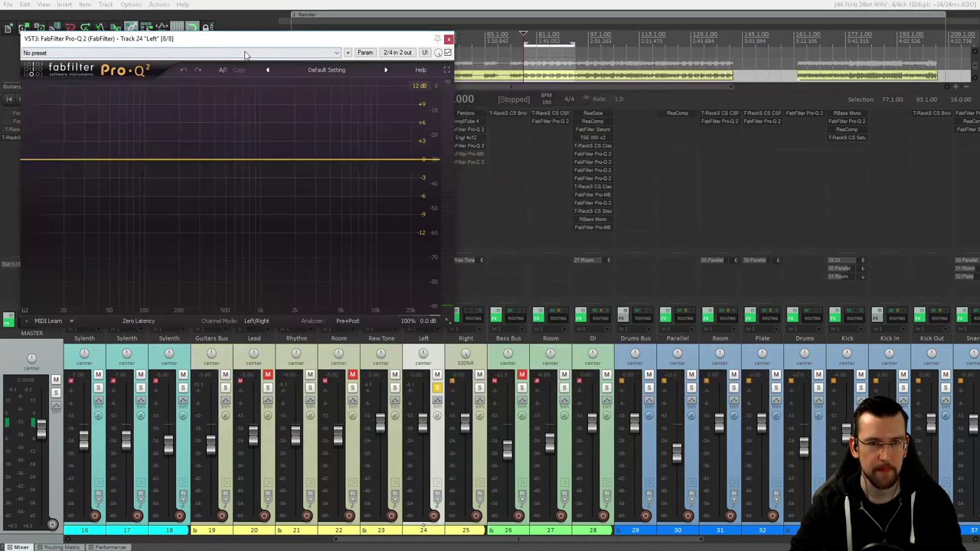
{"action": "left_click_drag", "start_coordinate": [247, 38], "coordinate": [485, 134]}
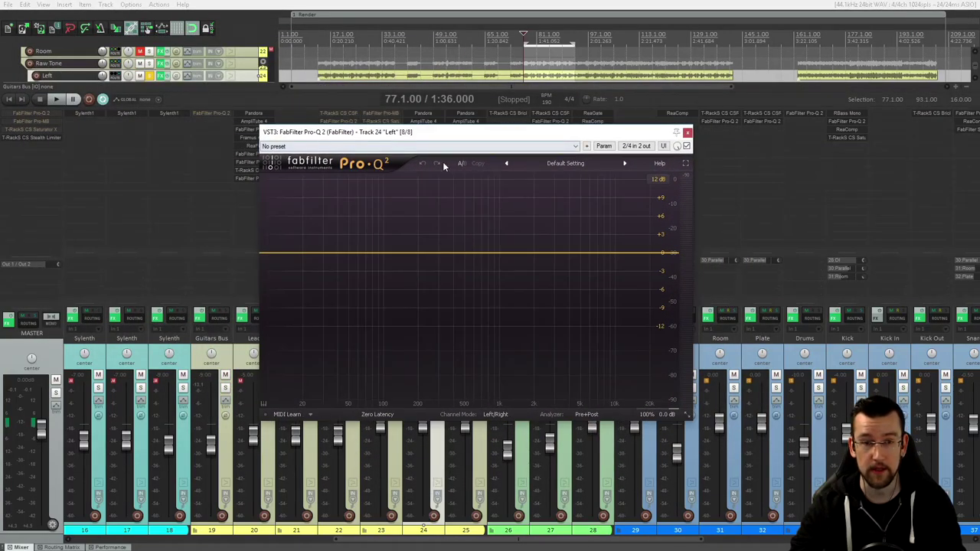
{"action": "mouse_move", "coordinate": [457, 135]}
{"action": "left_mouse_down"}
{"action": "mouse_move", "coordinate": [459, 105]}
{"action": "mouse_move", "coordinate": [479, 116]}
{"action": "mouse_move", "coordinate": [470, 129]}
{"action": "left_mouse_up"}
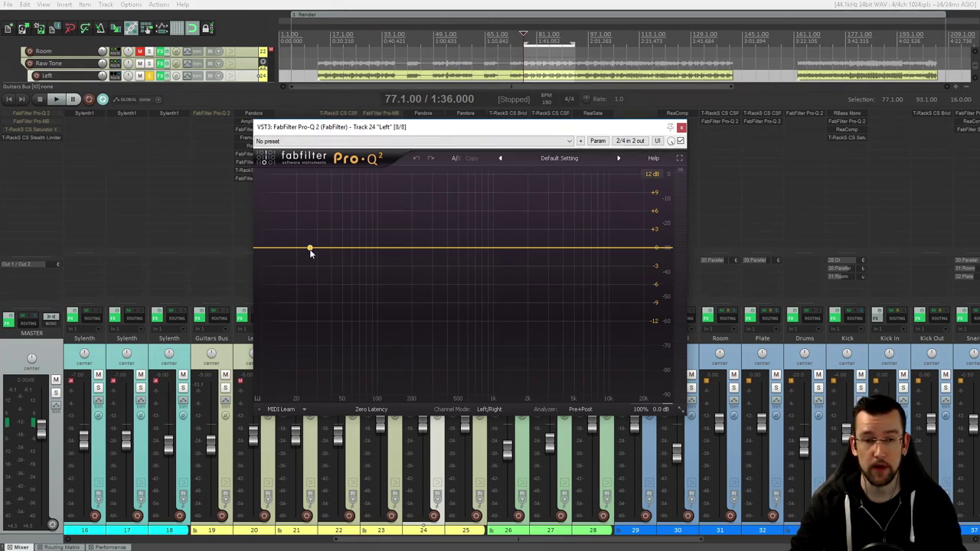
Create a narrow bell boost in the new equalizer at about 75 Hz, with about 11.75 dB of gain and a Q of about 19.5.
{"action": "left_click_drag", "start_coordinate": [310, 251], "coordinate": [318, 224]}
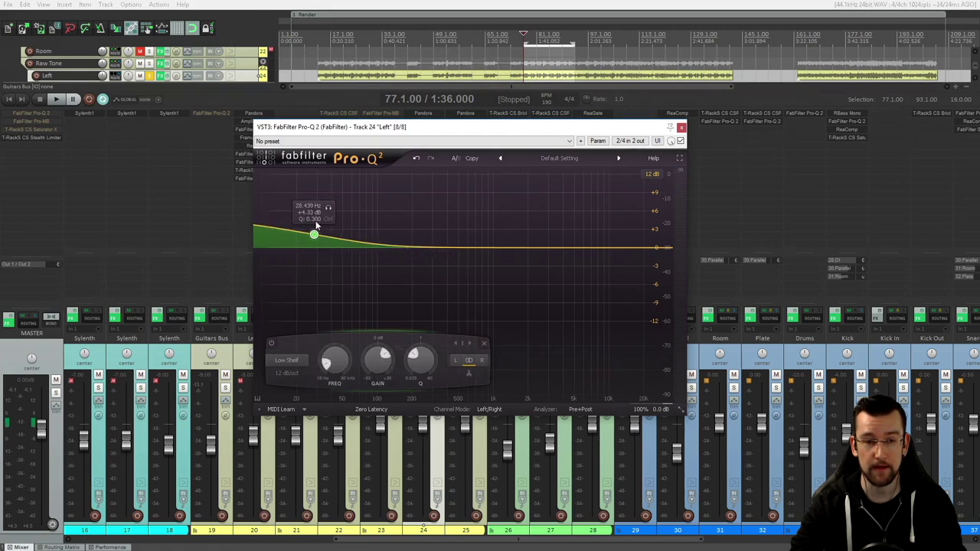
{"action": "left_click", "coordinate": [283, 366]}
{"action": "left_click", "coordinate": [286, 375]}
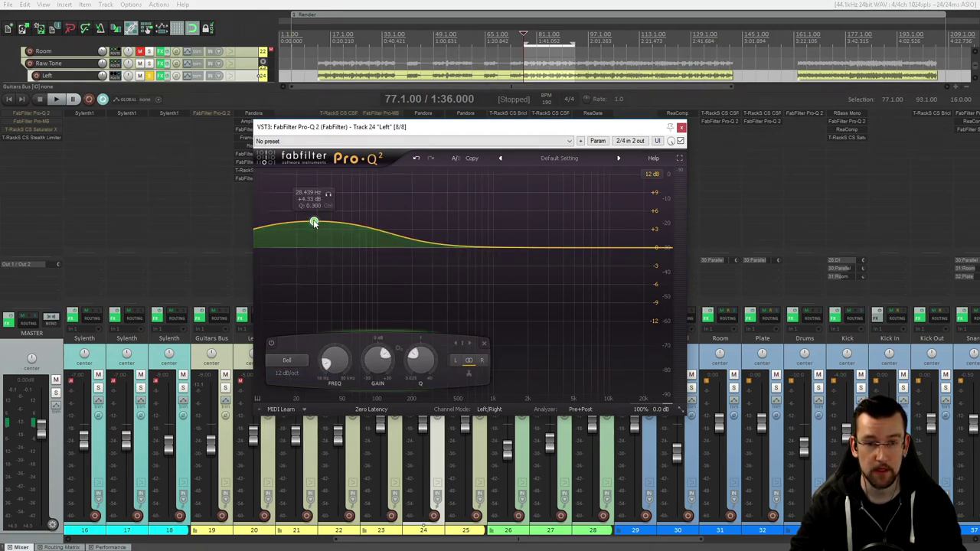
{"action": "left_click_drag", "start_coordinate": [314, 223], "coordinate": [362, 178]}
{"action": "scroll", "coordinate": [306, 175], "scroll_direction": "up", "scroll_amount": 10}
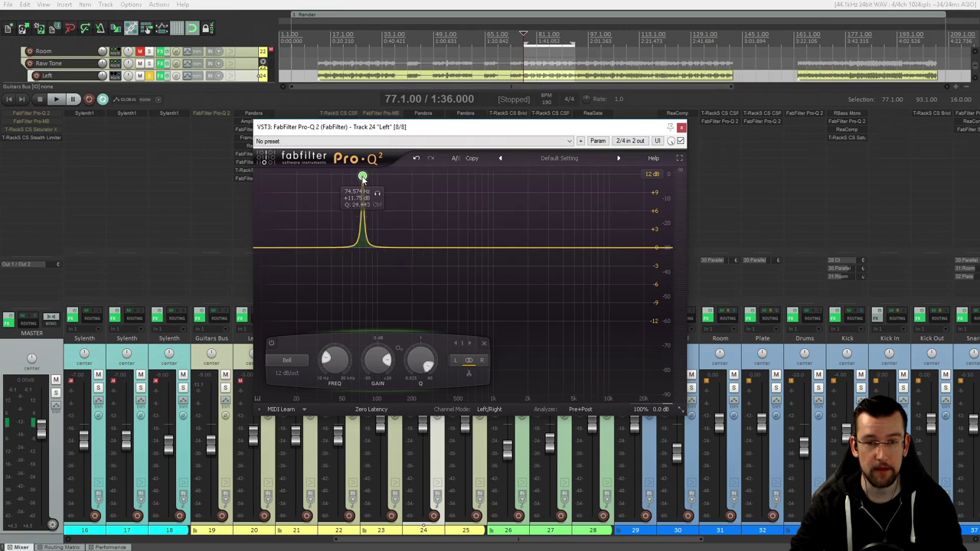
{"action": "scroll", "coordinate": [362, 178], "scroll_direction": "down", "scroll_amount": 3}
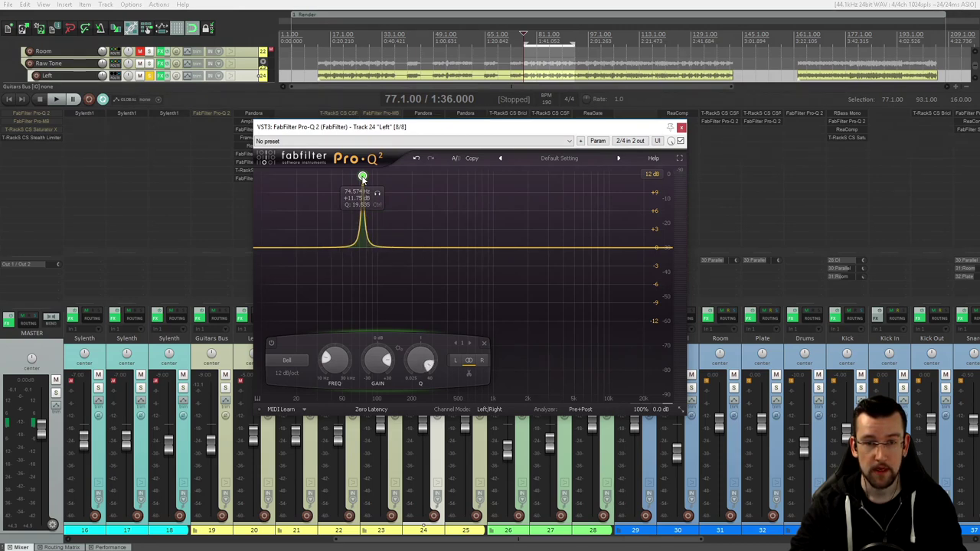
Sweep the narrow bell up to about 4.3 kHz, raise its boost to about 27.6 dB, and audition the resonance during playback.
{"action": "left_click_drag", "start_coordinate": [362, 178], "coordinate": [533, 170]}
{"action": "left_click_drag", "start_coordinate": [558, 167], "coordinate": [557, 199]}
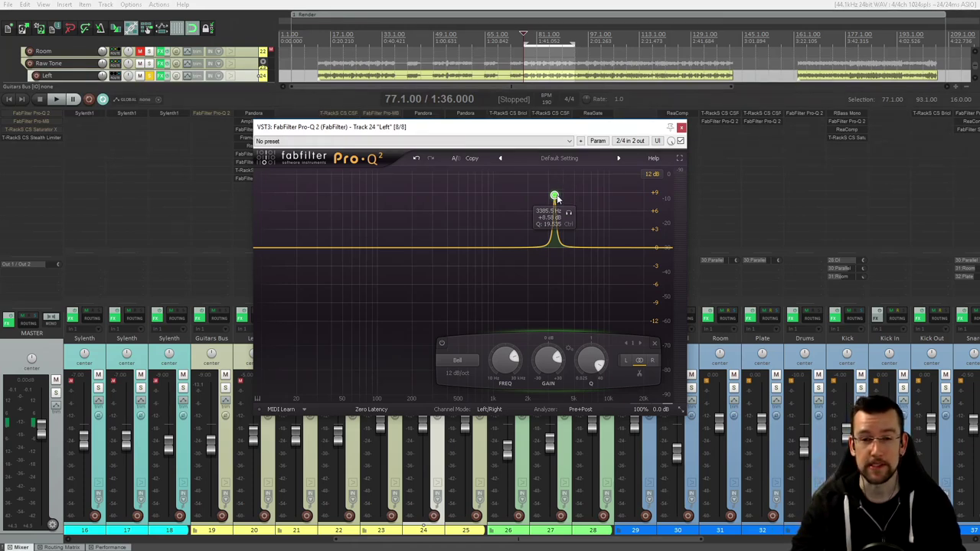
{"action": "left_click_drag", "start_coordinate": [554, 197], "coordinate": [567, 181]}
{"action": "key", "text": "space"}
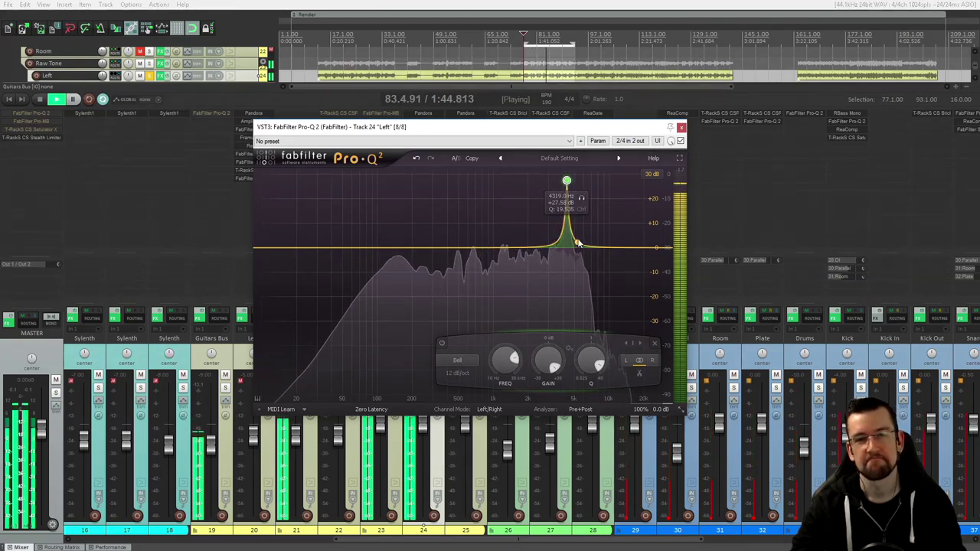
{"action": "key", "text": "space"}
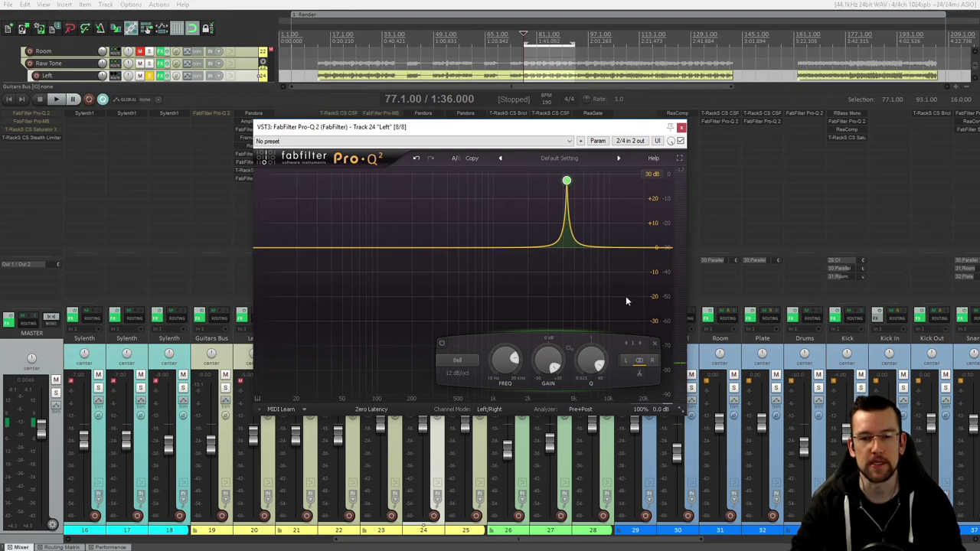
Turn the 4.3 kHz boost into a cut of about 5.4 dB during playback, and set the display range to 6 dB.
{"action": "key", "text": "space"}
{"action": "scroll", "coordinate": [559, 365], "scroll_direction": "down", "scroll_amount": 5}
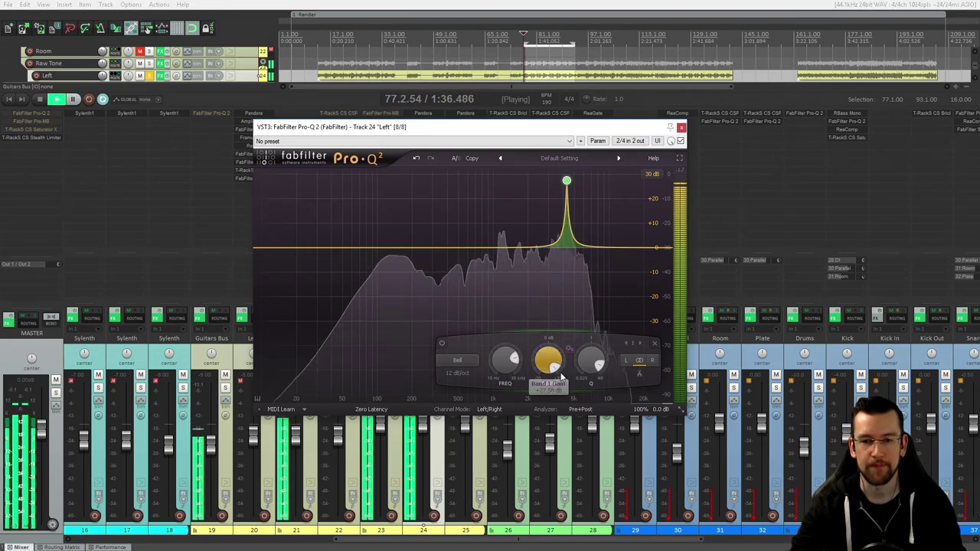
{"action": "scroll", "coordinate": [559, 365], "scroll_direction": "down", "scroll_amount": 10}
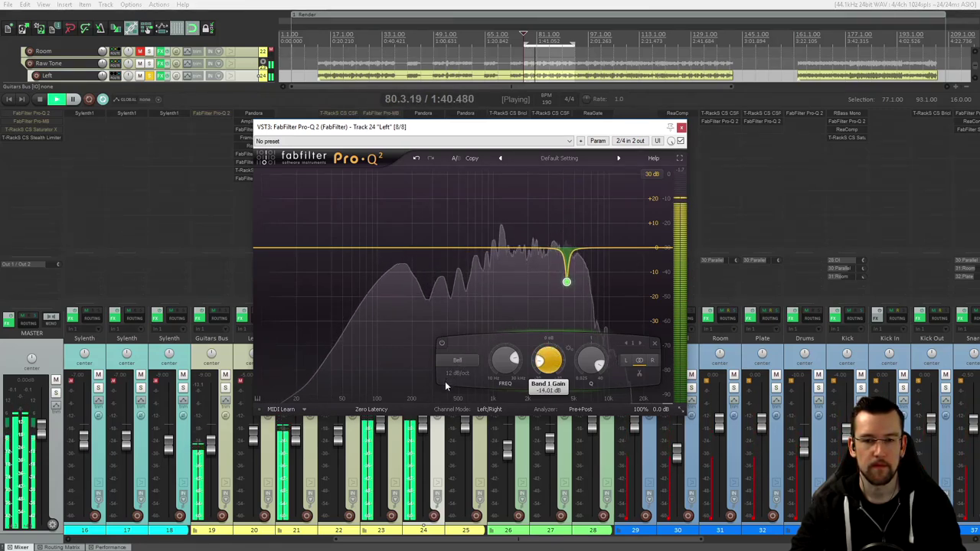
{"action": "scroll", "coordinate": [459, 361], "scroll_direction": "up", "scroll_amount": 2}
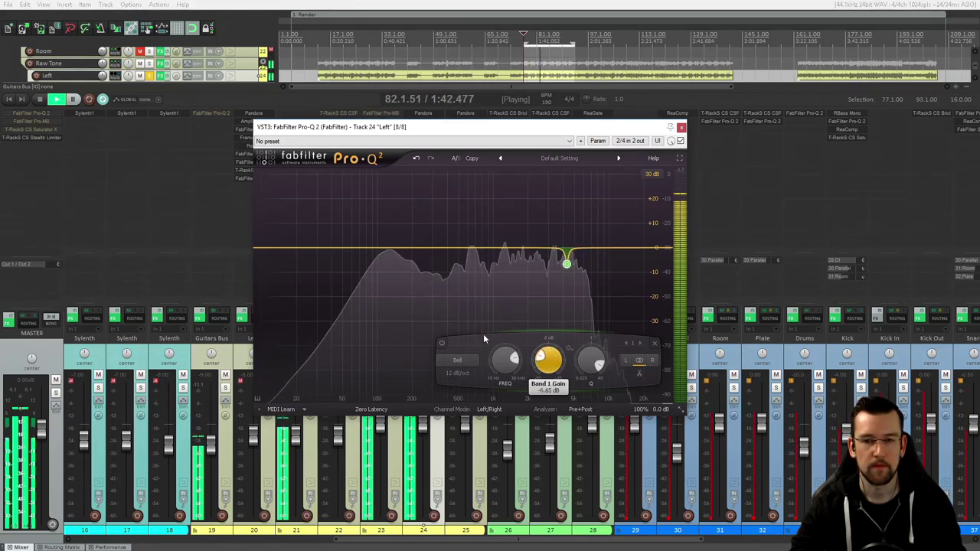
{"action": "left_click", "coordinate": [655, 176]}
{"action": "left_click", "coordinate": [656, 207]}
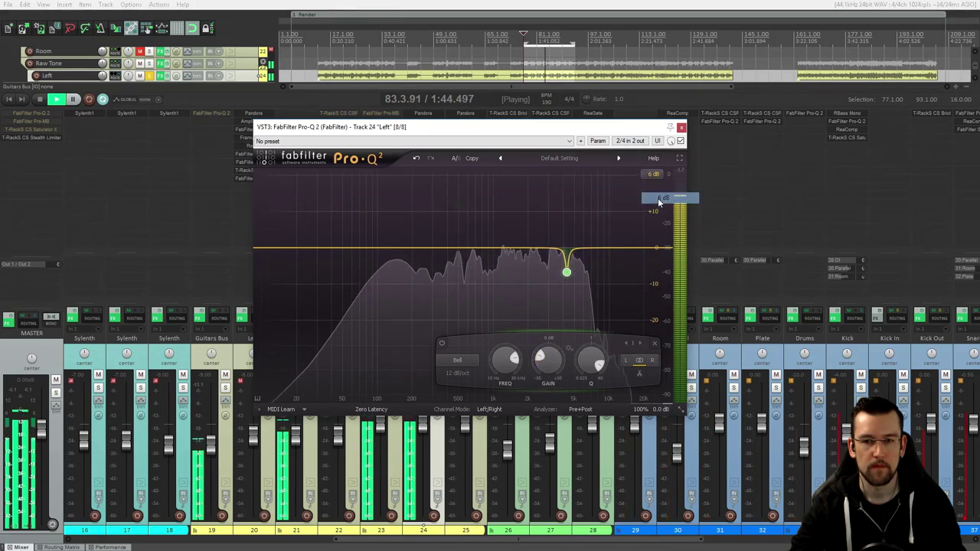
{"action": "scroll", "coordinate": [548, 367], "scroll_direction": "up", "scroll_amount": 1}
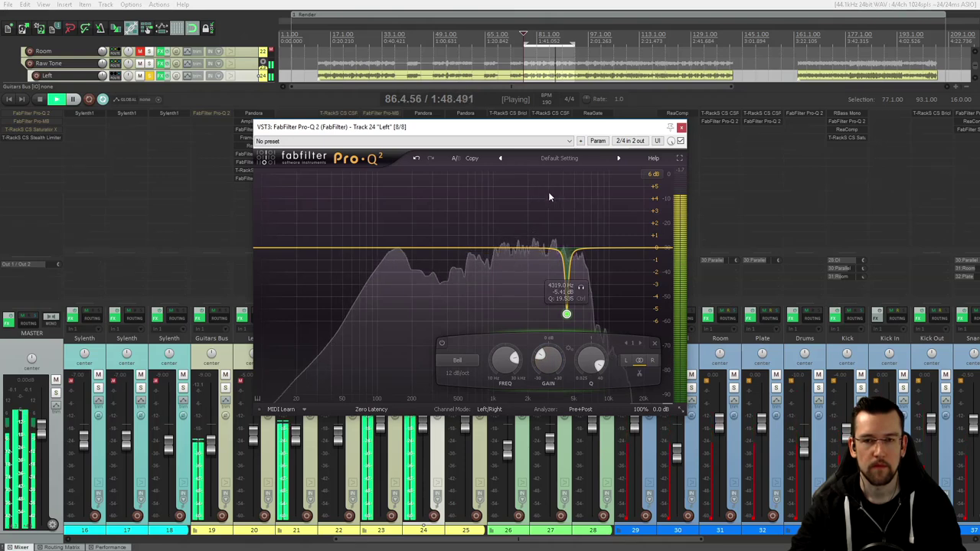
Bypass and re-enable the new Pro-Q 2 twice during playback to compare the narrow cut, and stop playback.
{"action": "left_click", "coordinate": [681, 141]}
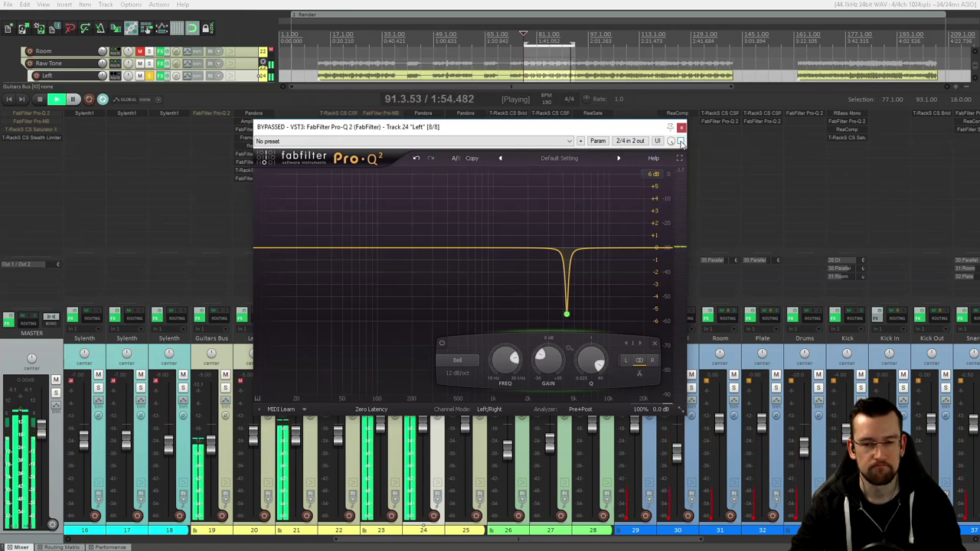
{"action": "left_click", "coordinate": [681, 141]}
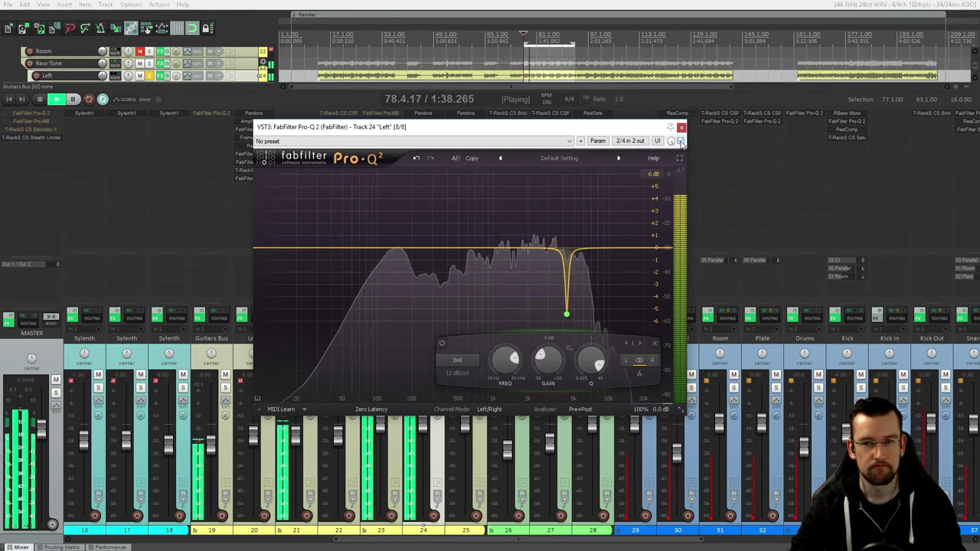
{"action": "left_click", "coordinate": [681, 141]}
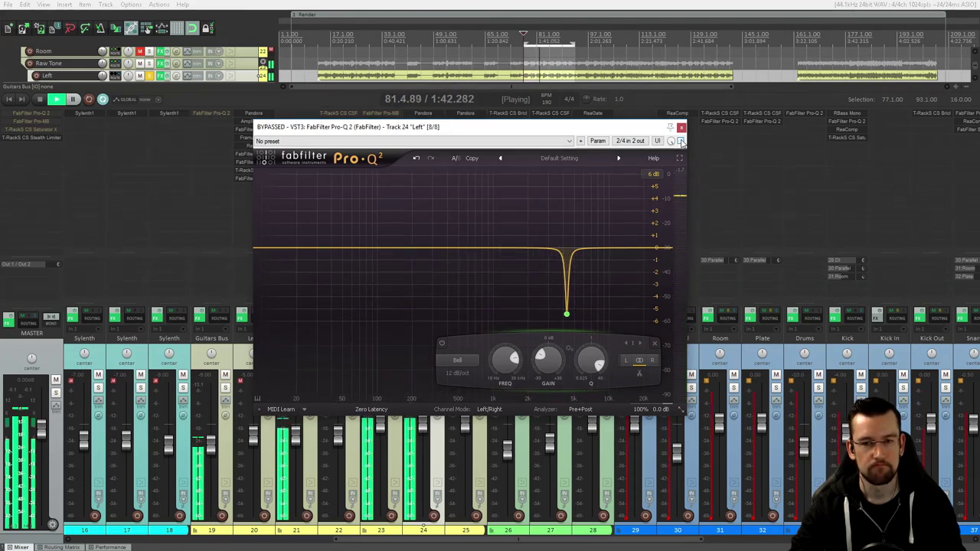
{"action": "left_click", "coordinate": [681, 141]}
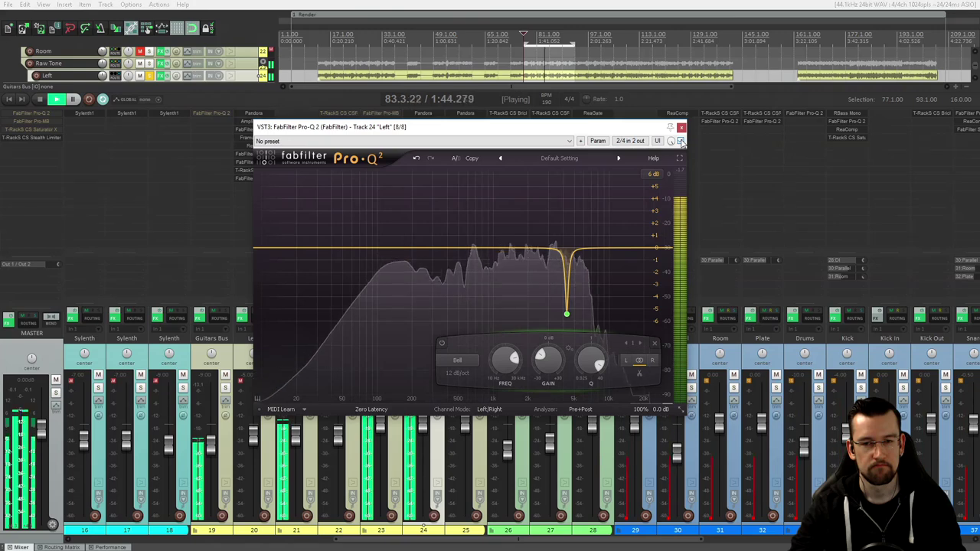
{"action": "key", "text": "space"}
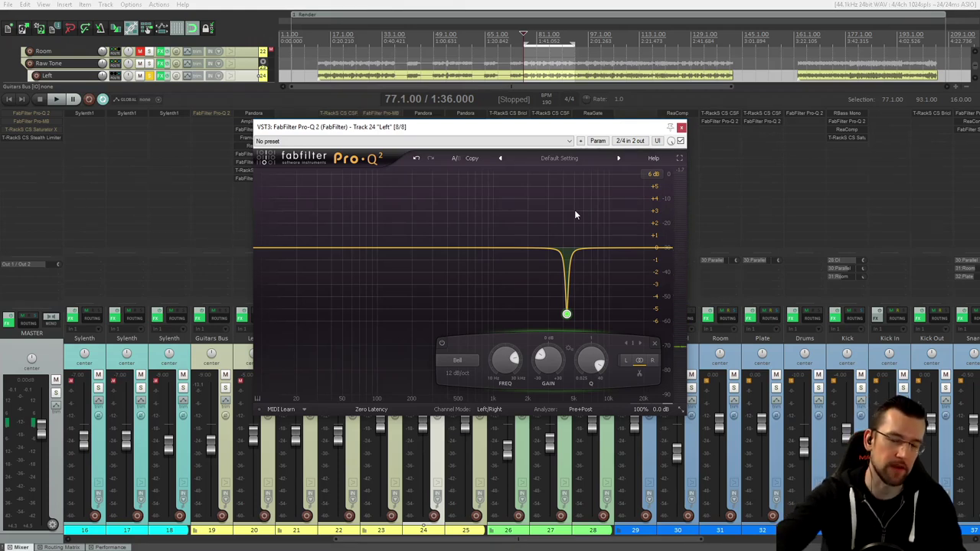
Flatten the narrow band, demonstrate the cut again slightly higher in frequency, bring it back to about 0 dB, and close the equalizer.
{"action": "mouse_move", "coordinate": [567, 318]}
{"action": "left_click_drag", "start_coordinate": [567, 317], "coordinate": [569, 249]}
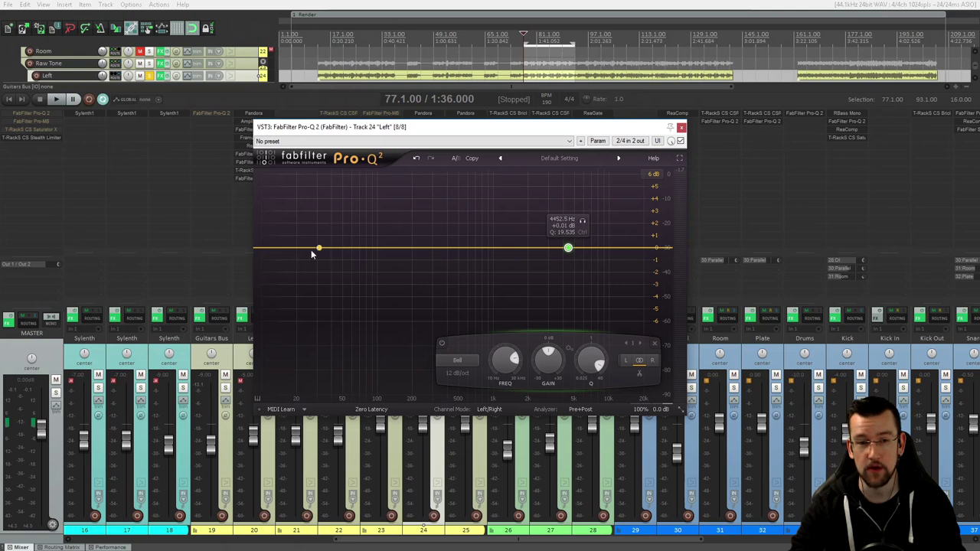
{"action": "left_click_drag", "start_coordinate": [569, 252], "coordinate": [571, 304]}
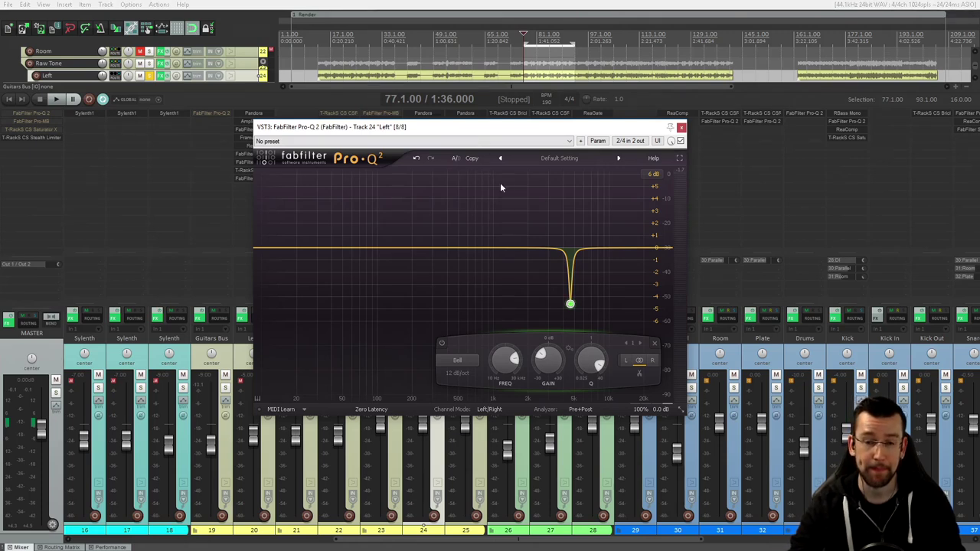
{"action": "left_click_drag", "start_coordinate": [571, 305], "coordinate": [567, 248]}
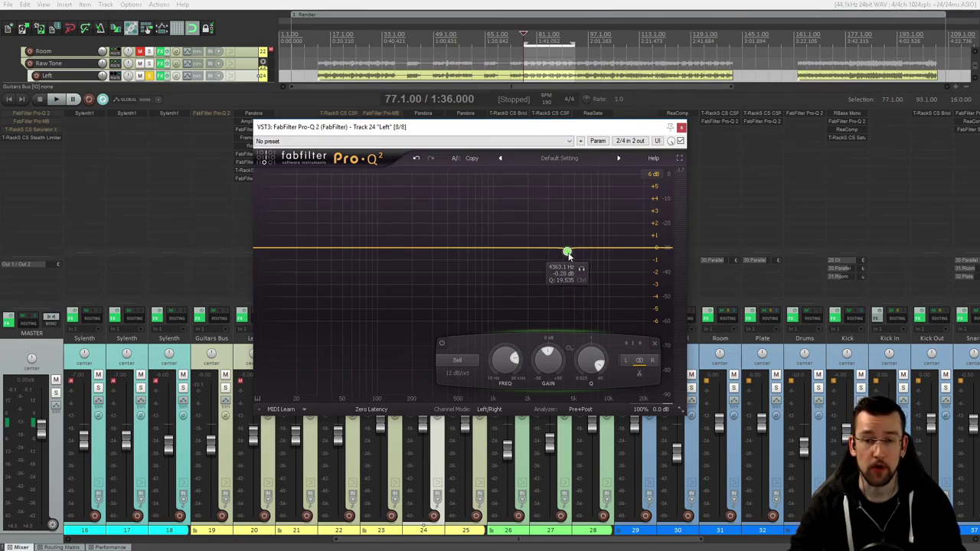
{"action": "left_click", "coordinate": [682, 127]}
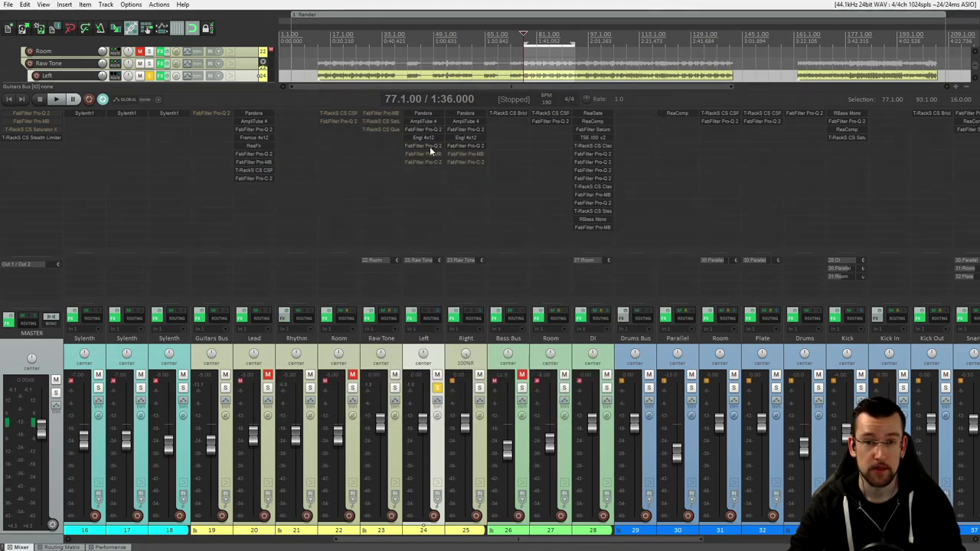
Open the Left and Right tracks' post-cabinet Pro-Q 2 equalizers and arrange them side by side.
{"action": "left_click", "coordinate": [440, 145]}
{"action": "left_click_drag", "start_coordinate": [533, 115], "coordinate": [307, 111]}
{"action": "left_click", "coordinate": [488, 147]}
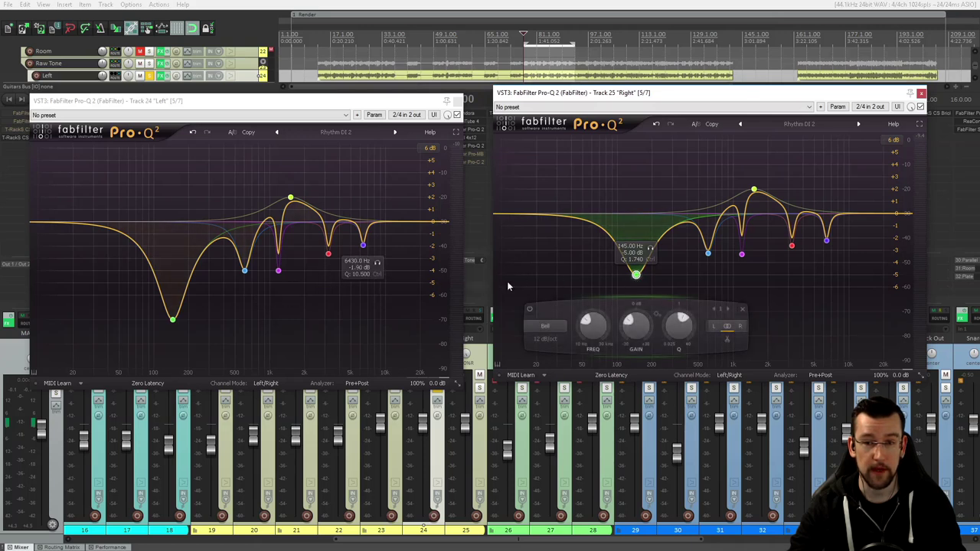
Compare the mid and high-frequency cuts in the Left and Right post-cabinet equalizers, and close both windows.
{"action": "mouse_move", "coordinate": [708, 255]}
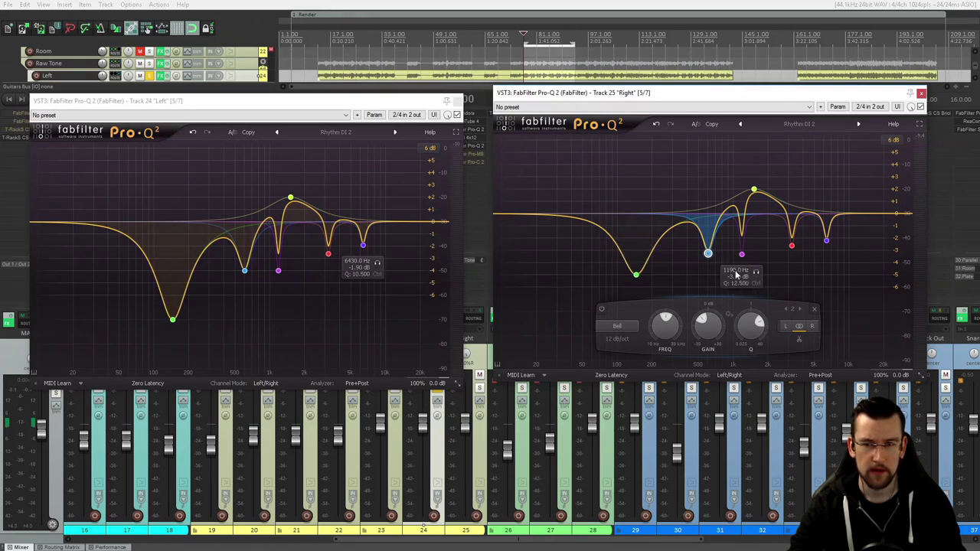
{"action": "left_click", "coordinate": [741, 254]}
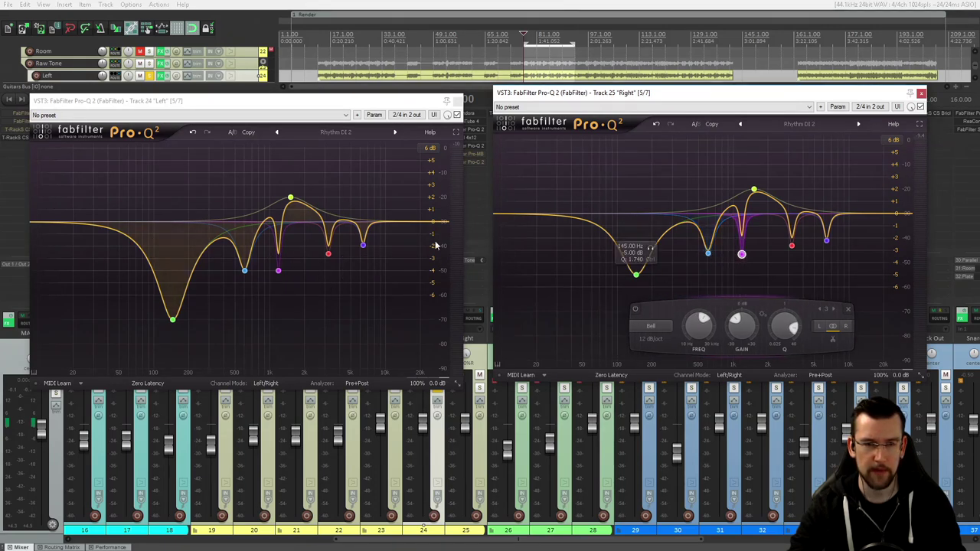
{"action": "left_click", "coordinate": [828, 241]}
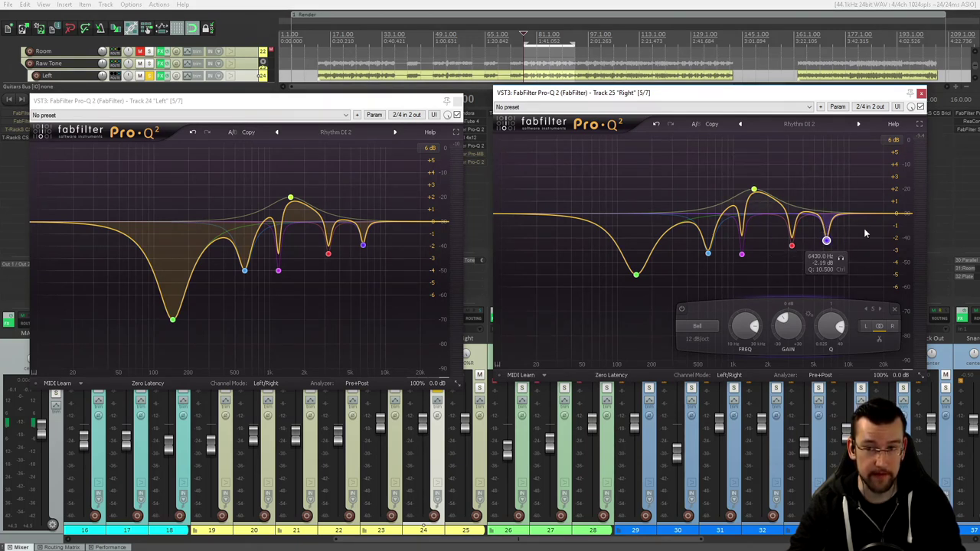
{"action": "left_click_drag", "start_coordinate": [375, 105], "coordinate": [383, 93]}
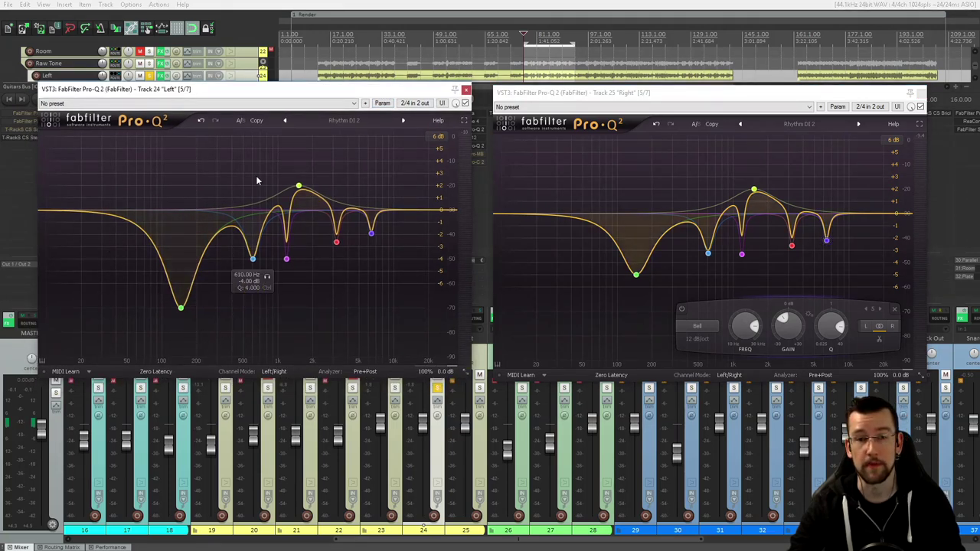
{"action": "left_click", "coordinate": [466, 90]}
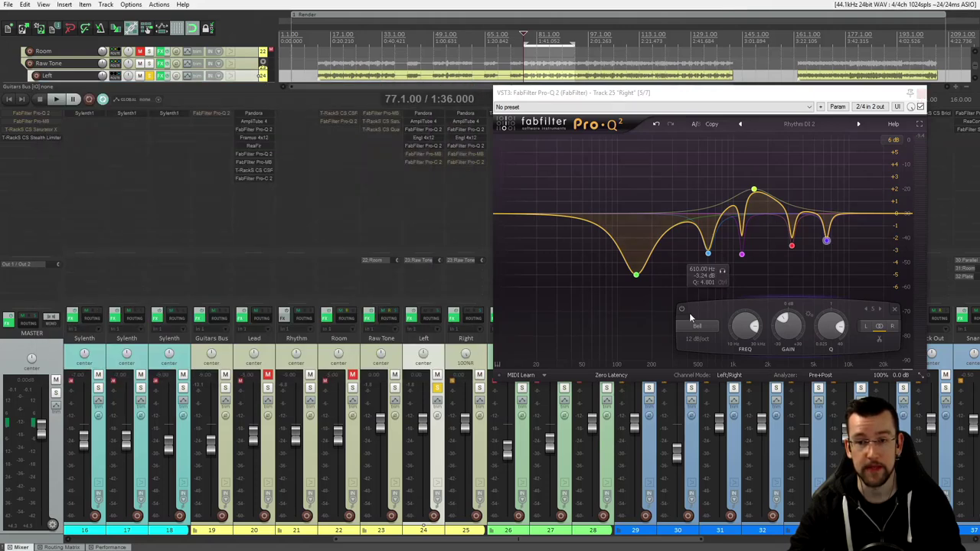
{"action": "left_click", "coordinate": [922, 93]}
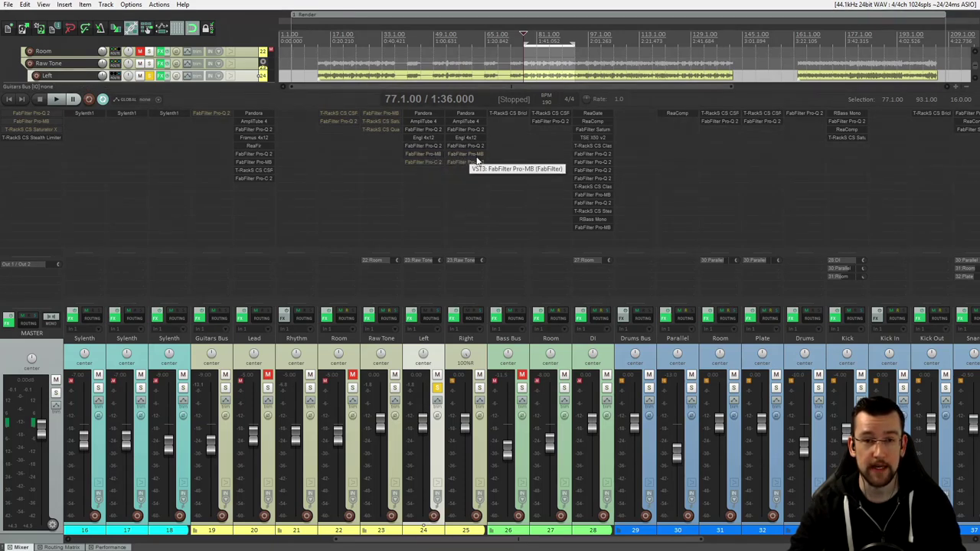
Open the Left and Right tracks' Pro-MB compressors side by side and show the Right compressor's low-band settings.
{"action": "left_click", "coordinate": [425, 153]}
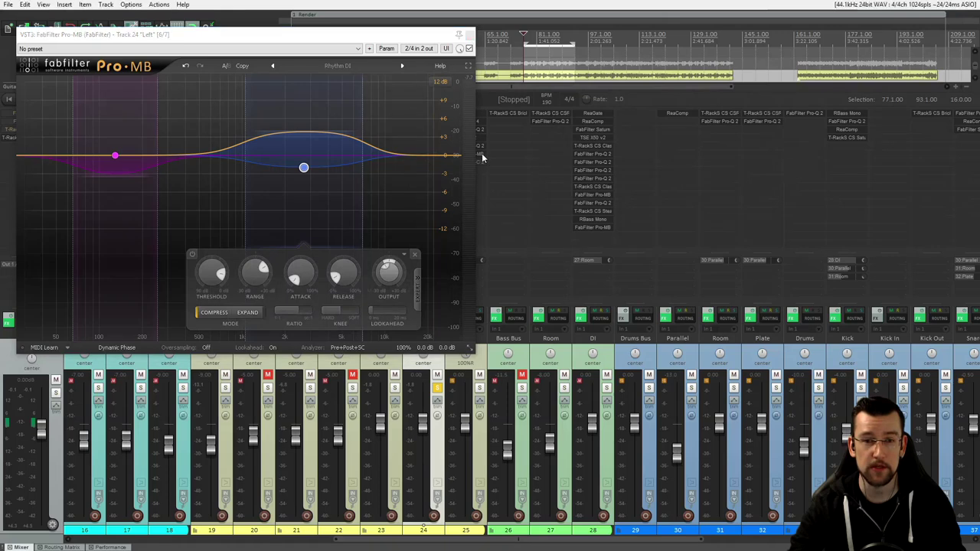
{"action": "left_click", "coordinate": [481, 153]}
{"action": "left_click_drag", "start_coordinate": [406, 60], "coordinate": [841, 42]}
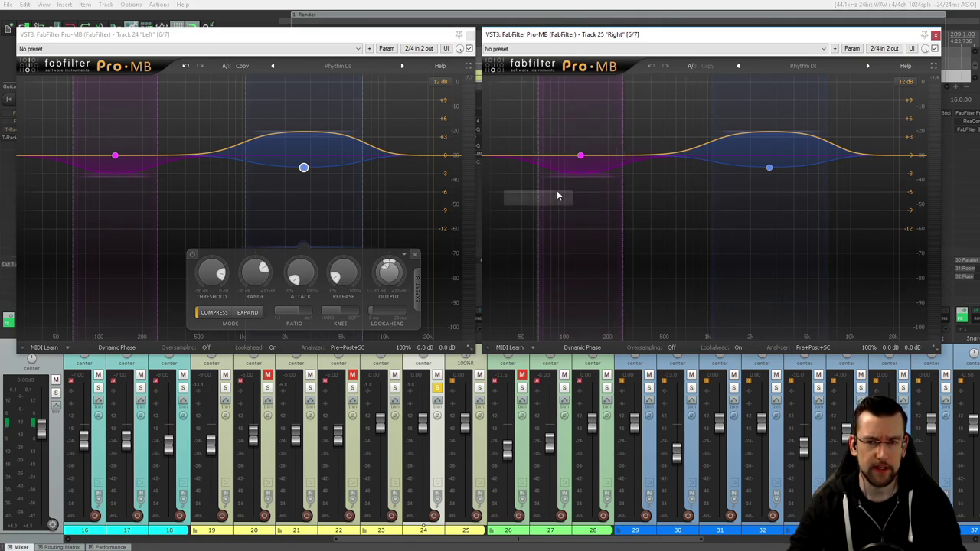
{"action": "left_click", "coordinate": [540, 130]}
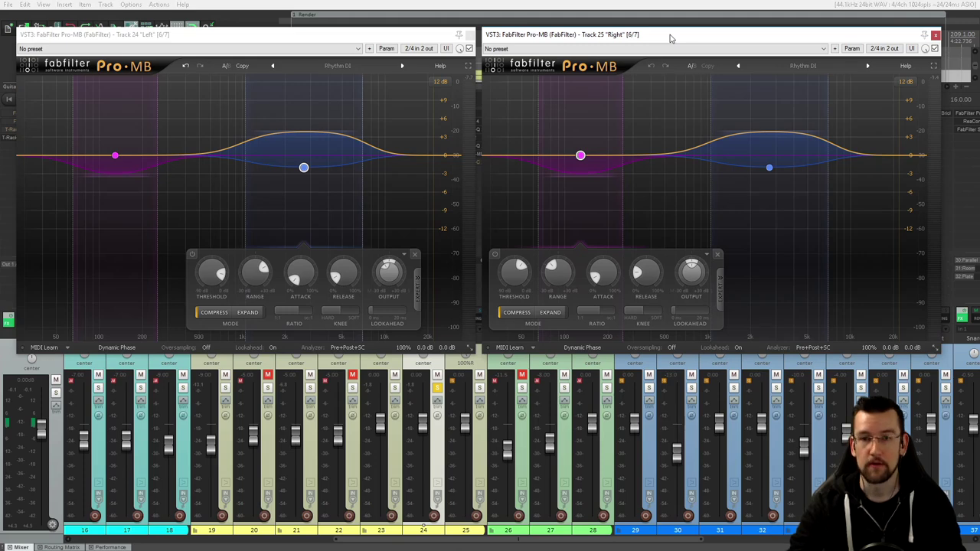
{"action": "left_click_drag", "start_coordinate": [672, 38], "coordinate": [701, 40]}
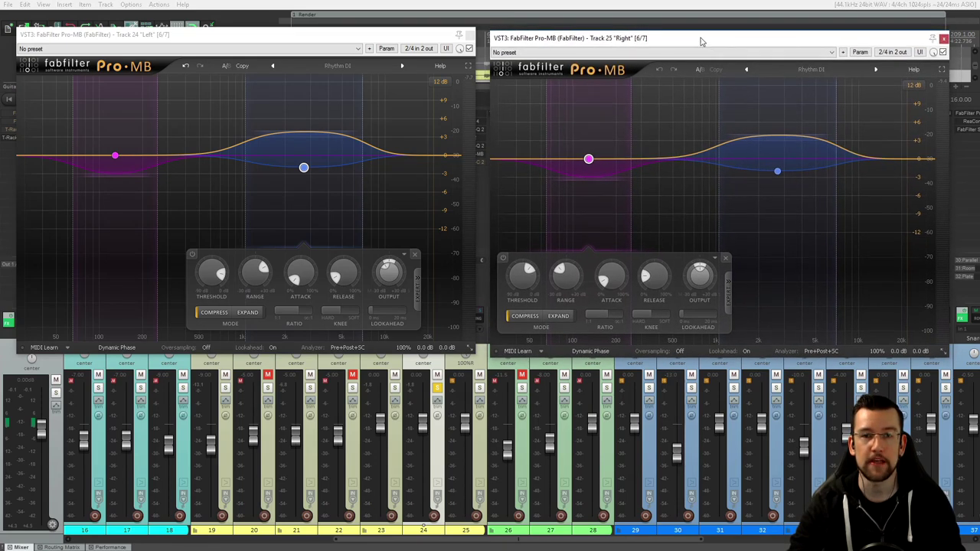
{"action": "left_click_drag", "start_coordinate": [398, 40], "coordinate": [403, 43]}
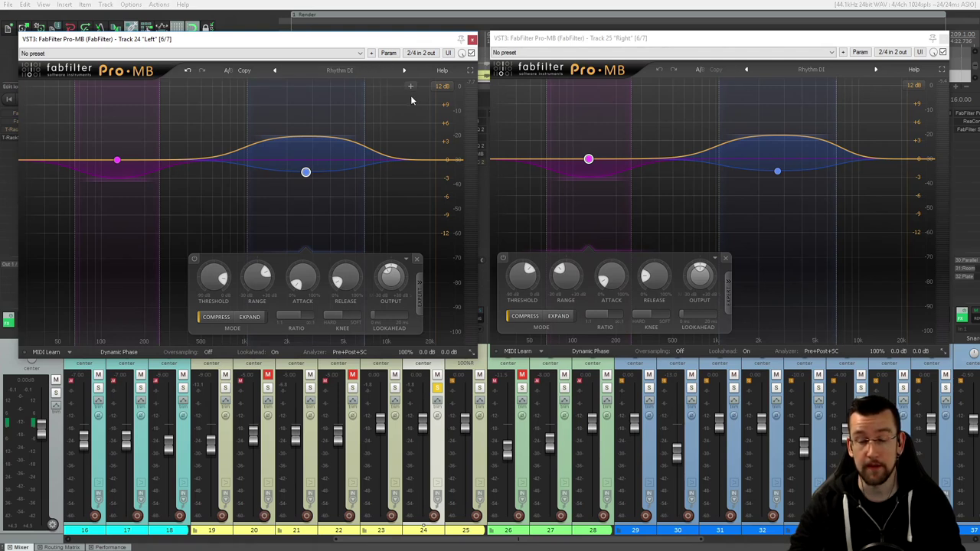
{"action": "mouse_move", "coordinate": [590, 162]}
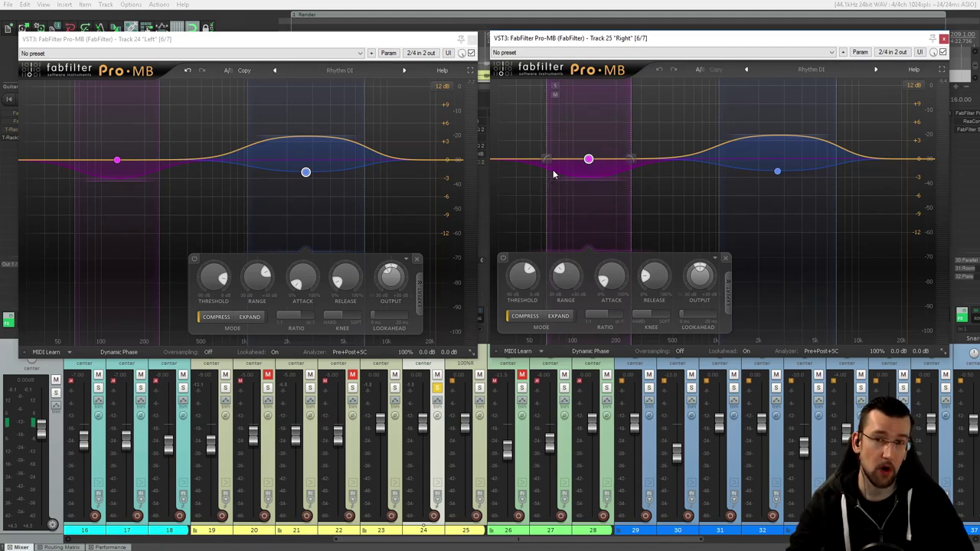
Close the Right track's Pro-MB, enlarge the arrangement area, and zoom in on the Left track with a taller lane.
{"action": "left_click", "coordinate": [944, 38]}
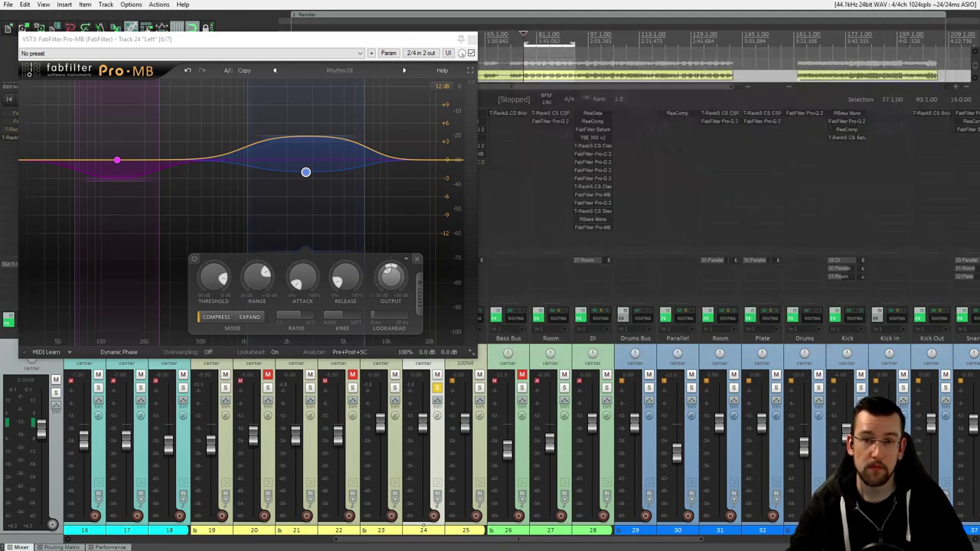
{"action": "left_click_drag", "start_coordinate": [347, 46], "coordinate": [579, 181]}
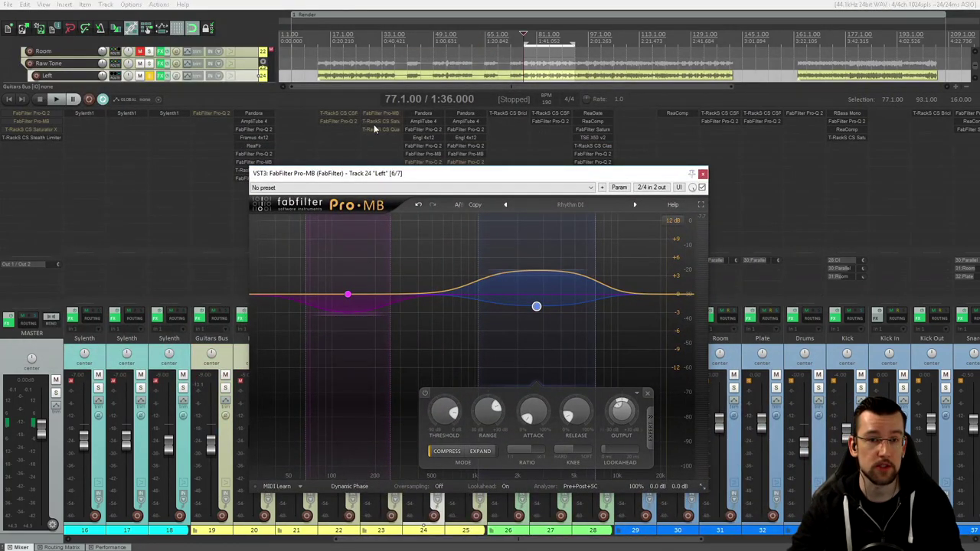
{"action": "left_click_drag", "start_coordinate": [375, 106], "coordinate": [371, 224]}
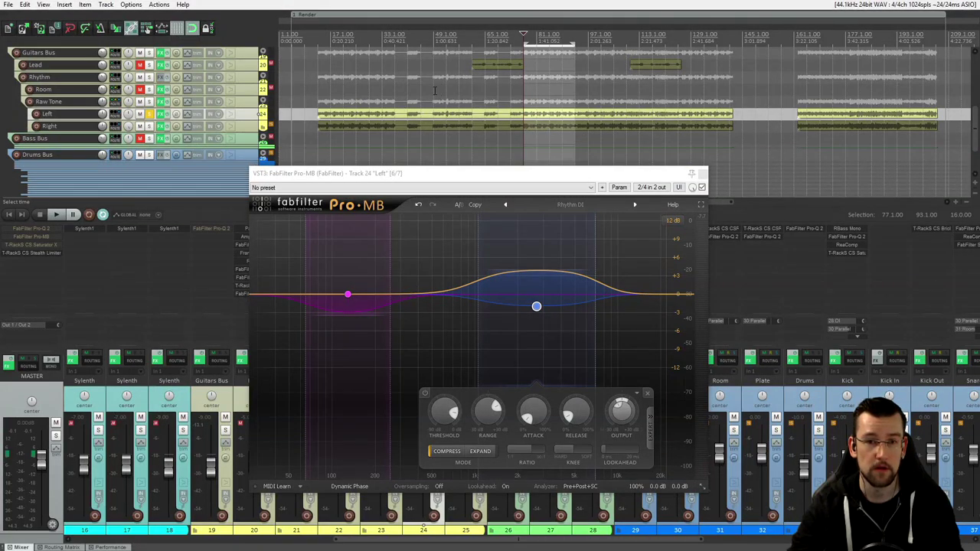
{"action": "scroll", "coordinate": [434, 91], "scroll_direction": "up", "scroll_amount": 4}
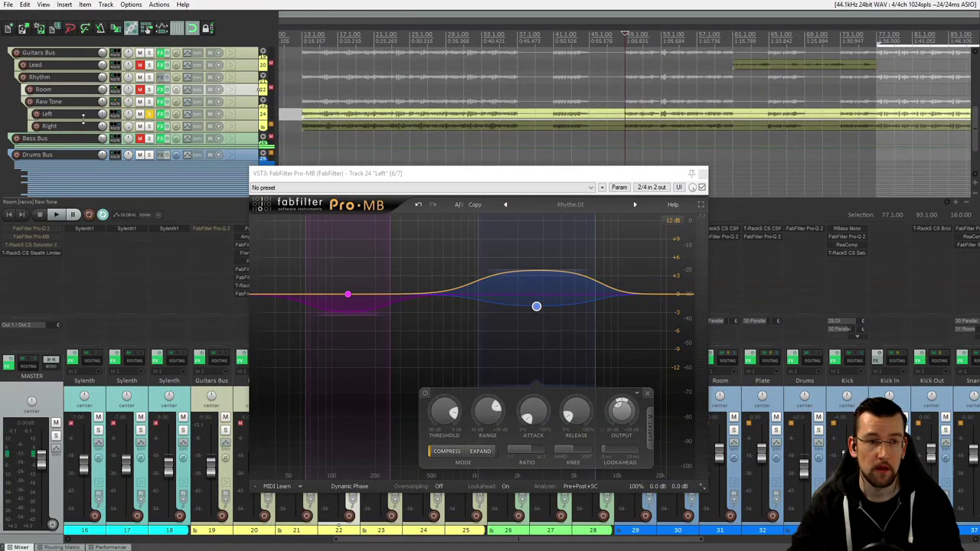
{"action": "left_click_drag", "start_coordinate": [82, 120], "coordinate": [76, 148]}
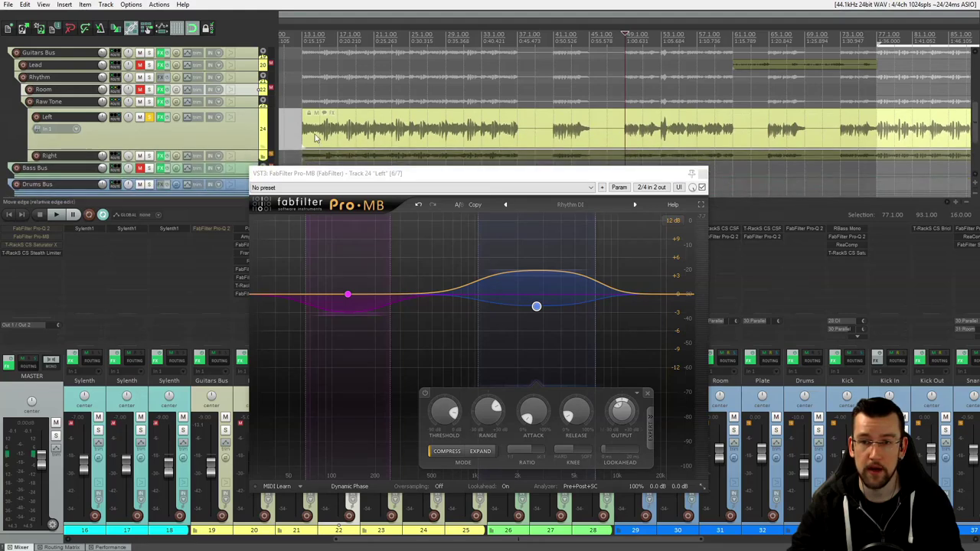
Play the Left track from bars 53, 41 and 33 with its Pro-MB in view, and stop playback.
{"action": "left_click", "coordinate": [661, 90]}
{"action": "key", "text": "space"}
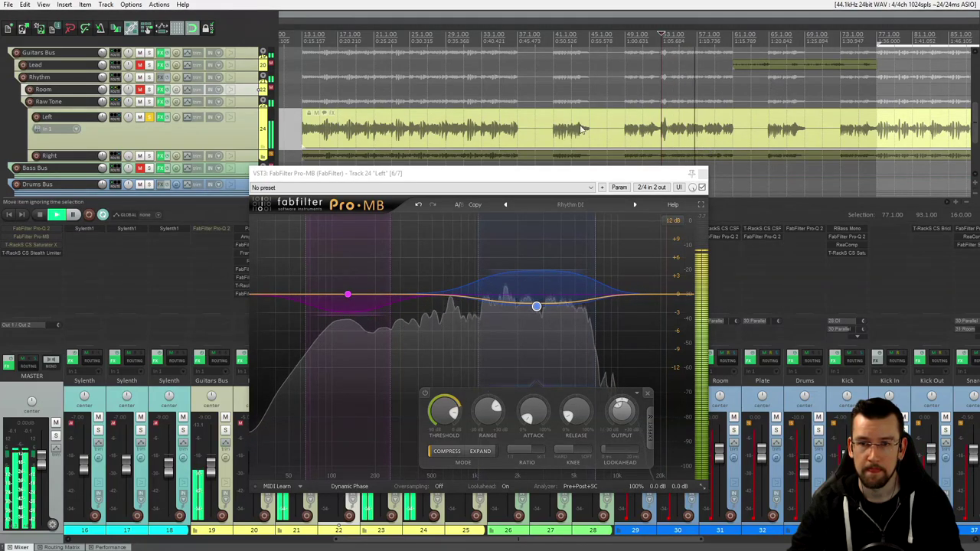
{"action": "left_click", "coordinate": [554, 90]}
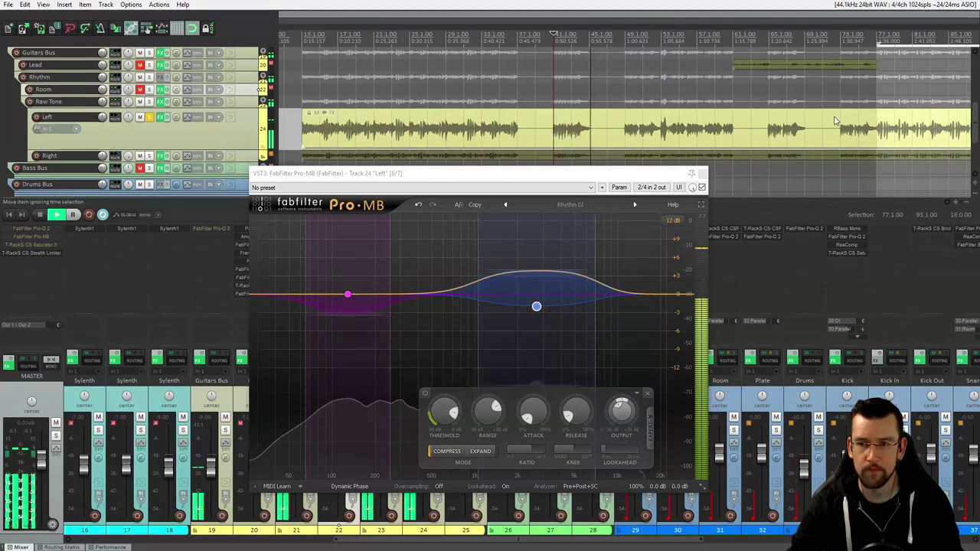
{"action": "left_click_drag", "start_coordinate": [619, 168], "coordinate": [652, 173]}
{"action": "left_click", "coordinate": [479, 90]}
{"action": "key", "text": "space"}
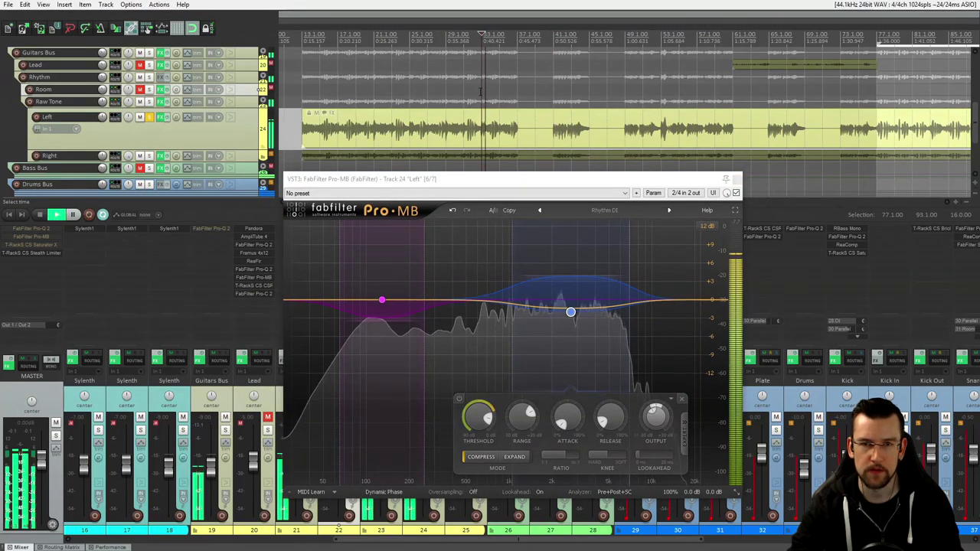
{"action": "key", "text": "space"}
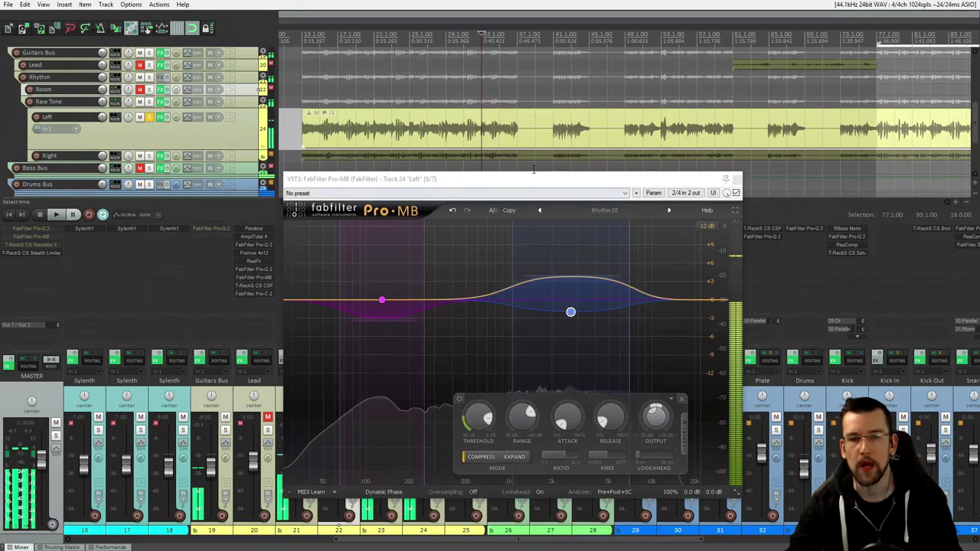
Examine the Left Pro-MB's low band while replaying from bars 33 and 41, stopping after each passage.
{"action": "left_click_drag", "start_coordinate": [539, 182], "coordinate": [597, 174]}
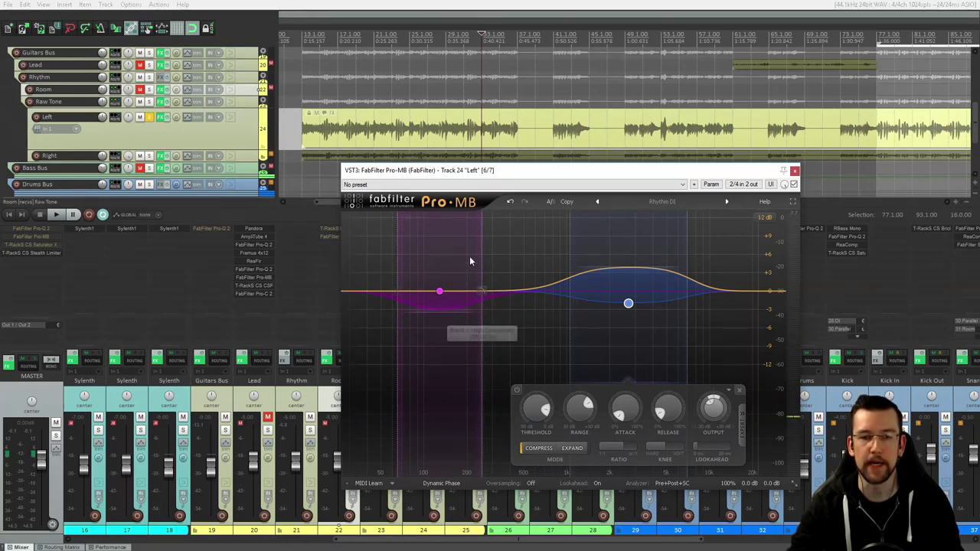
{"action": "mouse_move", "coordinate": [549, 178]}
{"action": "left_mouse_down"}
{"action": "mouse_move", "coordinate": [514, 163]}
{"action": "mouse_move", "coordinate": [548, 160]}
{"action": "left_mouse_up"}
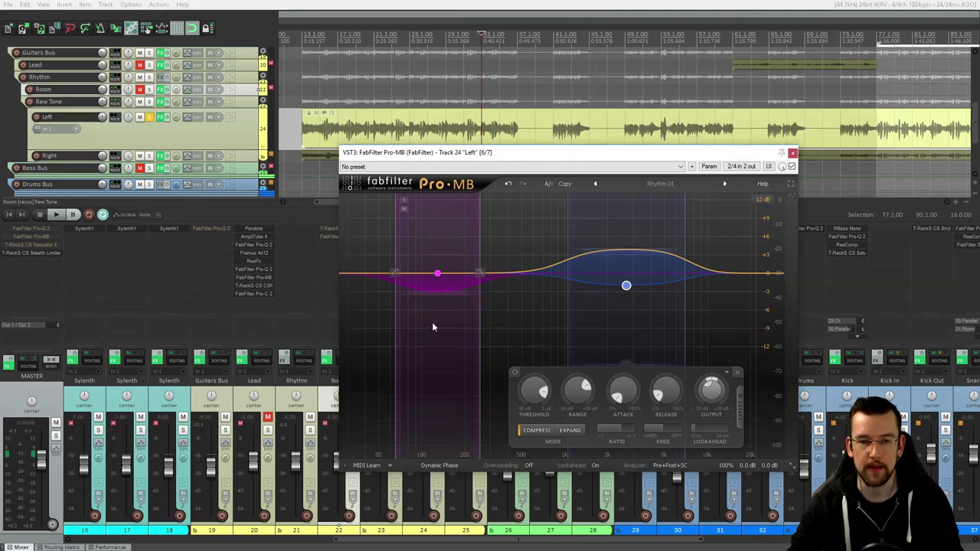
{"action": "left_click_drag", "start_coordinate": [543, 160], "coordinate": [526, 172]}
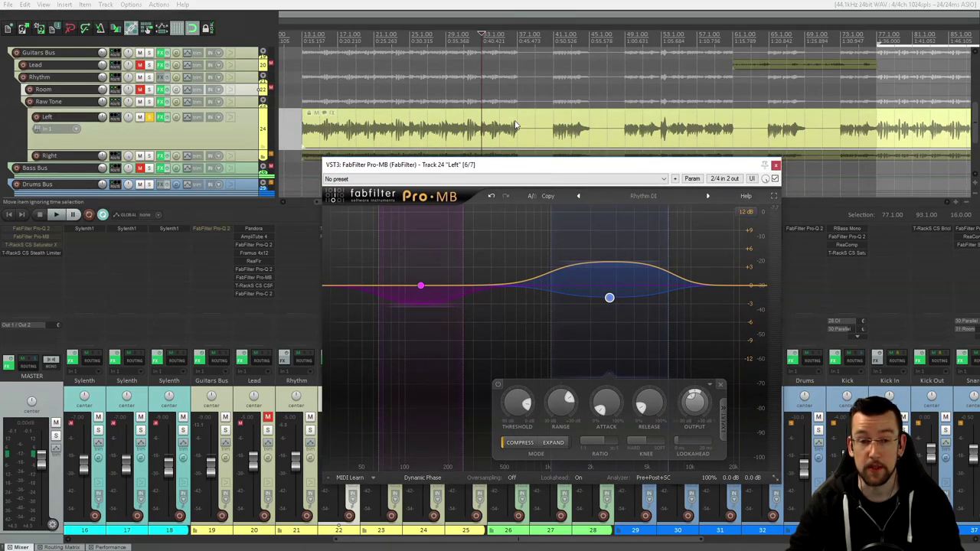
{"action": "key", "text": "space"}
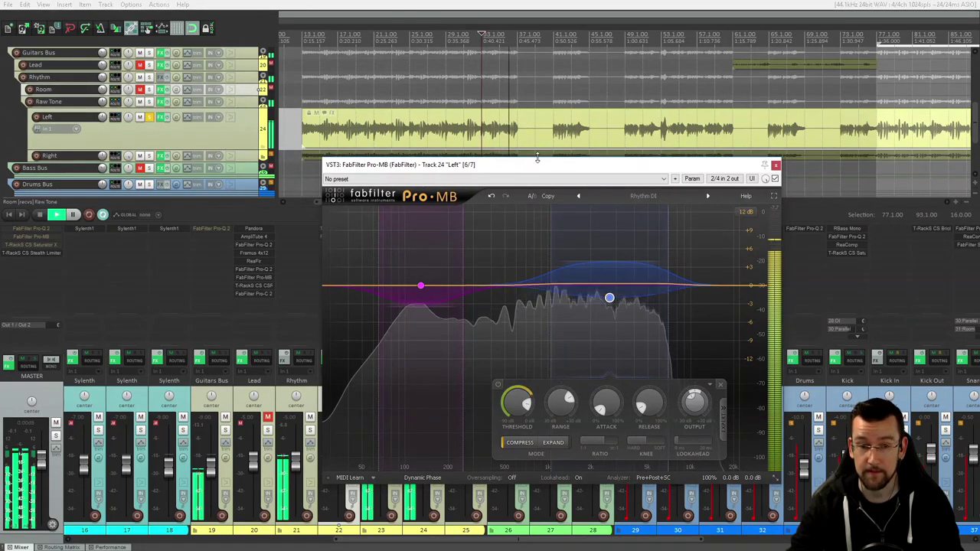
{"action": "key", "text": "space"}
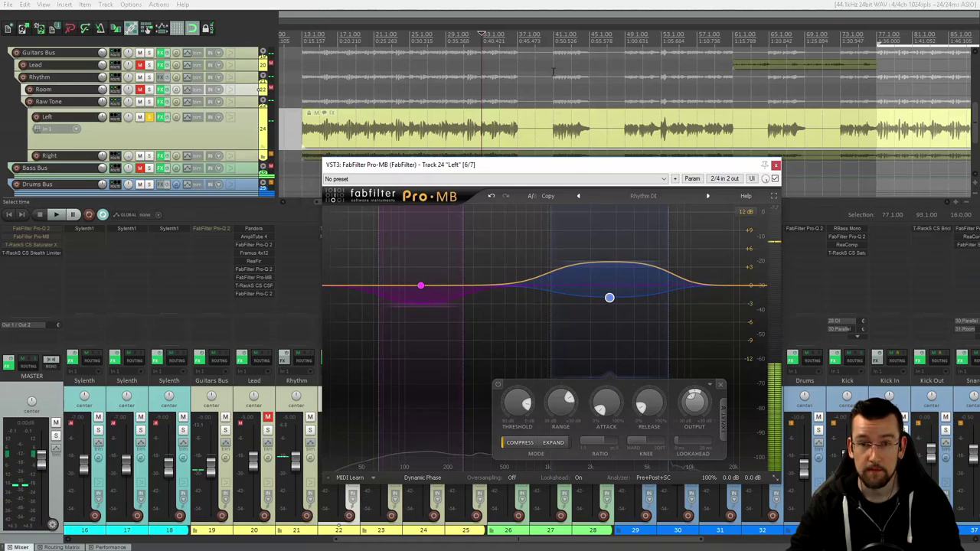
{"action": "key", "text": "space"}
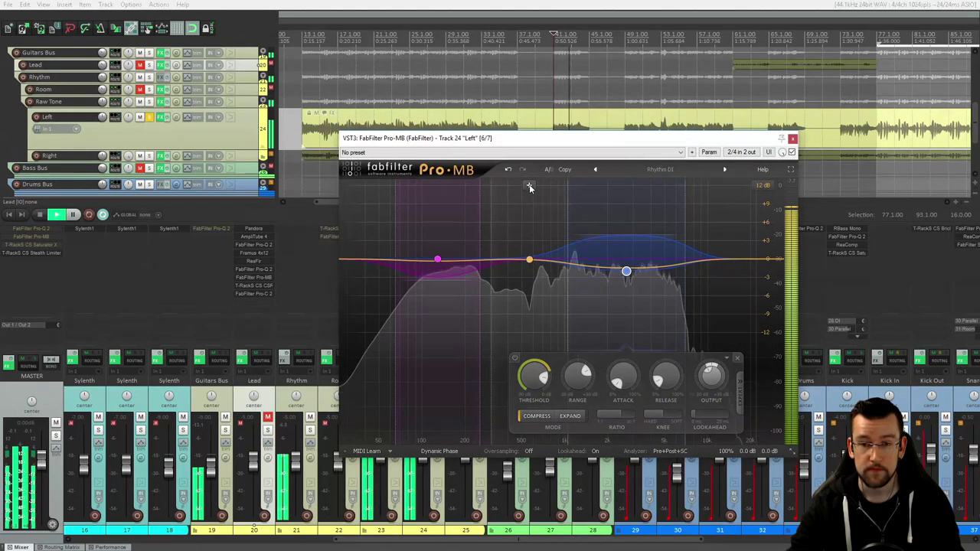
{"action": "key", "text": "space"}
{"action": "left_click_drag", "start_coordinate": [586, 145], "coordinate": [586, 166]}
{"action": "mouse_move", "coordinate": [438, 283]}
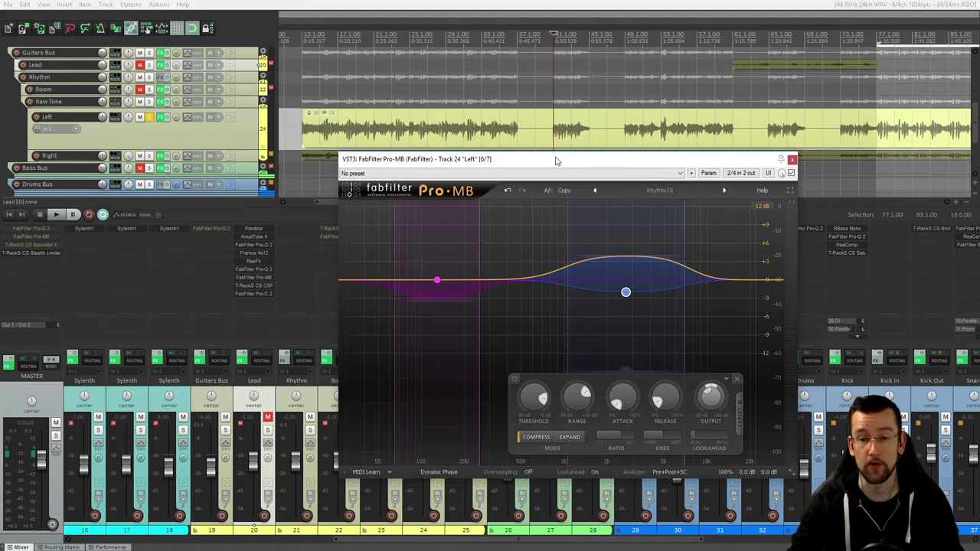
Examine the Left Pro-MB's upper band and its low and high crossover points, and close the compressor.
{"action": "left_click_drag", "start_coordinate": [557, 161], "coordinate": [507, 150]}
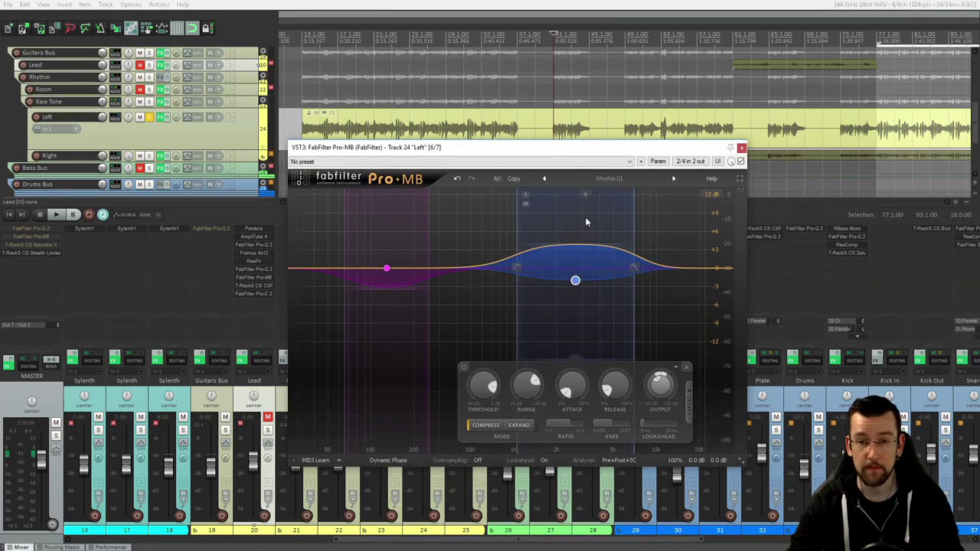
{"action": "mouse_move", "coordinate": [576, 281]}
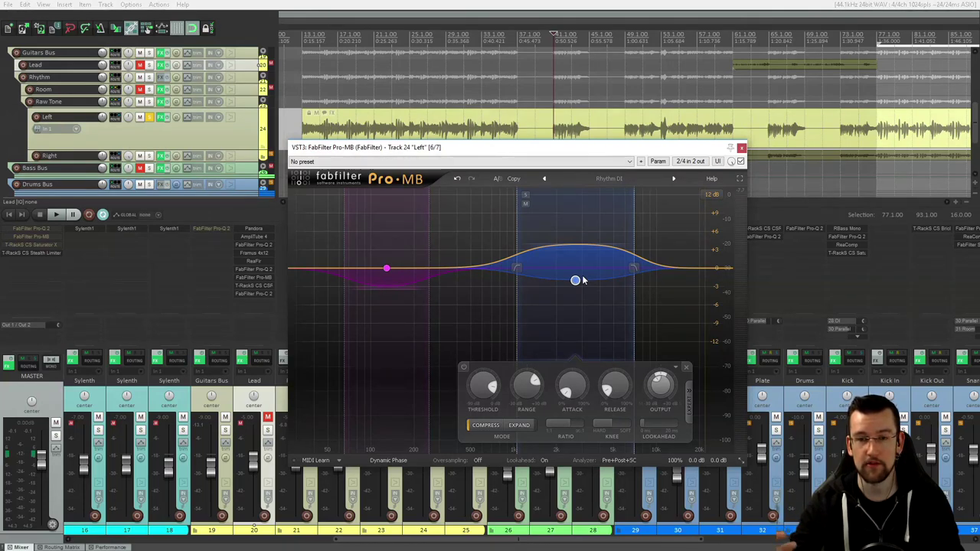
{"action": "mouse_move", "coordinate": [517, 218]}
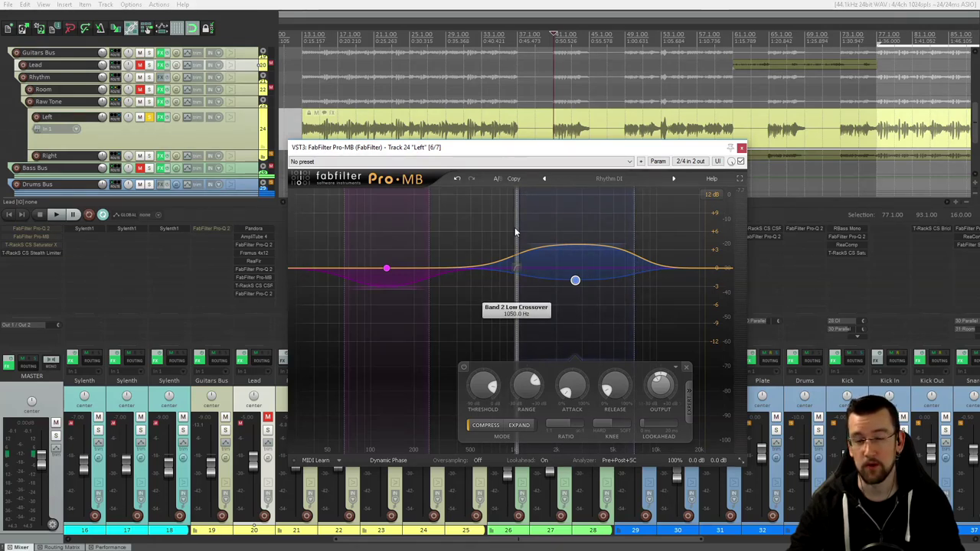
{"action": "mouse_move", "coordinate": [636, 237]}
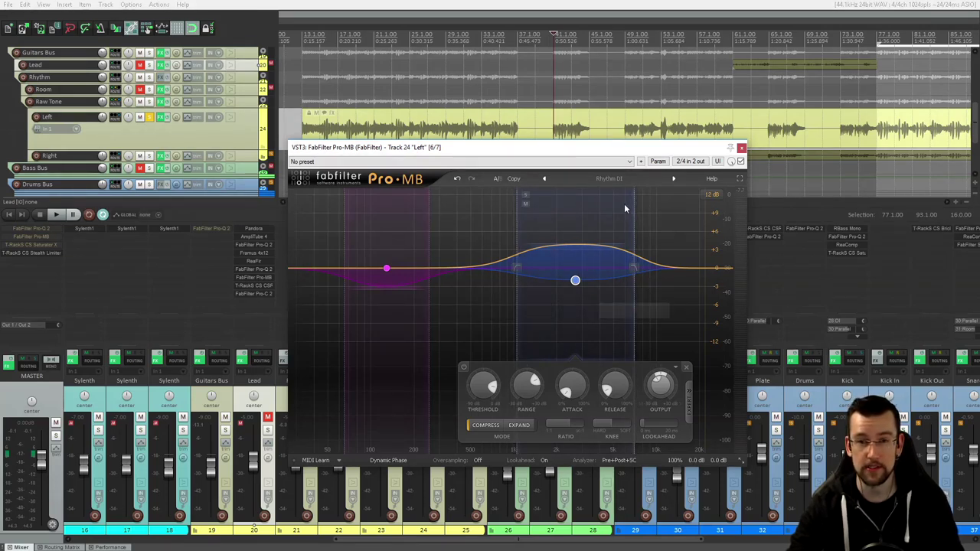
{"action": "mouse_move", "coordinate": [623, 201]}
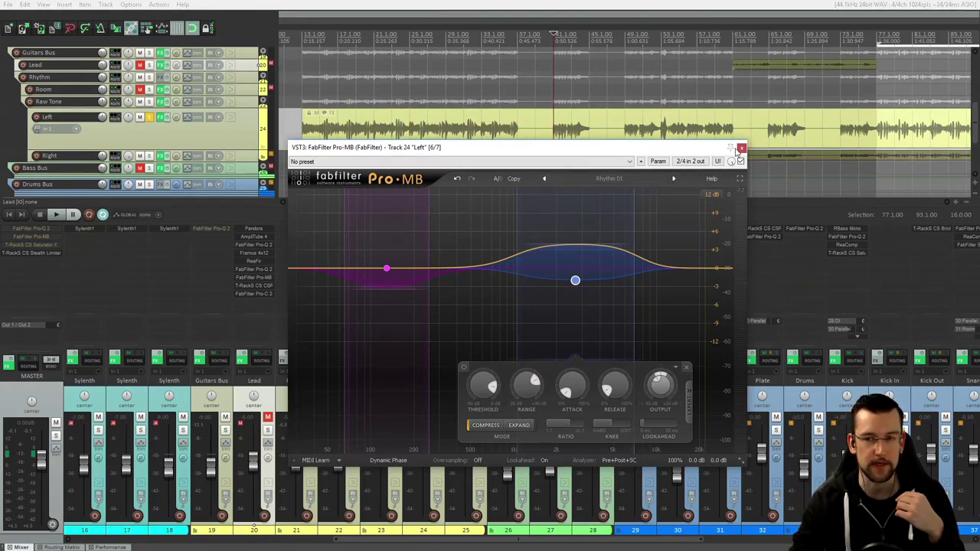
{"action": "left_click_drag", "start_coordinate": [723, 151], "coordinate": [647, 140]}
{"action": "left_click", "coordinate": [665, 136]}
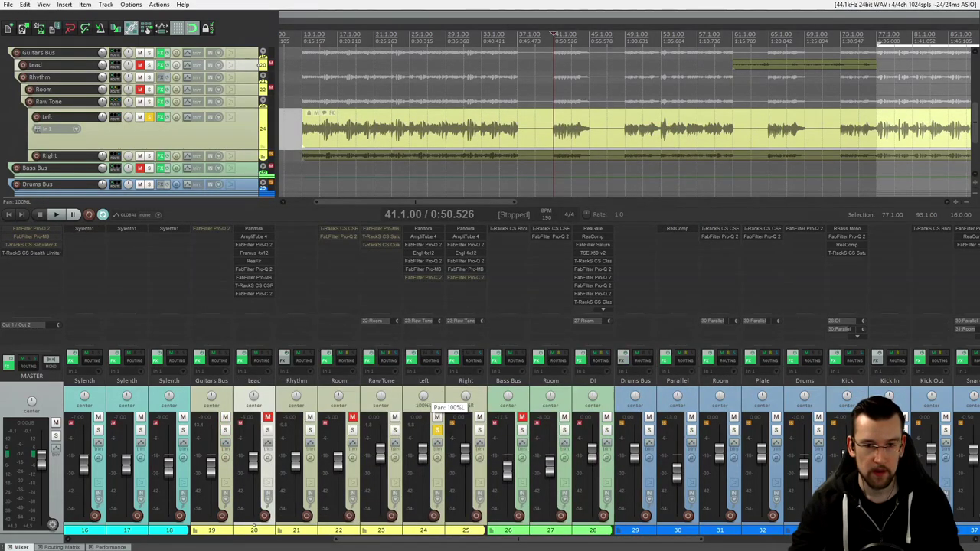
Solo the Guitars Bus, bypass Pro-MB on the Left and Right tracks, and briefly play from bar 41.
{"action": "left_click", "coordinate": [225, 431]}
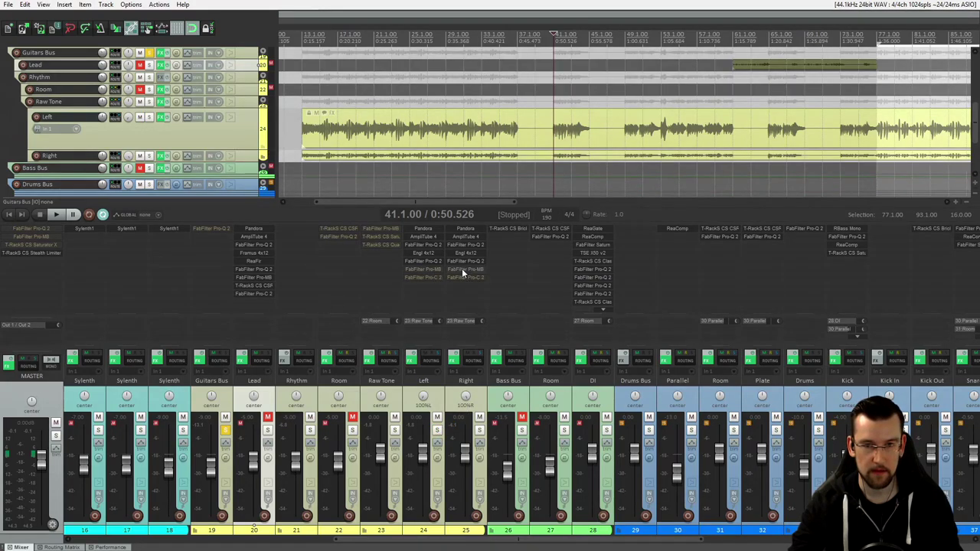
{"action": "left_click", "coordinate": [436, 269], "text": "shift"}
{"action": "key", "text": "space"}
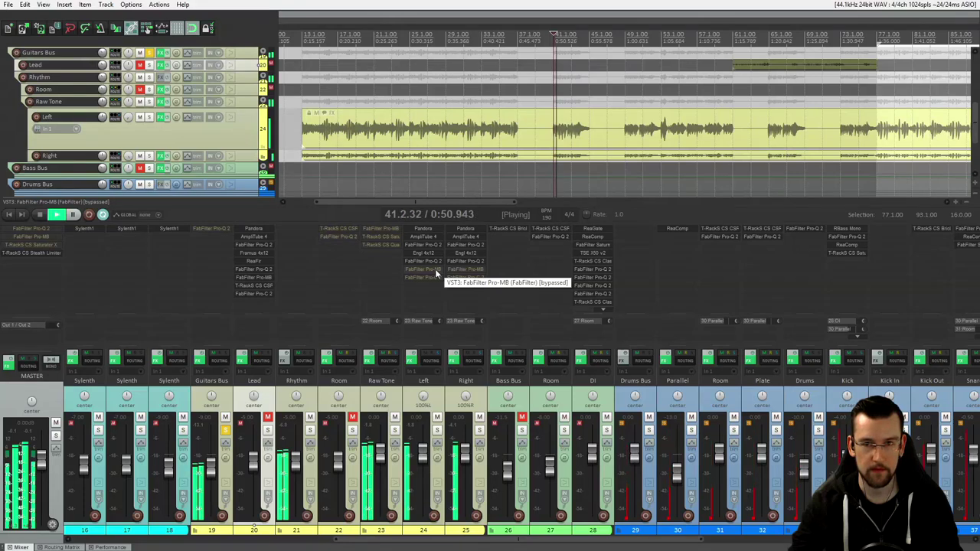
{"action": "key", "text": "space"}
Play the guitars from bar 77, comparing Left and Right with Pro-MB active and bypassed, and stop playback.
{"action": "scroll", "coordinate": [764, 130], "scroll_direction": "down", "scroll_amount": 3}
{"action": "left_click", "coordinate": [765, 130]}
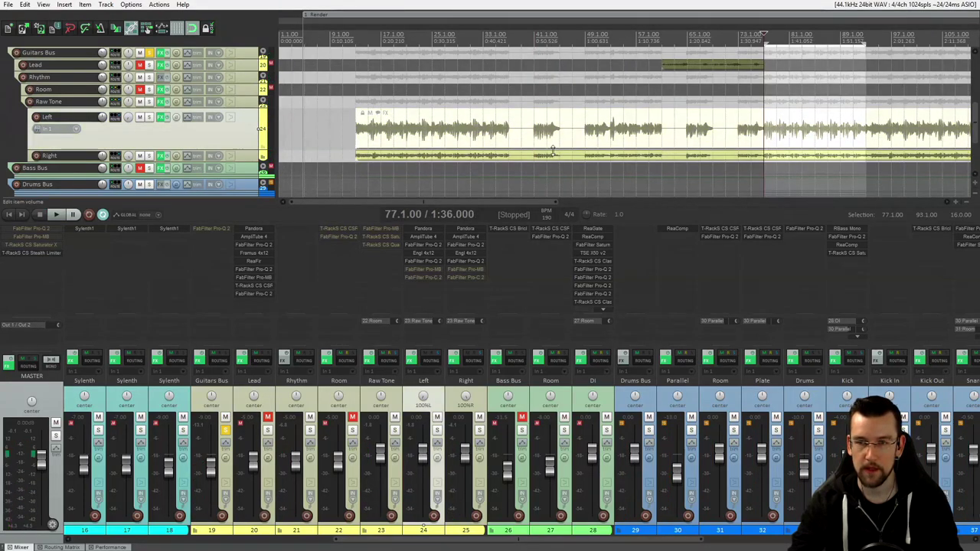
{"action": "key", "text": "space"}
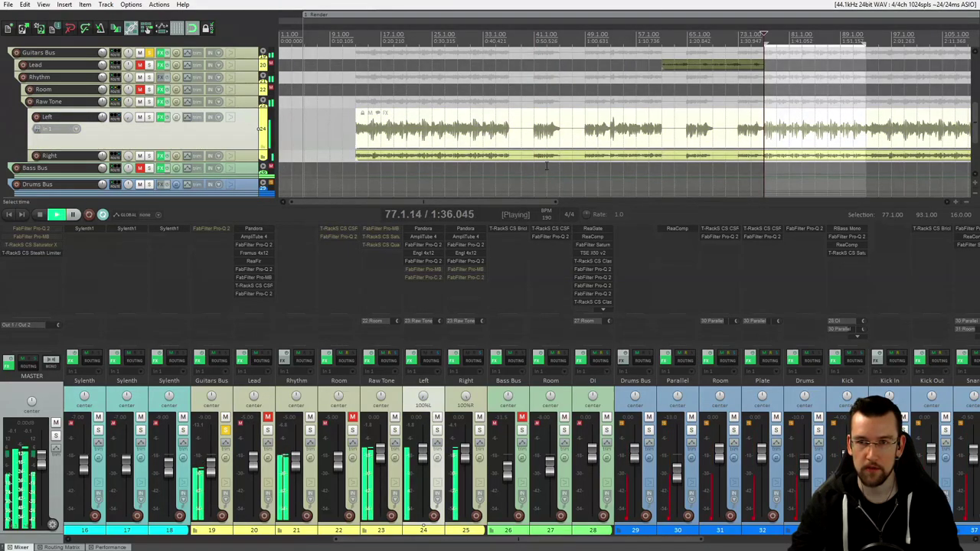
{"action": "left_click", "coordinate": [452, 270], "text": "shift"}
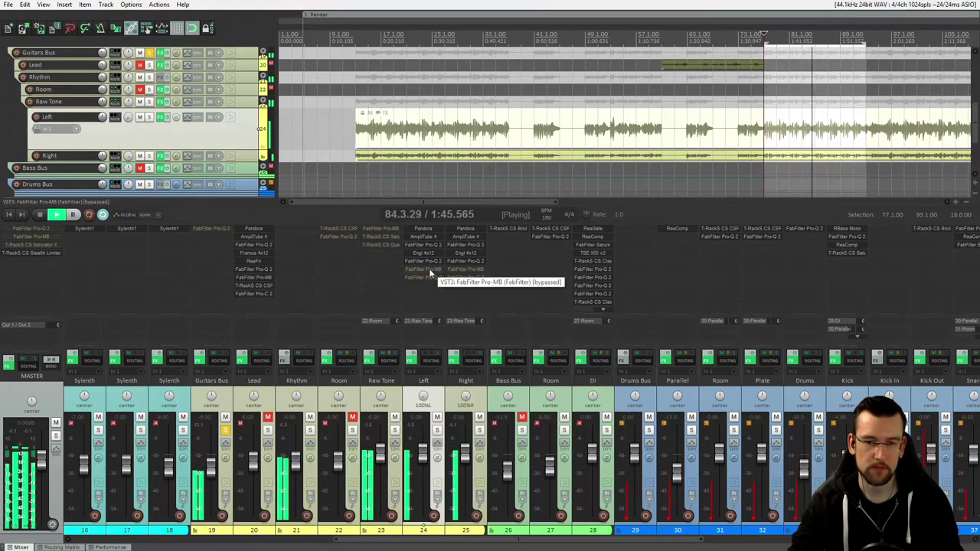
{"action": "left_click", "coordinate": [429, 268], "text": "shift"}
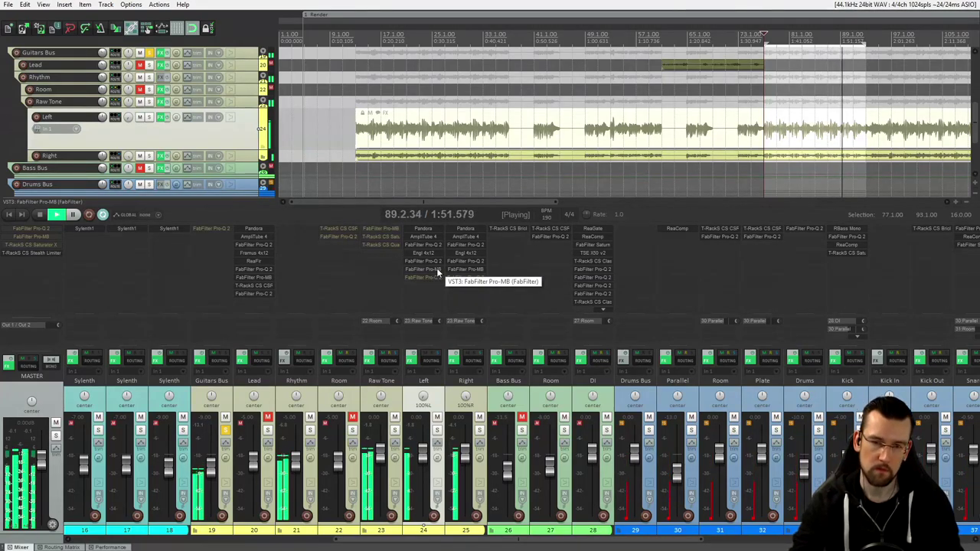
{"action": "left_click", "coordinate": [466, 272], "text": "shift"}
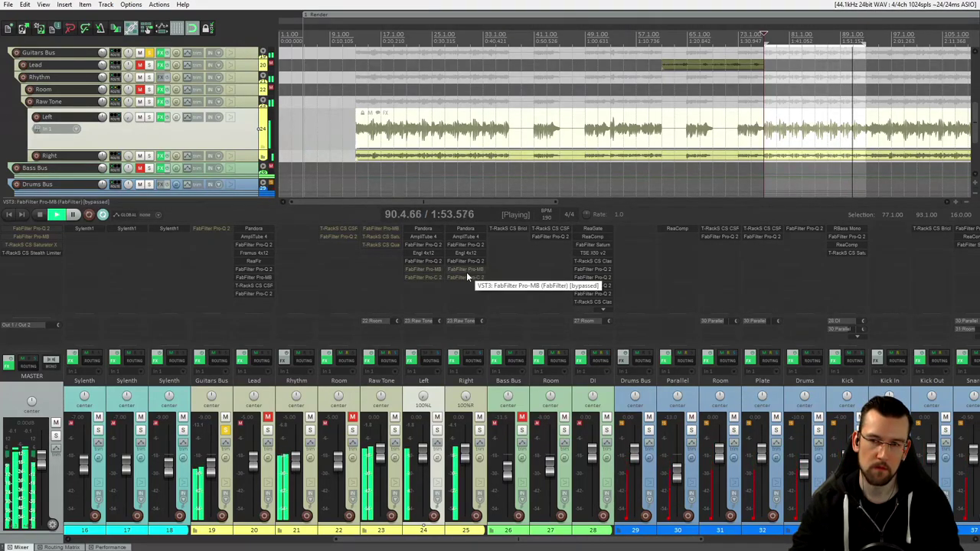
{"action": "key", "text": "space"}
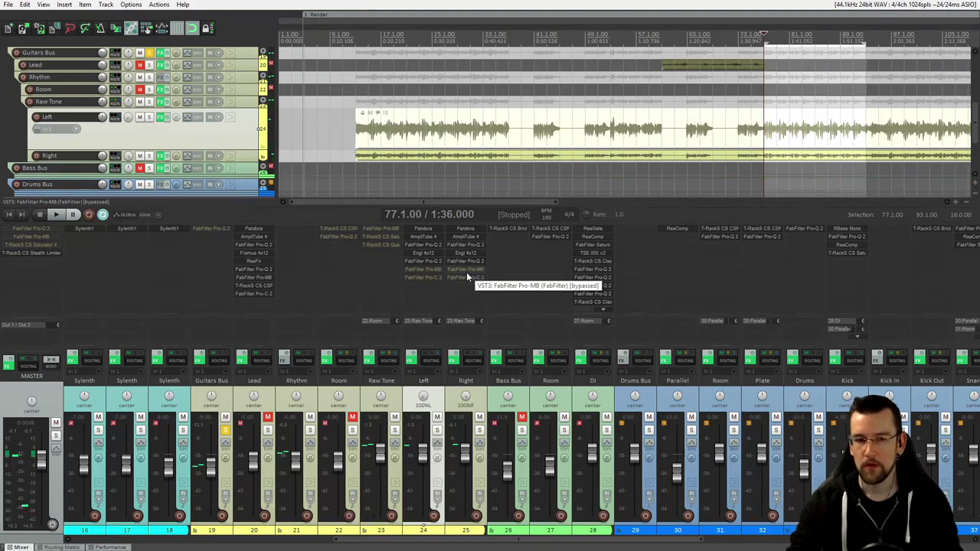
Review the Right track's Pro-MB, close it, and re-enable Pro-MB on the Left and Right tracks.
{"action": "left_click", "coordinate": [466, 272]}
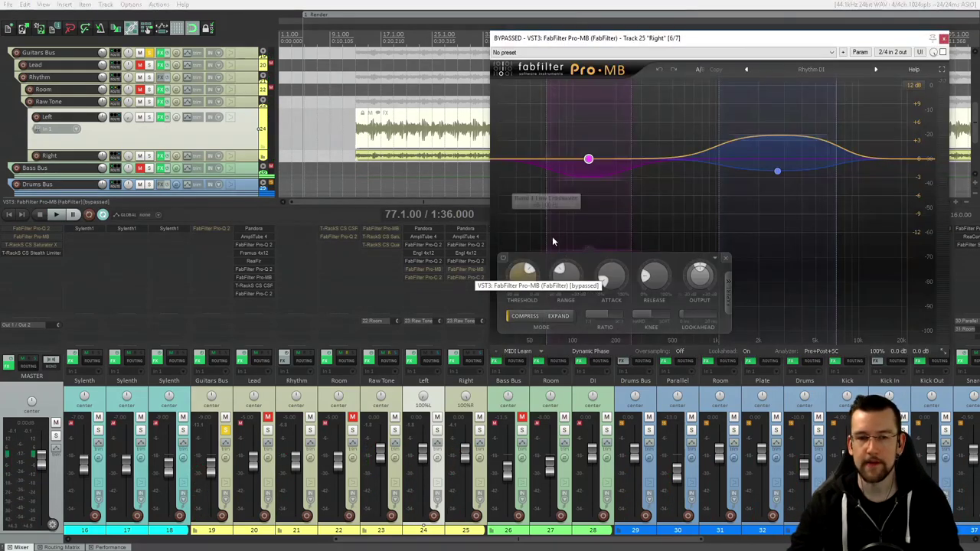
{"action": "left_click", "coordinate": [718, 52]}
{"action": "left_click", "coordinate": [710, 38]}
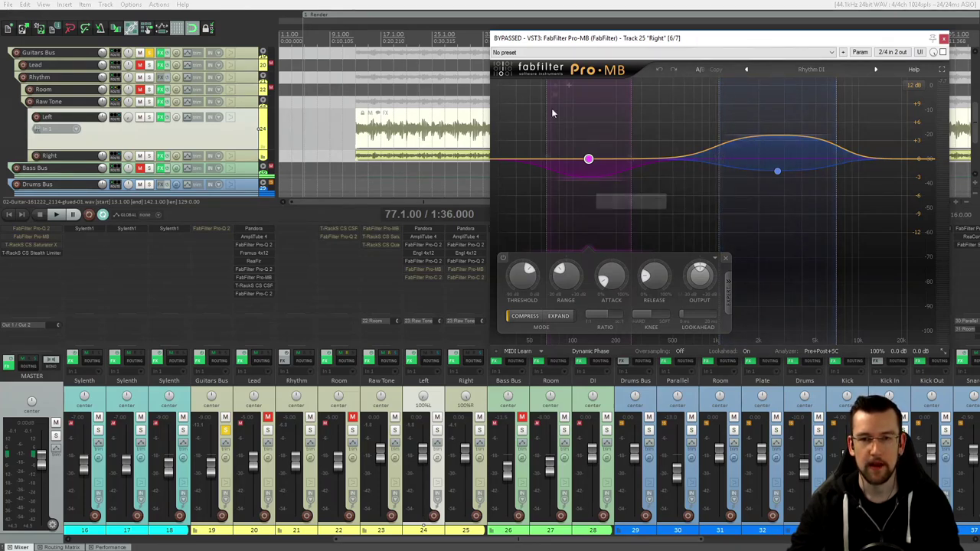
{"action": "left_click_drag", "start_coordinate": [731, 38], "coordinate": [488, 68]}
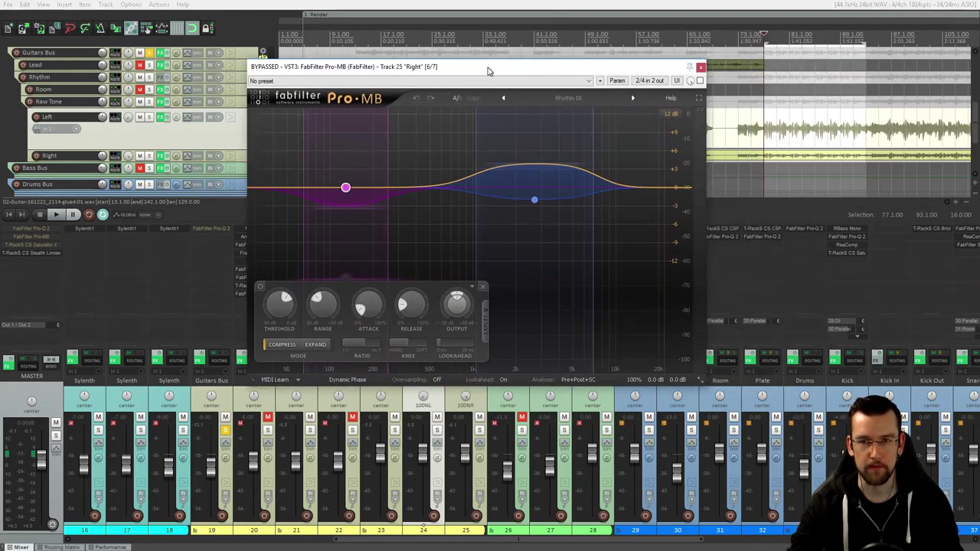
{"action": "left_click", "coordinate": [701, 67]}
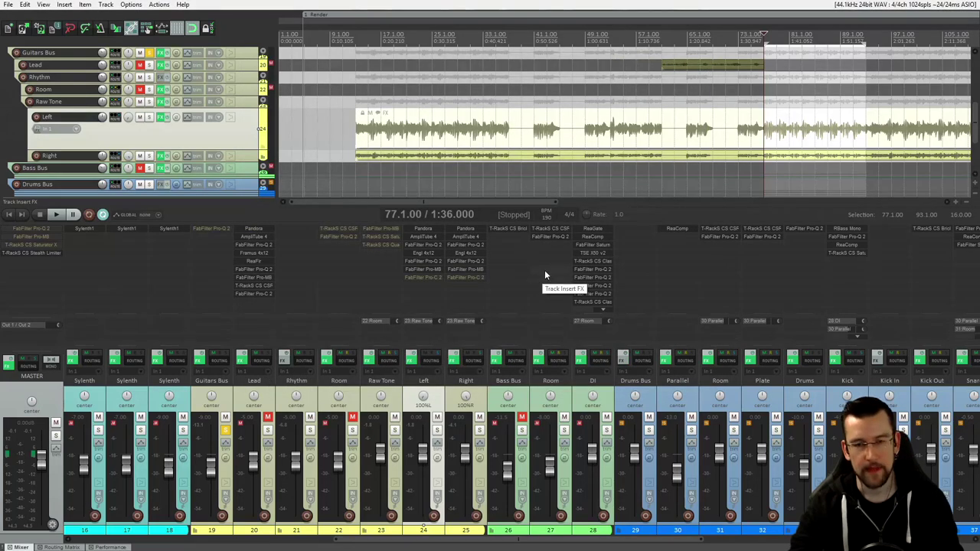
Open and enable Pro-C 2 on the Left and Right tracks, and arrange the two compressors side by side.
{"action": "left_click", "coordinate": [427, 278]}
{"action": "left_click", "coordinate": [475, 277]}
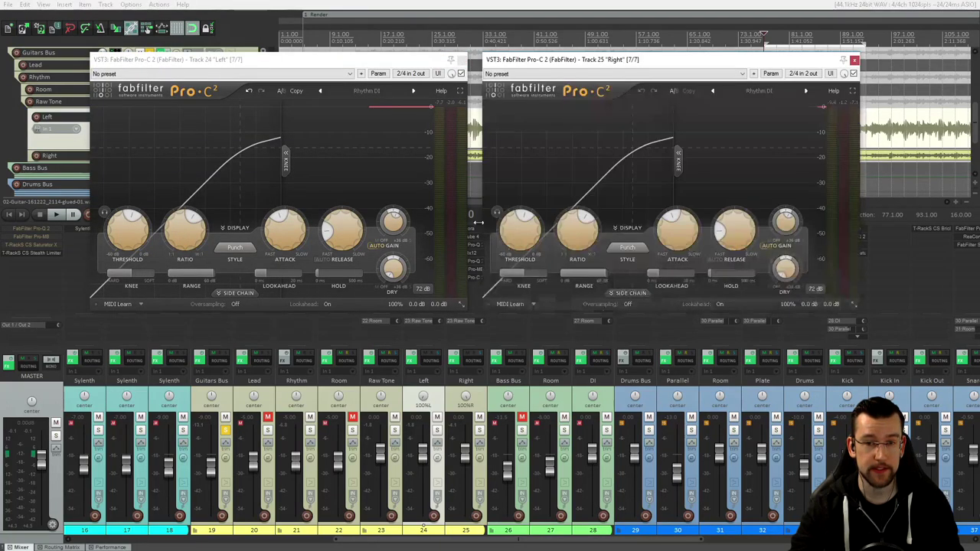
{"action": "mouse_move", "coordinate": [637, 62]}
{"action": "left_mouse_down"}
{"action": "mouse_move", "coordinate": [674, 59]}
{"action": "mouse_move", "coordinate": [648, 62]}
{"action": "left_mouse_up"}
{"action": "mouse_move", "coordinate": [396, 61]}
{"action": "left_mouse_down"}
{"action": "mouse_move", "coordinate": [402, 56]}
{"action": "mouse_move", "coordinate": [396, 61]}
{"action": "left_mouse_up"}
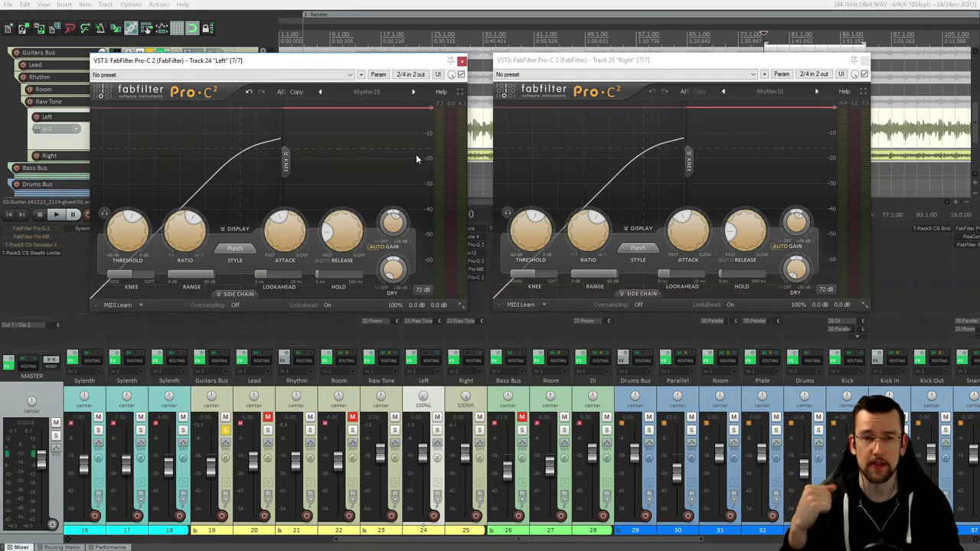
{"action": "left_click_drag", "start_coordinate": [392, 65], "coordinate": [397, 63]}
{"action": "left_click_drag", "start_coordinate": [686, 67], "coordinate": [694, 67]}
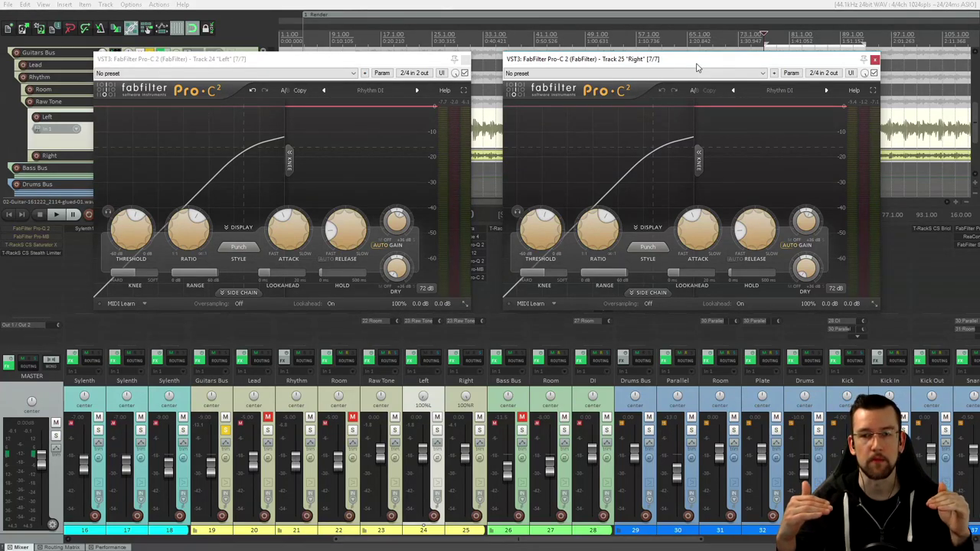
{"action": "left_click_drag", "start_coordinate": [422, 59], "coordinate": [428, 69]}
{"action": "left_click_drag", "start_coordinate": [607, 65], "coordinate": [617, 73]}
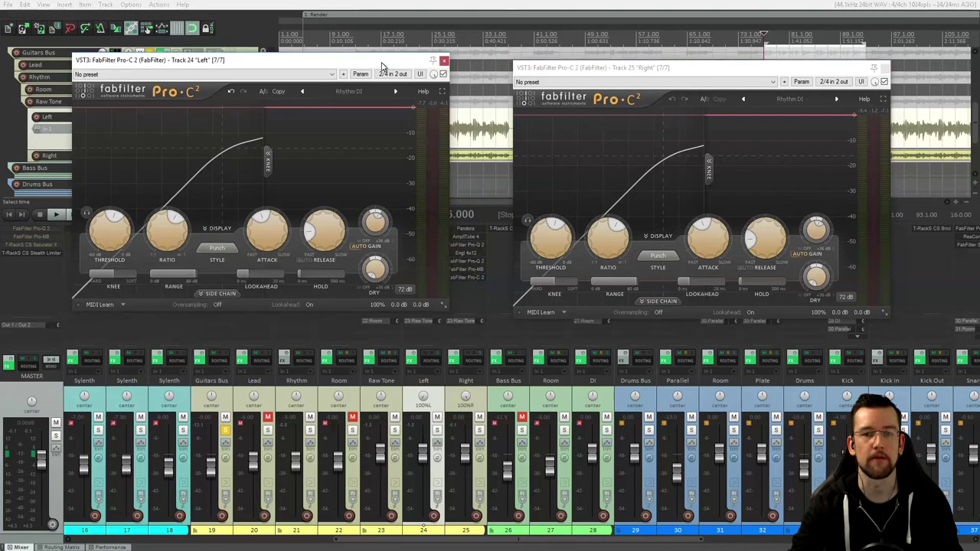
{"action": "left_click_drag", "start_coordinate": [352, 69], "coordinate": [326, 65]}
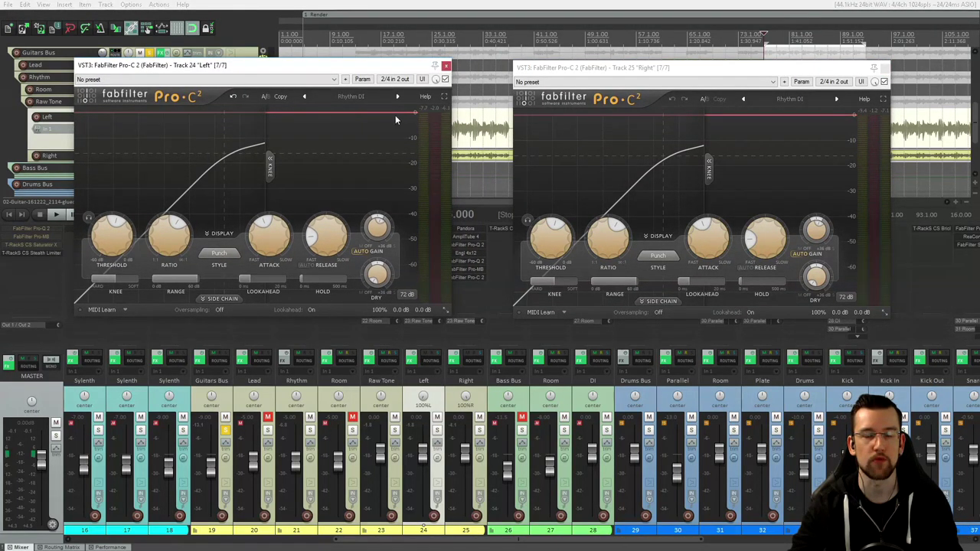
Play the guitars from bar 77 with both Pro-C 2 compressors in view, stop playback, and close them.
{"action": "key", "text": "space"}
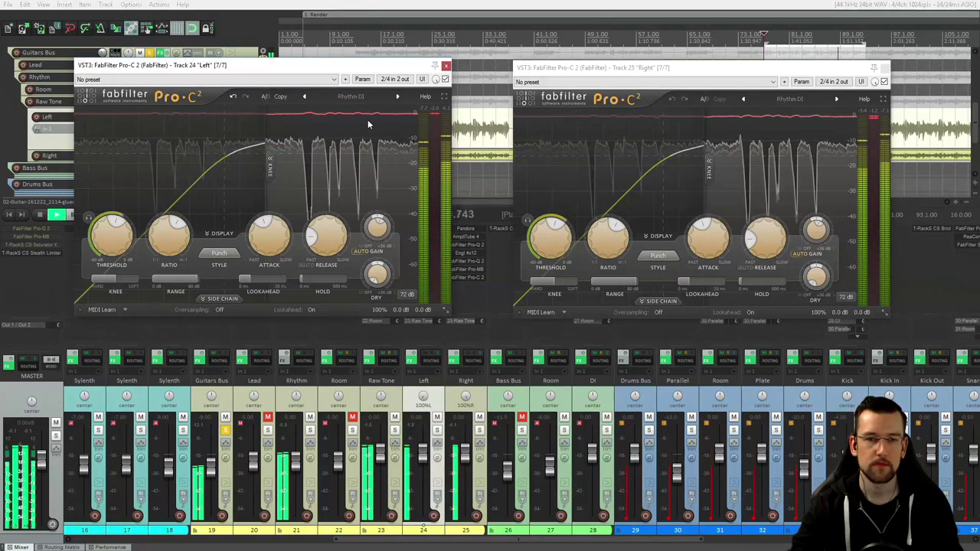
{"action": "key", "text": "space"}
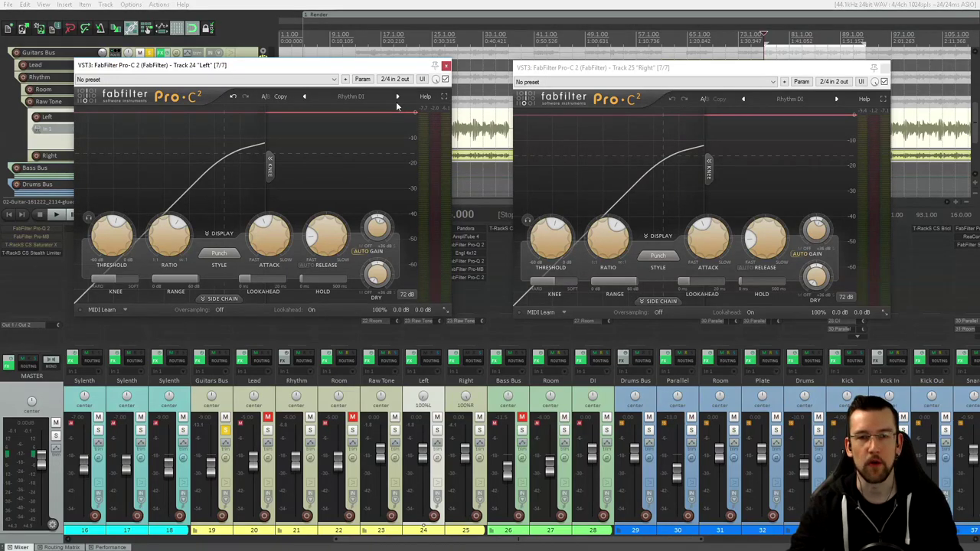
{"action": "left_click", "coordinate": [447, 66]}
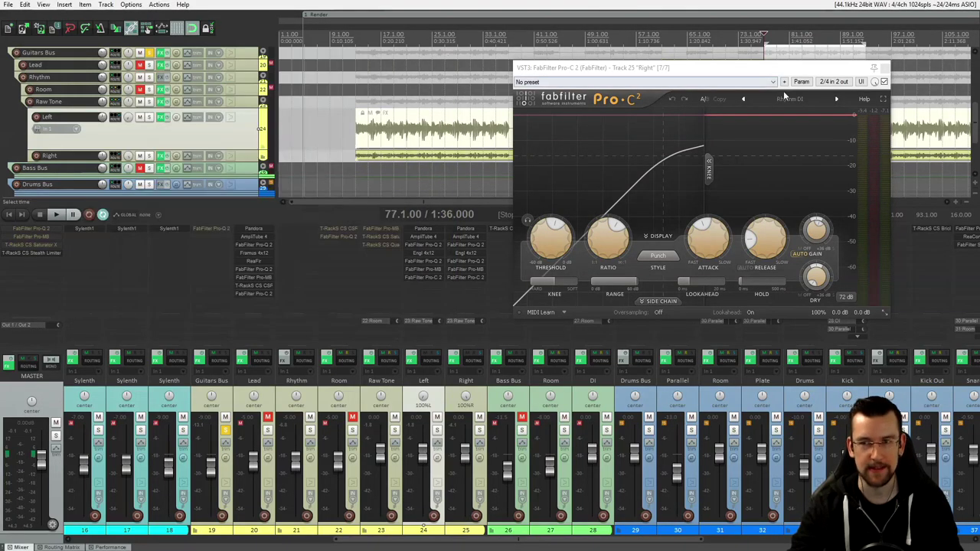
{"action": "left_click", "coordinate": [886, 68]}
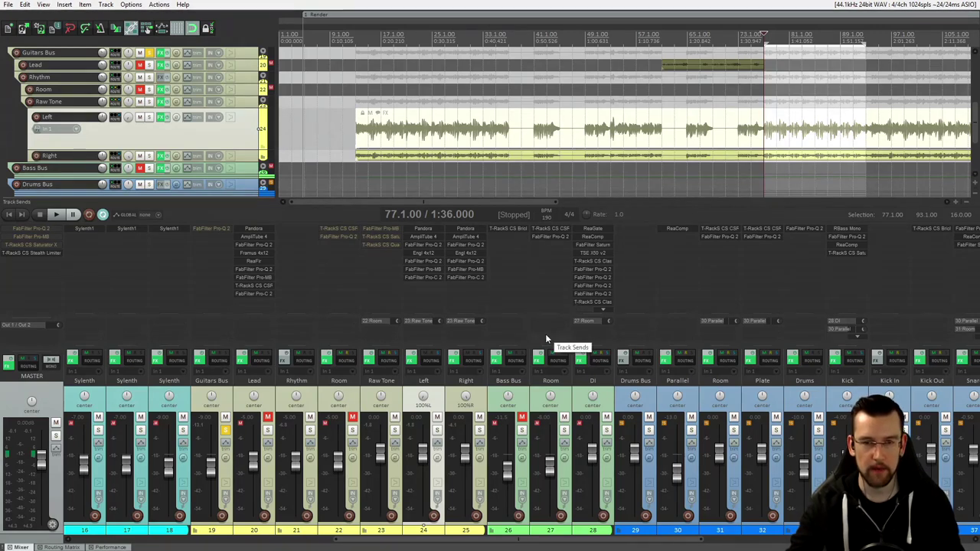
Unmute the Bass Bus, bypass Pro-Q 2, Pro-MB and Pro-C 2 on both guitars, and unsolo the Guitars Bus after a brief playback.
{"action": "left_click", "coordinate": [522, 417]}
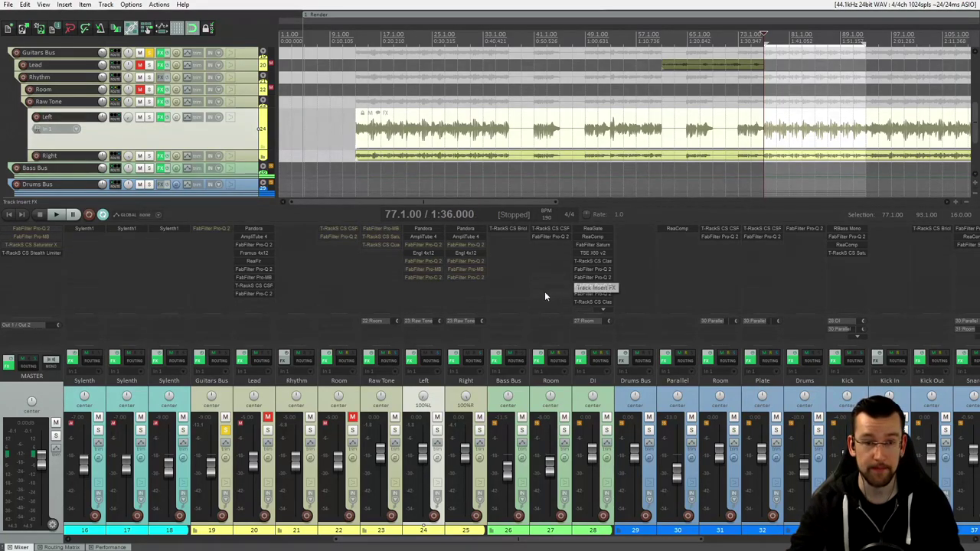
{"action": "key", "text": "space"}
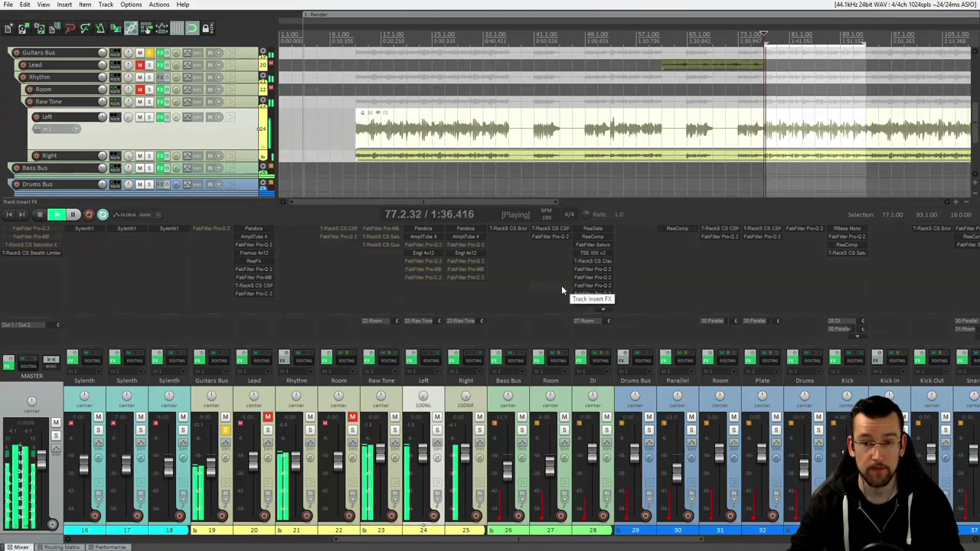
{"action": "key", "text": "space"}
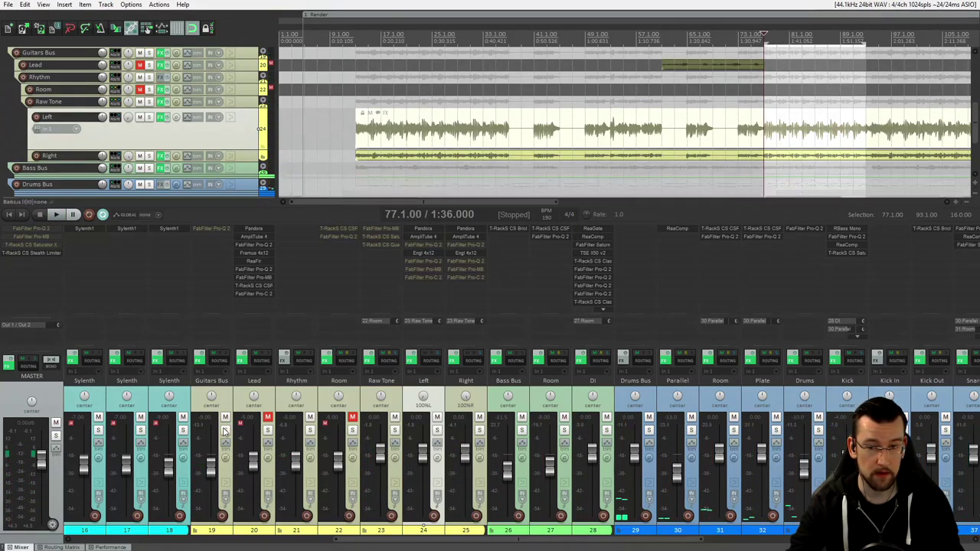
Play the full mix from bar 77 with the Left and Right processing bypassed, re-enable the plug-ins, and replay the passage.
{"action": "scroll", "coordinate": [320, 276], "scroll_direction": "right", "scroll_amount": 5}
{"action": "key", "text": "space"}
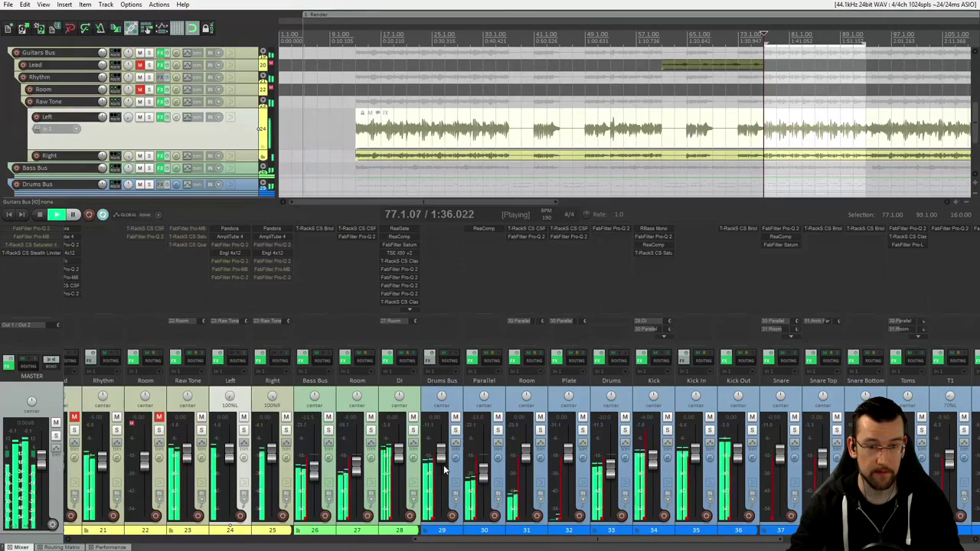
{"action": "scroll", "coordinate": [468, 437], "scroll_direction": "left", "scroll_amount": 11}
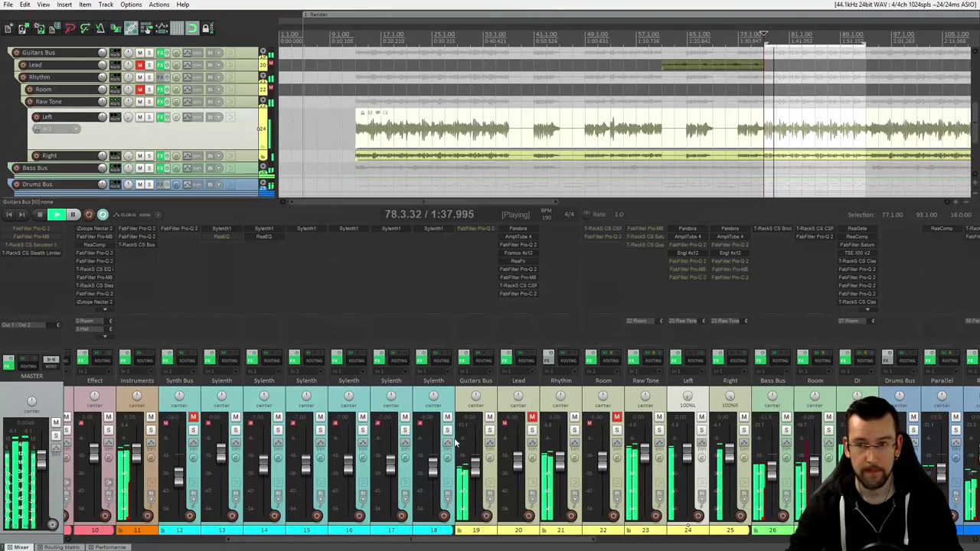
{"action": "scroll", "coordinate": [447, 469], "scroll_direction": "left", "scroll_amount": 9}
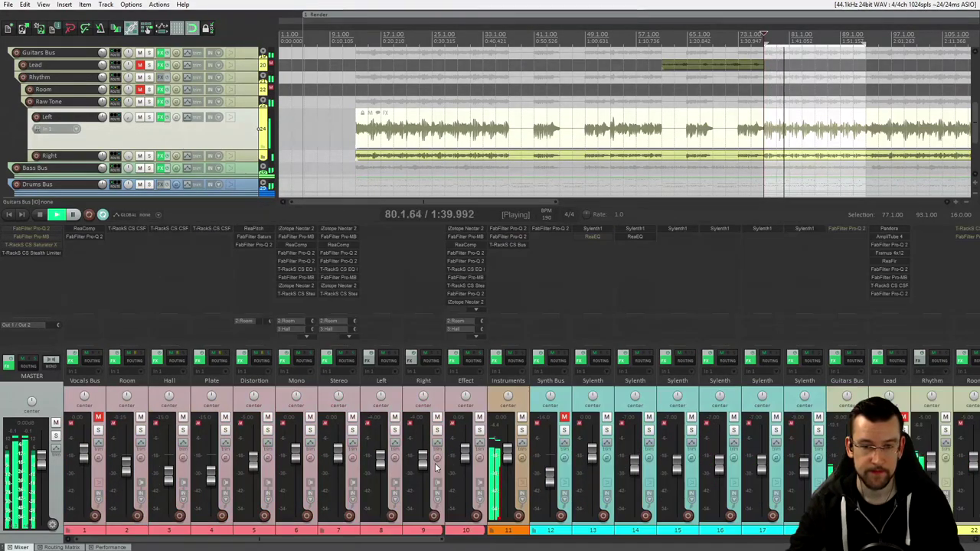
{"action": "scroll", "coordinate": [406, 381], "scroll_direction": "right", "scroll_amount": 11}
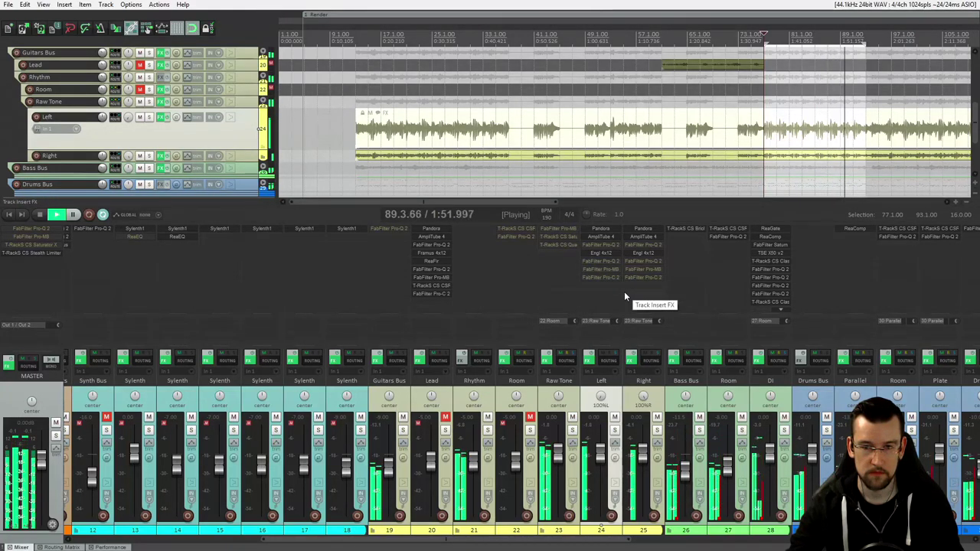
{"action": "key", "text": "space"}
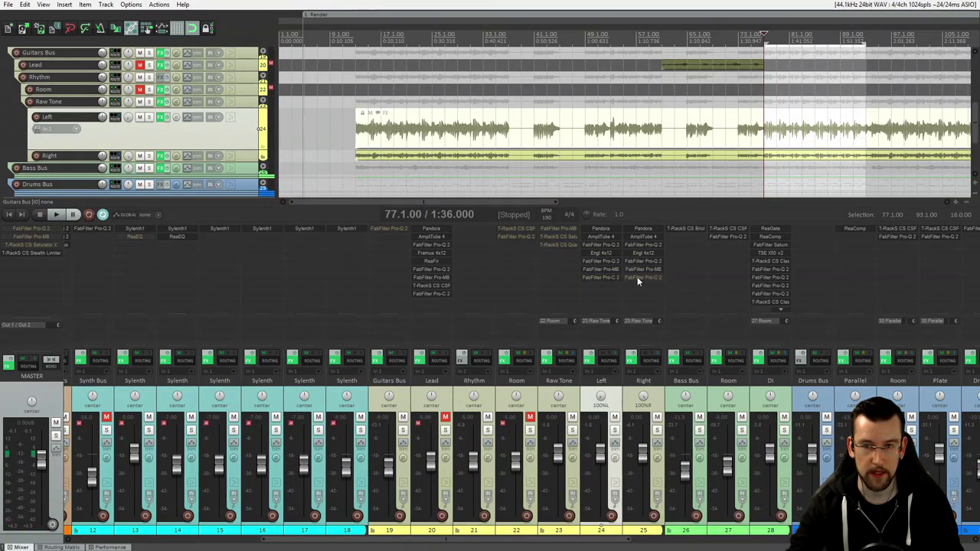
{"action": "key", "text": "space"}
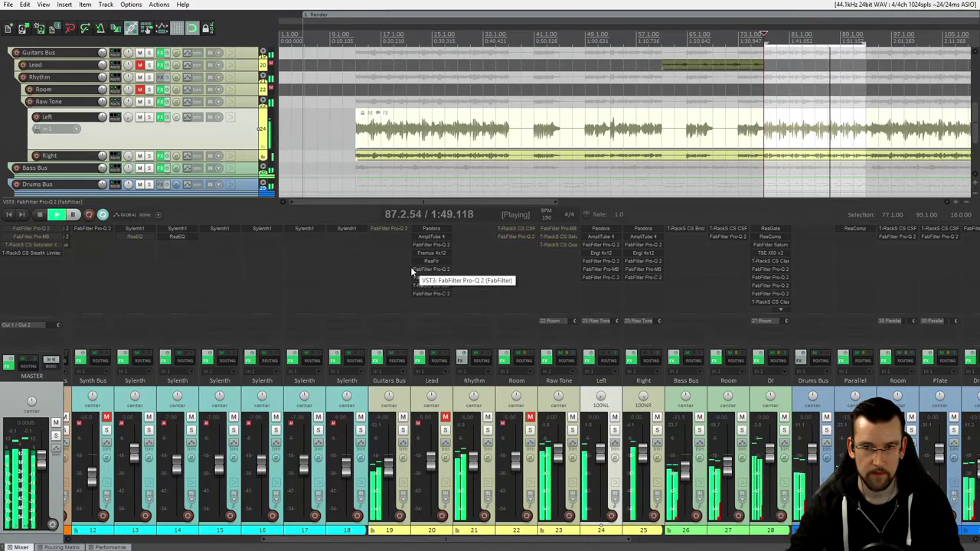
{"action": "key", "text": "space"}
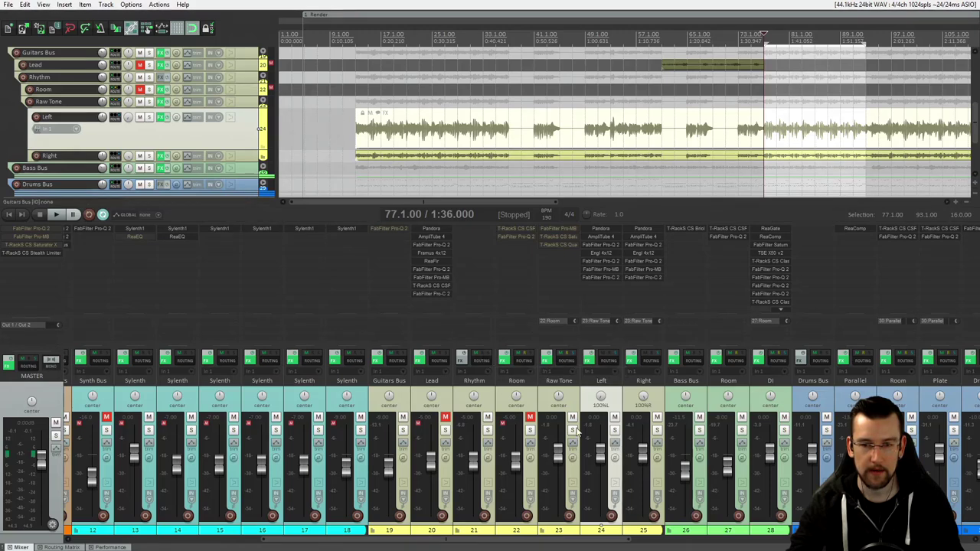
Reduce the Left track's height to match its neighbours, and select Left, Right and their Raw Tone folder in turn.
{"action": "left_click", "coordinate": [580, 452]}
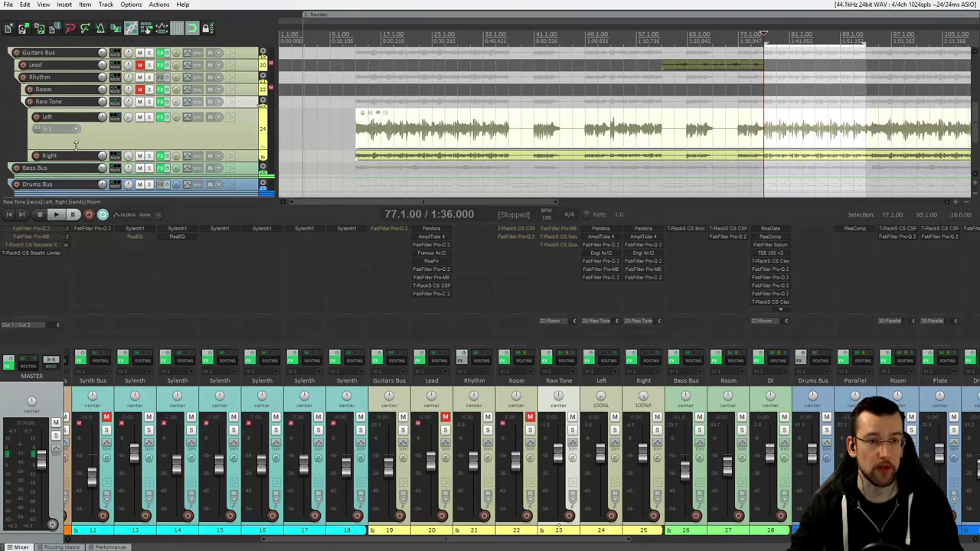
{"action": "left_click_drag", "start_coordinate": [76, 145], "coordinate": [83, 105]}
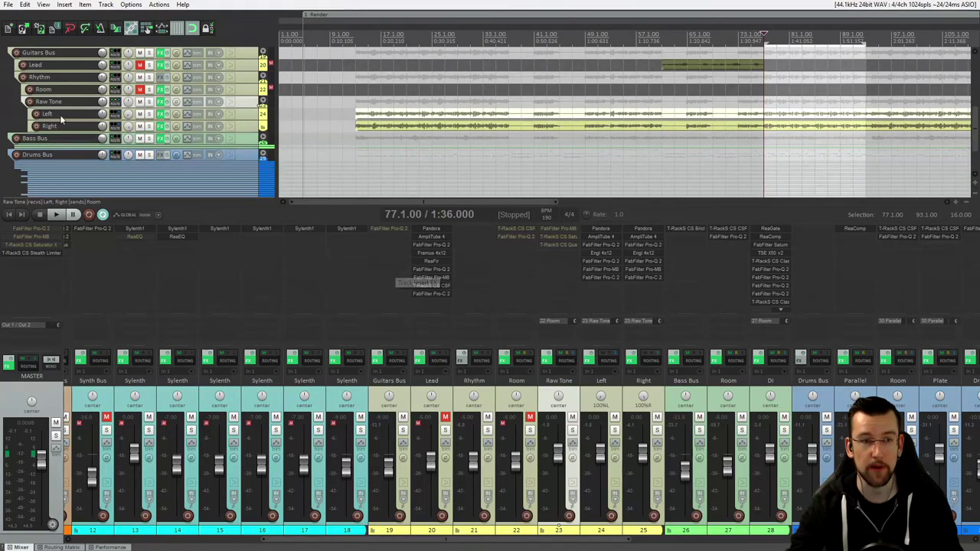
{"action": "left_click", "coordinate": [64, 115]}
{"action": "left_click", "coordinate": [64, 130]}
{"action": "left_click", "coordinate": [74, 101]}
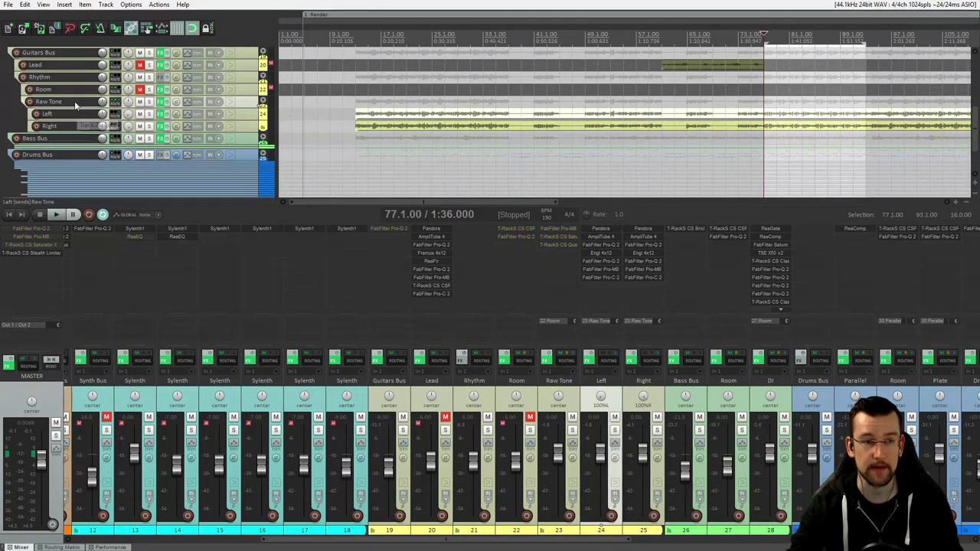
Open and enable Pro-MB on the Raw Tone track, and reposition it clear of the Left and Right plug-in lists.
{"action": "left_click", "coordinate": [556, 229]}
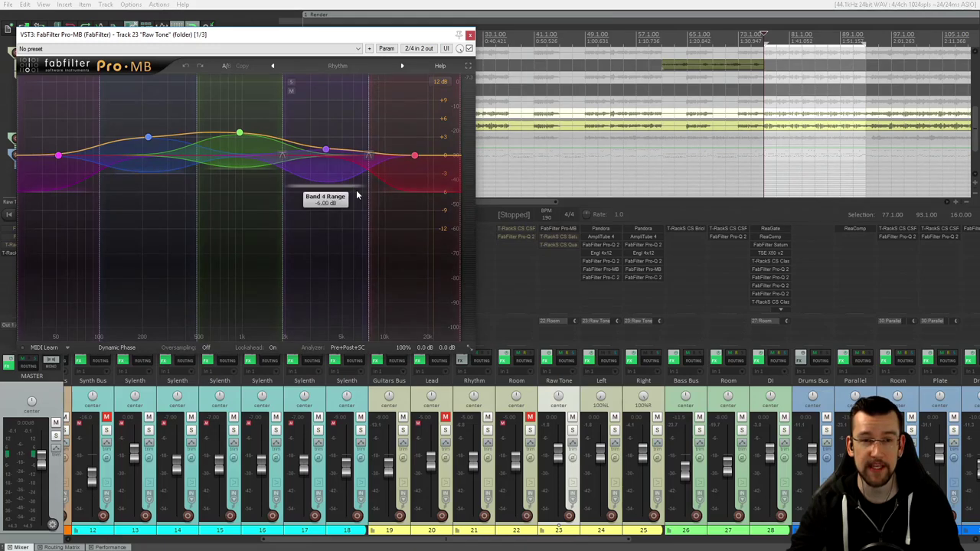
{"action": "left_click_drag", "start_coordinate": [258, 39], "coordinate": [499, 111]}
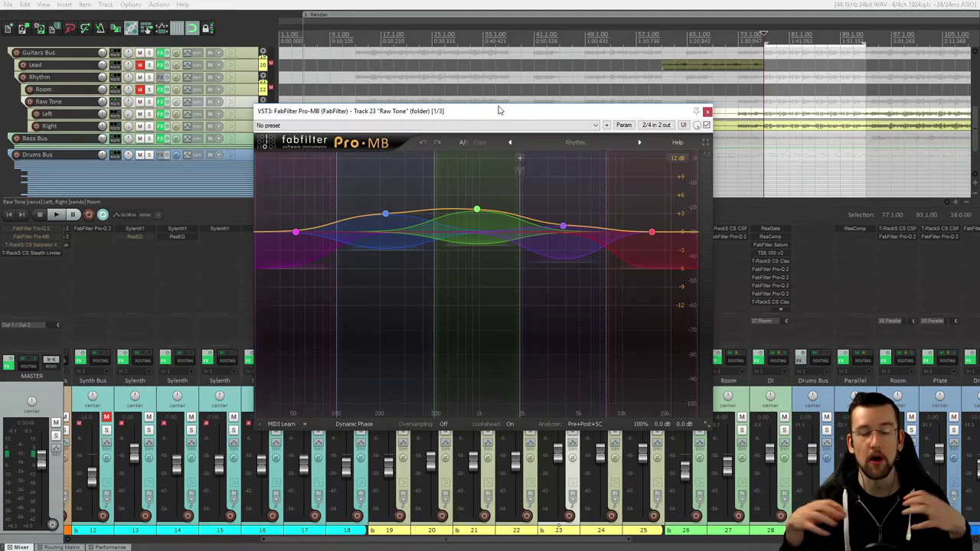
{"action": "left_click_drag", "start_coordinate": [498, 111], "coordinate": [330, 102]}
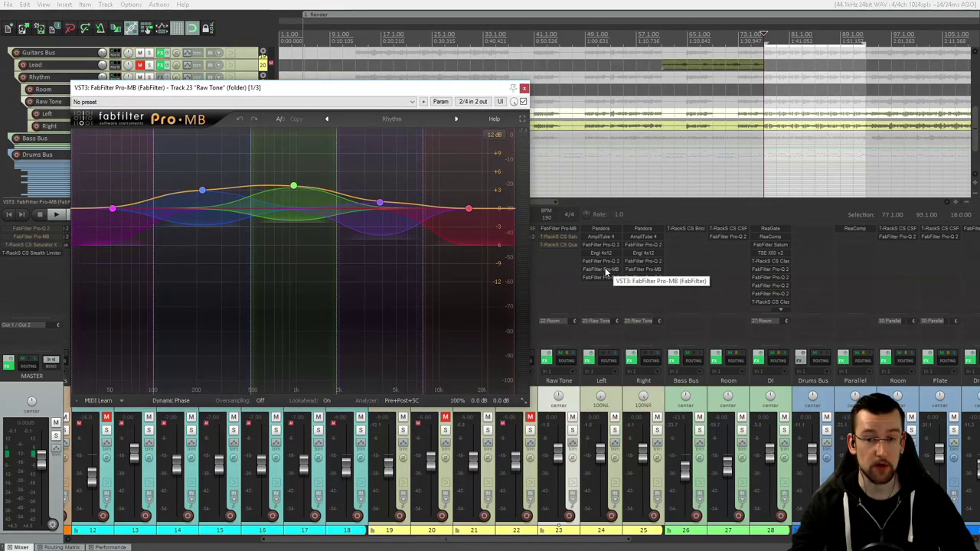
Select the Left track and reposition the Raw Tone Pro-MB window to uncover the guitar tracks' plug-in lists.
{"action": "left_click", "coordinate": [620, 396]}
{"action": "left_click", "coordinate": [630, 395]}
{"action": "left_click", "coordinate": [620, 400]}
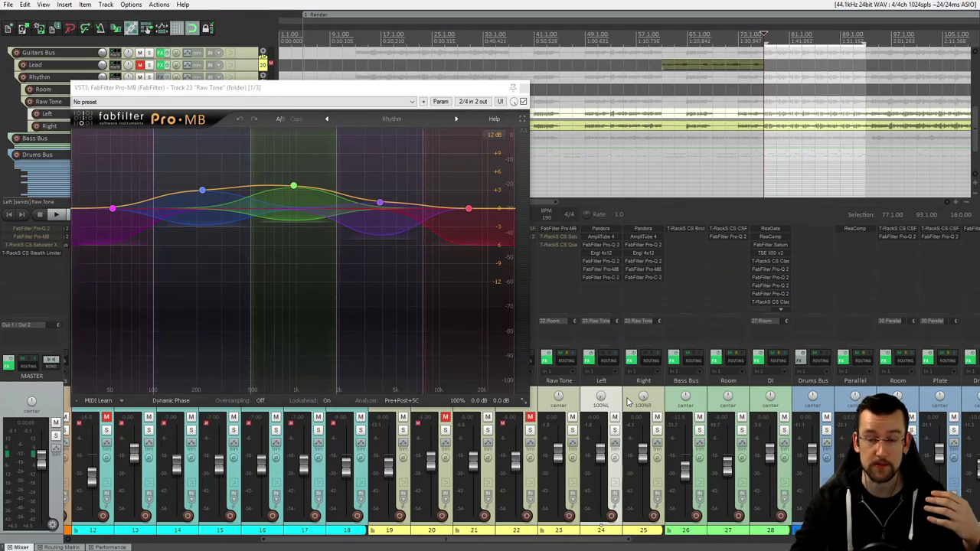
{"action": "left_click_drag", "start_coordinate": [307, 95], "coordinate": [518, 120]}
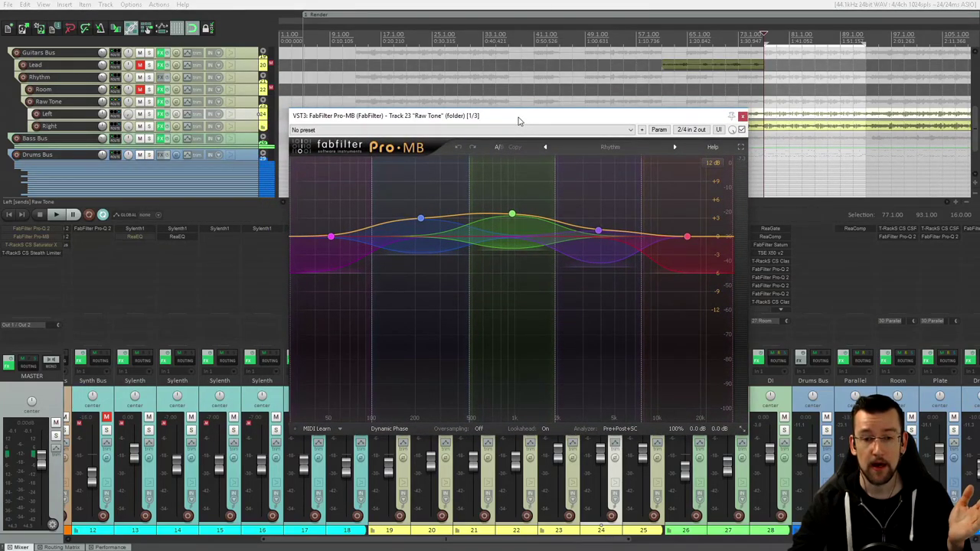
{"action": "mouse_move", "coordinate": [527, 120]}
{"action": "left_mouse_down"}
{"action": "mouse_move", "coordinate": [442, 101]}
{"action": "mouse_move", "coordinate": [515, 92]}
{"action": "mouse_move", "coordinate": [513, 111]}
{"action": "left_mouse_up"}
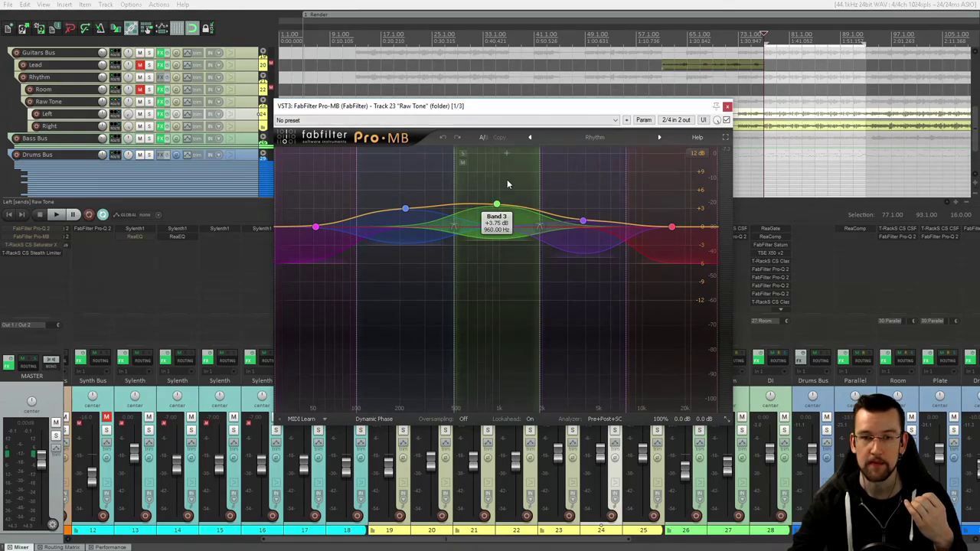
{"action": "mouse_move", "coordinate": [503, 110]}
{"action": "left_mouse_down"}
{"action": "mouse_move", "coordinate": [474, 76]}
{"action": "mouse_move", "coordinate": [577, 101]}
{"action": "mouse_move", "coordinate": [498, 126]}
{"action": "mouse_move", "coordinate": [510, 122]}
{"action": "left_mouse_up"}
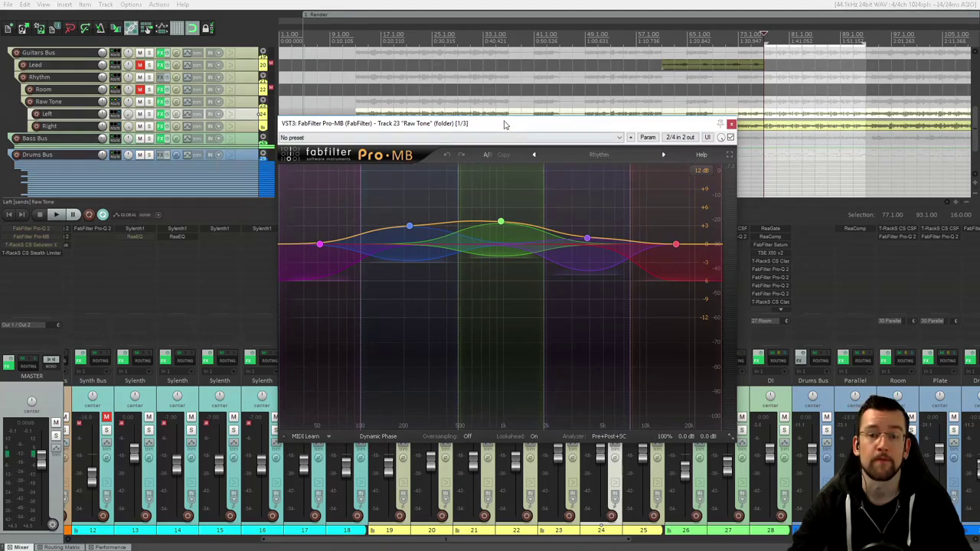
{"action": "left_click_drag", "start_coordinate": [506, 125], "coordinate": [317, 42]}
Bypass Pro-MB on the Raw Tone folder, play the full mix briefly, and solo the Guitars Bus after stopping playback.
{"action": "mouse_move", "coordinate": [501, 348]}
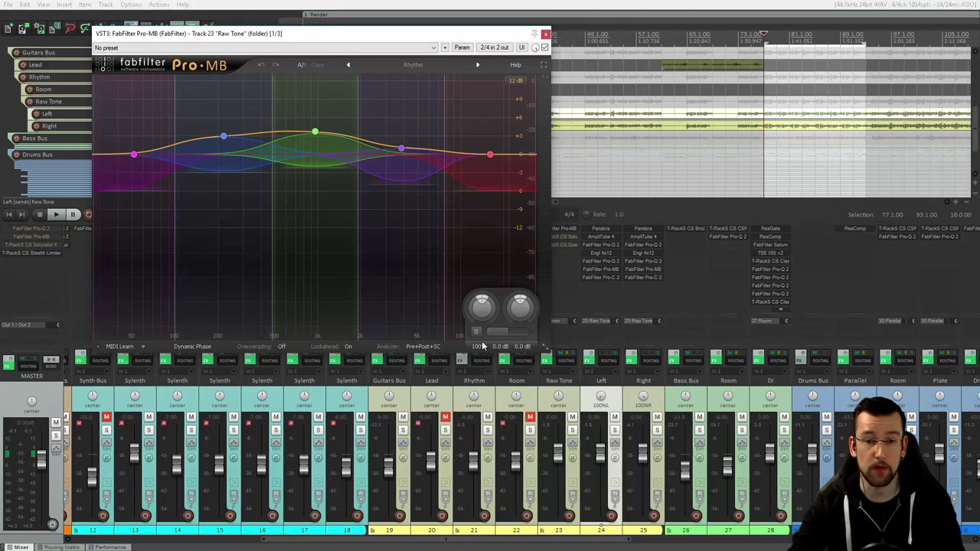
{"action": "left_click", "coordinate": [475, 334]}
{"action": "left_click_drag", "start_coordinate": [413, 37], "coordinate": [550, 98]}
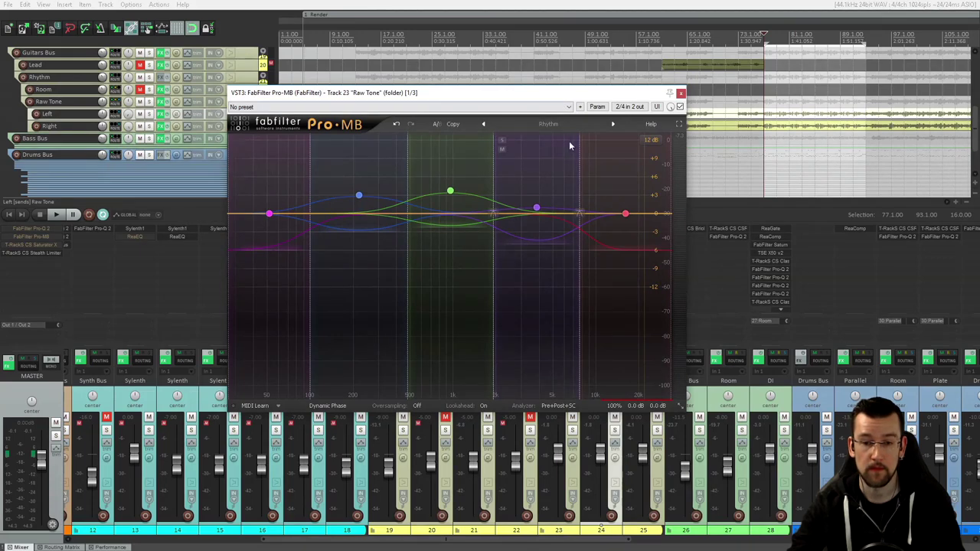
{"action": "key", "text": "space"}
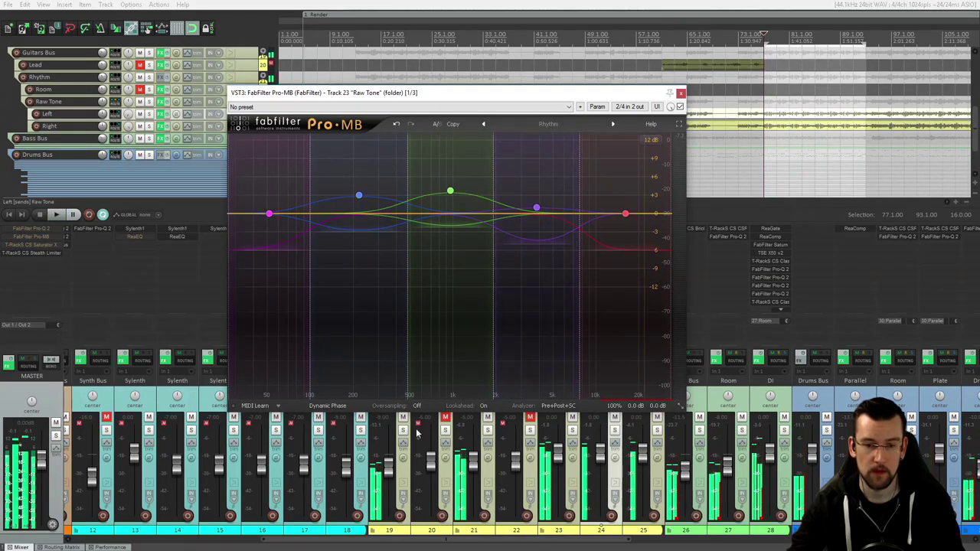
{"action": "left_click_drag", "start_coordinate": [462, 95], "coordinate": [502, 116]}
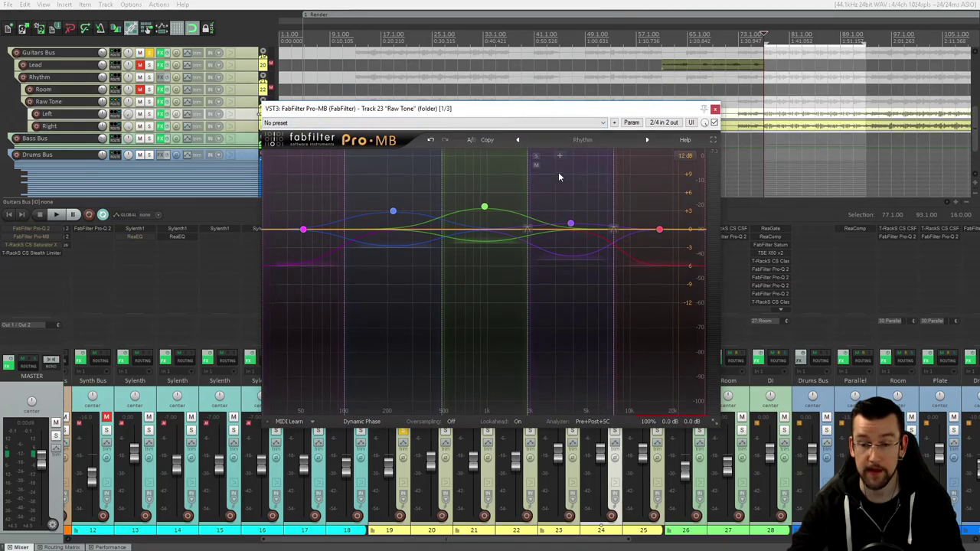
Audition the soloed guitars from bar 77, alternating Pro-MB between bypassed and active, and stop with it active.
{"action": "key", "text": "space"}
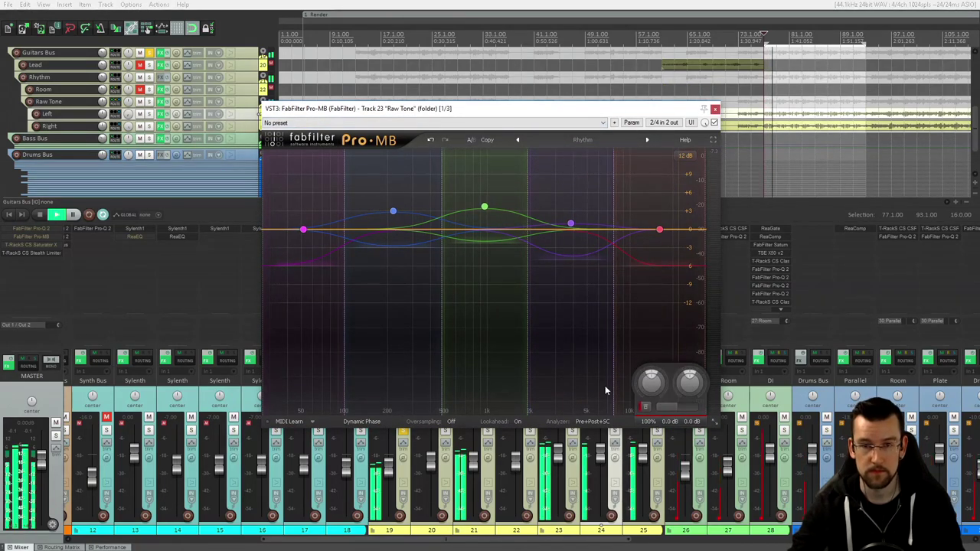
{"action": "left_click", "coordinate": [646, 408]}
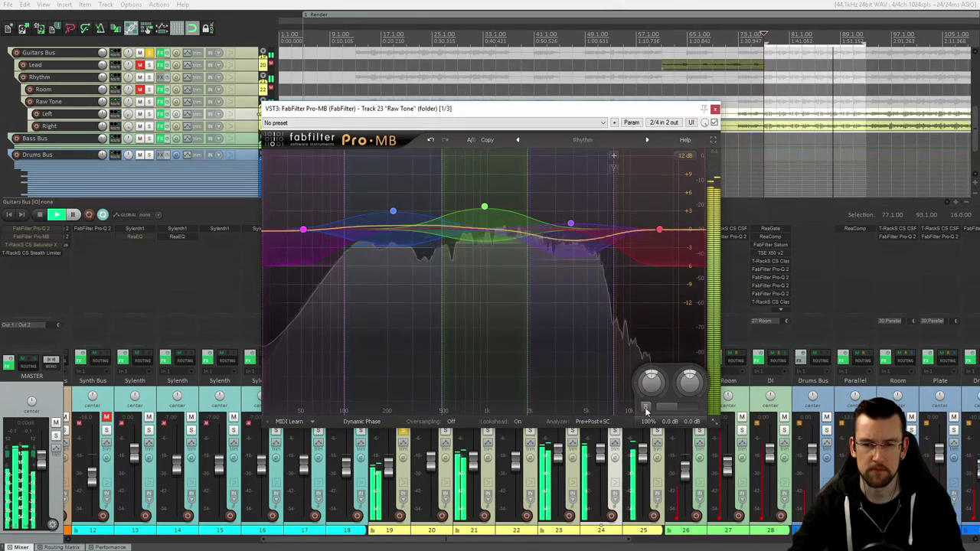
{"action": "left_click", "coordinate": [646, 409]}
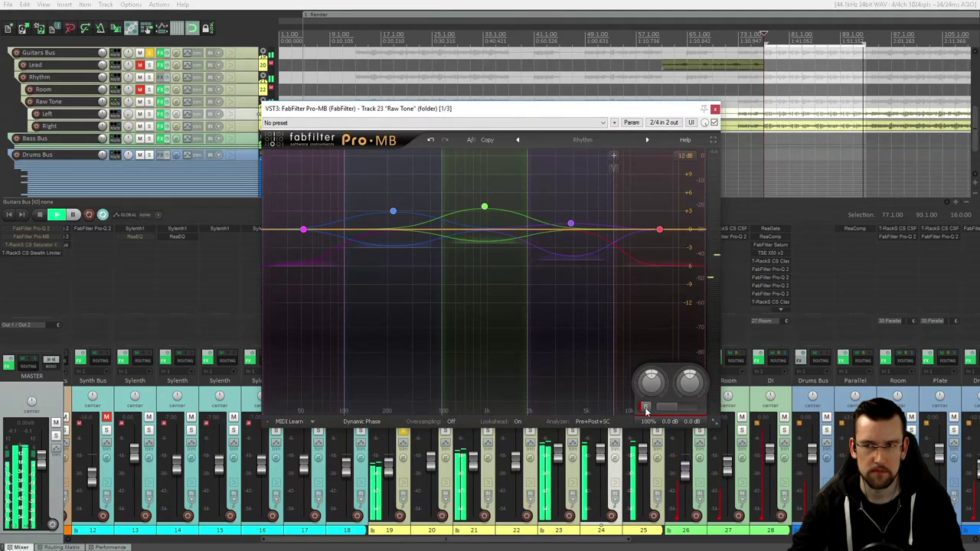
{"action": "left_click", "coordinate": [646, 409]}
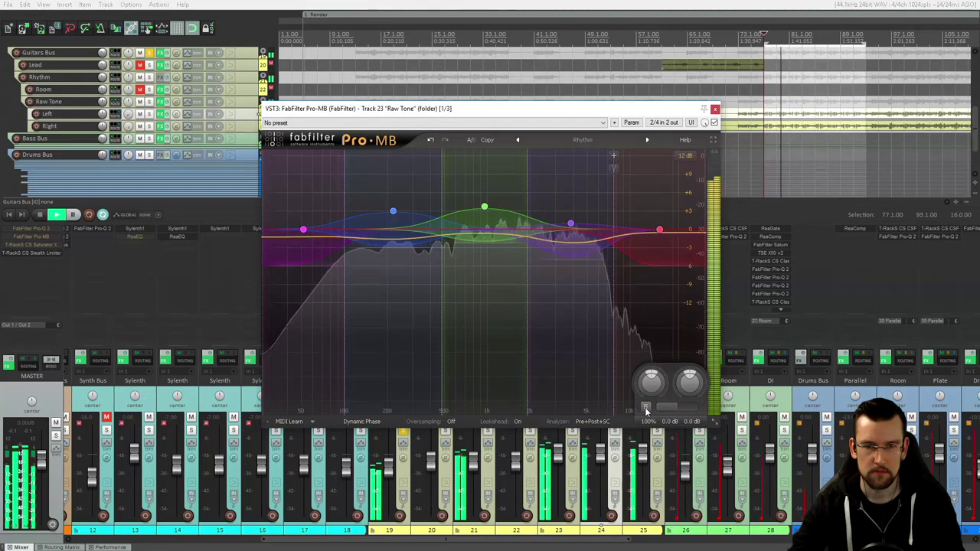
{"action": "key", "text": "space"}
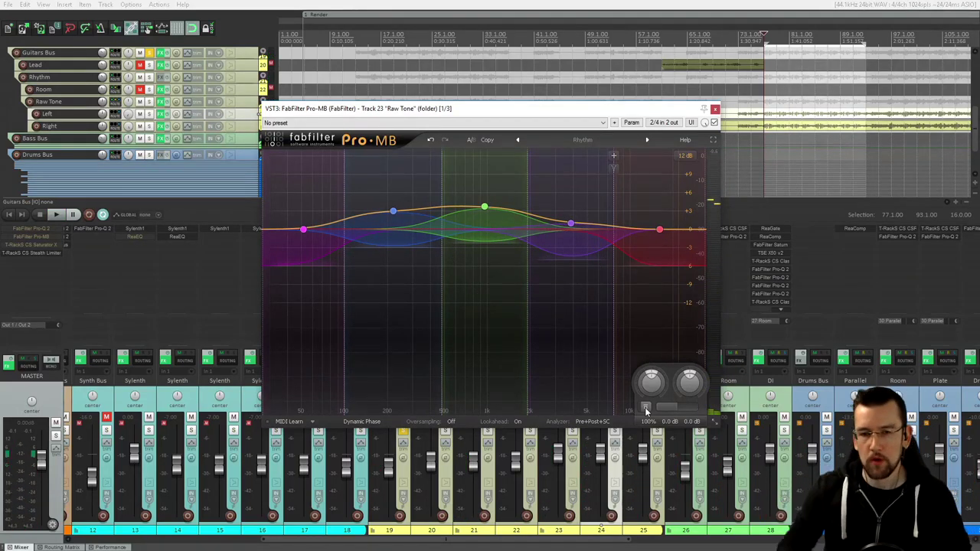
Bypass Pro-MB on Raw Tone again, start playback from bar 77, and unsolo the Guitars Bus to hear the full mix.
{"action": "left_click_drag", "start_coordinate": [498, 108], "coordinate": [476, 57]}
{"action": "left_click_drag", "start_coordinate": [504, 49], "coordinate": [487, 103]}
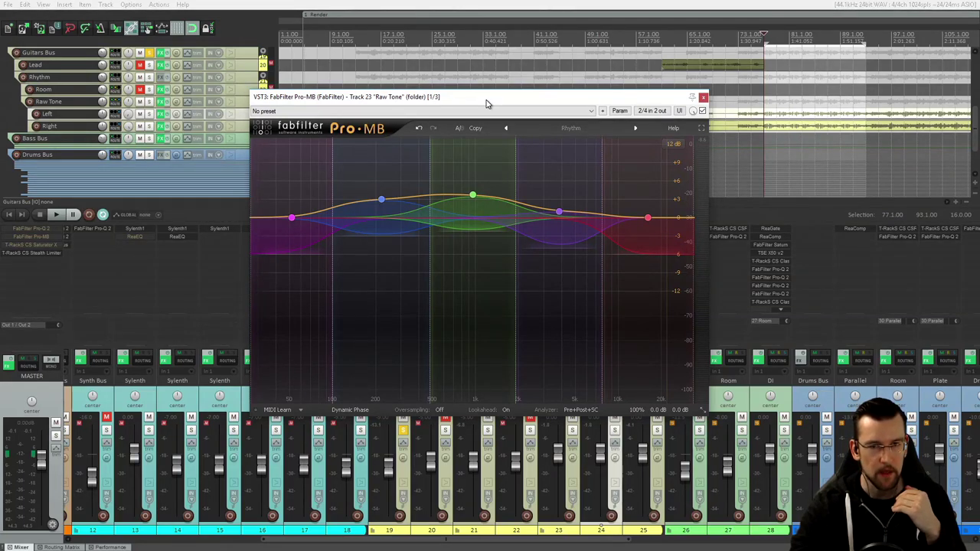
{"action": "mouse_move", "coordinate": [475, 191]}
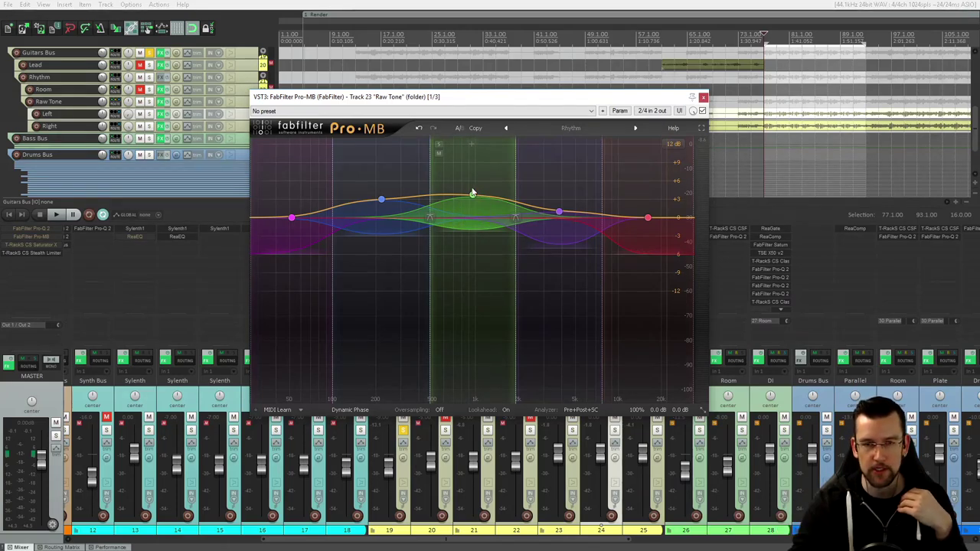
{"action": "left_click_drag", "start_coordinate": [494, 97], "coordinate": [518, 158]}
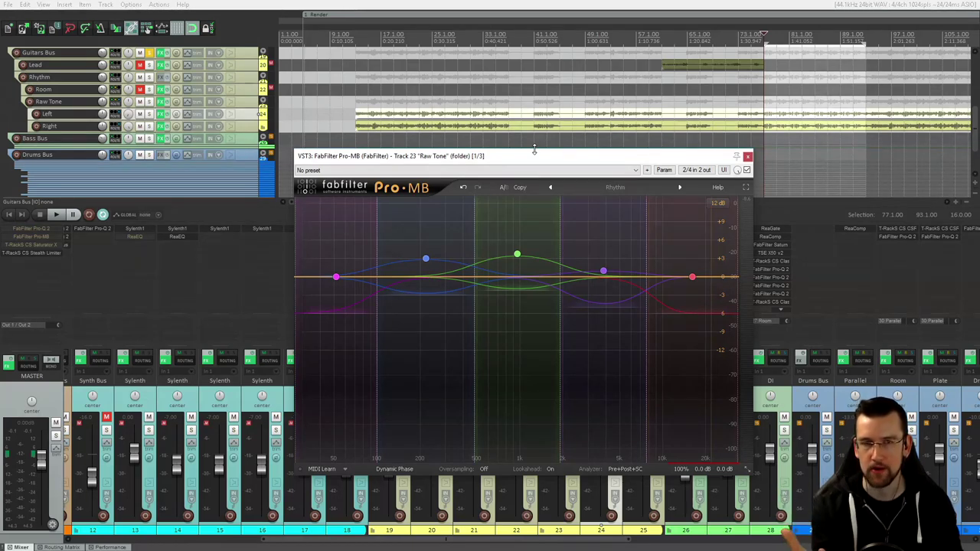
{"action": "key", "text": "space"}
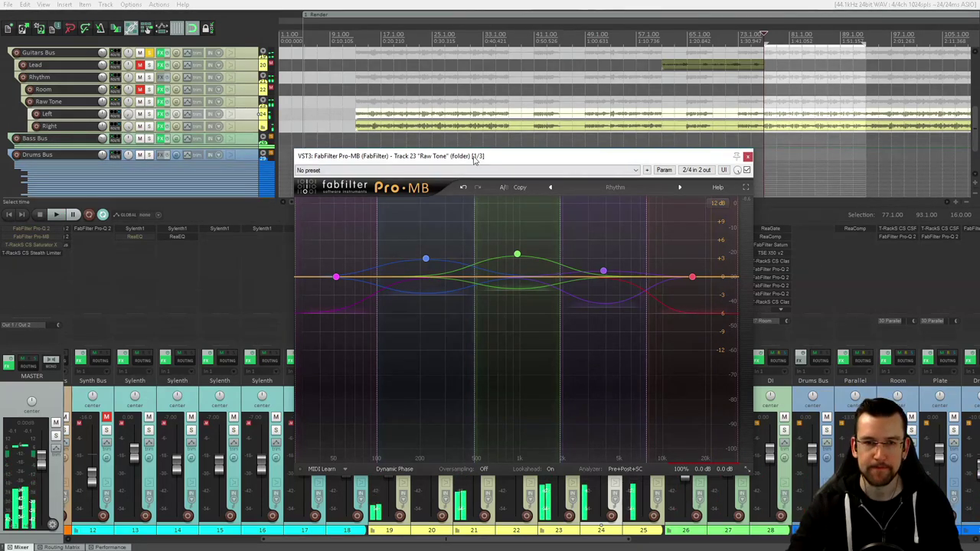
{"action": "left_click_drag", "start_coordinate": [475, 158], "coordinate": [526, 119]}
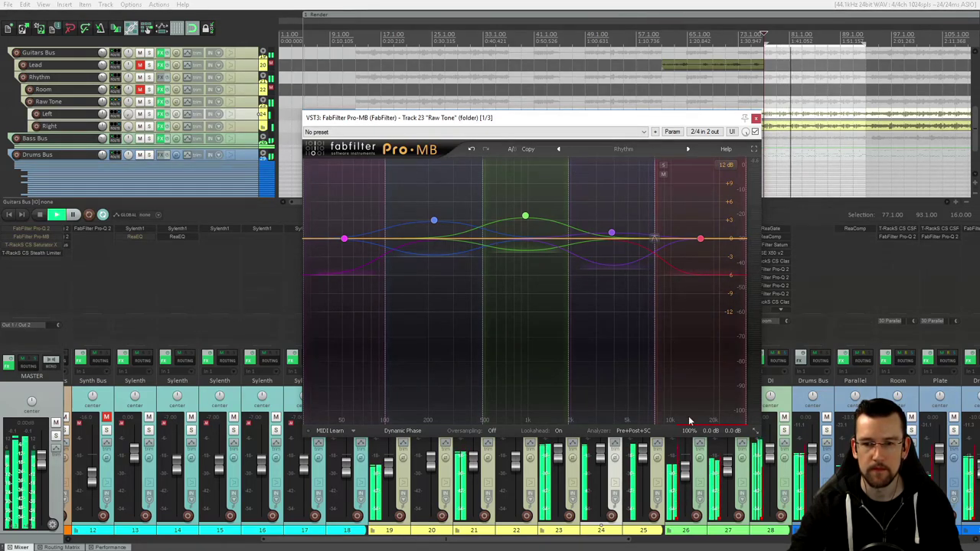
Compare Raw Tone's Pro-MB active and bypassed within the full mix, leave it active, and stop playback.
{"action": "mouse_move", "coordinate": [686, 417]}
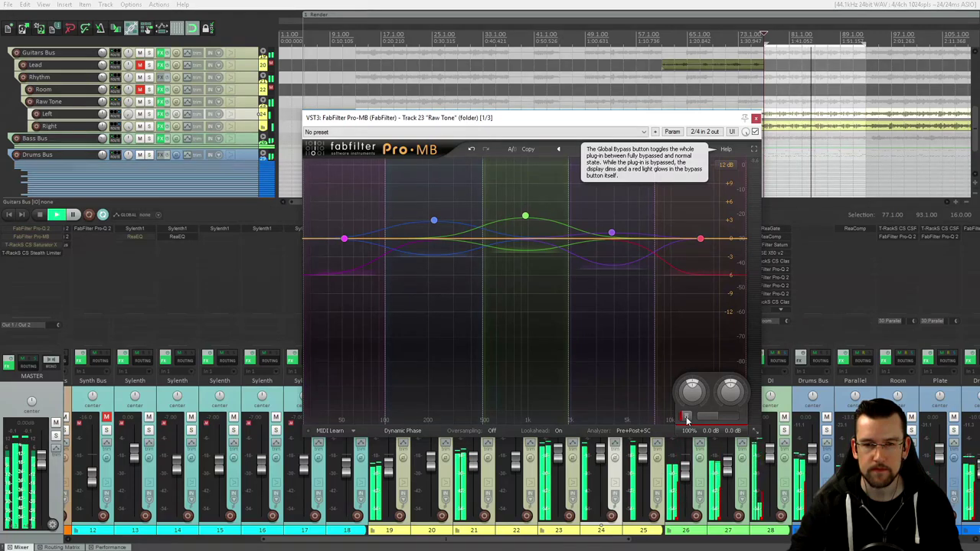
{"action": "left_click", "coordinate": [687, 417]}
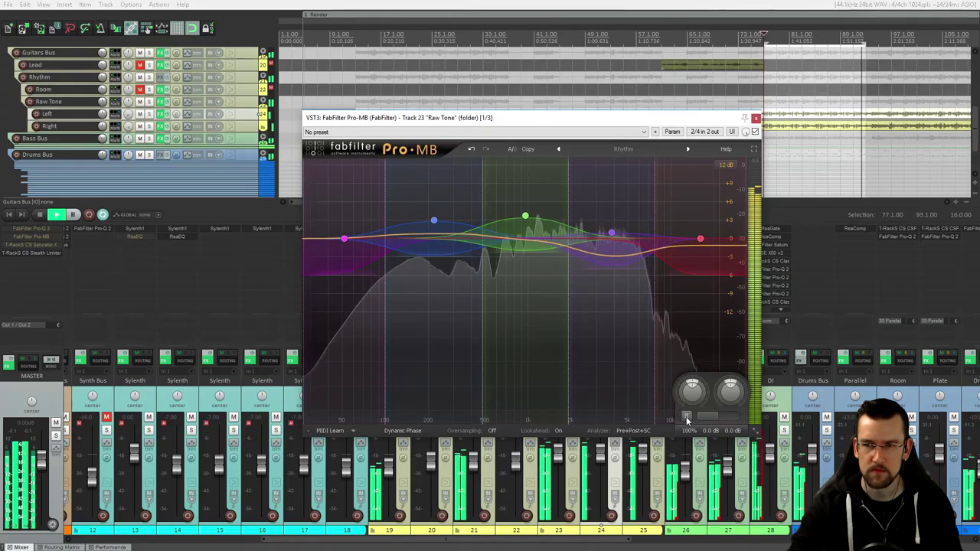
{"action": "left_click", "coordinate": [687, 417]}
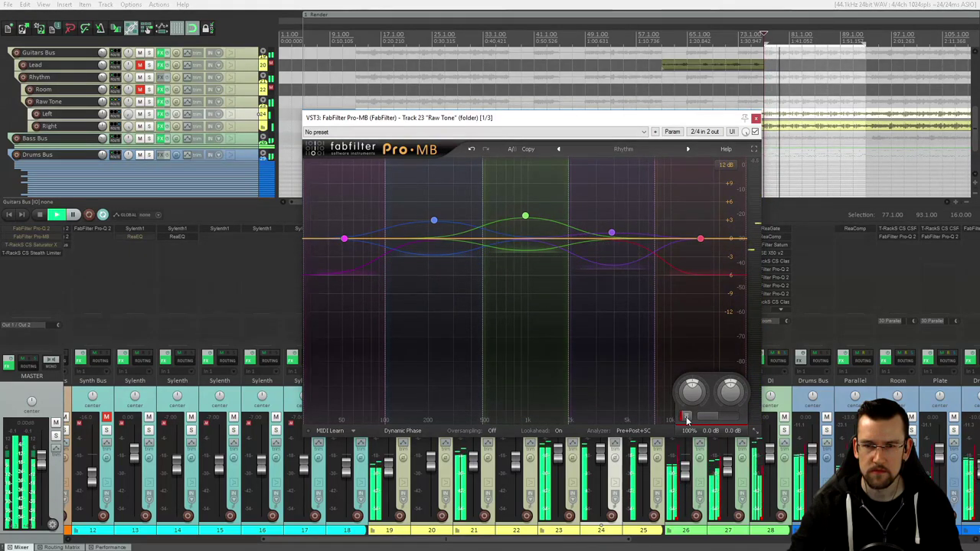
{"action": "left_click", "coordinate": [687, 417]}
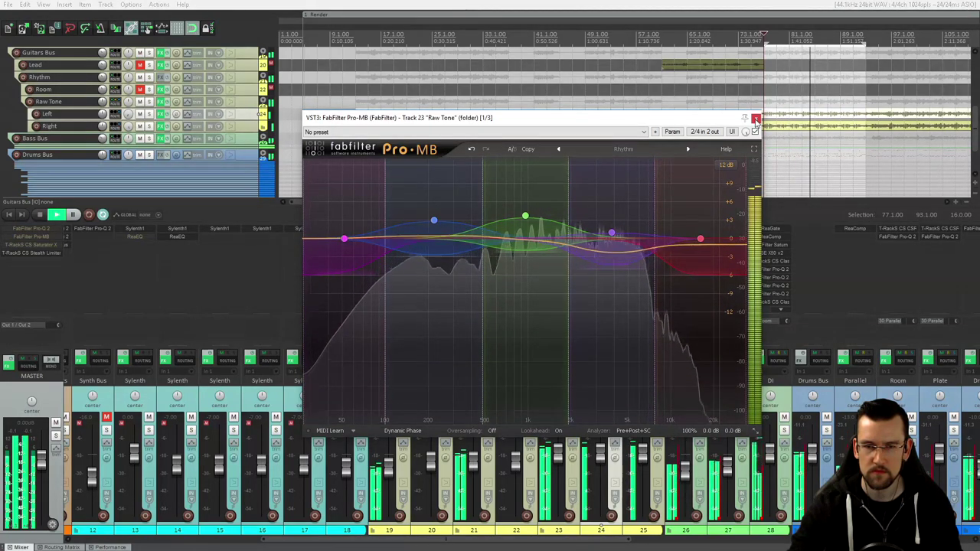
{"action": "left_click_drag", "start_coordinate": [561, 123], "coordinate": [528, 90]}
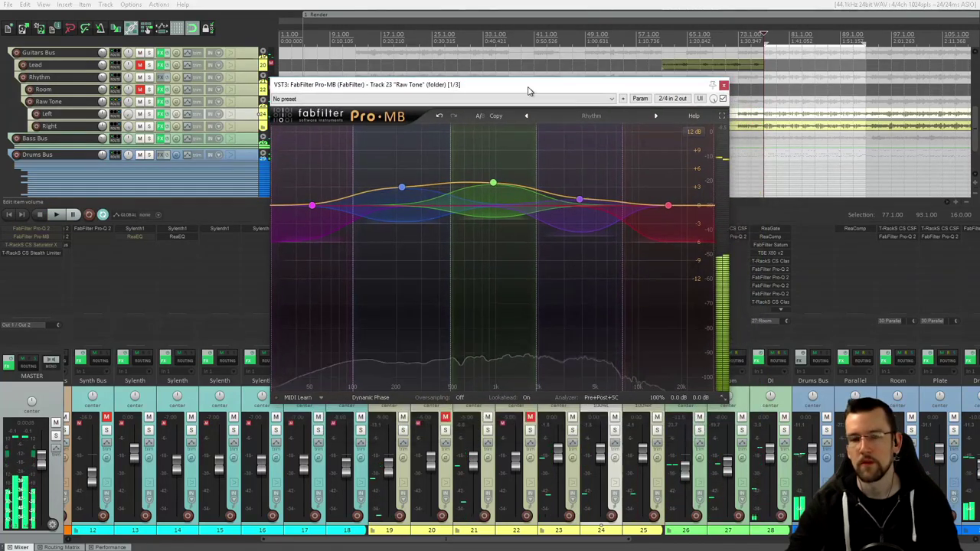
{"action": "key", "text": "space"}
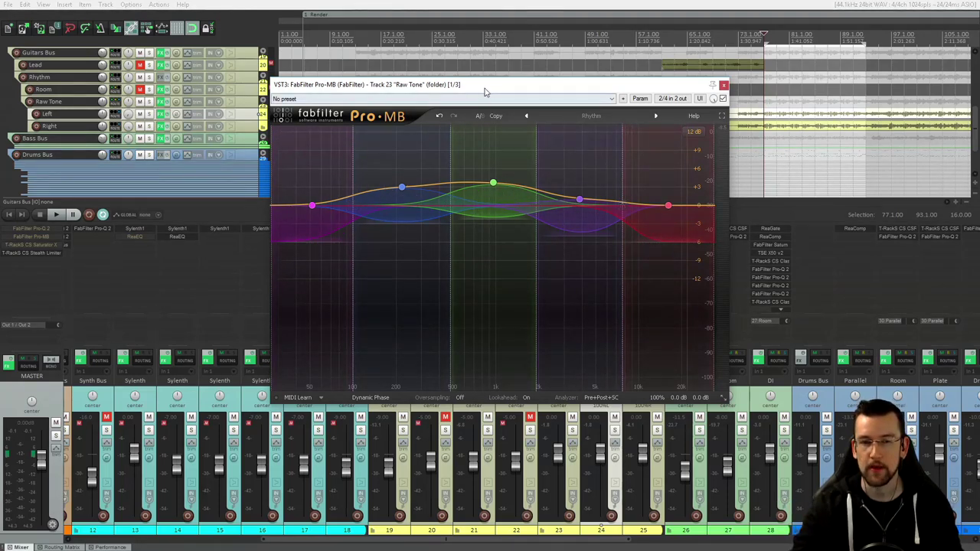
Close Pro-MB, open and enable T-RackS CS Saturator X on the Raw Tone folder, and reposition it clear of the track faders.
{"action": "mouse_move", "coordinate": [496, 91]}
{"action": "left_mouse_down"}
{"action": "mouse_move", "coordinate": [508, 106]}
{"action": "mouse_move", "coordinate": [512, 89]}
{"action": "left_mouse_up"}
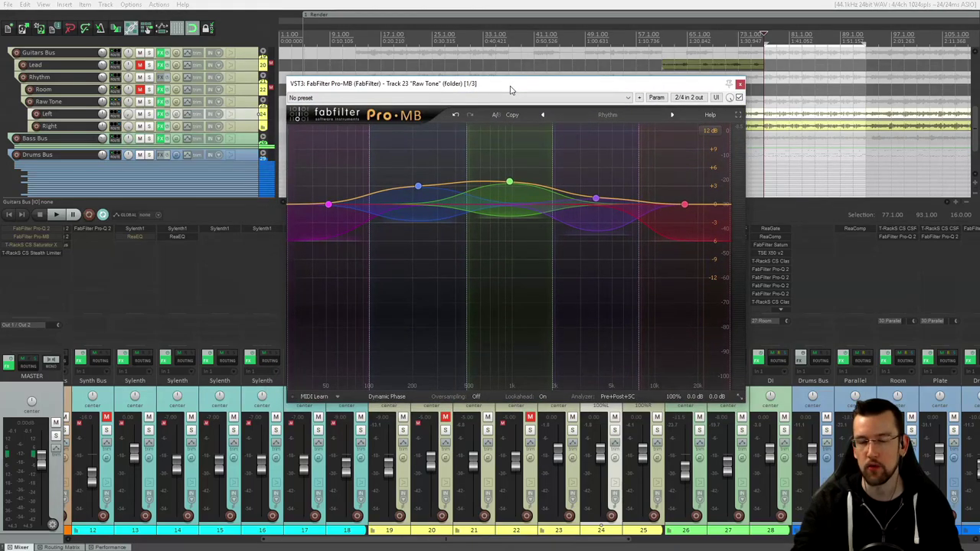
{"action": "left_click_drag", "start_coordinate": [509, 88], "coordinate": [502, 93]}
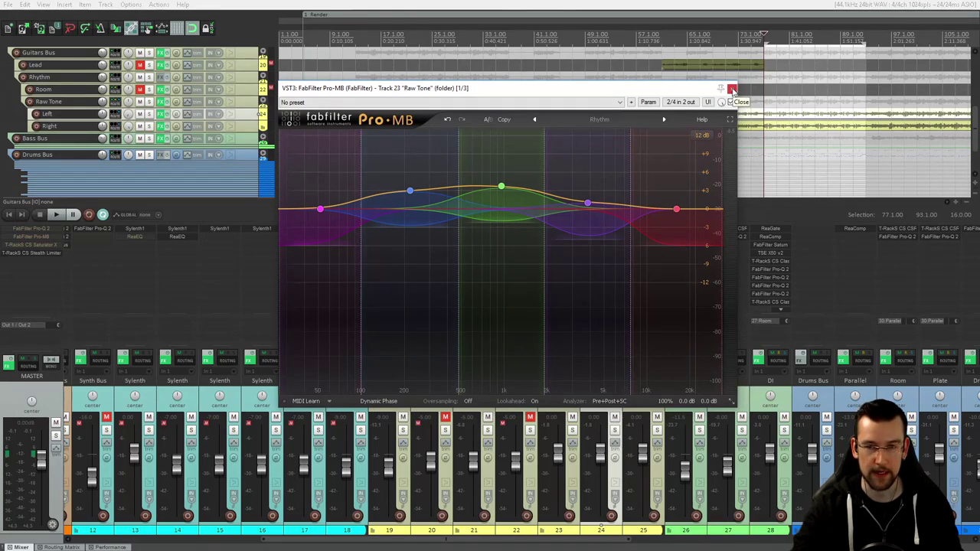
{"action": "left_click", "coordinate": [731, 90]}
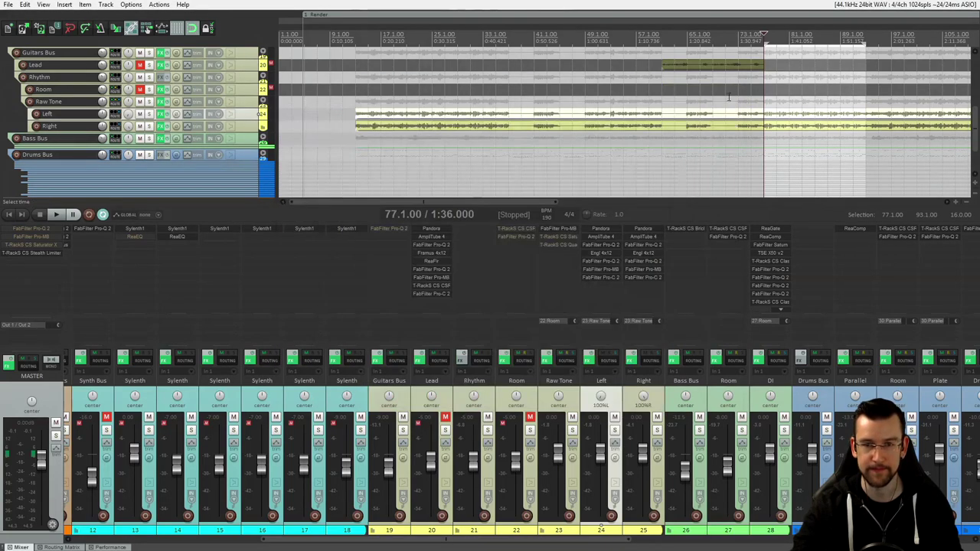
{"action": "left_click", "coordinate": [560, 236]}
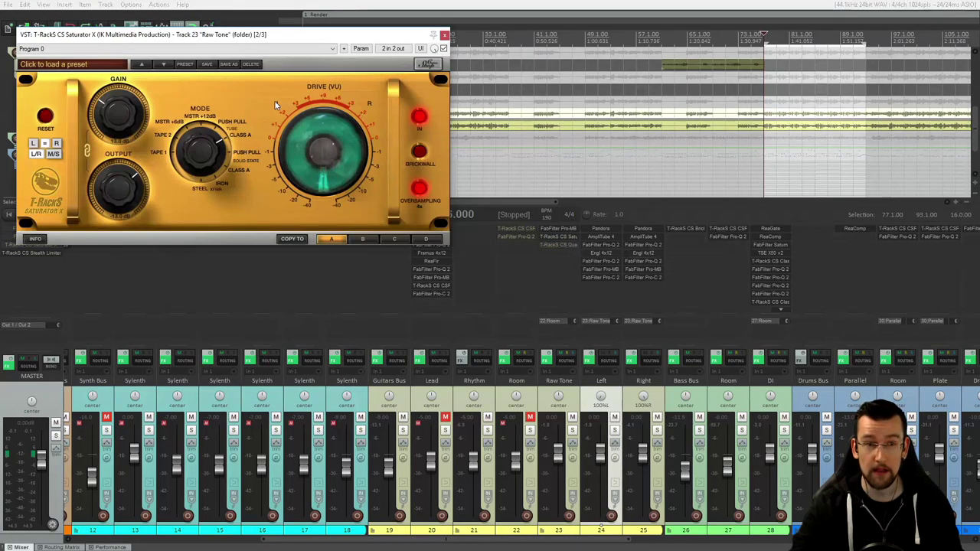
{"action": "left_click_drag", "start_coordinate": [218, 36], "coordinate": [474, 133]}
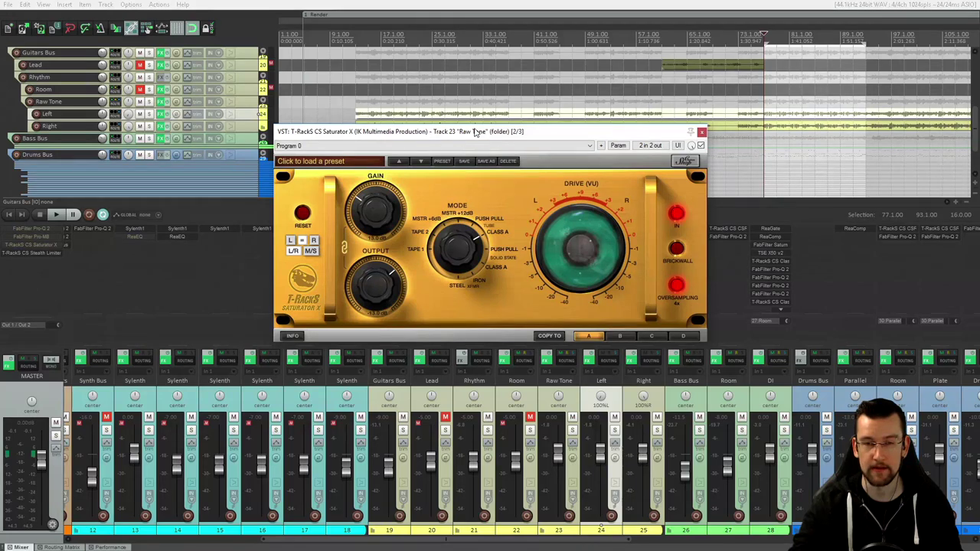
{"action": "left_click_drag", "start_coordinate": [482, 134], "coordinate": [519, 140]}
Play the full mix from bar 77, switching Saturator X in and out to compare, and stop with it engaged.
{"action": "key", "text": "space"}
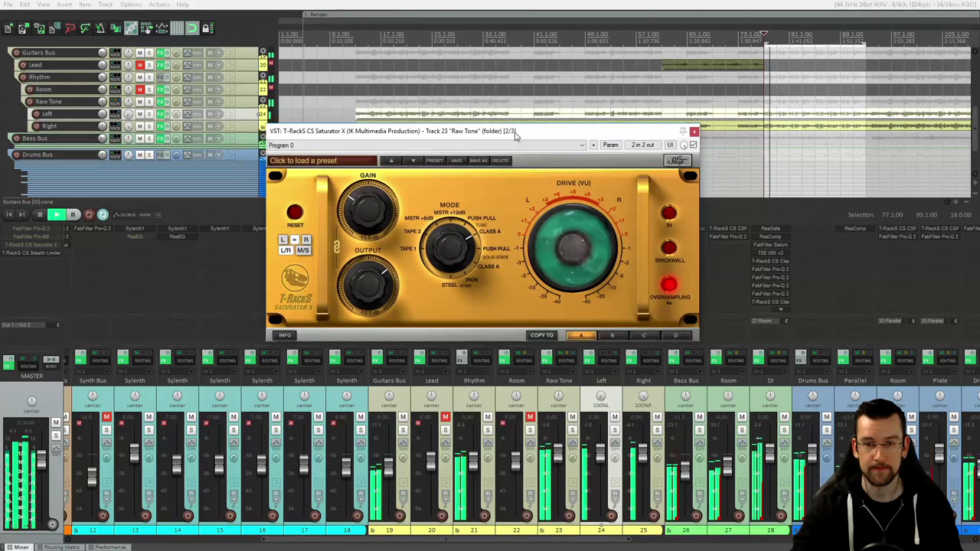
{"action": "left_click", "coordinate": [670, 215]}
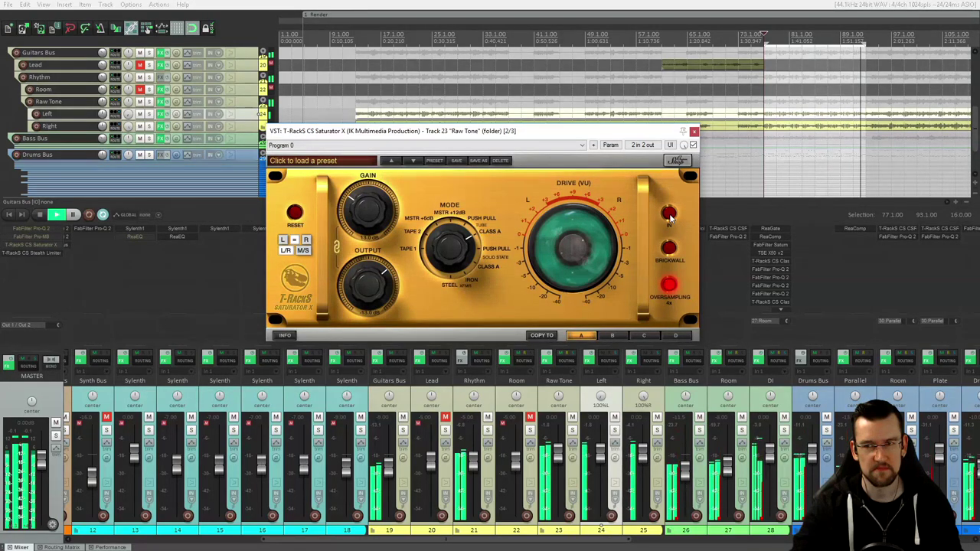
{"action": "left_click", "coordinate": [670, 215]}
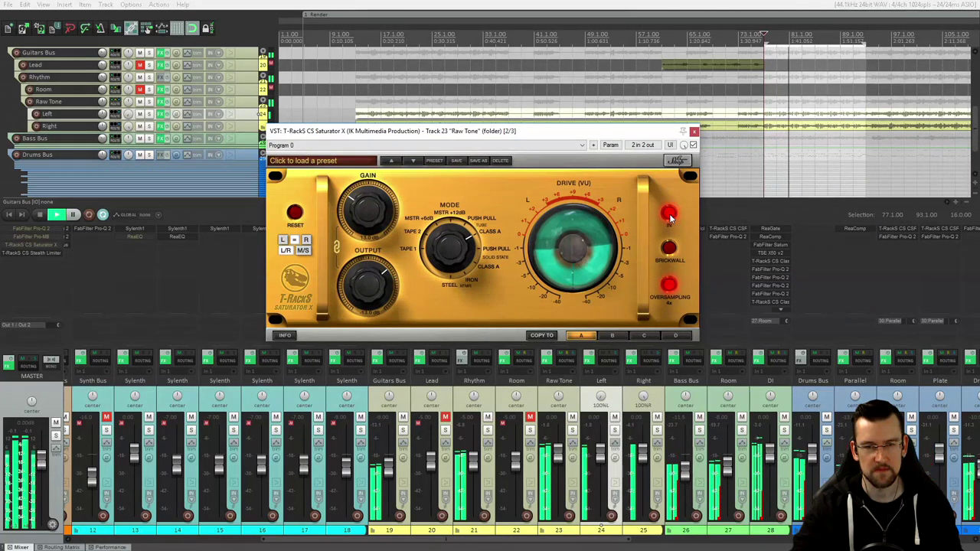
{"action": "left_click", "coordinate": [670, 215]}
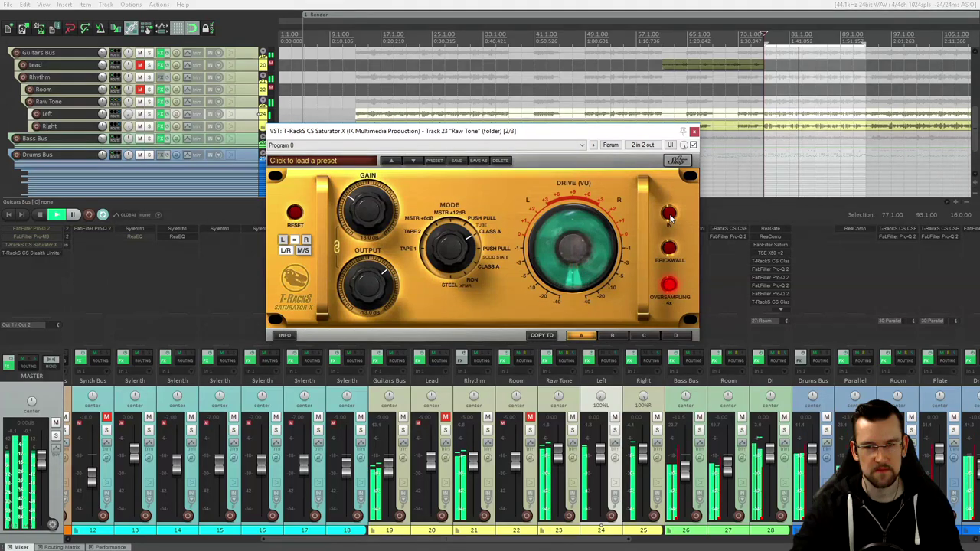
{"action": "left_click", "coordinate": [670, 216]}
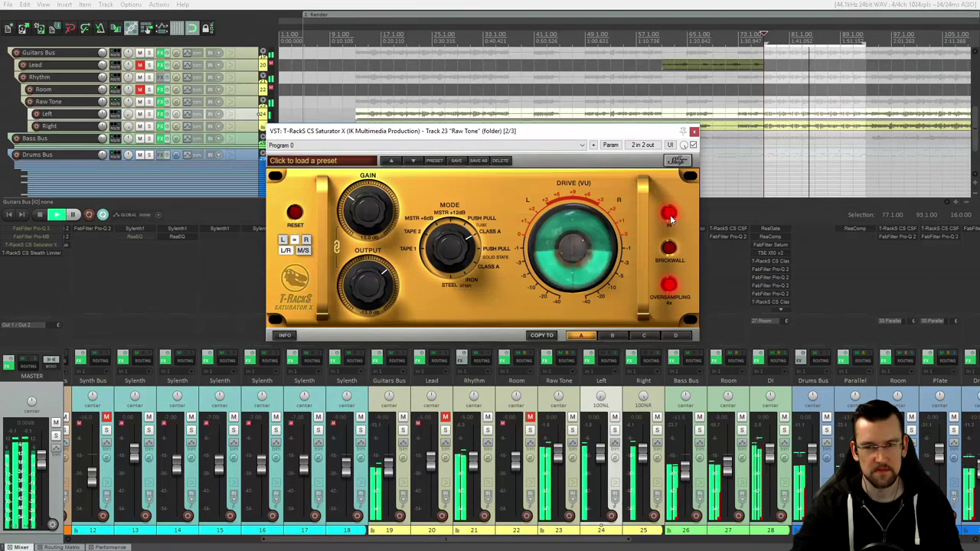
{"action": "key", "text": "space"}
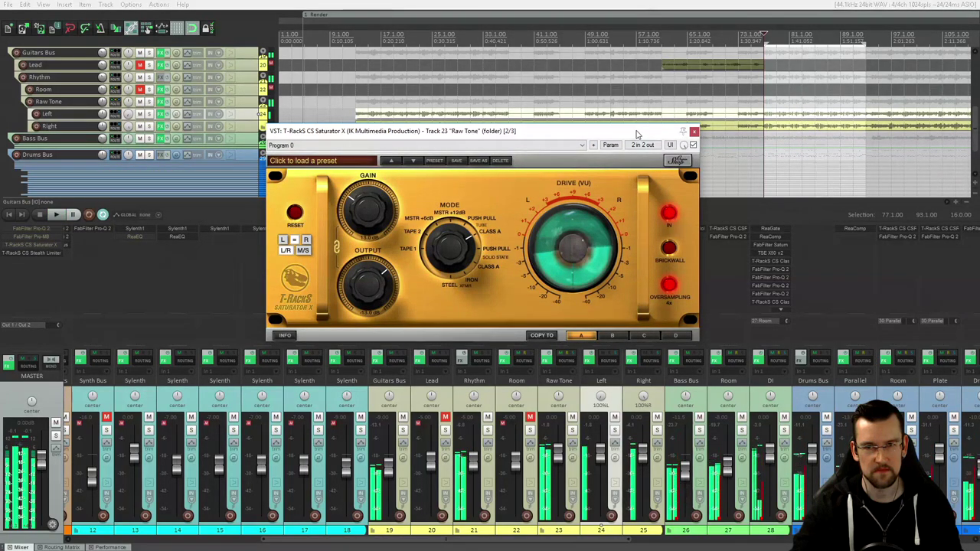
Play the soloed Guitars Bus from bar 77, switching Raw Tone's Saturator X out and in to compare, and stop with it engaged.
{"action": "left_click_drag", "start_coordinate": [655, 131], "coordinate": [662, 68]}
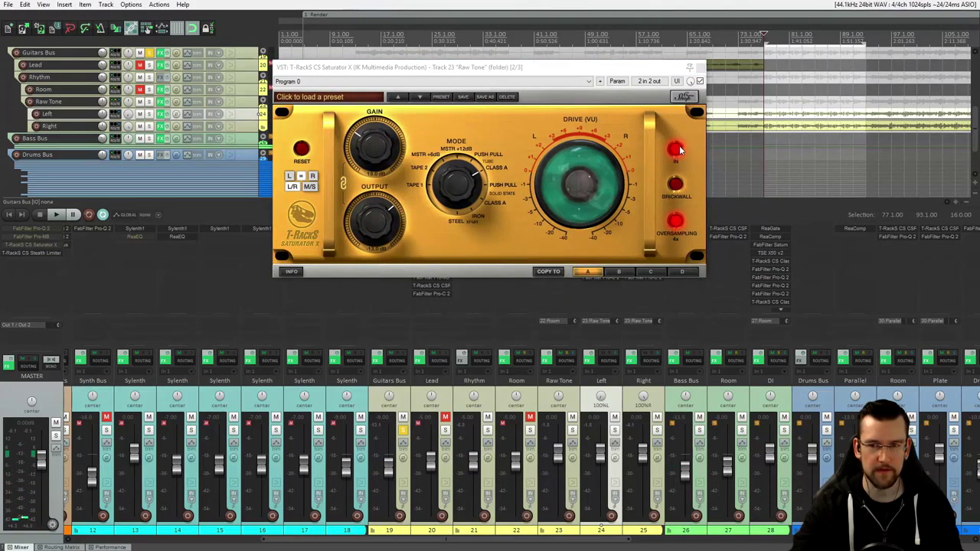
{"action": "left_click", "coordinate": [660, 201]}
{"action": "key", "text": "space"}
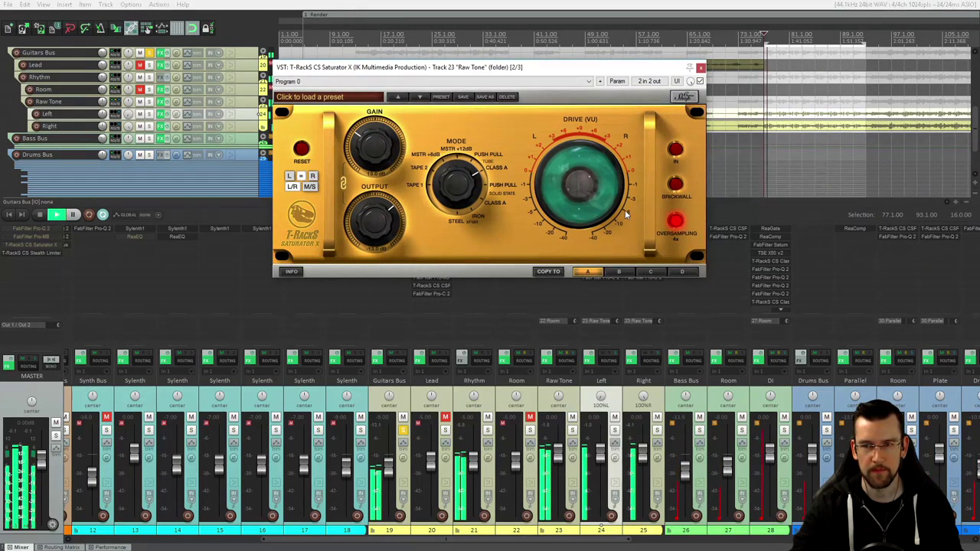
{"action": "left_click", "coordinate": [676, 151]}
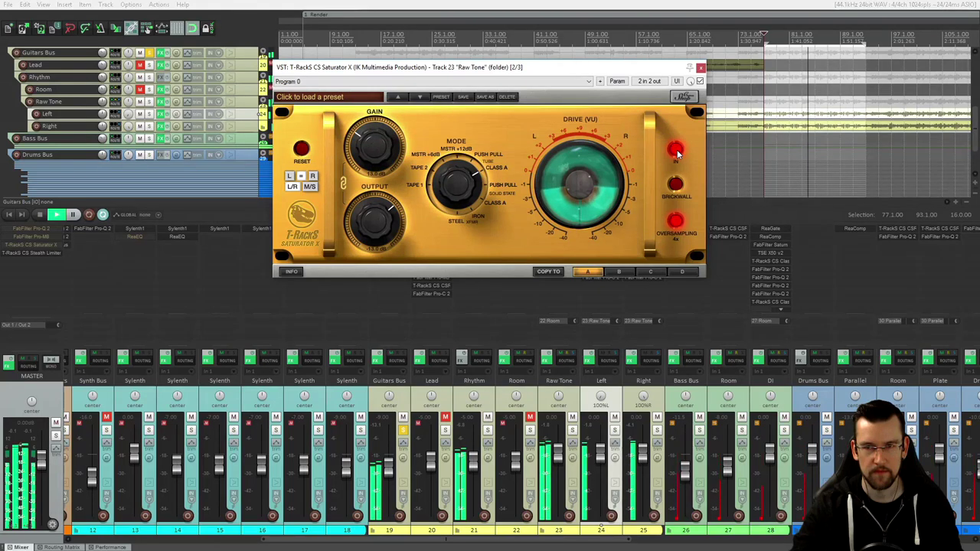
{"action": "left_click", "coordinate": [677, 150]}
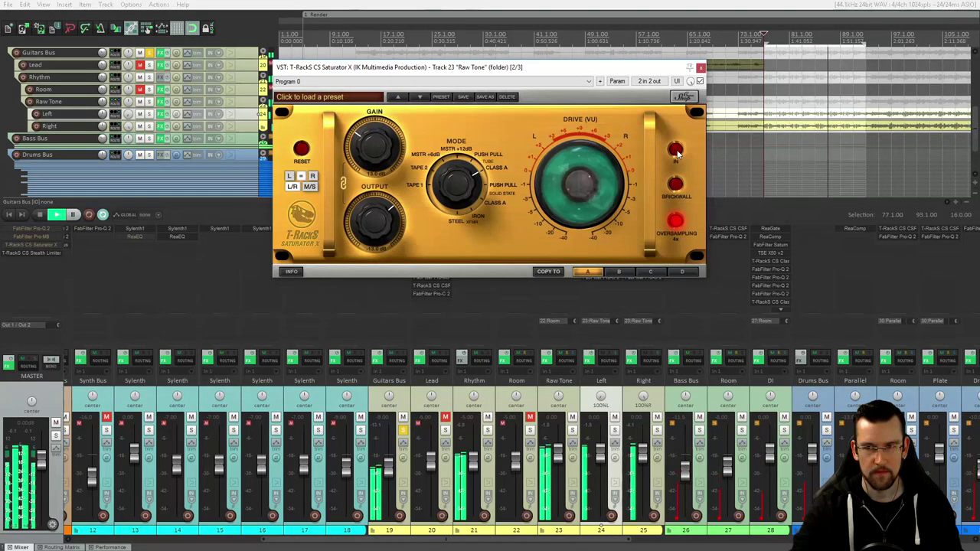
{"action": "left_click", "coordinate": [676, 150]}
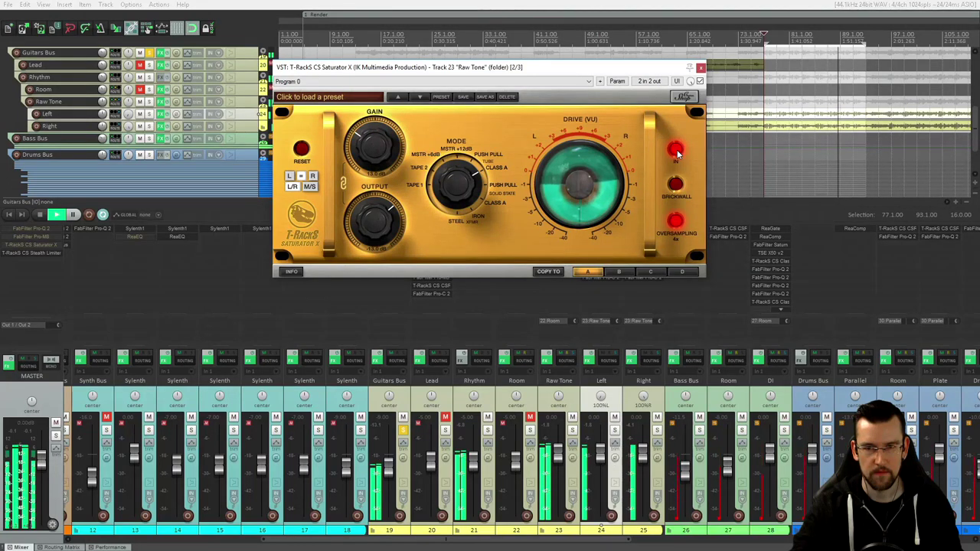
{"action": "key", "text": "space"}
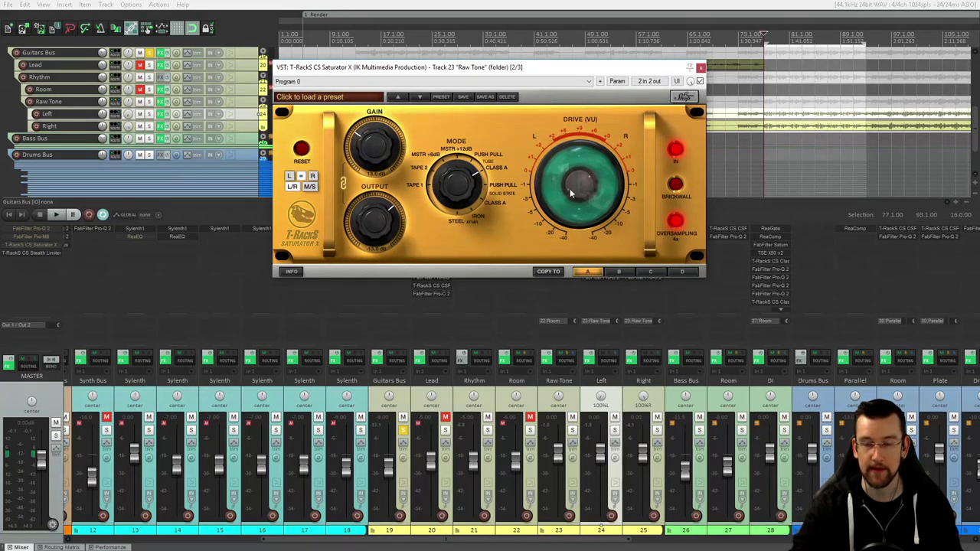
Close Saturator X, open T-RackS CS Quad Image on the Raw Tone folder, and reposition it clear of the track faders.
{"action": "left_click_drag", "start_coordinate": [644, 66], "coordinate": [643, 98]}
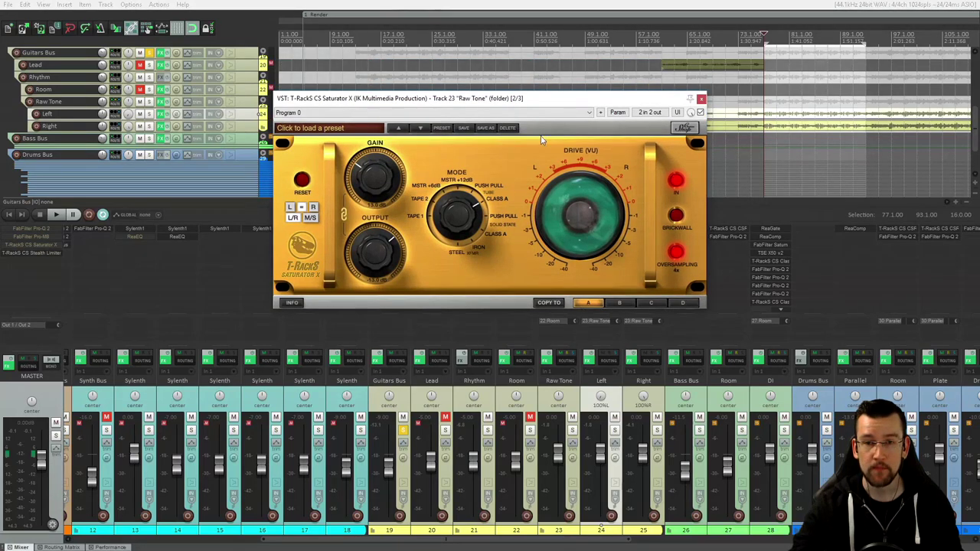
{"action": "left_click_drag", "start_coordinate": [547, 102], "coordinate": [571, 115]}
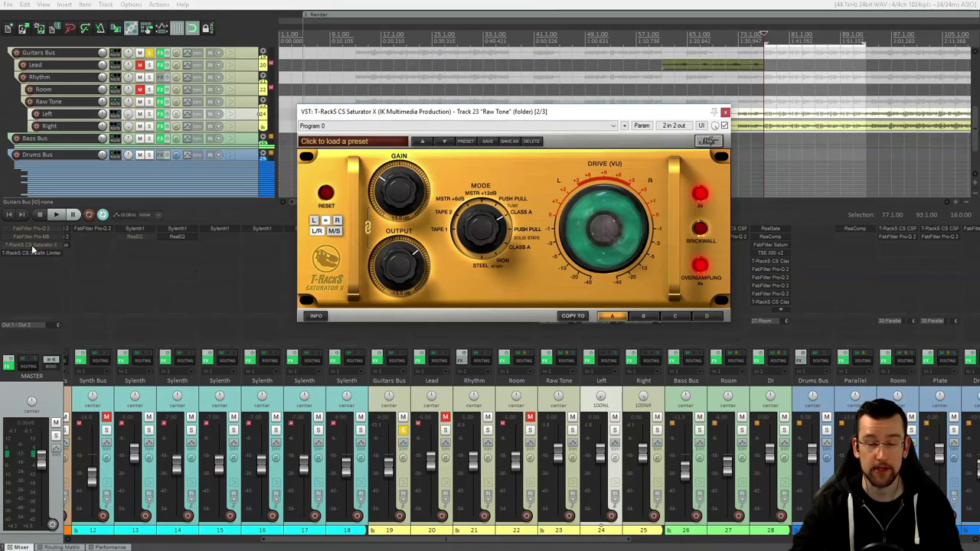
{"action": "left_click_drag", "start_coordinate": [518, 104], "coordinate": [503, 118]}
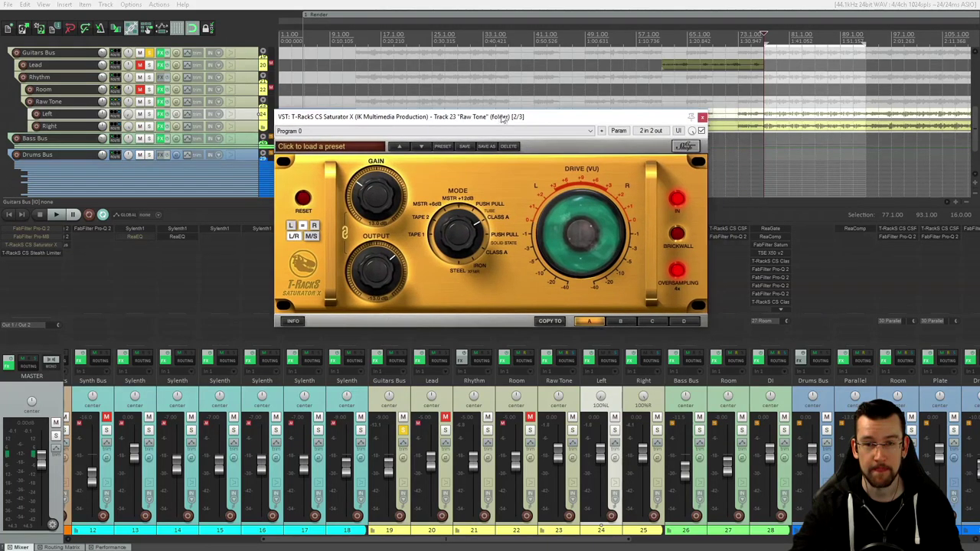
{"action": "left_click", "coordinate": [702, 119]}
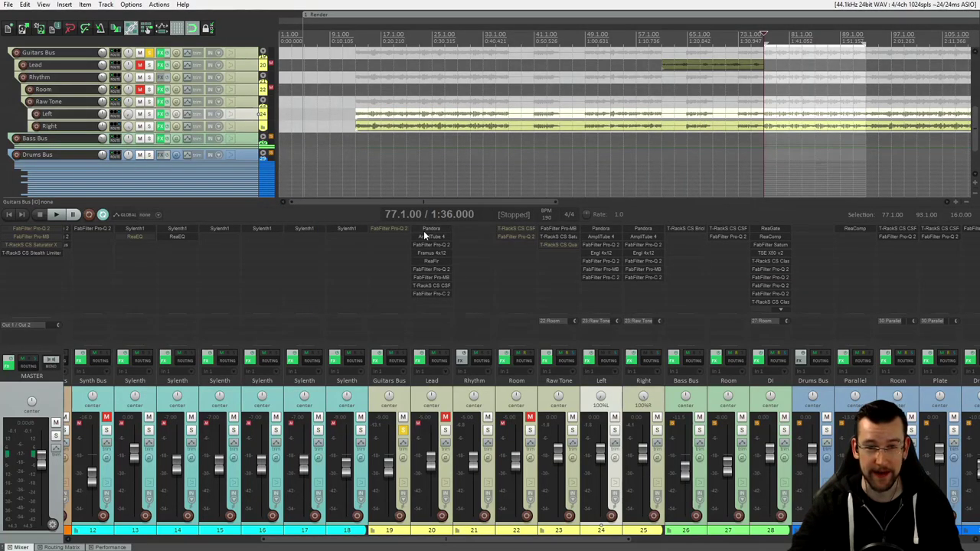
{"action": "left_click", "coordinate": [558, 246]}
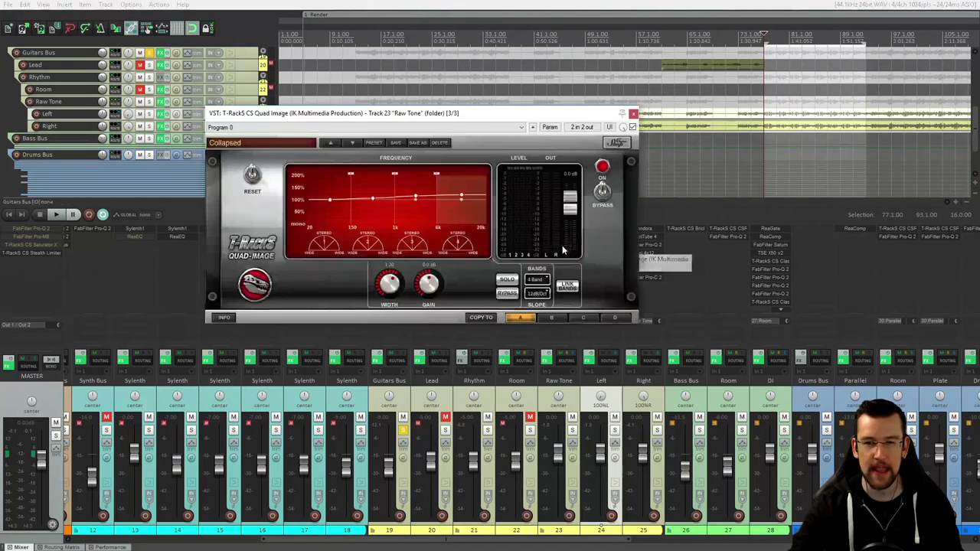
{"action": "left_click_drag", "start_coordinate": [448, 116], "coordinate": [519, 135]}
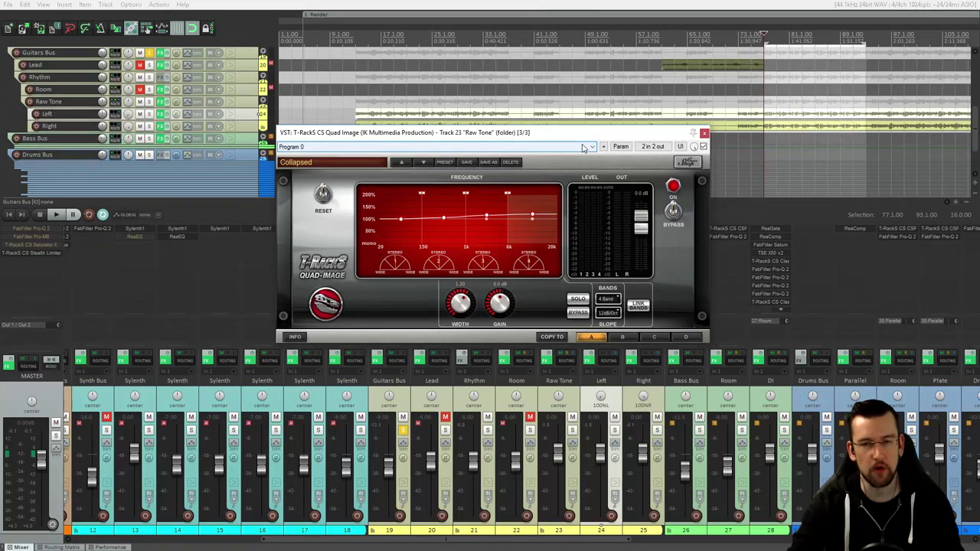
{"action": "left_click_drag", "start_coordinate": [590, 133], "coordinate": [595, 133]}
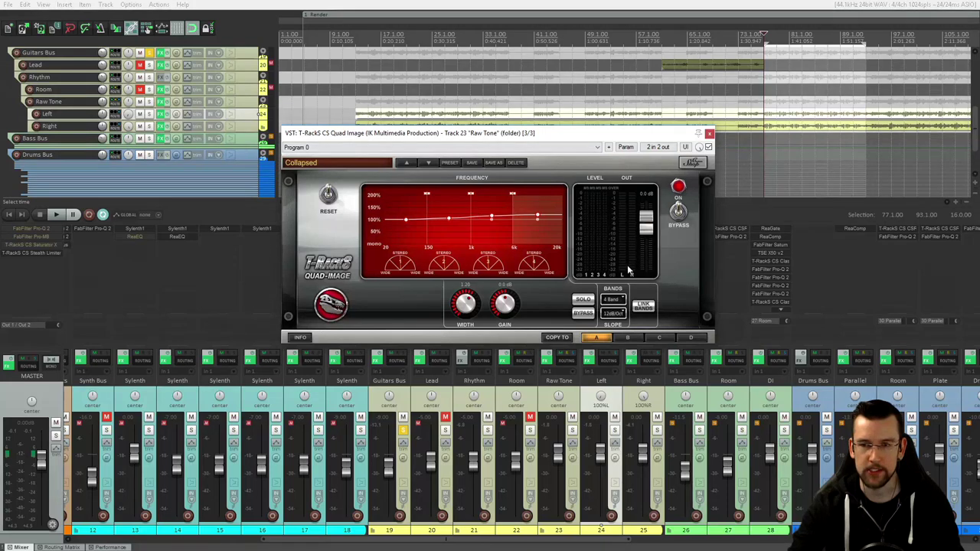
{"action": "left_click_drag", "start_coordinate": [611, 136], "coordinate": [590, 126]}
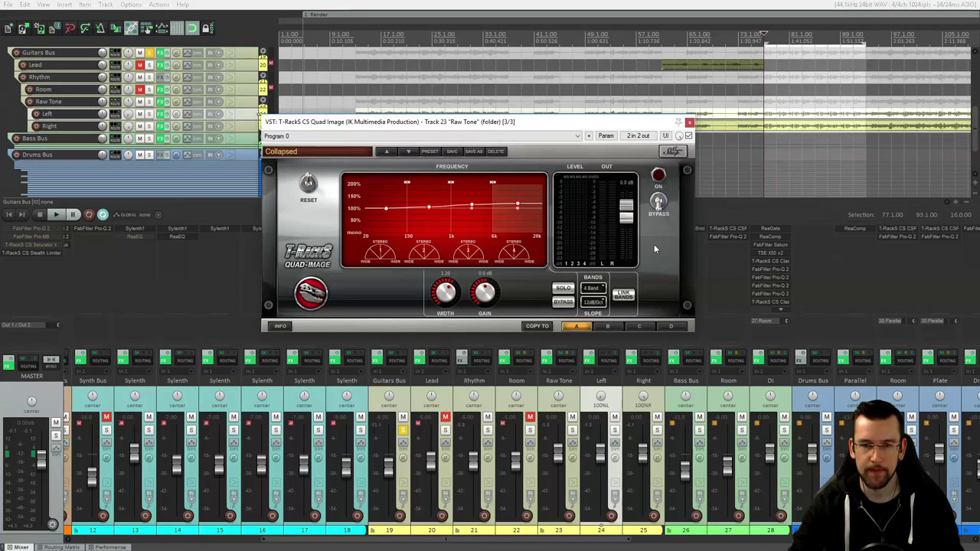
Compare Quad Image bypassed and active on the soloed guitars from bar 77, then stop and close it with the effect active.
{"action": "key", "text": "space"}
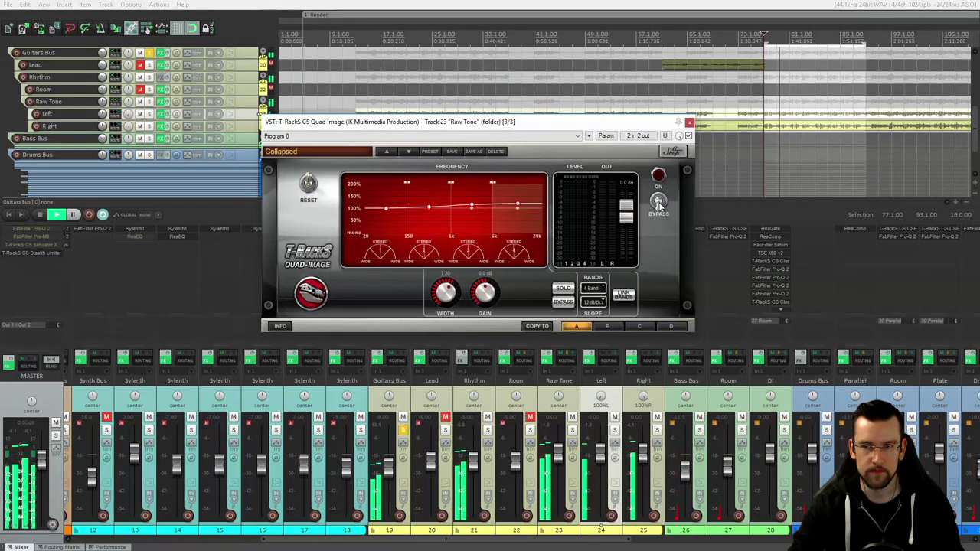
{"action": "left_click", "coordinate": [659, 202]}
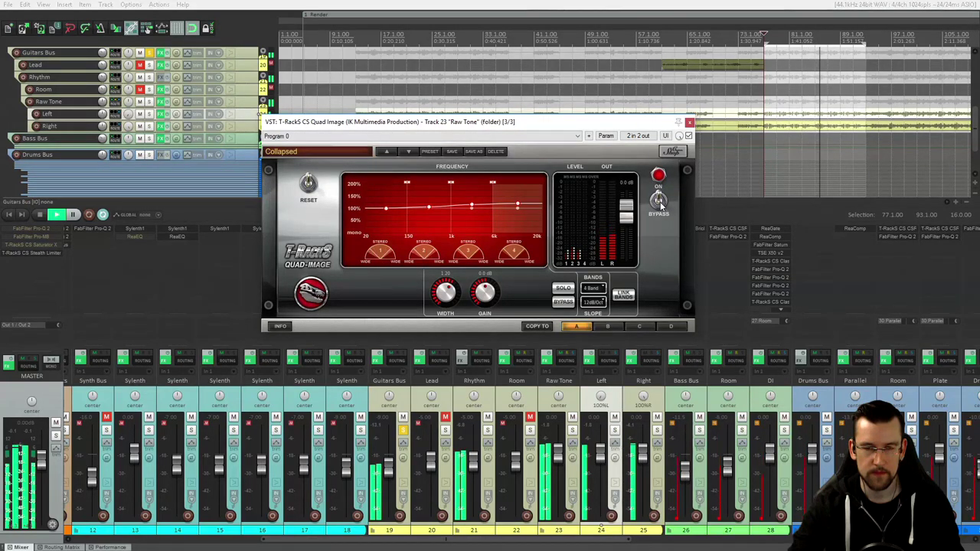
{"action": "left_click", "coordinate": [659, 202]}
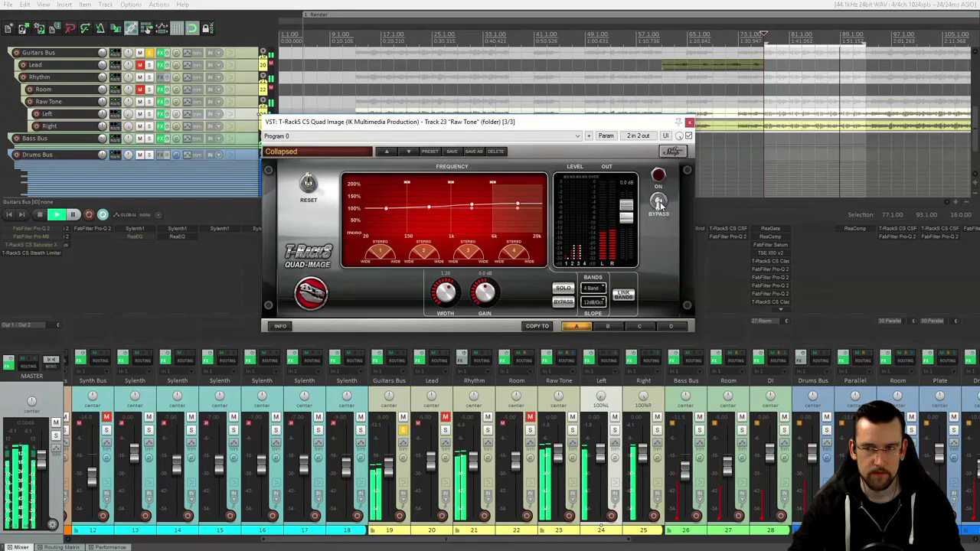
{"action": "left_click", "coordinate": [660, 203]}
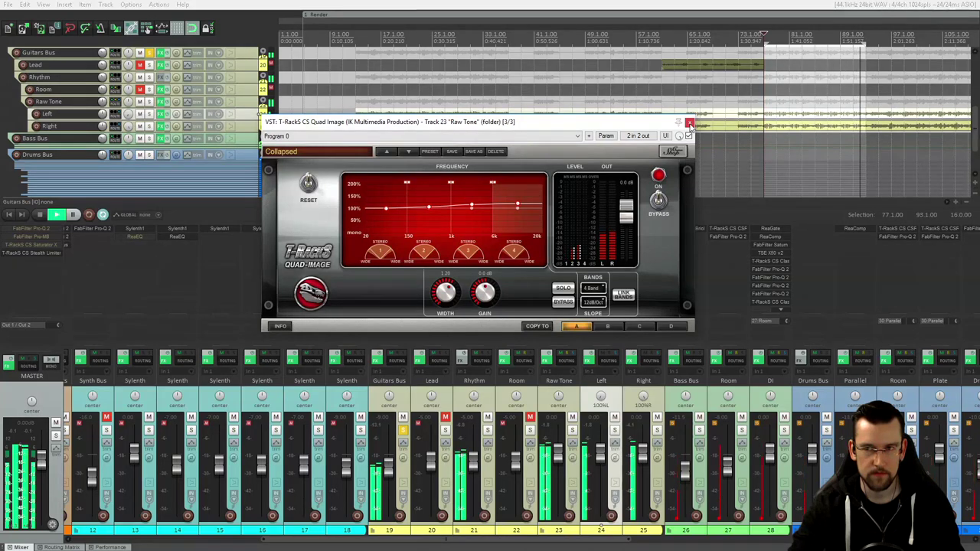
{"action": "key", "text": "space"}
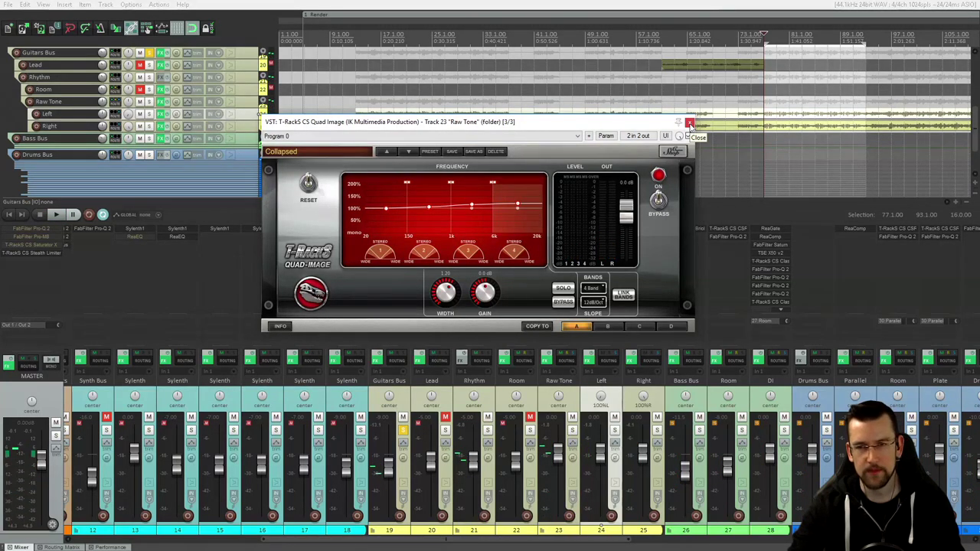
{"action": "left_click", "coordinate": [690, 124]}
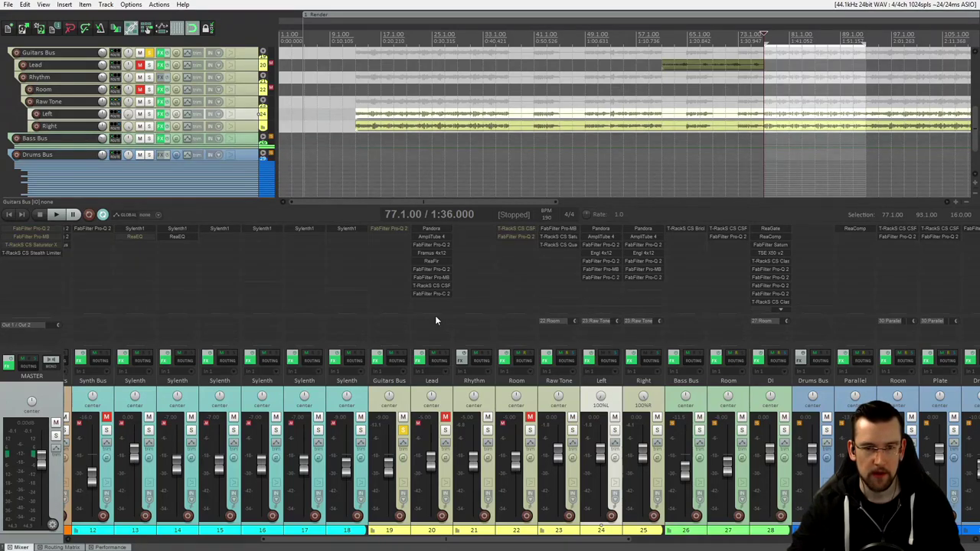
Select the Guitars Bus, open and enable its FabFilter Pro-Q 2, and reposition the plug-in clear of the track faders.
{"action": "left_click", "coordinate": [404, 404]}
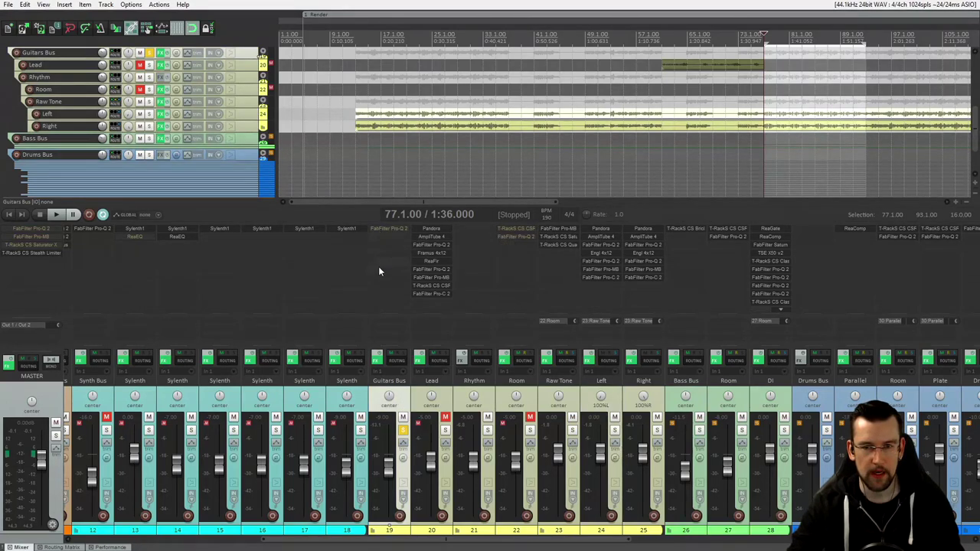
{"action": "left_click", "coordinate": [535, 403]}
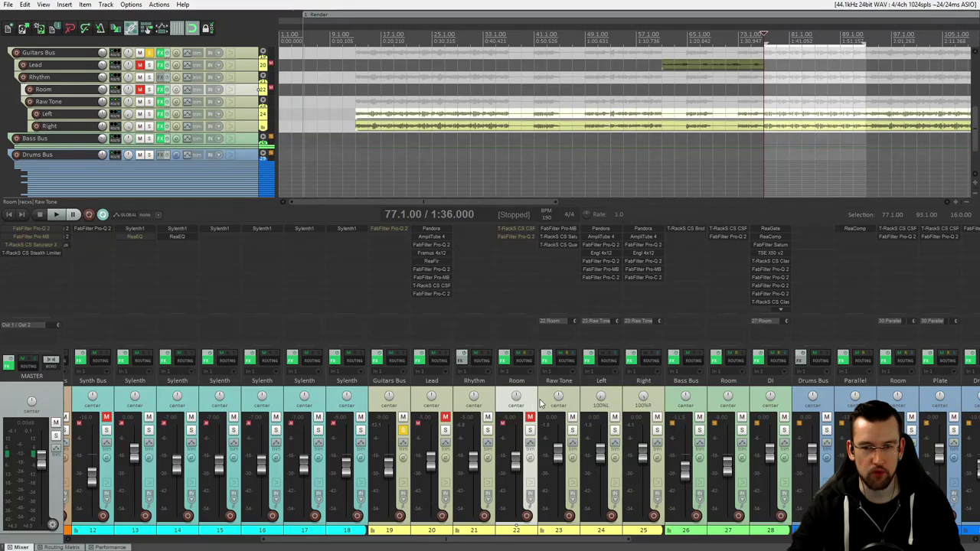
{"action": "left_click", "coordinate": [394, 251]}
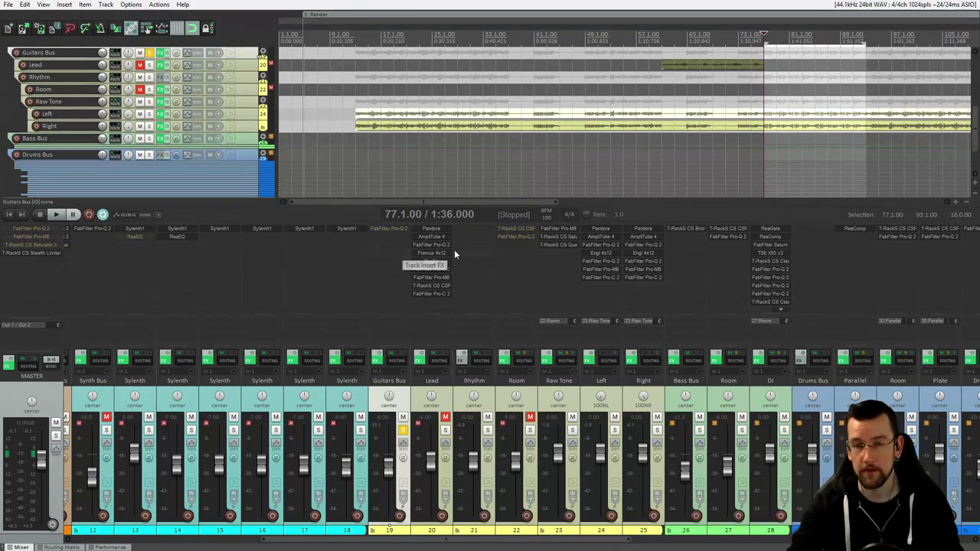
{"action": "left_click", "coordinate": [396, 228]}
{"action": "left_click_drag", "start_coordinate": [232, 43], "coordinate": [452, 48]}
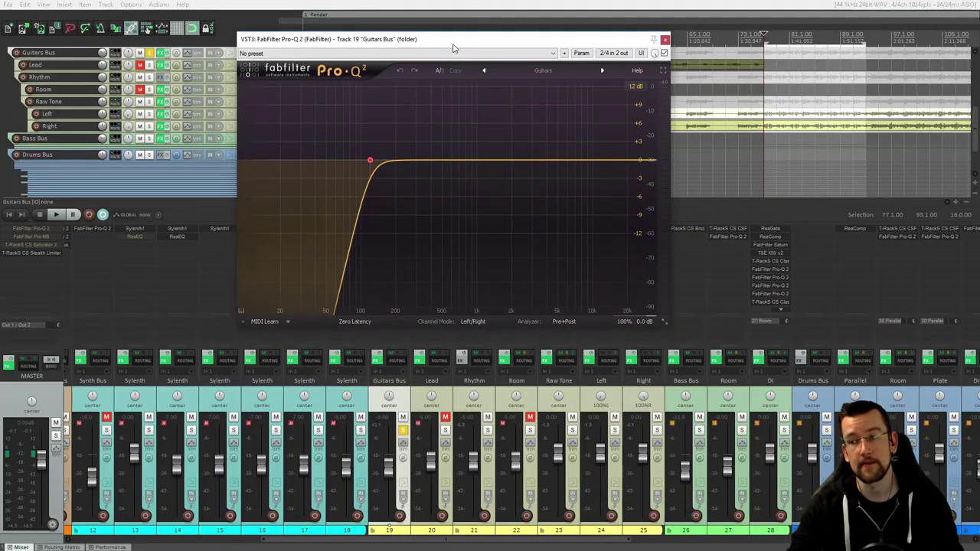
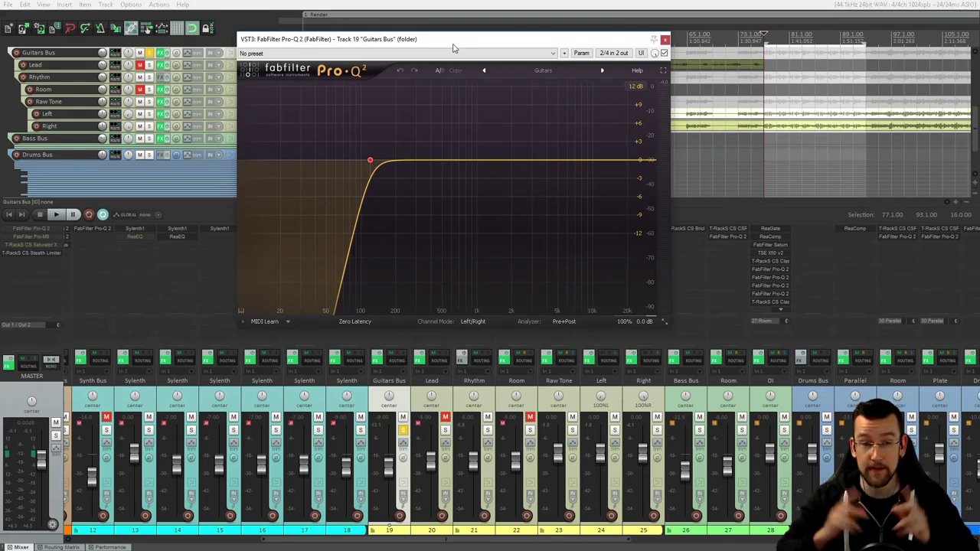
{"action": "left_click_drag", "start_coordinate": [475, 43], "coordinate": [484, 52]}
Compare the Guitars Bus's 120 Hz low-cut band bypassed and active during soloed playback, leave it active, stop, and close Pro-Q 2.
{"action": "left_click", "coordinate": [376, 168]}
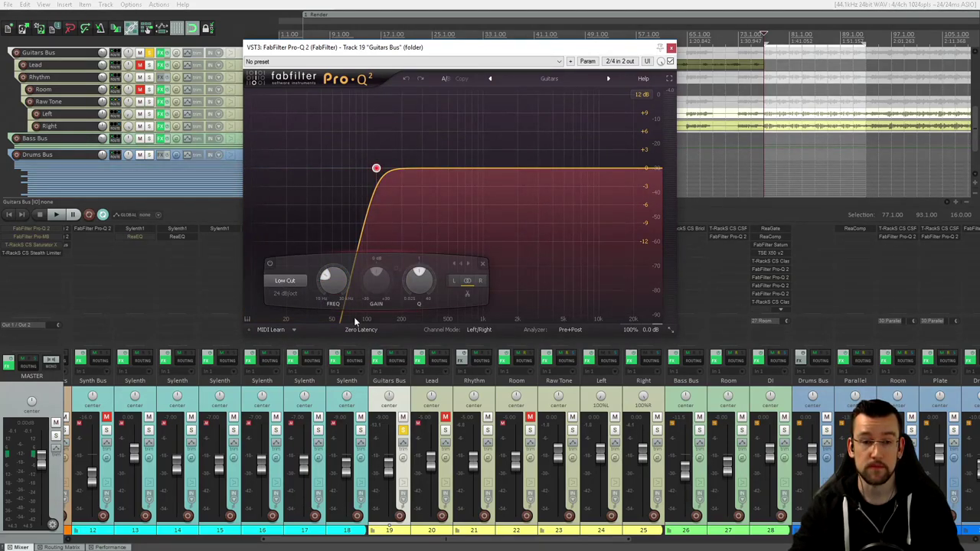
{"action": "left_click", "coordinate": [270, 263]}
{"action": "left_click_drag", "start_coordinate": [450, 54], "coordinate": [480, 54]}
{"action": "key", "text": "space"}
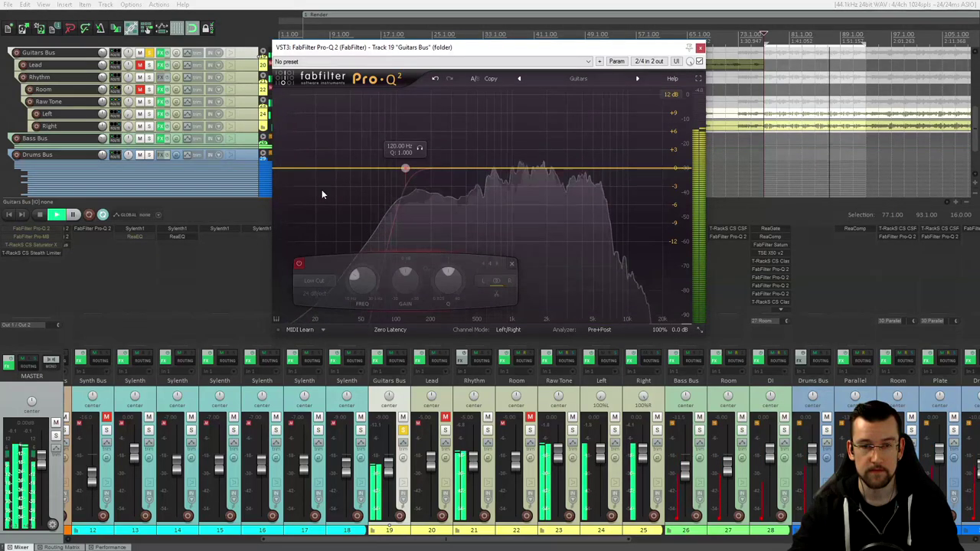
{"action": "left_click", "coordinate": [300, 265]}
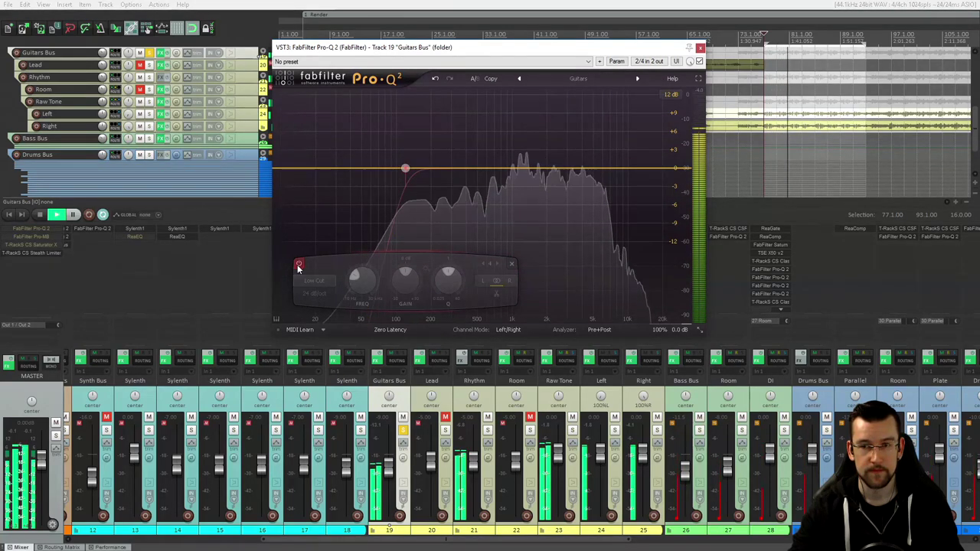
{"action": "left_click", "coordinate": [299, 265]}
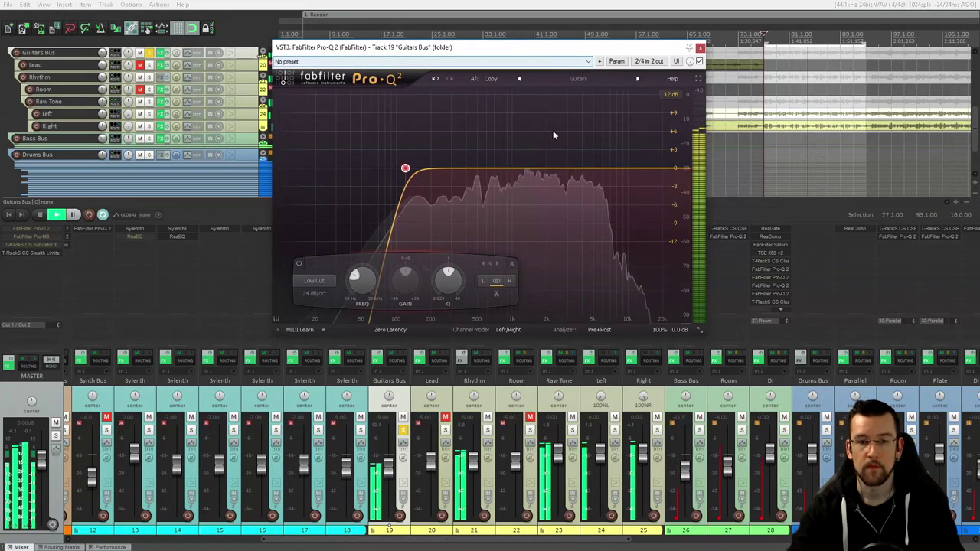
{"action": "key", "text": "space"}
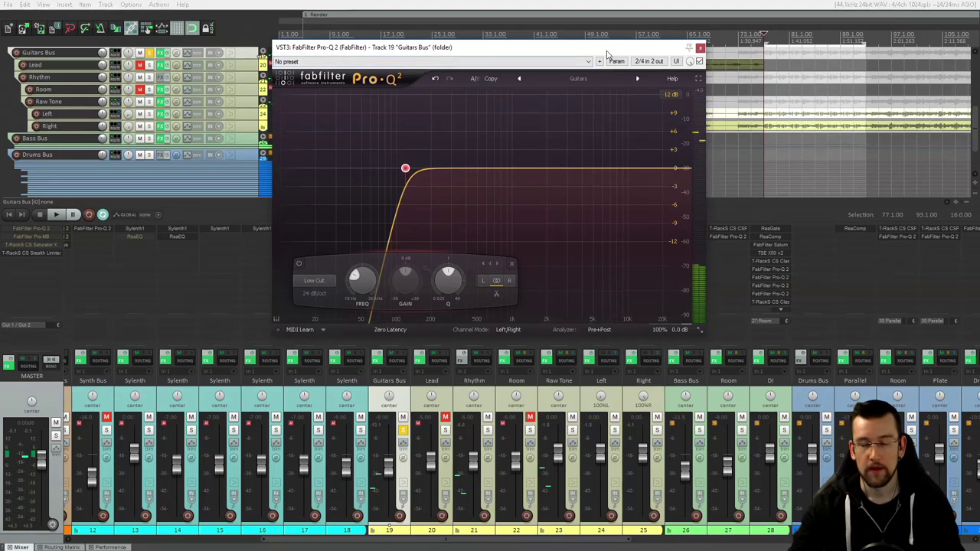
{"action": "left_click", "coordinate": [702, 49]}
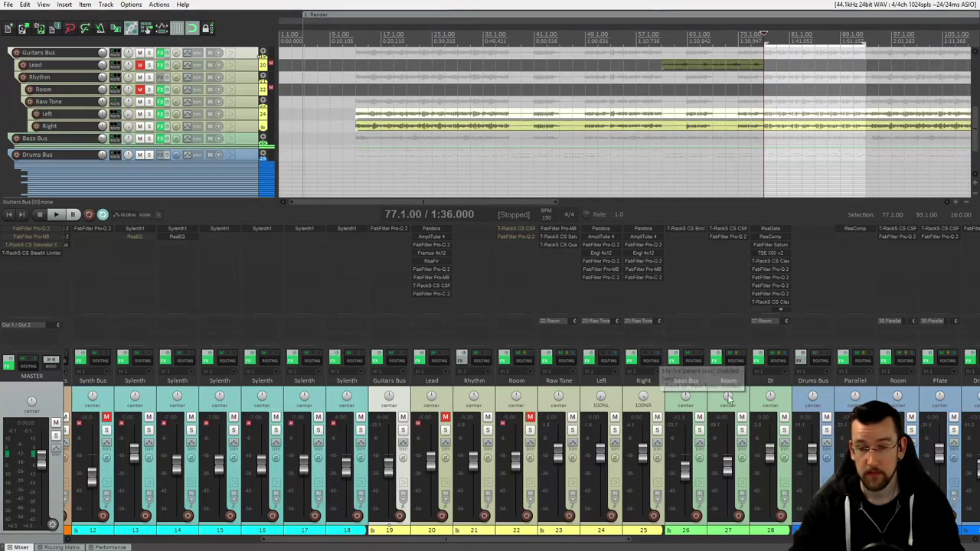
Play the full mix from bar 77 with the Guitars Bus unsoloed, muting and unmuting the Bass Bus to compare.
{"action": "left_click", "coordinate": [703, 399]}
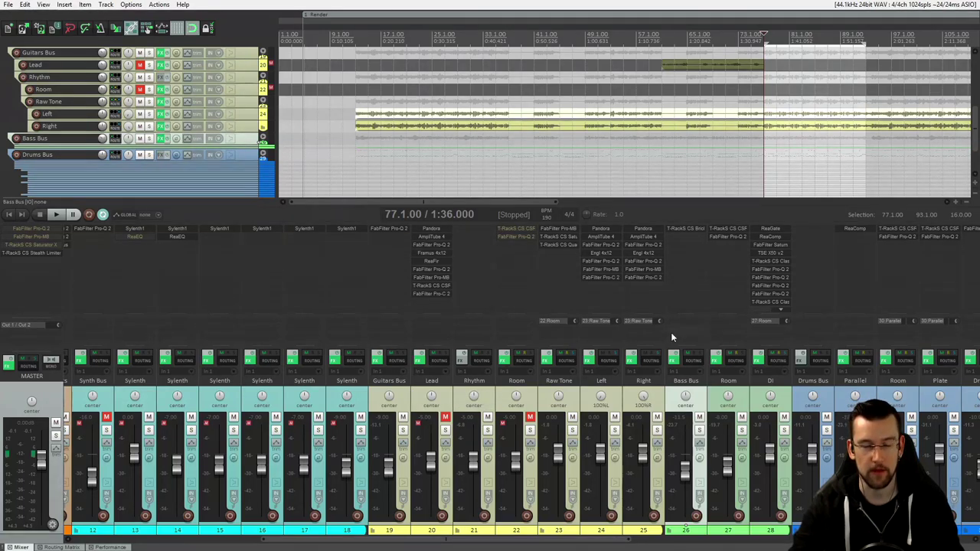
{"action": "key", "text": "space"}
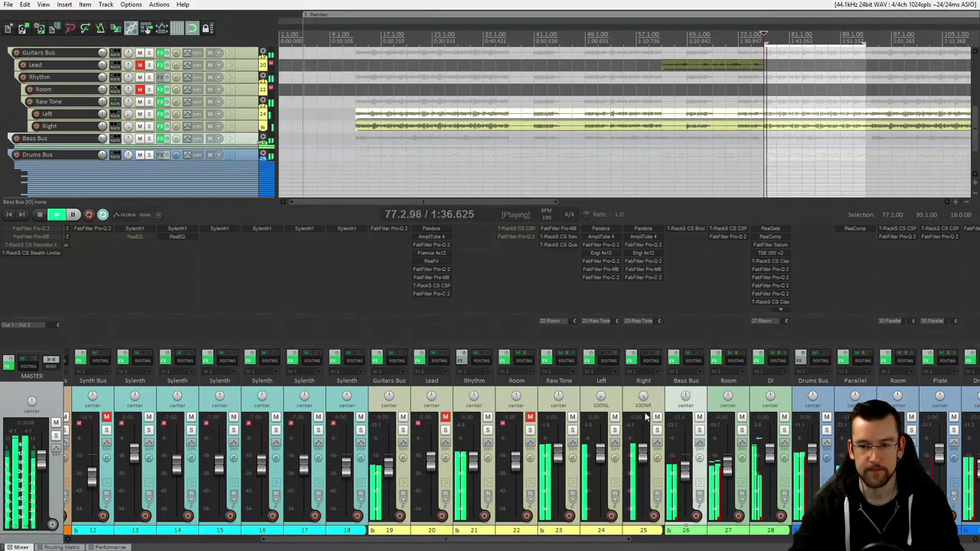
{"action": "left_click", "coordinate": [699, 418]}
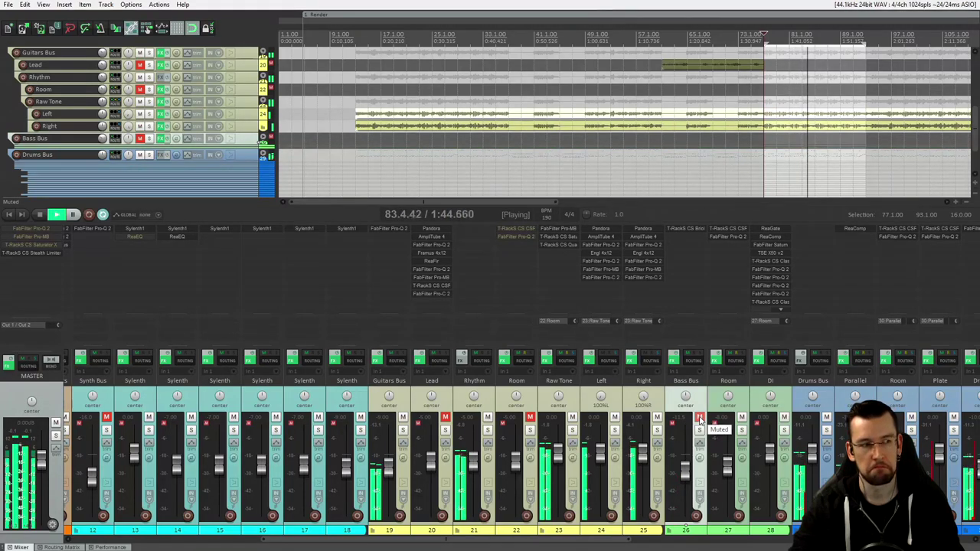
{"action": "left_click", "coordinate": [699, 419]}
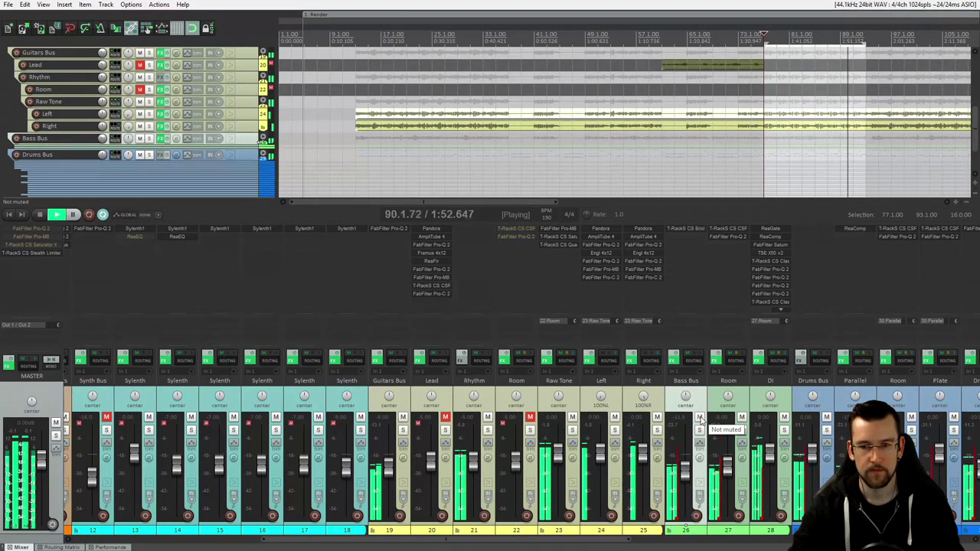
Mute the Bass Bus again during playback of the full mix, stop, and unmute the bus.
{"action": "left_click", "coordinate": [699, 417]}
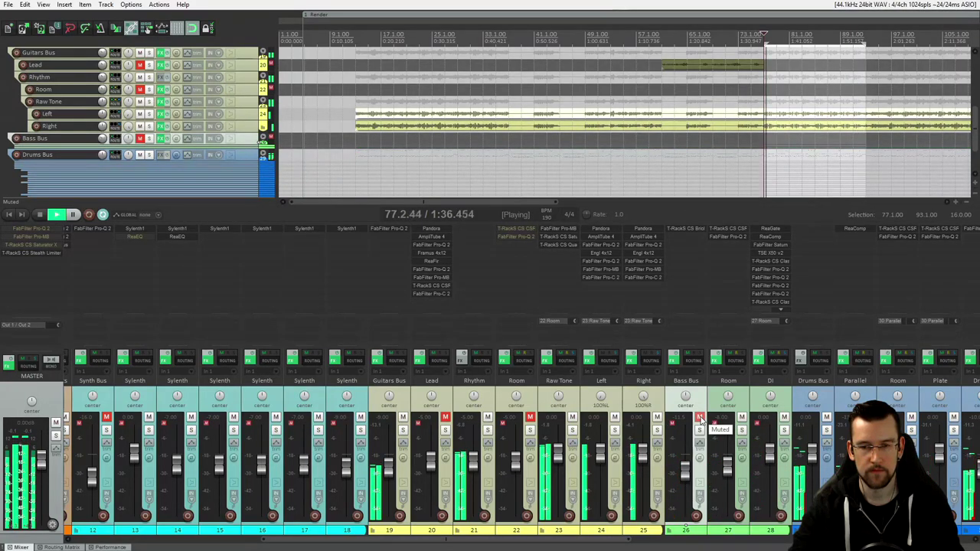
{"action": "key", "text": "space"}
{"action": "left_click", "coordinate": [700, 418]}
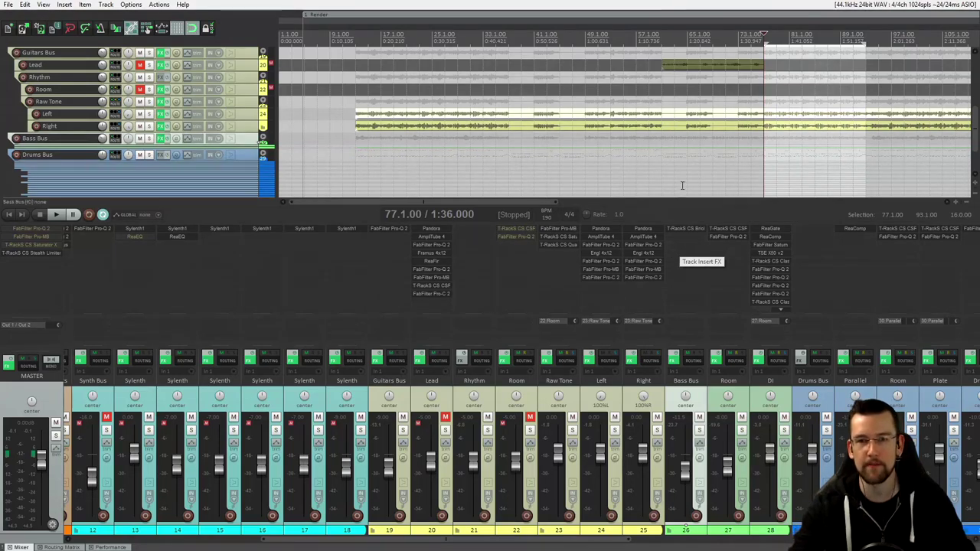
Play the full mix from bar 61 through the lead section and stop.
{"action": "left_click", "coordinate": [509, 61]}
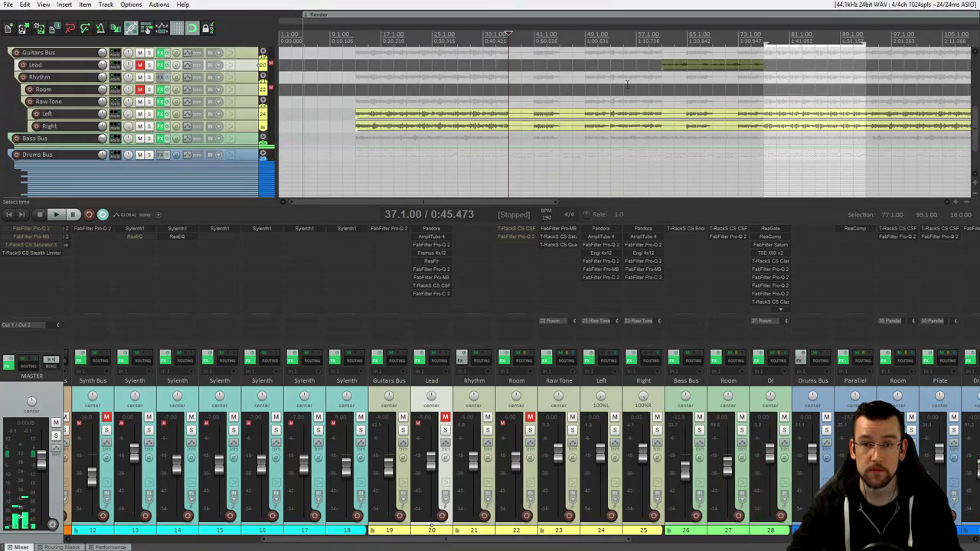
{"action": "left_click", "coordinate": [665, 88]}
{"action": "key", "text": "space"}
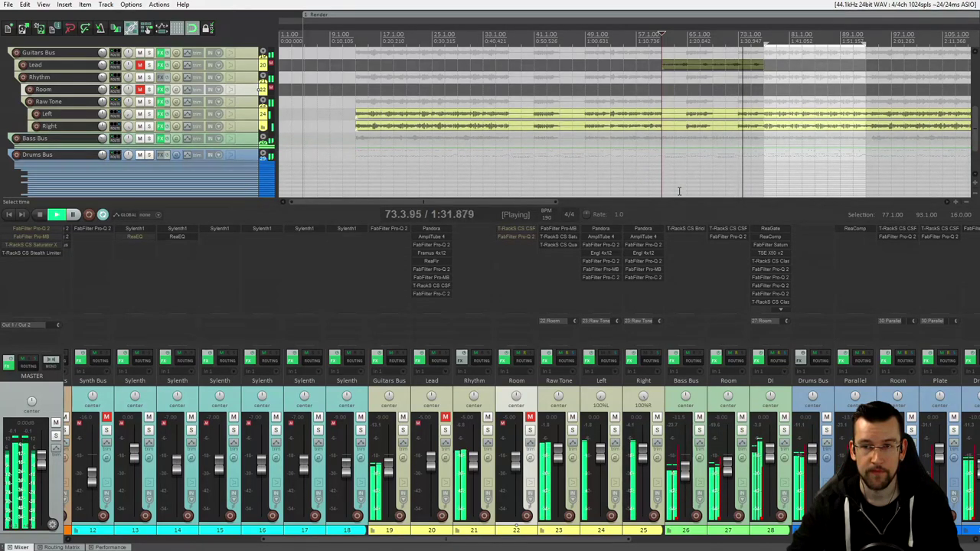
{"action": "key", "text": "space"}
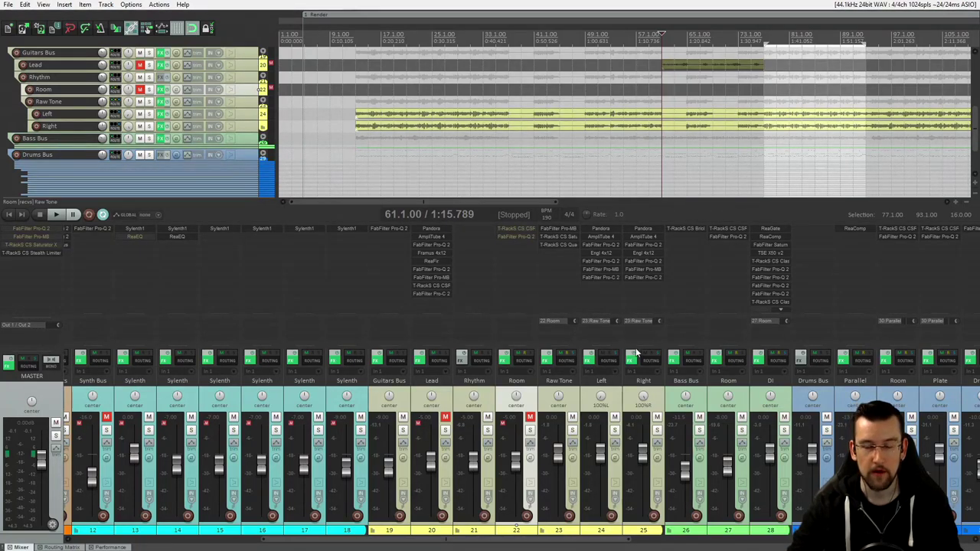
Play from bar 77 while muting and unmuting the Guitars Bus to compare, then stop and leave the bus unmuted.
{"action": "left_click", "coordinate": [766, 138]}
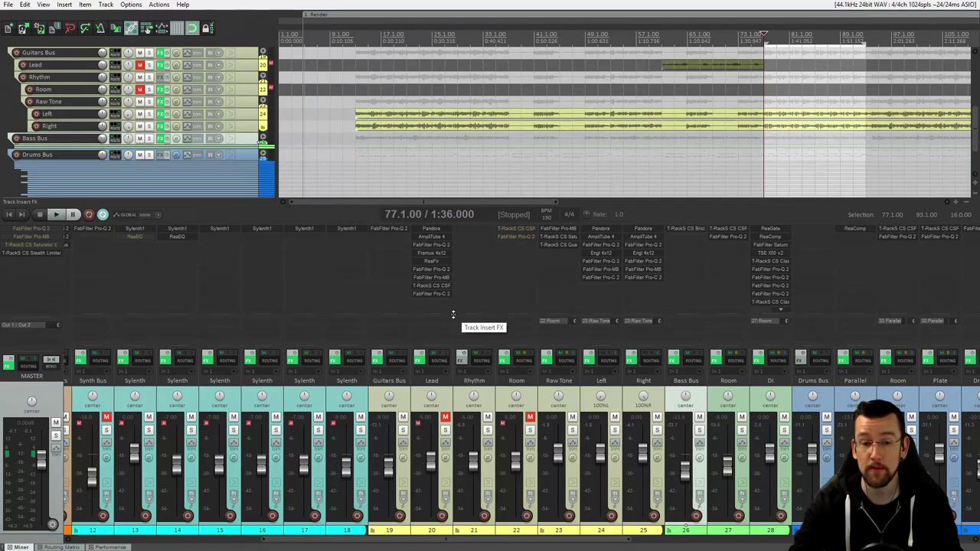
{"action": "key", "text": "space"}
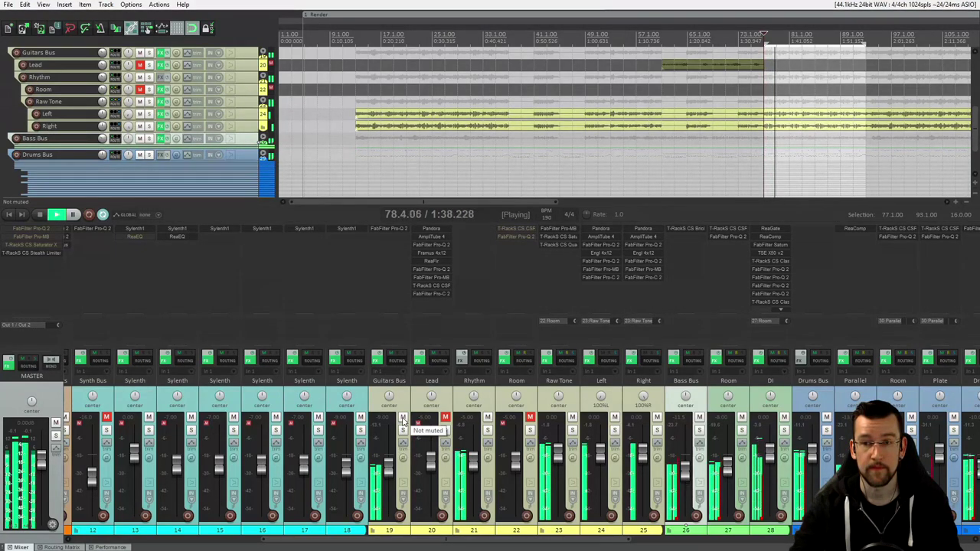
{"action": "left_click", "coordinate": [403, 418]}
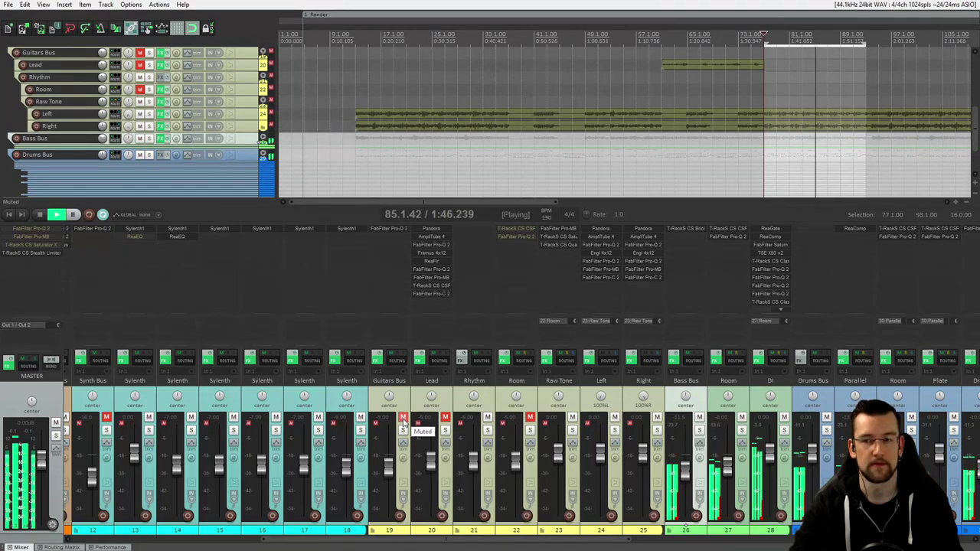
{"action": "left_click", "coordinate": [403, 419]}
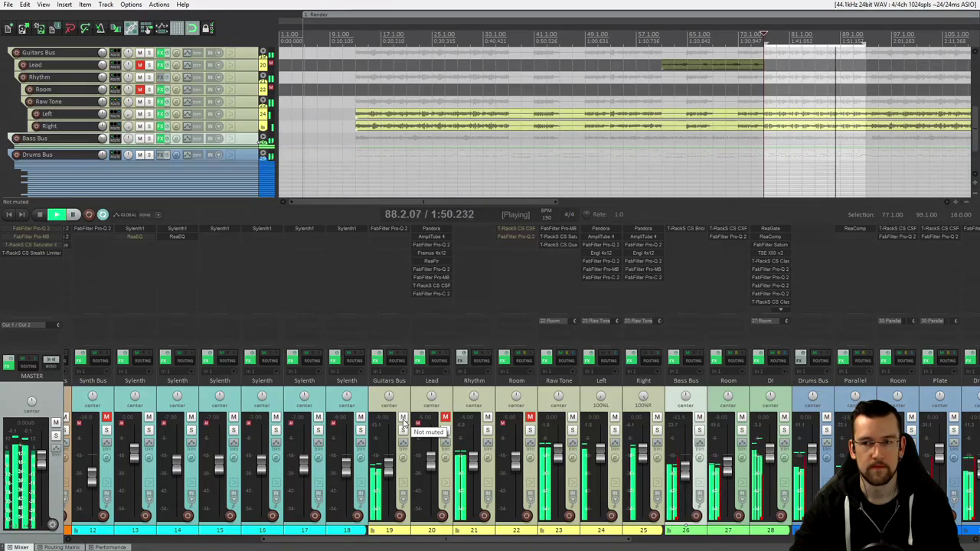
{"action": "left_click", "coordinate": [403, 419]}
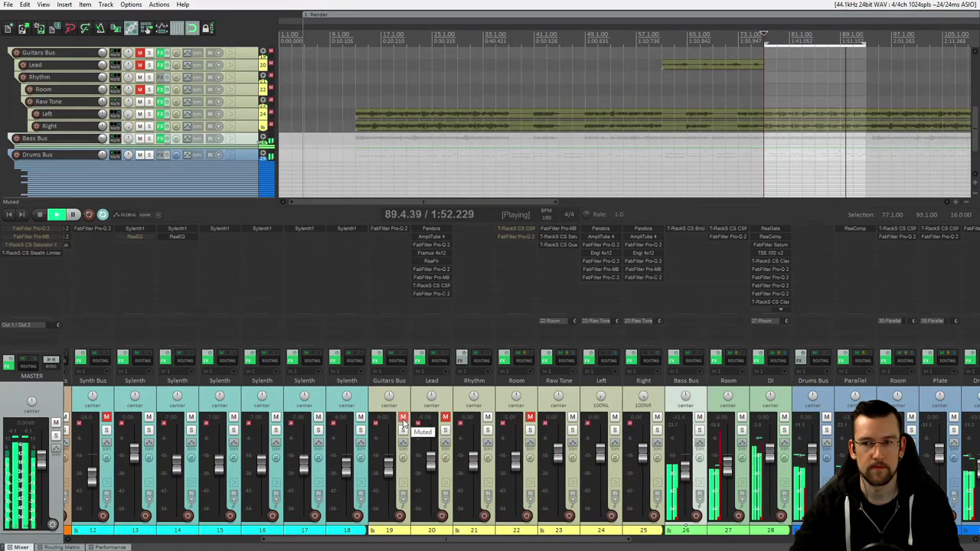
{"action": "key", "text": "space"}
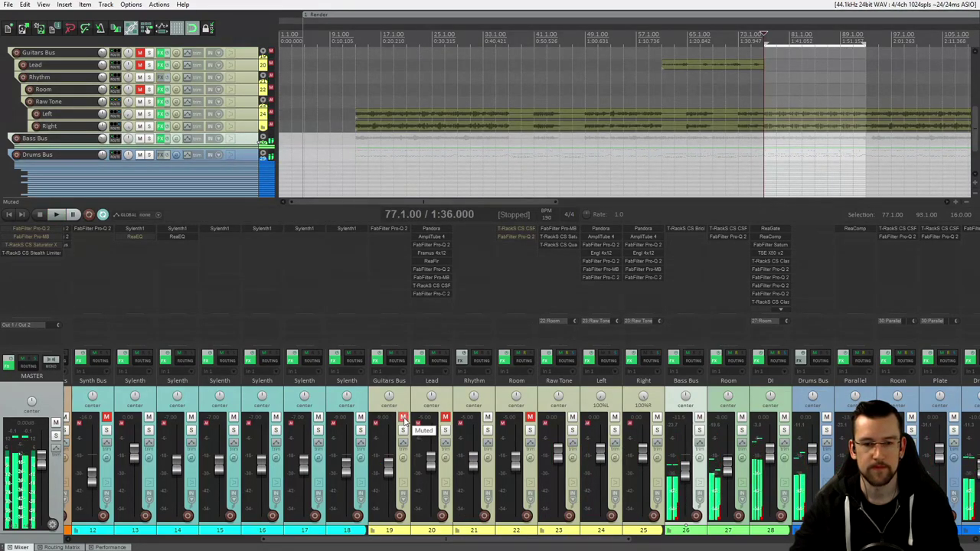
{"action": "left_click", "coordinate": [403, 419]}
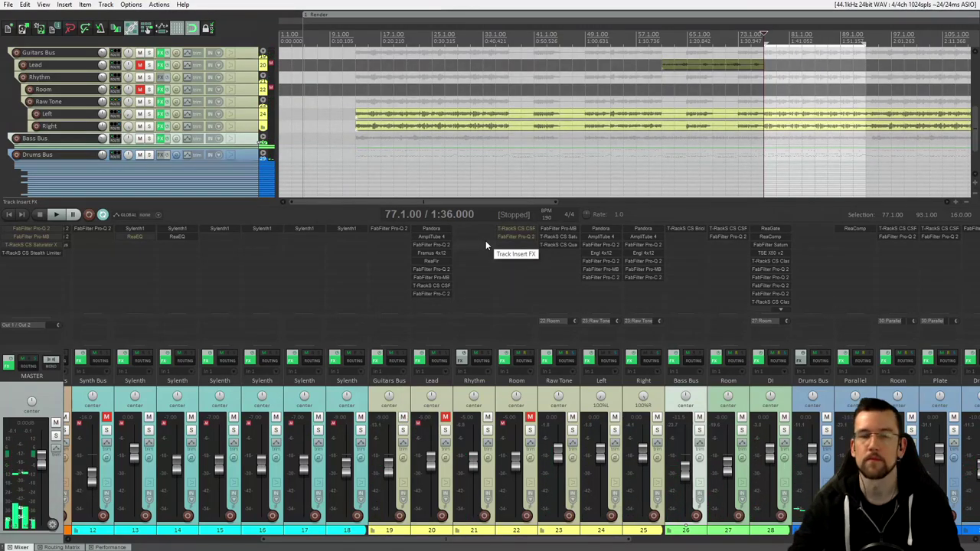
Check the Raw Tone track and its send to Room, then select and unmute the guitar Room track.
{"action": "left_click", "coordinate": [545, 397]}
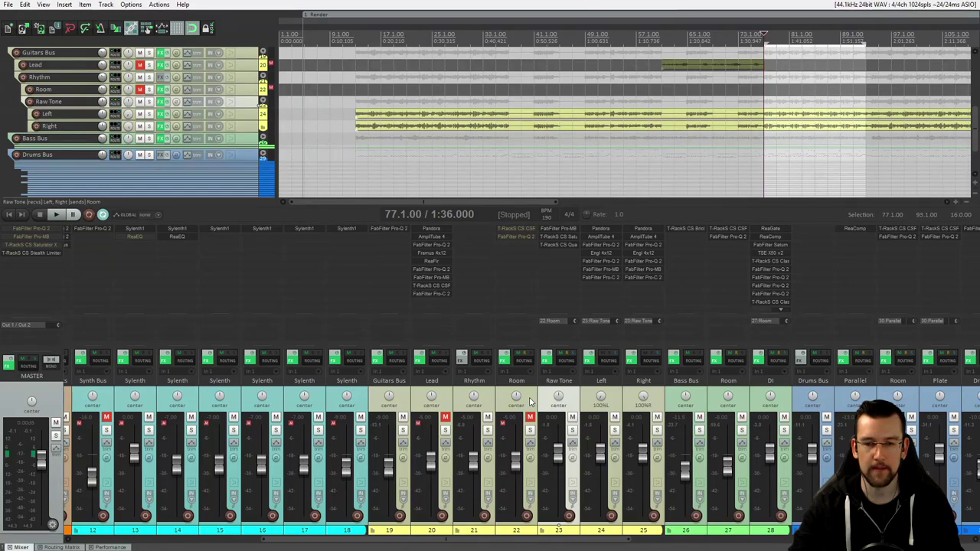
{"action": "left_click", "coordinate": [530, 402]}
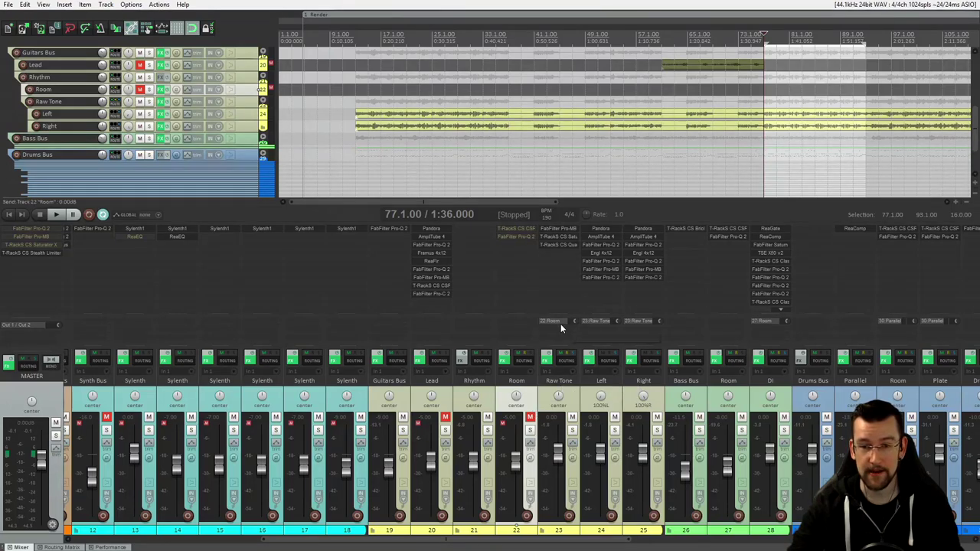
{"action": "left_click", "coordinate": [576, 396]}
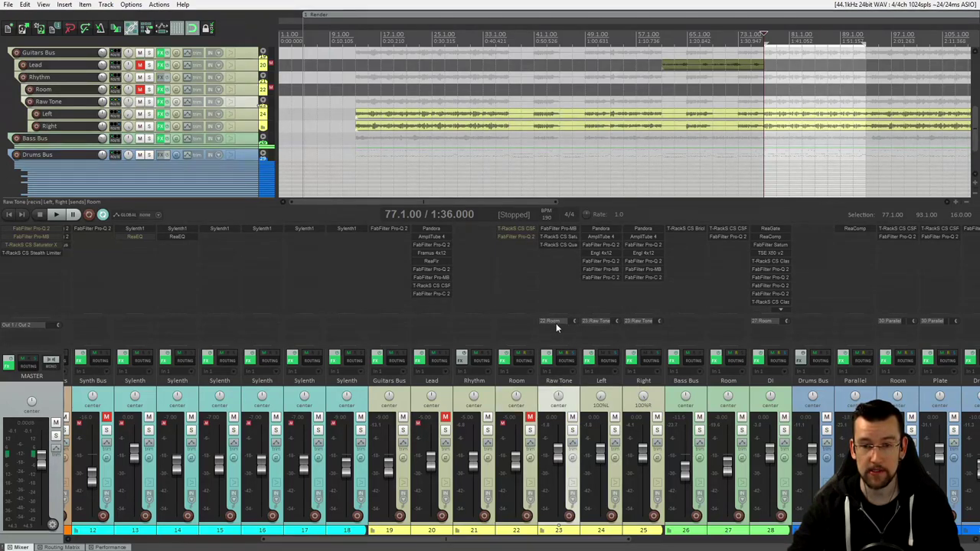
{"action": "left_click", "coordinate": [532, 402]}
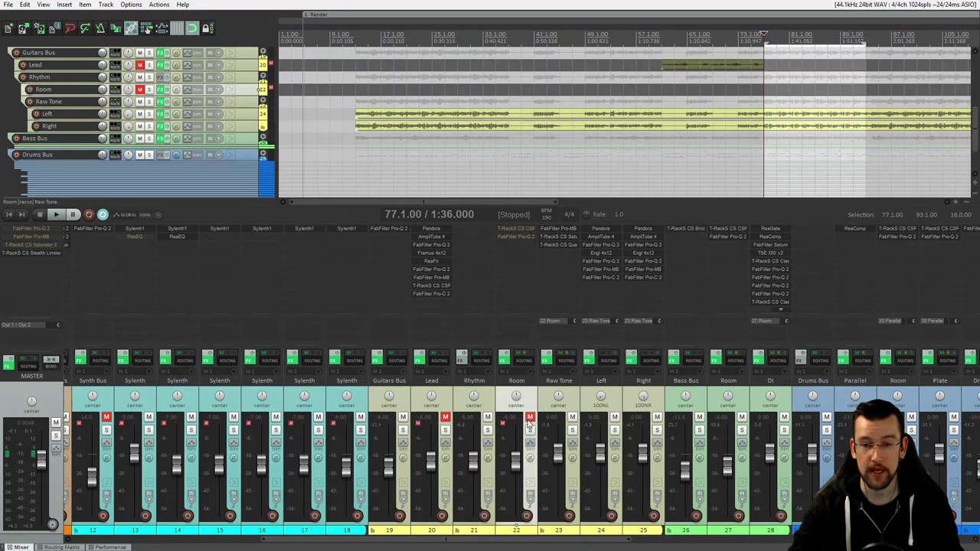
{"action": "left_click", "coordinate": [530, 418]}
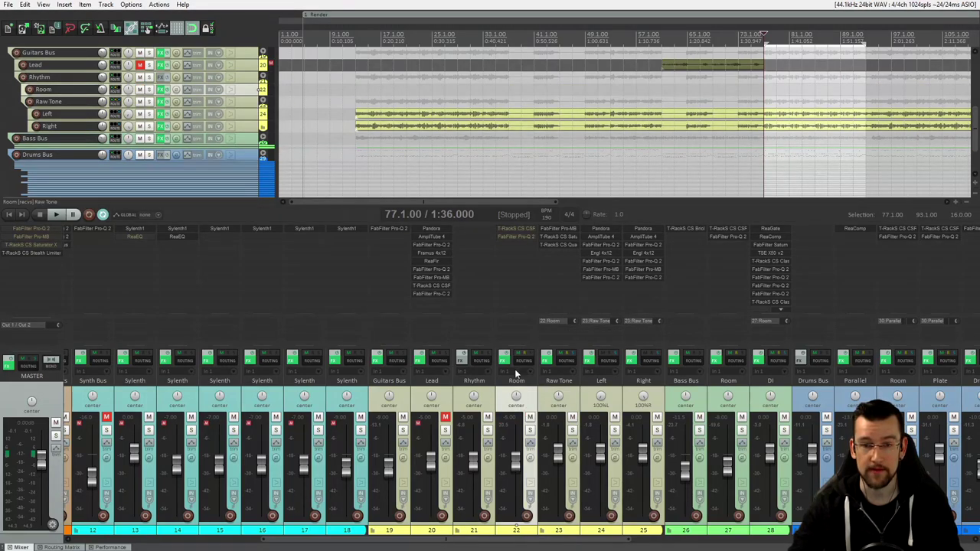
Open the guitar Room track's T-RackS CSR Room reverb, reposition its window to review the Smooth Vocal Room settings, and close it.
{"action": "left_click", "coordinate": [521, 228]}
{"action": "left_click_drag", "start_coordinate": [257, 36], "coordinate": [427, 108]}
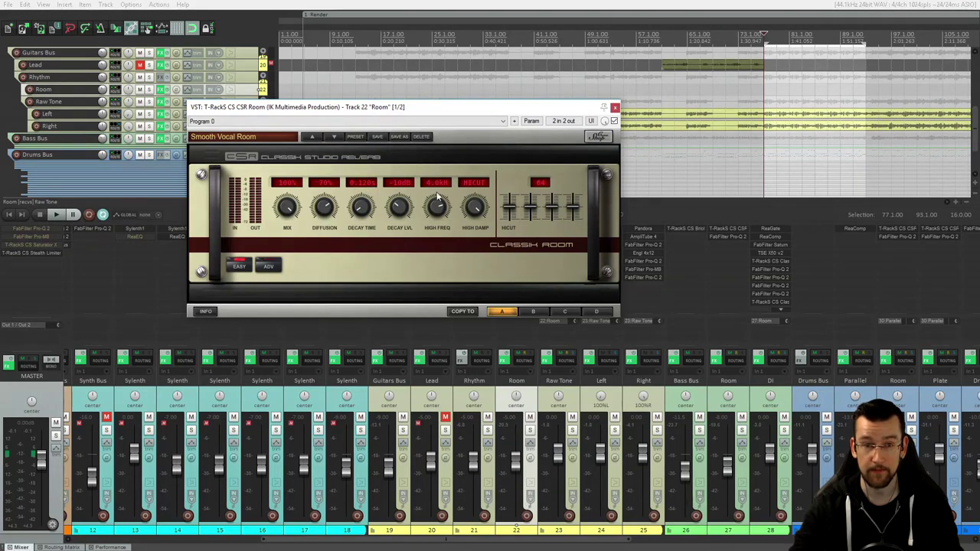
{"action": "left_click_drag", "start_coordinate": [460, 108], "coordinate": [534, 108]}
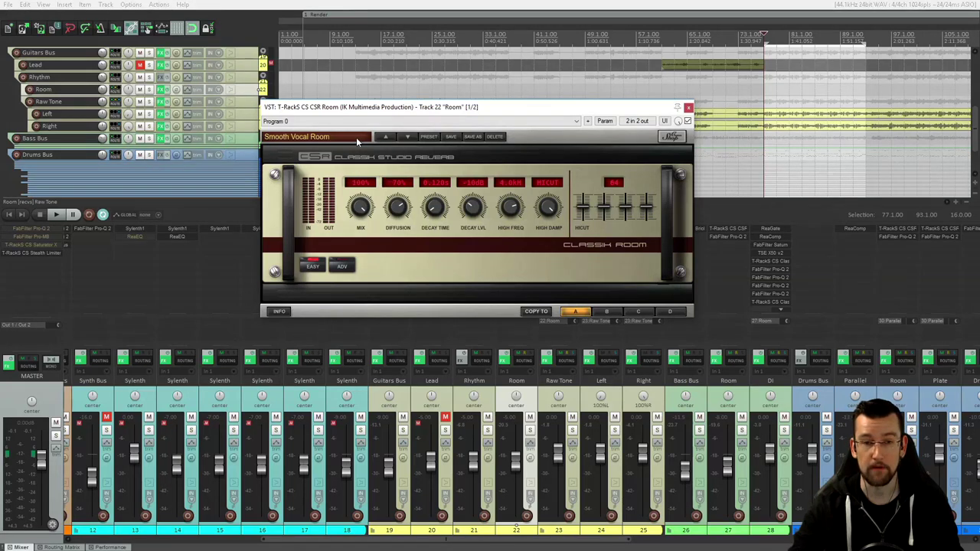
{"action": "left_click", "coordinate": [689, 107]}
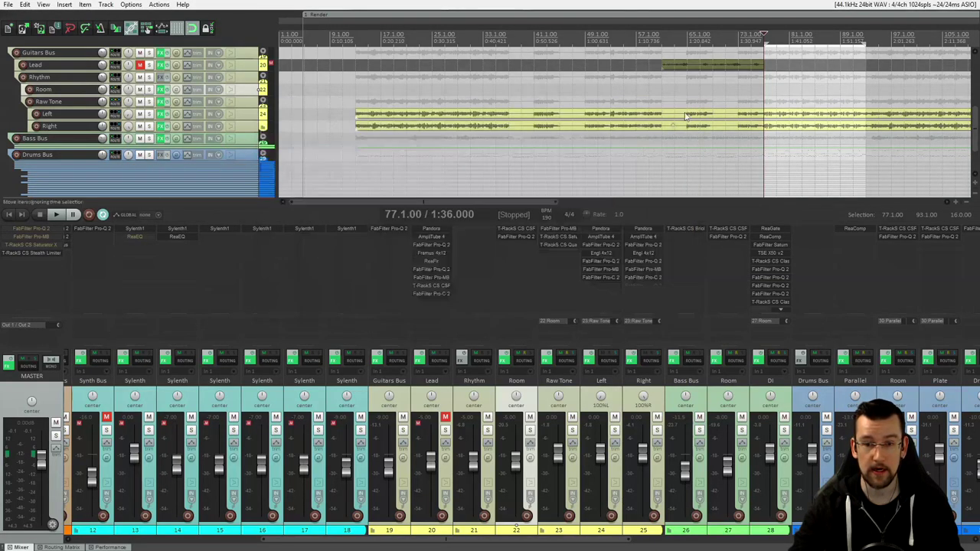
Open the guitar Room track's FabFilter Pro-Q 2, inspect its 130 Hz low-cut band, and close the plug-in.
{"action": "left_click", "coordinate": [573, 401]}
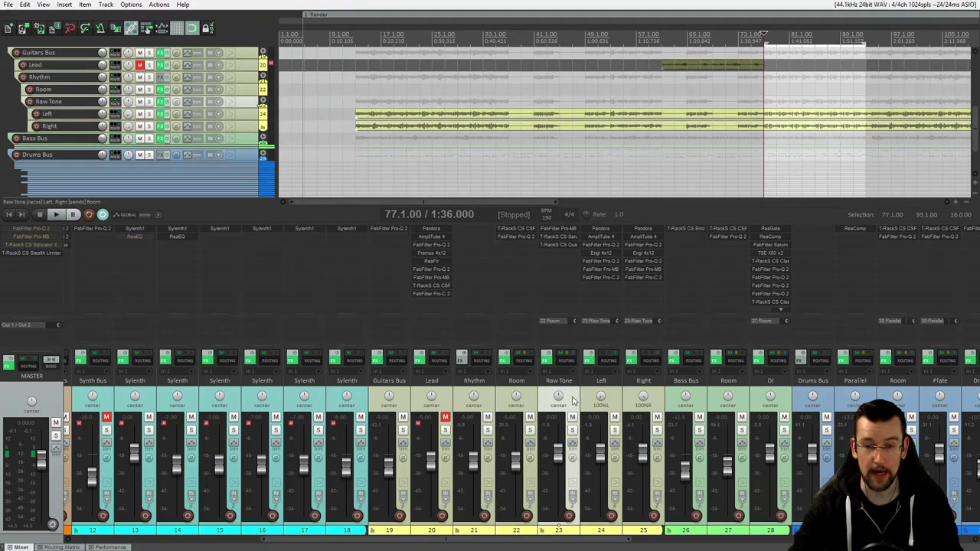
{"action": "left_click", "coordinate": [535, 409]}
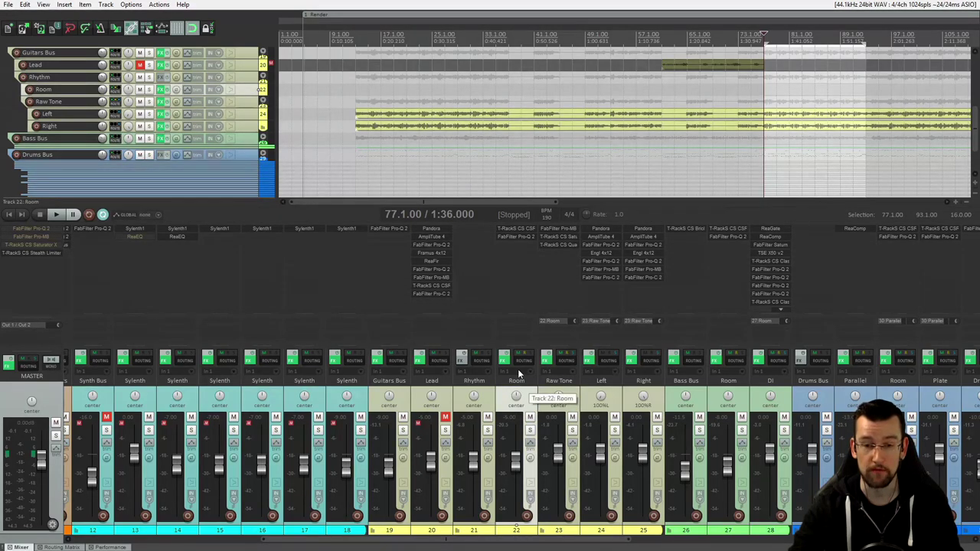
{"action": "left_click", "coordinate": [521, 236]}
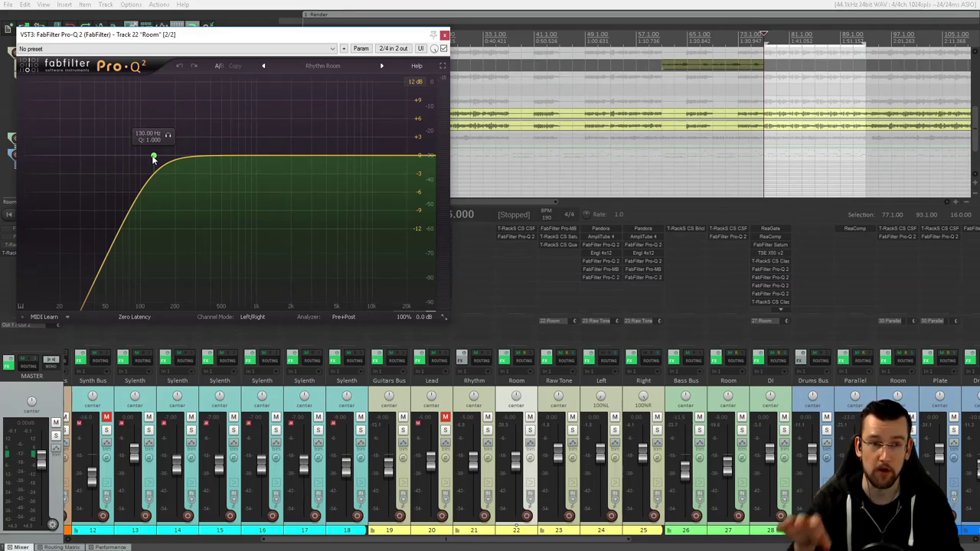
{"action": "left_click", "coordinate": [445, 36]}
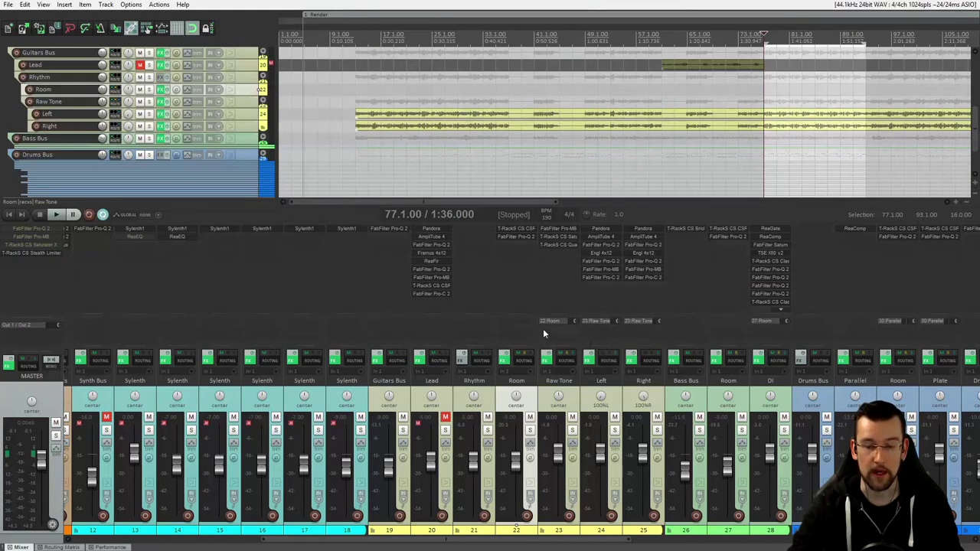
Audition the guitar Room track soloed with the master temporarily raised to +6.95 dB, reset the master to 0 dB, stop, and unsolo Room.
{"action": "left_click", "coordinate": [530, 431]}
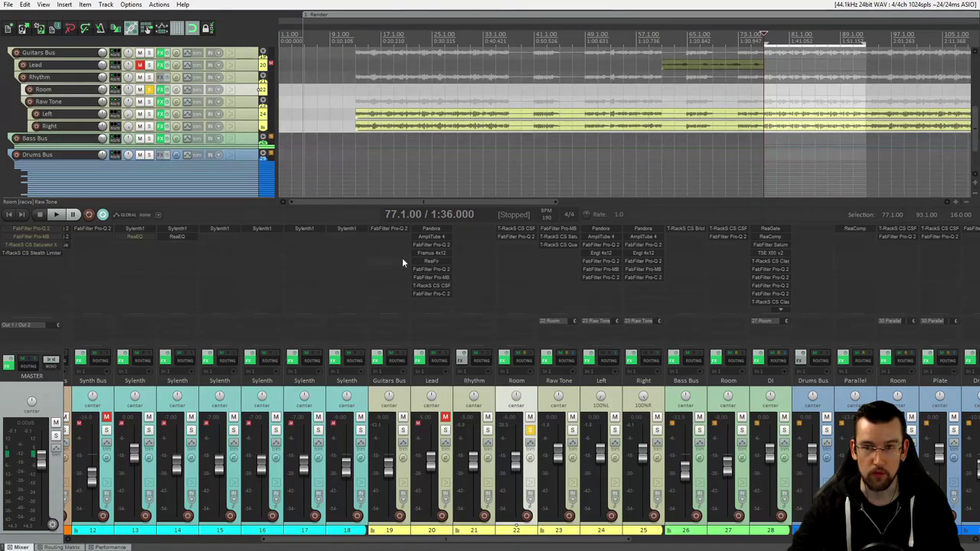
{"action": "key", "text": "space"}
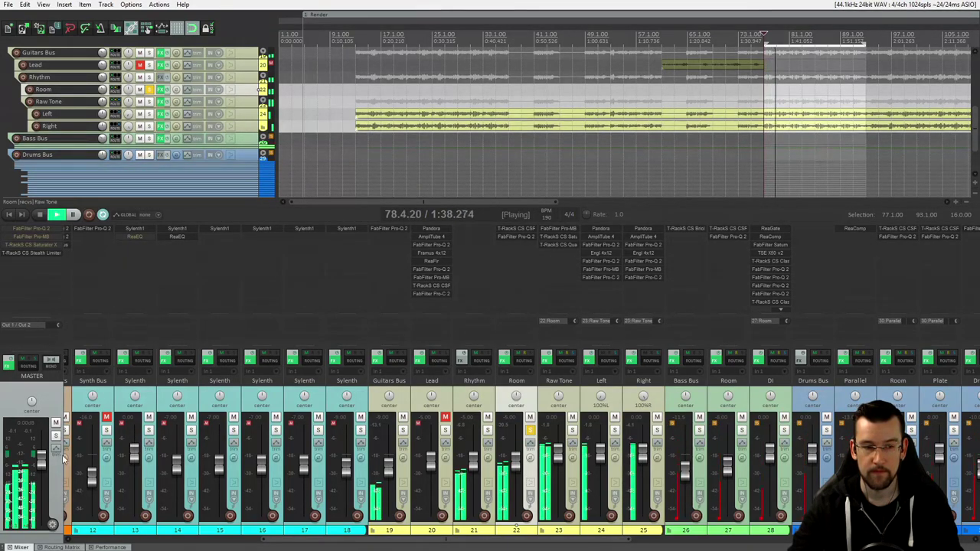
{"action": "left_click_drag", "start_coordinate": [41, 462], "coordinate": [43, 453]}
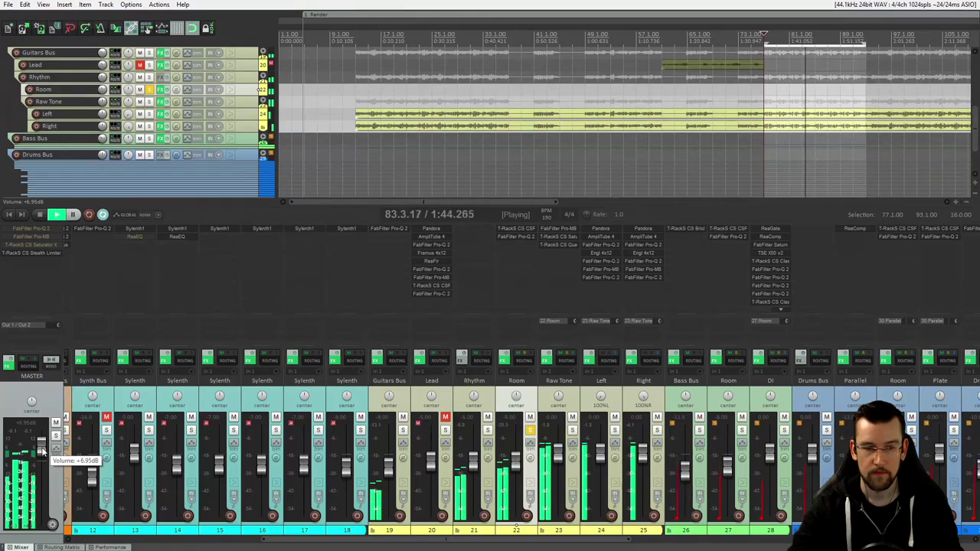
{"action": "double_click", "coordinate": [43, 452]}
{"action": "key", "text": "space"}
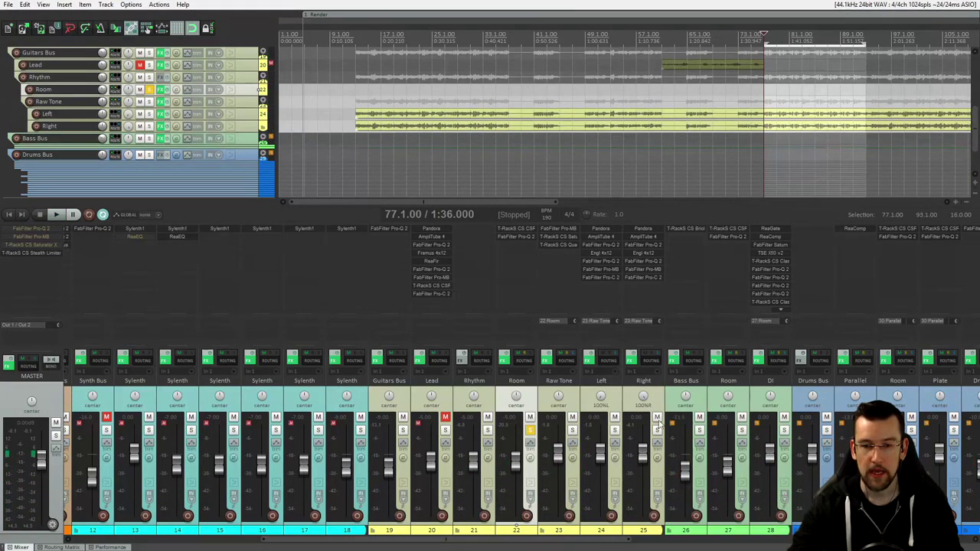
{"action": "left_click", "coordinate": [530, 430]}
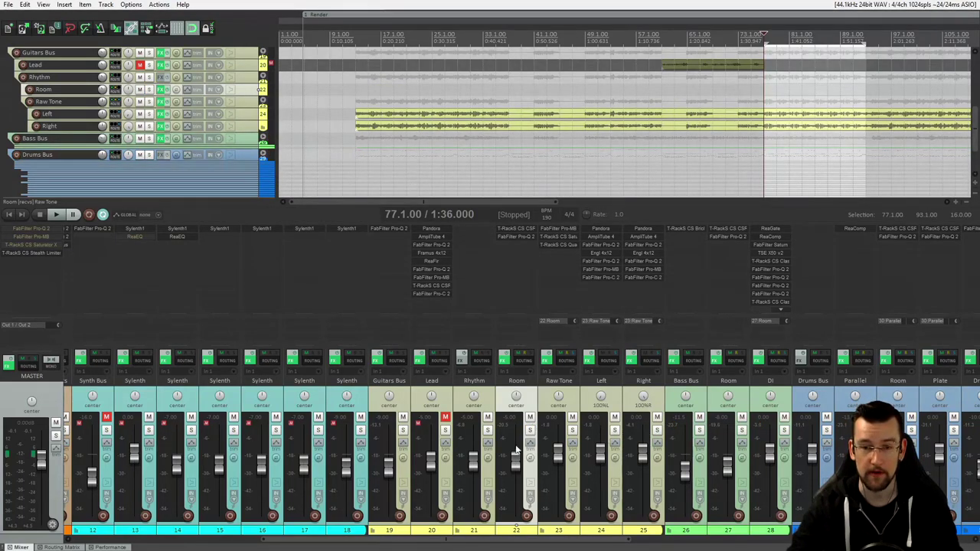
Pull the guitar Room fader to -inf dB, solo and play the Guitars Bus, and bring Room back up to its previous level.
{"action": "left_click_drag", "start_coordinate": [514, 468], "coordinate": [519, 508]}
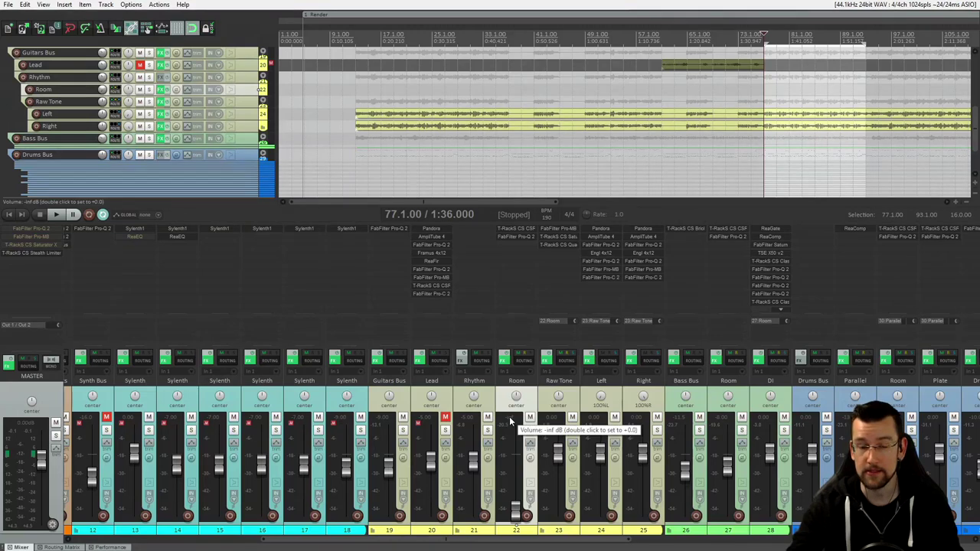
{"action": "left_click", "coordinate": [403, 430]}
{"action": "key", "text": "space"}
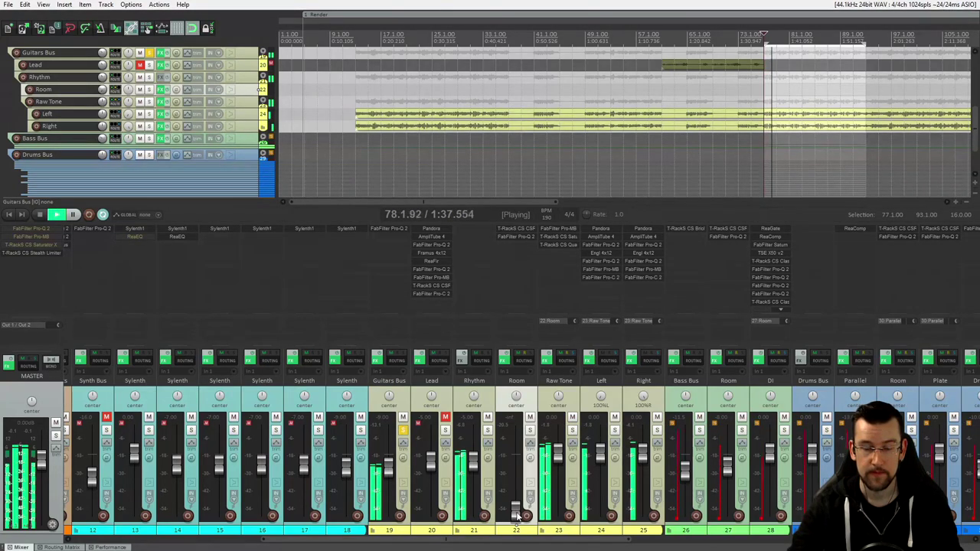
{"action": "left_click_drag", "start_coordinate": [518, 518], "coordinate": [518, 466]}
{"action": "right_click", "coordinate": [518, 465]}
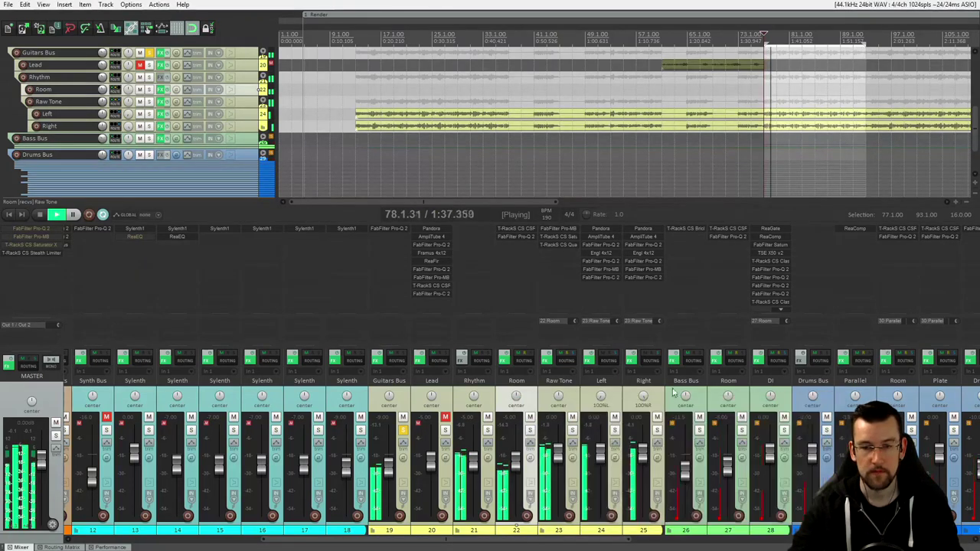
Briefly mute and unmute Rhythm, compare the soloed guitars with the guitar Room track muted and unmuted, leave Room on, and stop playback.
{"action": "left_click", "coordinate": [487, 419]}
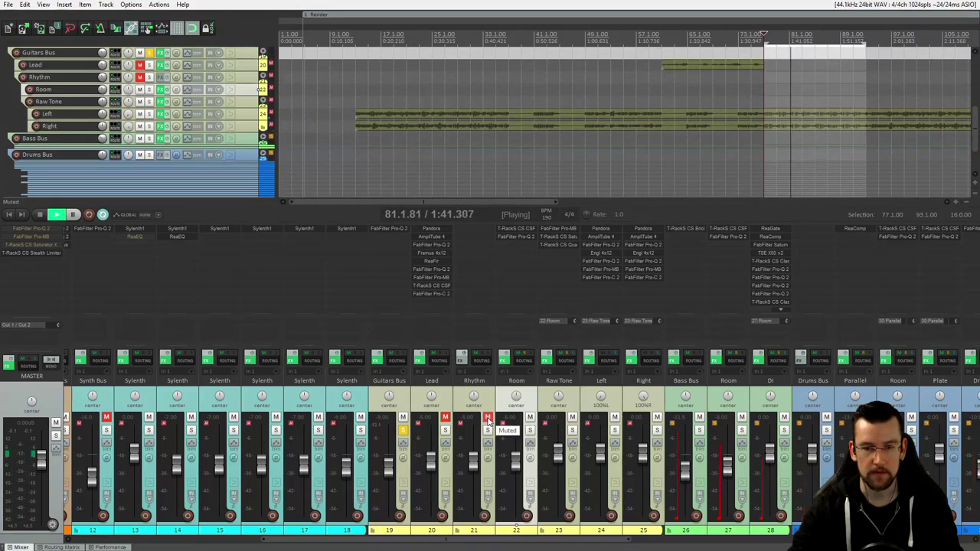
{"action": "left_click", "coordinate": [487, 418]}
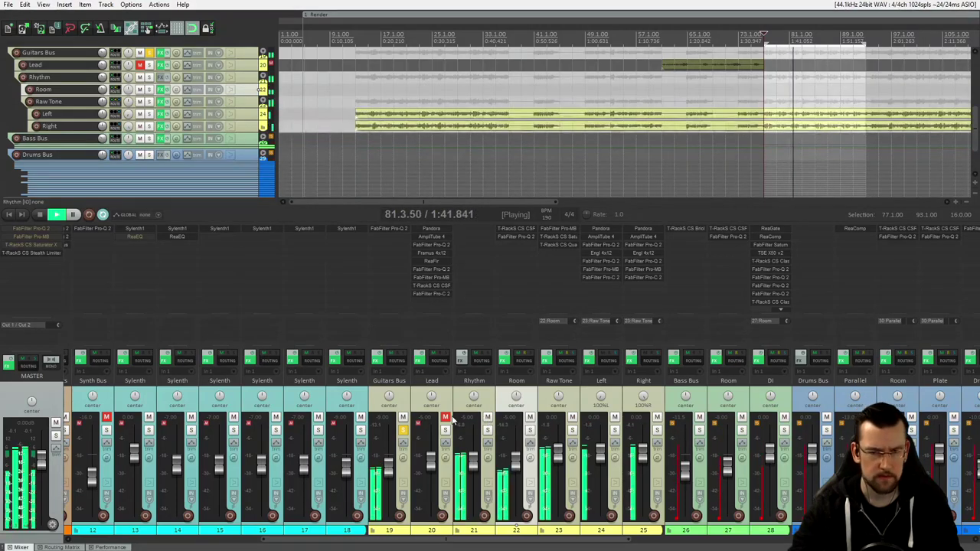
{"action": "left_click", "coordinate": [530, 418]}
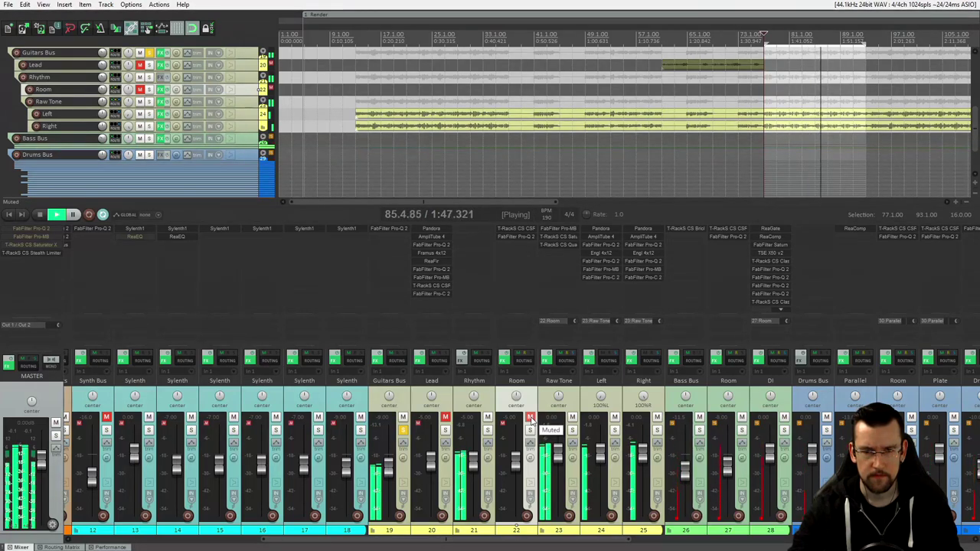
{"action": "left_click", "coordinate": [530, 419]}
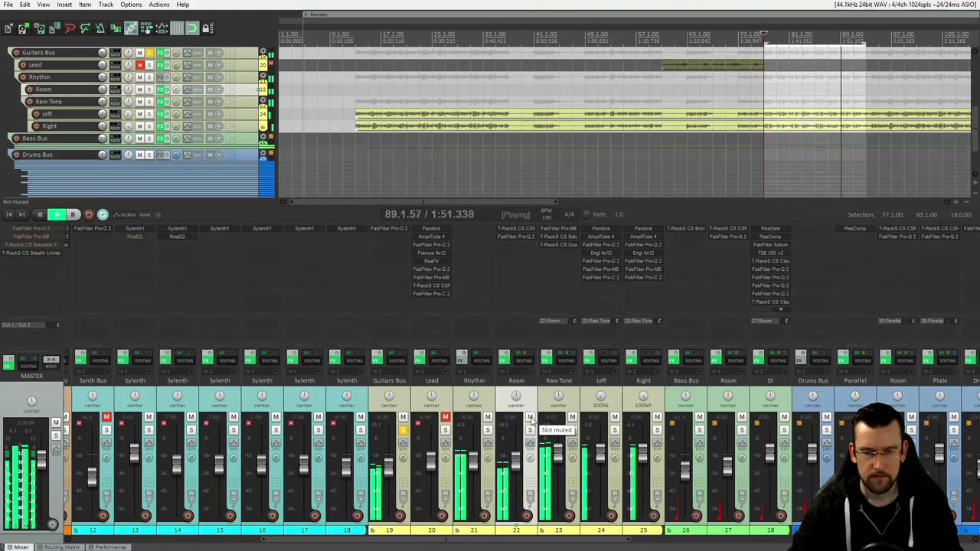
{"action": "left_click", "coordinate": [530, 418]}
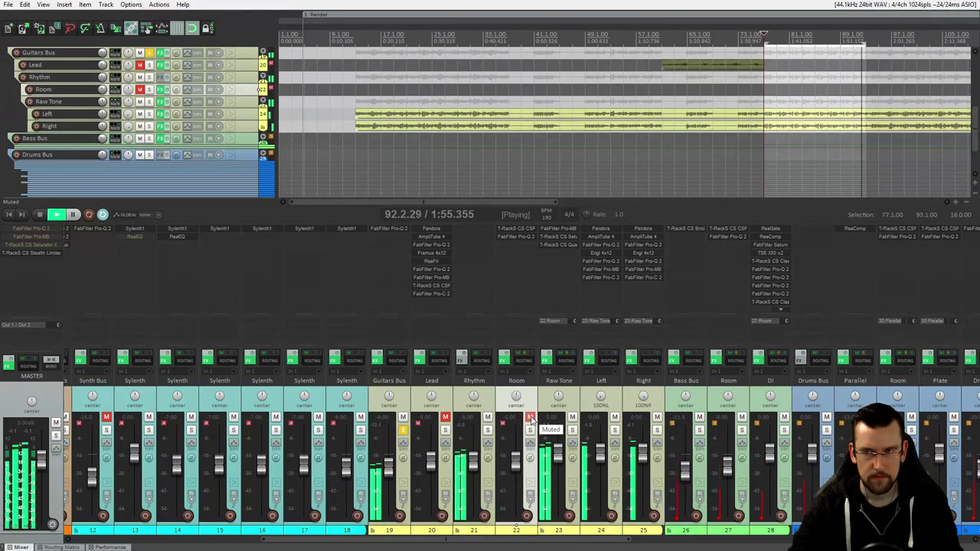
{"action": "left_click", "coordinate": [530, 418]}
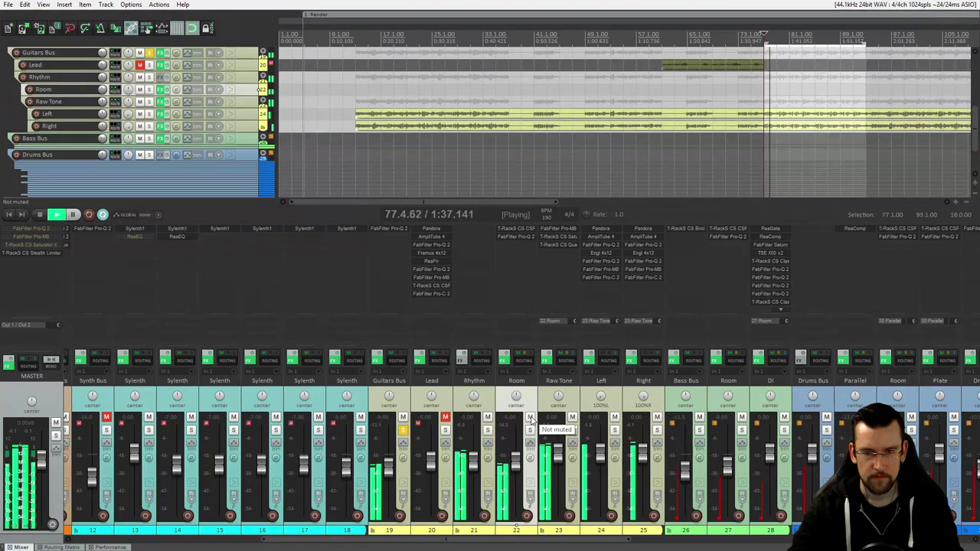
{"action": "key", "text": "space"}
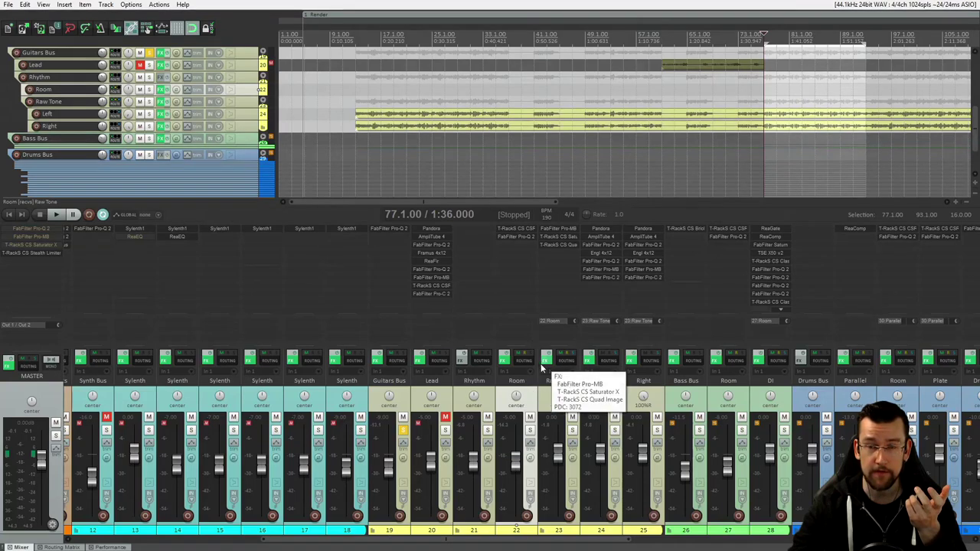
Unsolo the Guitars Bus, unmute the Lead guitar track, and select the Guitars Bus.
{"action": "left_click", "coordinate": [403, 429]}
{"action": "left_click", "coordinate": [445, 417]}
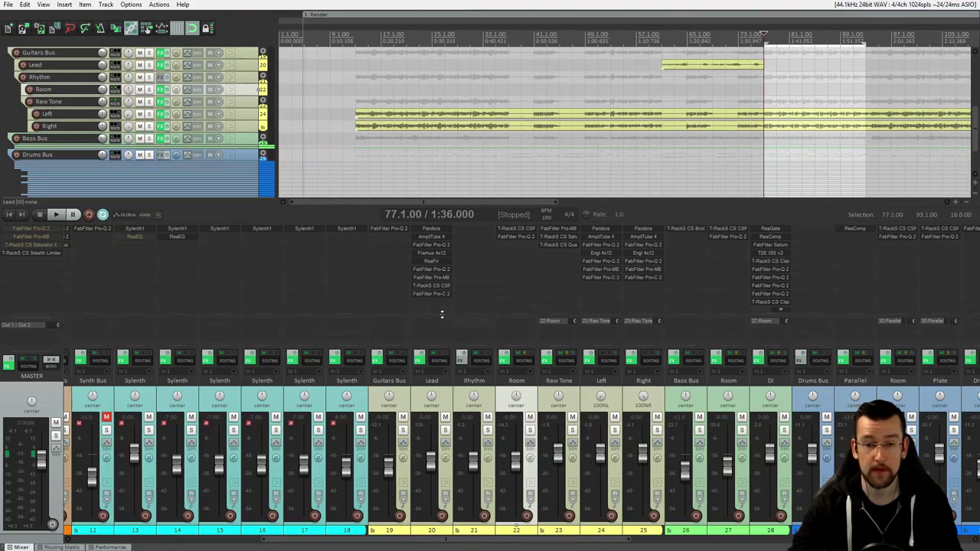
{"action": "left_click", "coordinate": [448, 409]}
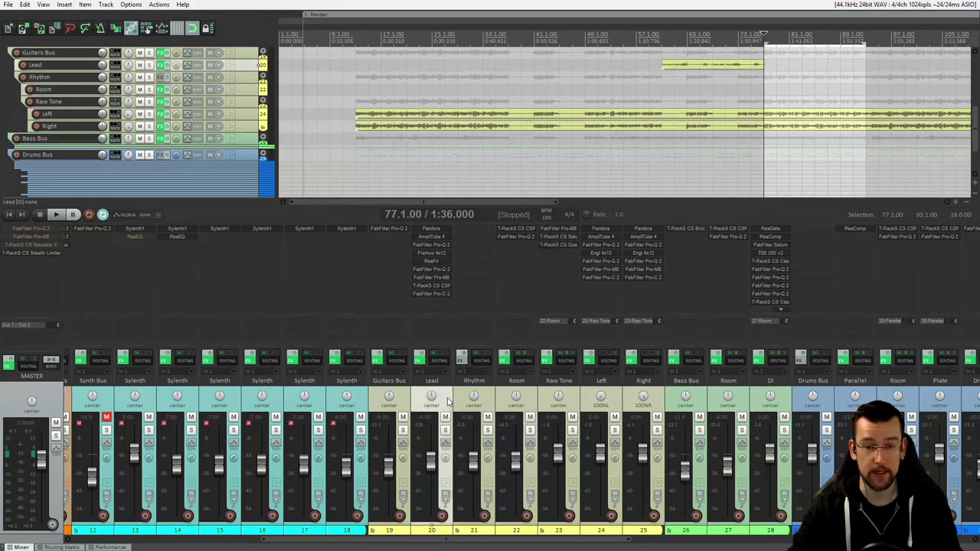
{"action": "left_click", "coordinate": [402, 404]}
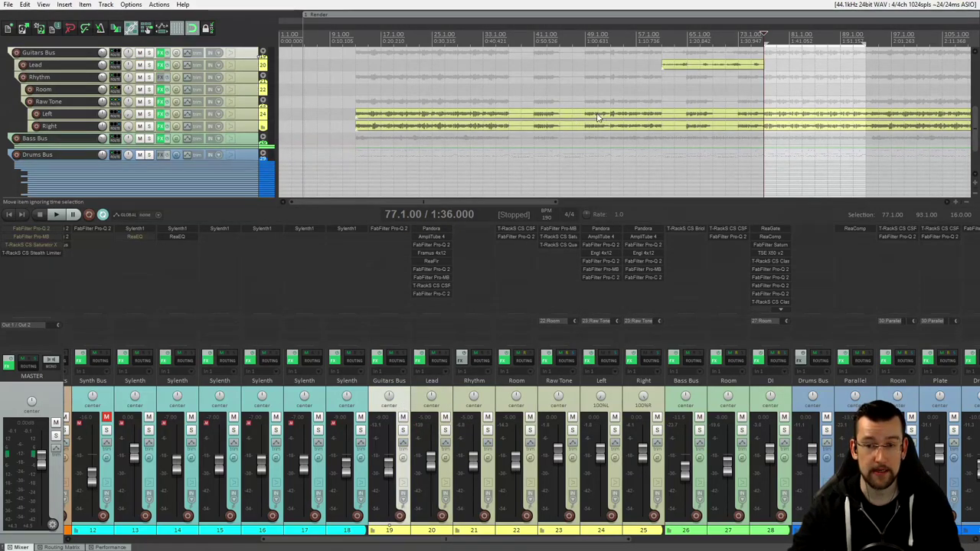
Audition the full mix from bar 61 at the start of the lead guitar, clearing the time selection during playback, and stop.
{"action": "left_click", "coordinate": [665, 85]}
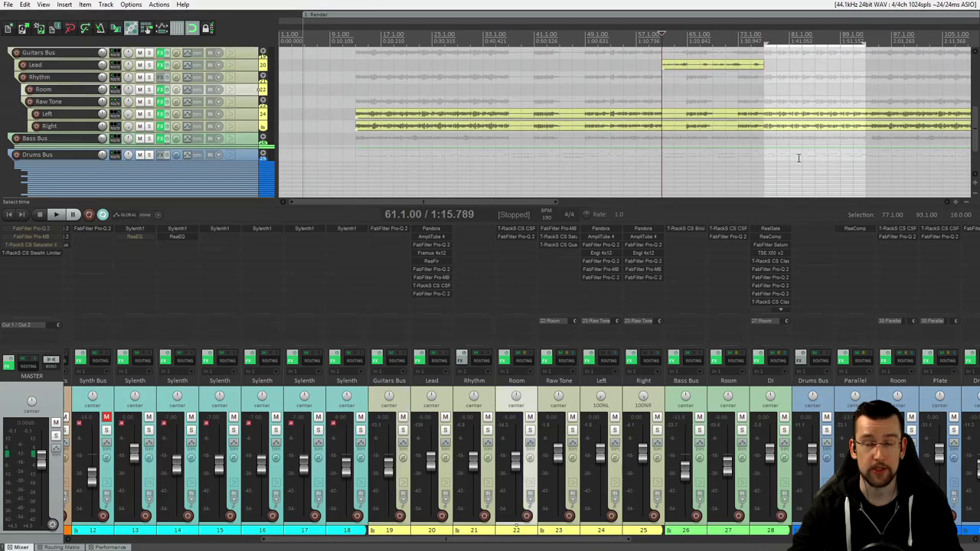
{"action": "key", "text": "space"}
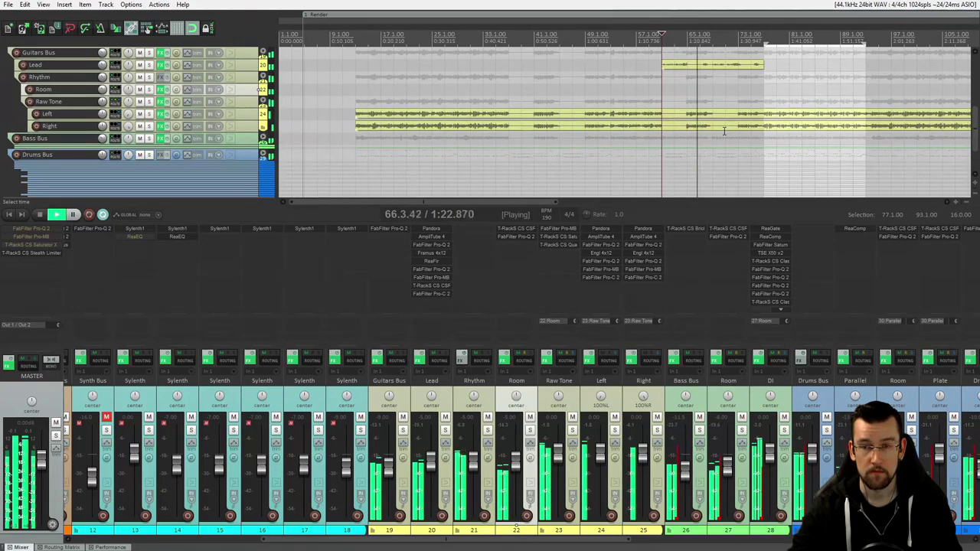
{"action": "key", "text": "Escape"}
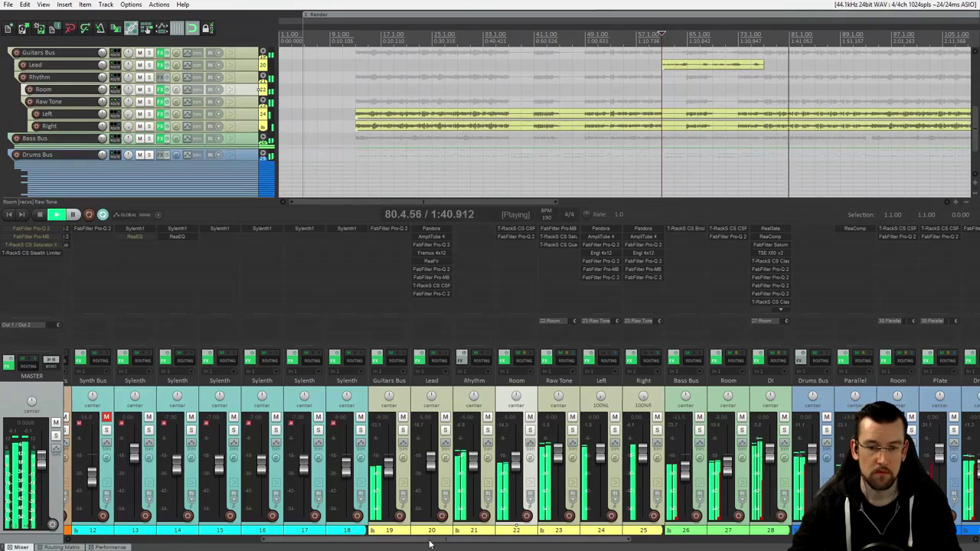
{"action": "left_click_drag", "start_coordinate": [429, 540], "coordinate": [398, 540]}
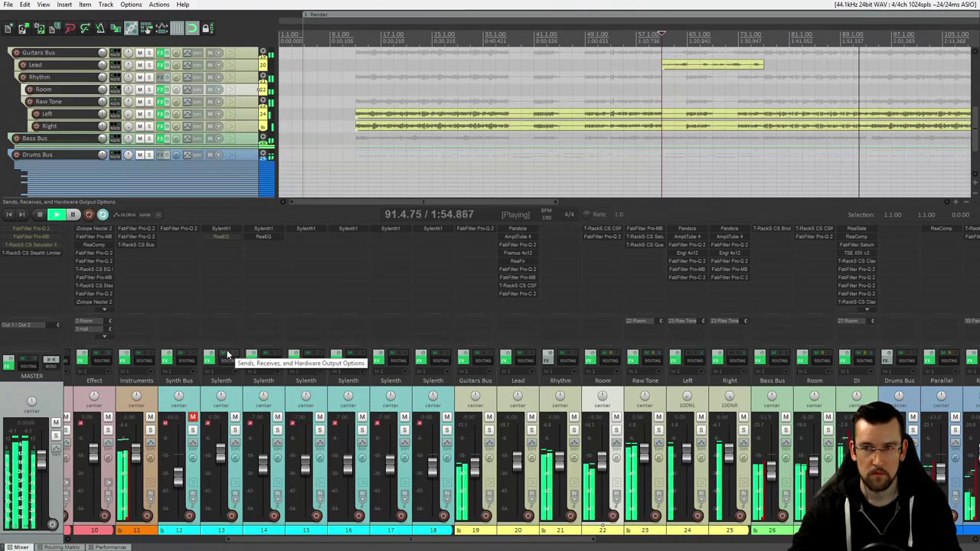
{"action": "key", "text": "space"}
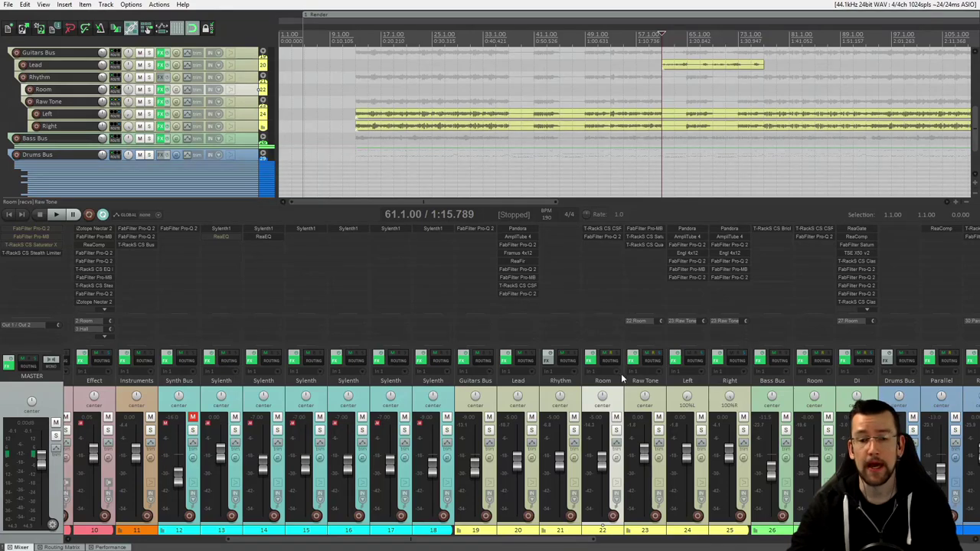
{"action": "left_click", "coordinate": [633, 401]}
{"action": "left_click", "coordinate": [619, 402]}
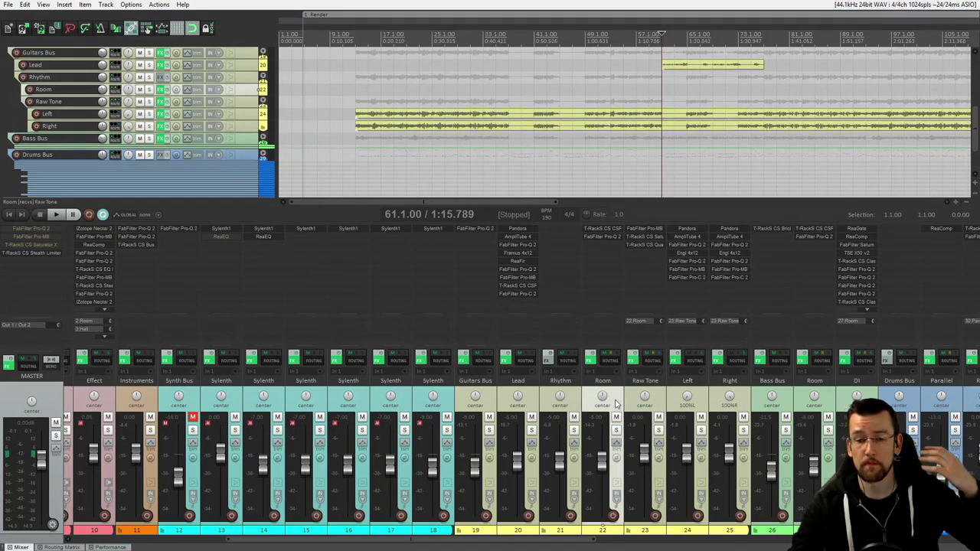